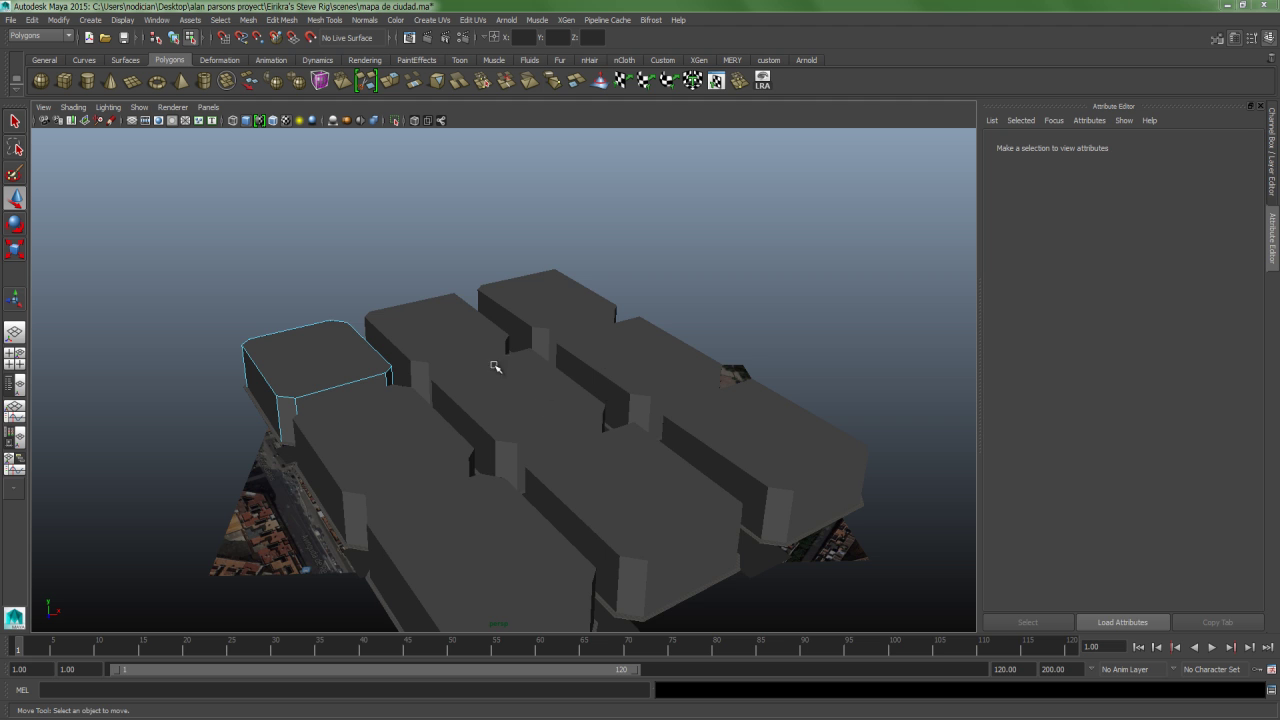
Orbit, zoom and tilt the Maya view around the city-block buildings.
{"action": "mouse_move", "coordinate": [495, 367]}
{"action": "left_mouse_down", "text": "alt"}
{"action": "mouse_move", "coordinate": [497, 351]}
{"action": "mouse_move", "coordinate": [597, 334]}
{"action": "mouse_move", "coordinate": [534, 351]}
{"action": "mouse_move", "coordinate": [534, 402]}
{"action": "left_mouse_up", "text": "alt"}
{"action": "scroll", "coordinate": [534, 402], "scroll_direction": "up", "scroll_amount": 3}
{"action": "scroll", "coordinate": [471, 491], "scroll_direction": "up", "scroll_amount": 2}
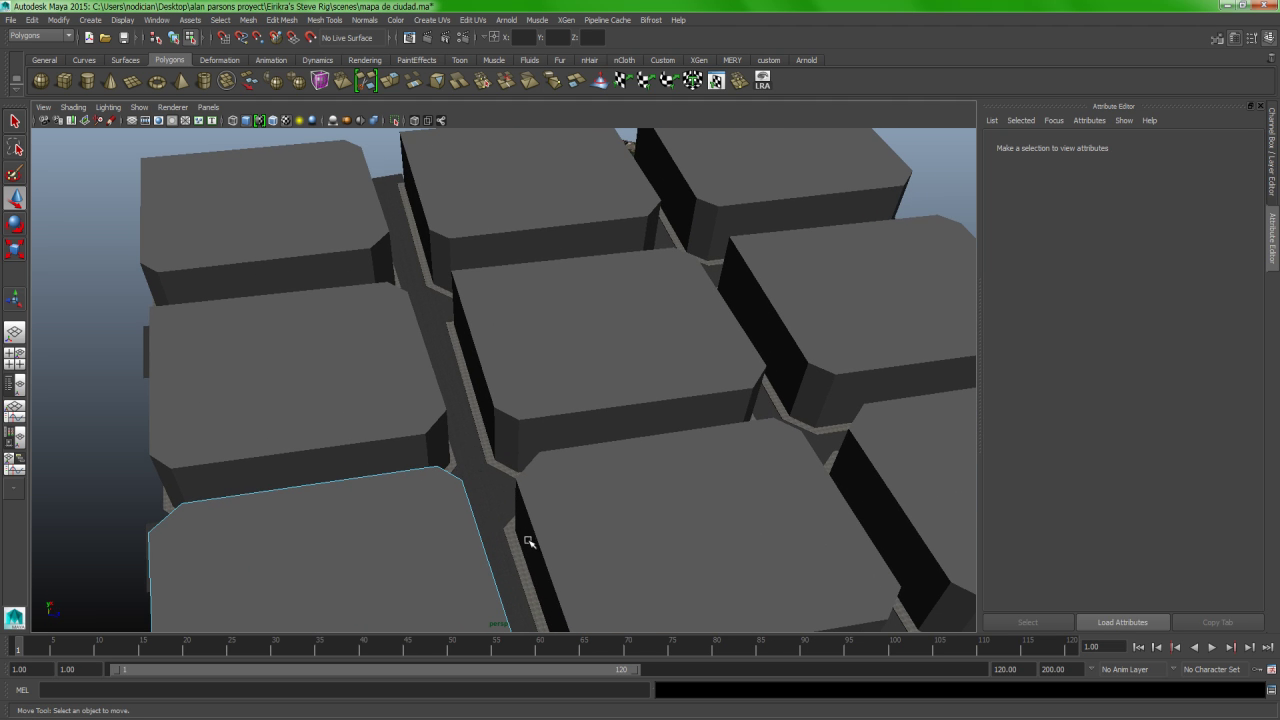
{"action": "scroll", "coordinate": [528, 542], "scroll_direction": "down", "scroll_amount": 5}
{"action": "left_click_drag", "start_coordinate": [486, 414], "coordinate": [449, 423], "text": "alt"}
{"action": "scroll", "coordinate": [455, 497], "scroll_direction": "up", "scroll_amount": 3}
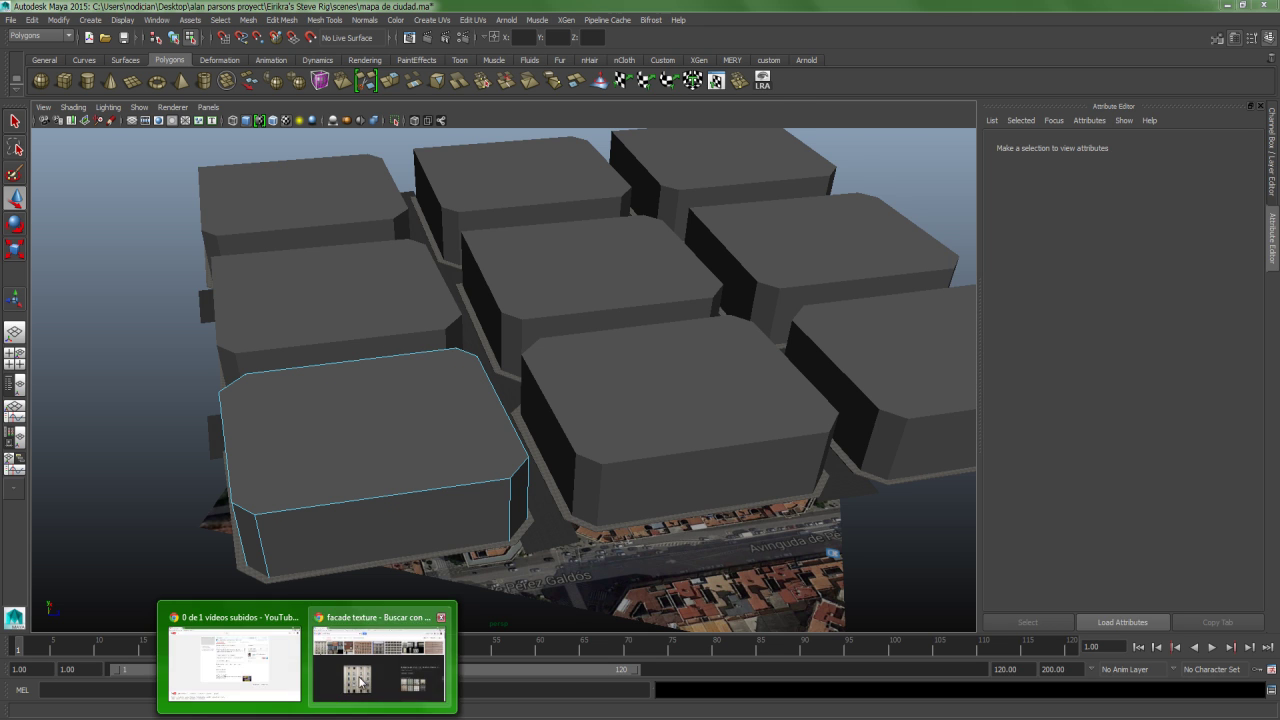
Bring up the 'facade texture' Google Images search and scroll through the results.
{"action": "left_click", "coordinate": [361, 682]}
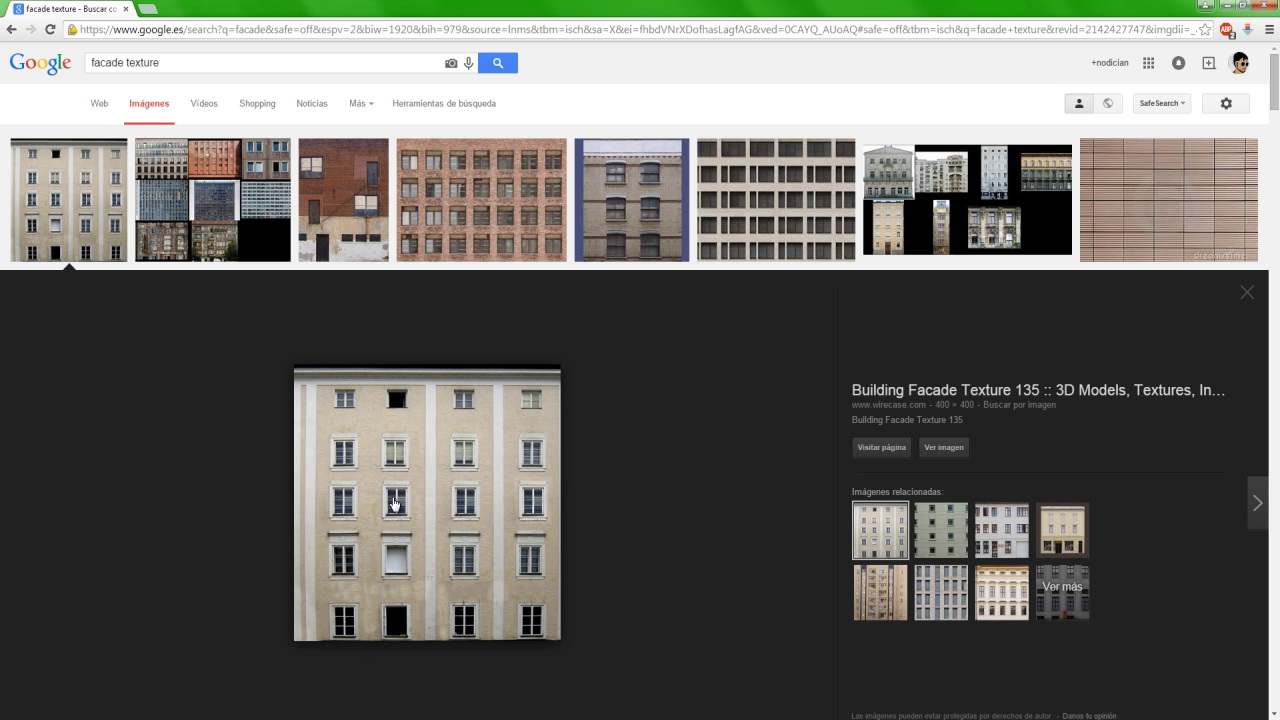
{"action": "left_click", "coordinate": [90, 68]}
{"action": "left_click_drag", "start_coordinate": [173, 66], "coordinate": [70, 57]}
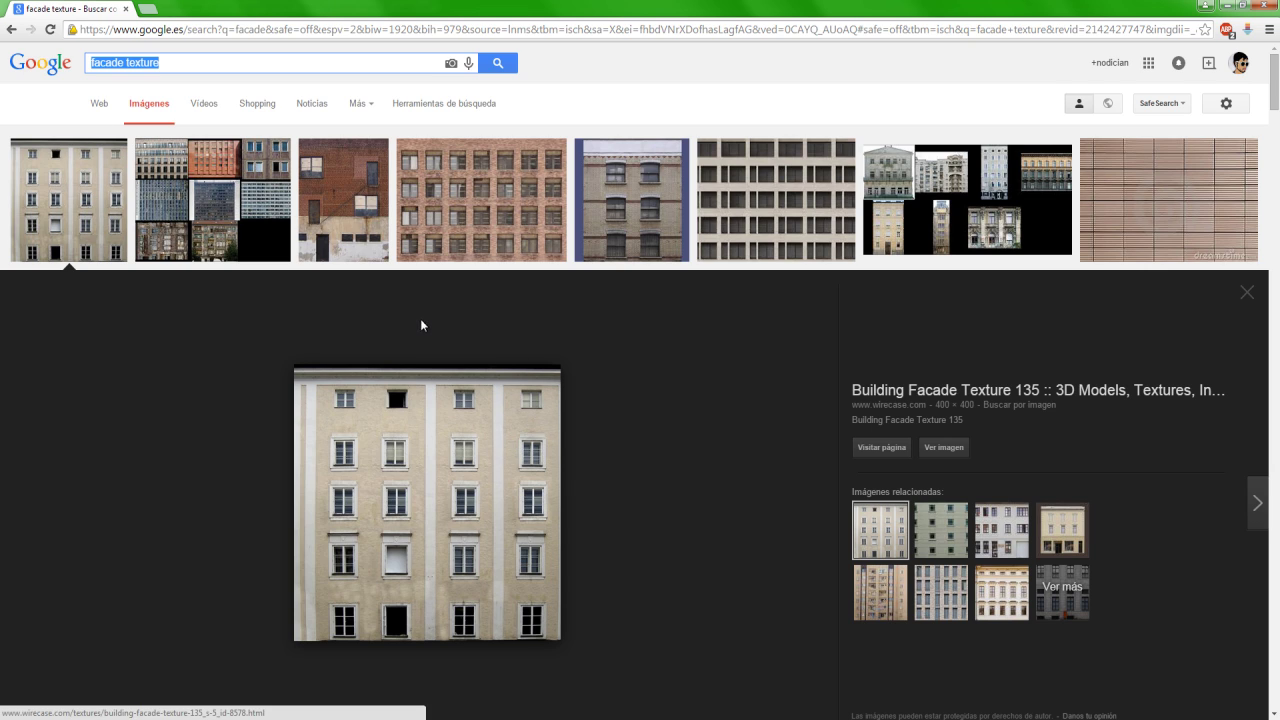
{"action": "scroll", "coordinate": [490, 450], "scroll_direction": "down", "scroll_amount": 2}
{"action": "scroll", "coordinate": [490, 450], "scroll_direction": "down", "scroll_amount": 3}
{"action": "scroll", "coordinate": [507, 449], "scroll_direction": "down", "scroll_amount": 2}
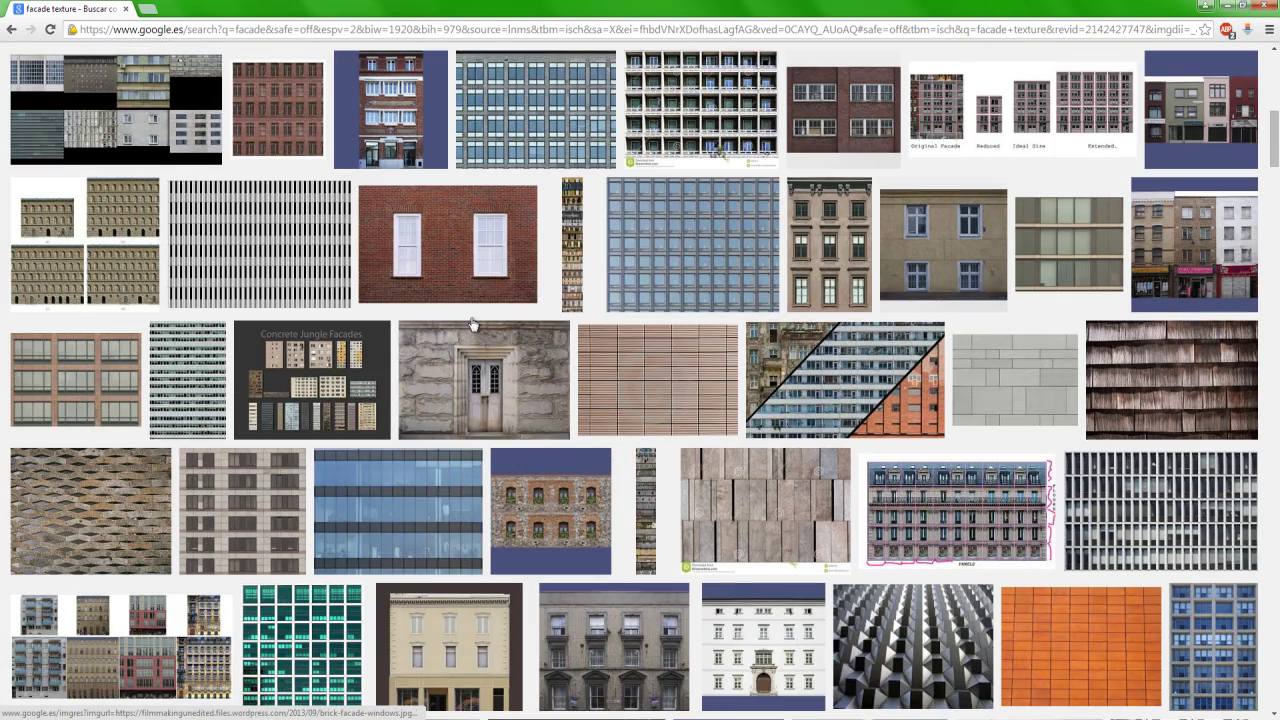
{"action": "scroll", "coordinate": [540, 400], "scroll_direction": "up", "scroll_amount": 2}
{"action": "scroll", "coordinate": [470, 320], "scroll_direction": "up", "scroll_amount": 1}
{"action": "scroll", "coordinate": [437, 270], "scroll_direction": "up", "scroll_amount": 2}
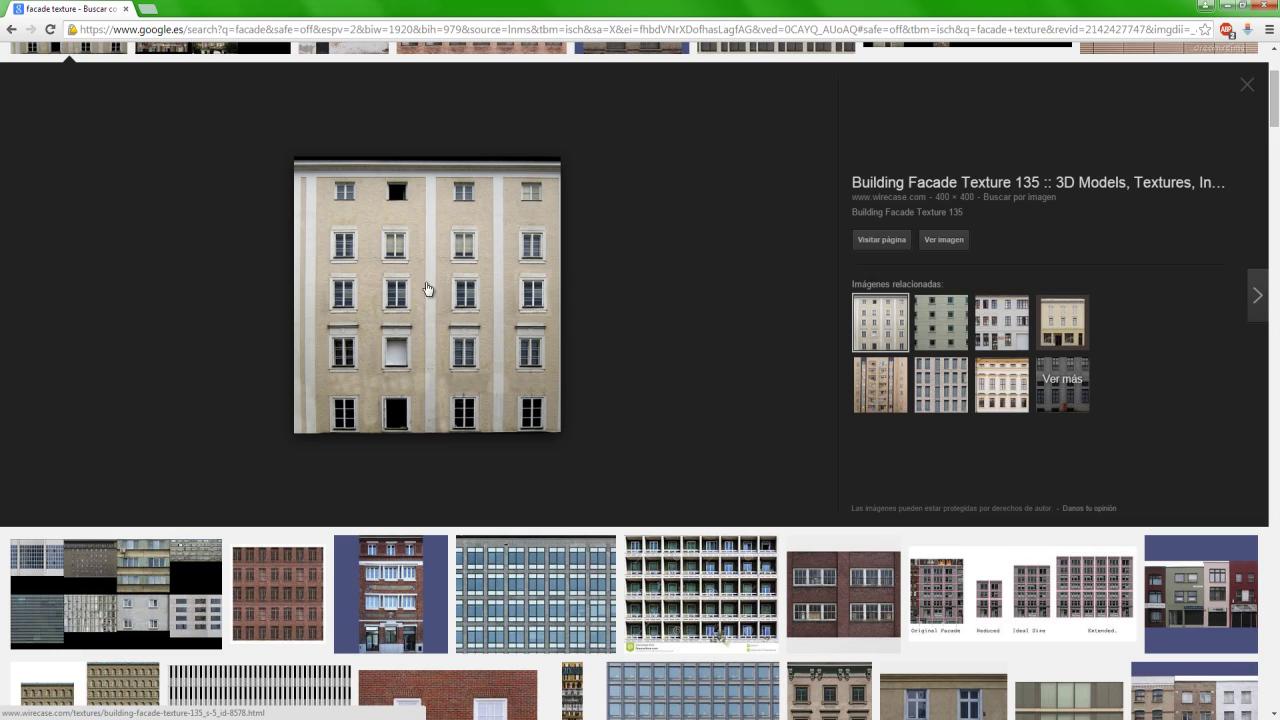
{"action": "scroll", "coordinate": [430, 295], "scroll_direction": "up", "scroll_amount": 2}
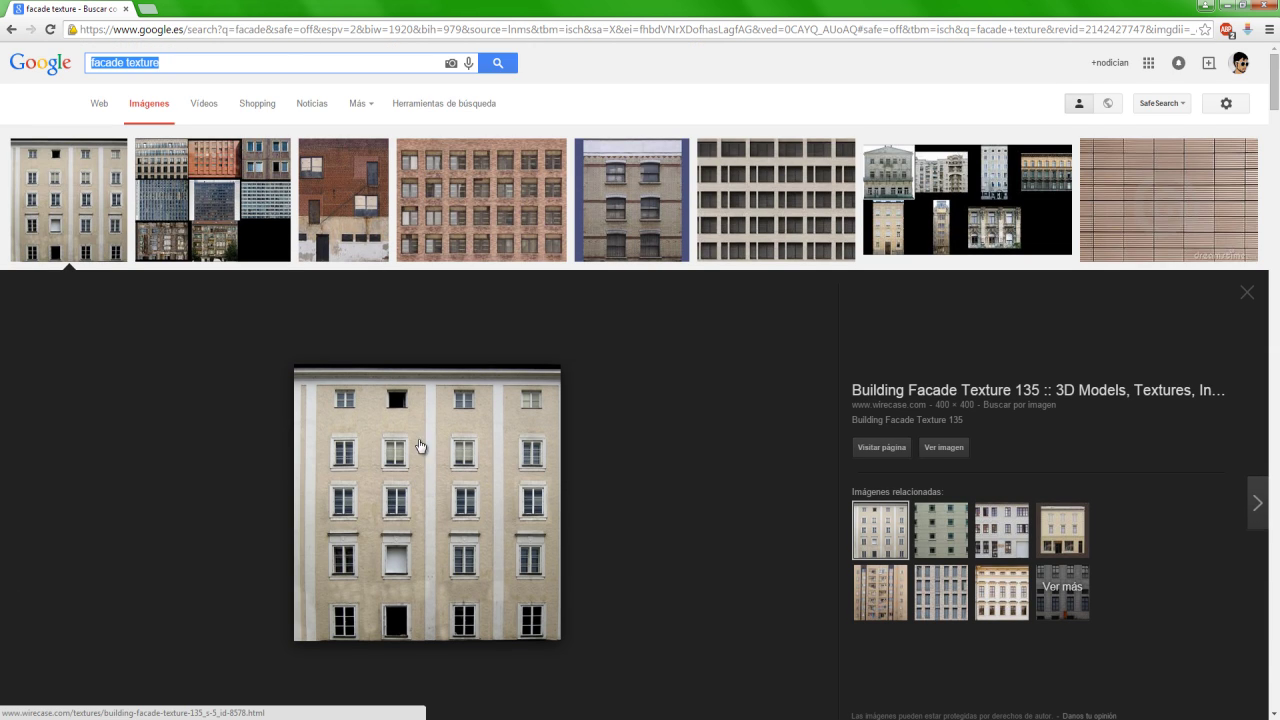
Preview the brick facade candidates, including the brick high-rise with a window grid.
{"action": "left_click", "coordinate": [470, 207]}
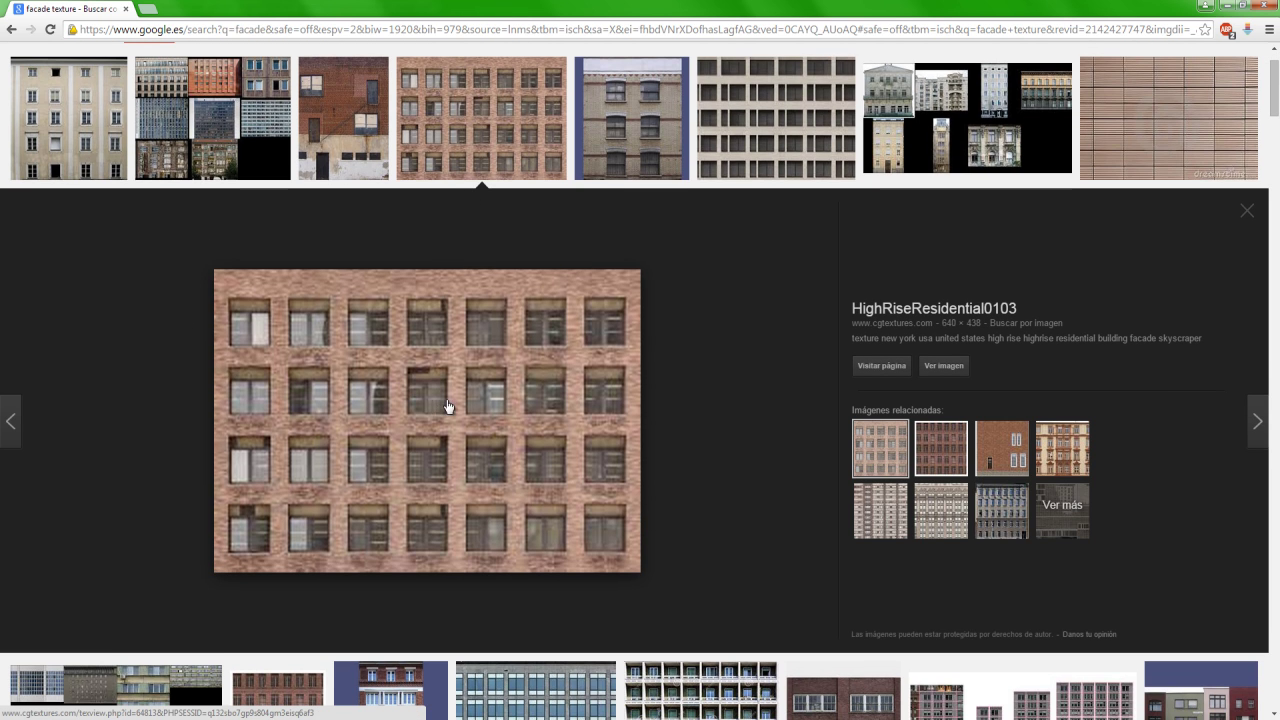
{"action": "left_click", "coordinate": [1001, 448]}
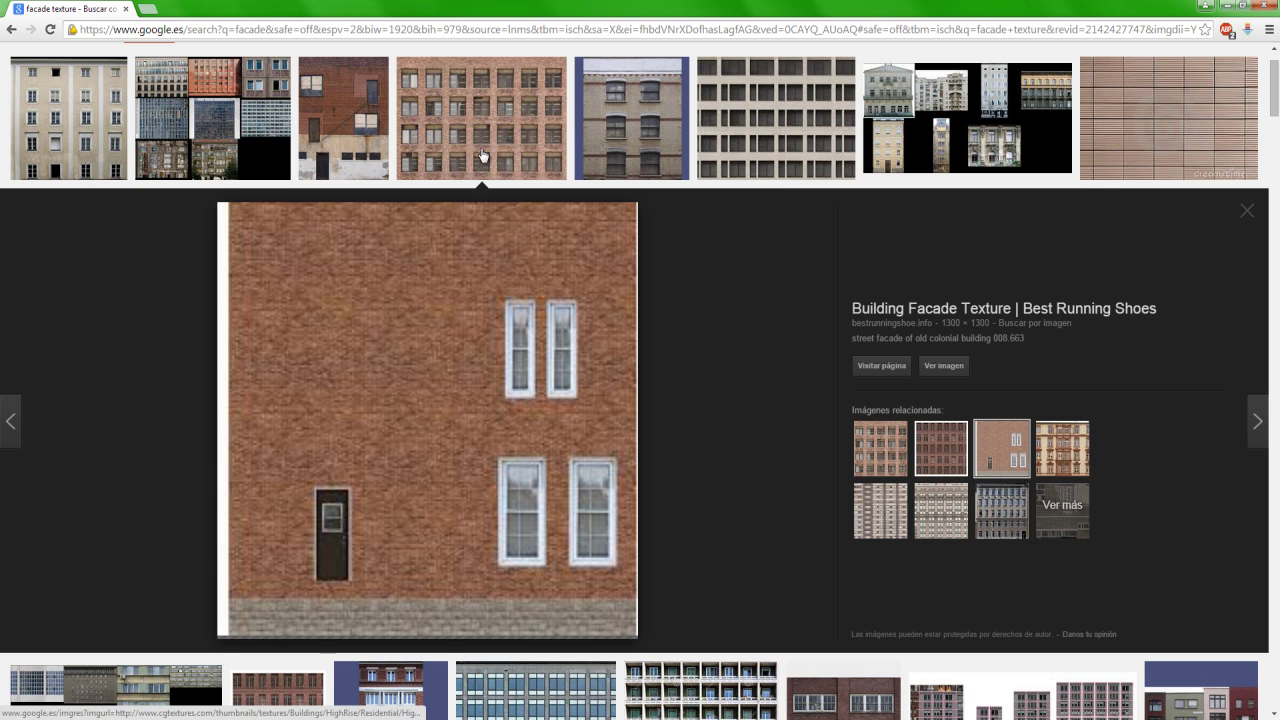
{"action": "left_click", "coordinate": [486, 150]}
{"action": "left_click", "coordinate": [474, 142]}
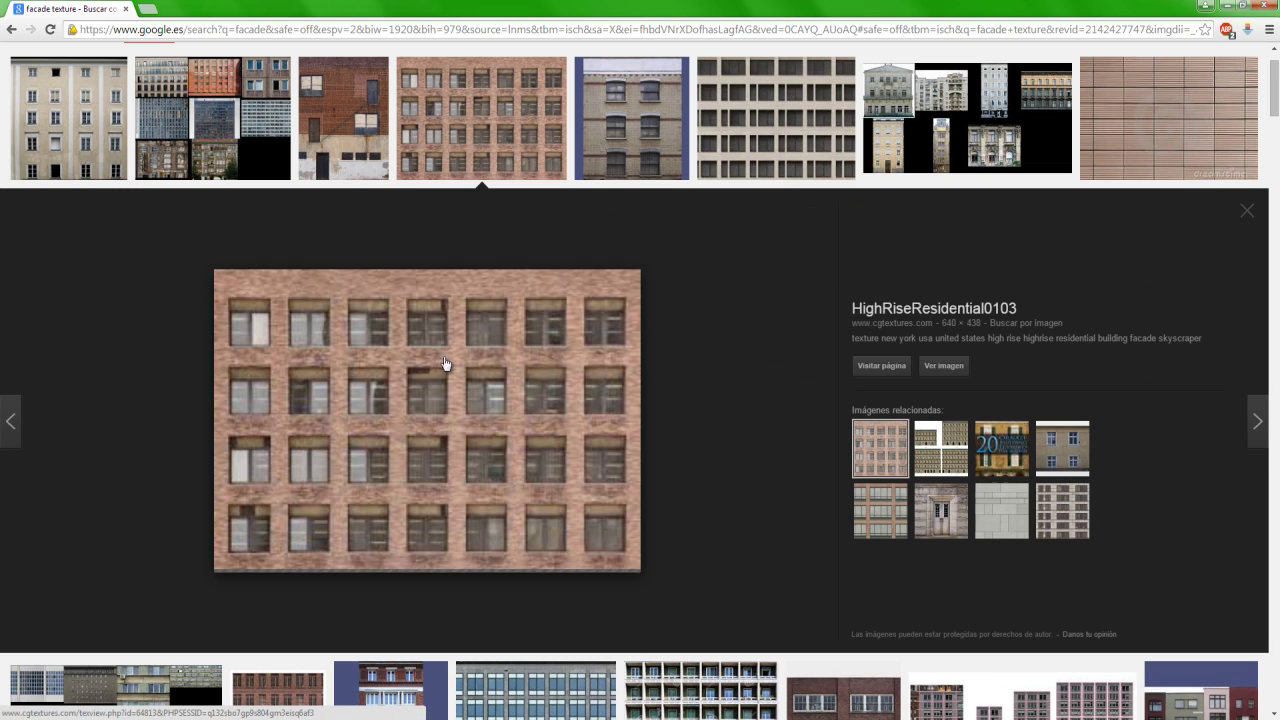
{"action": "right_click", "coordinate": [446, 397]}
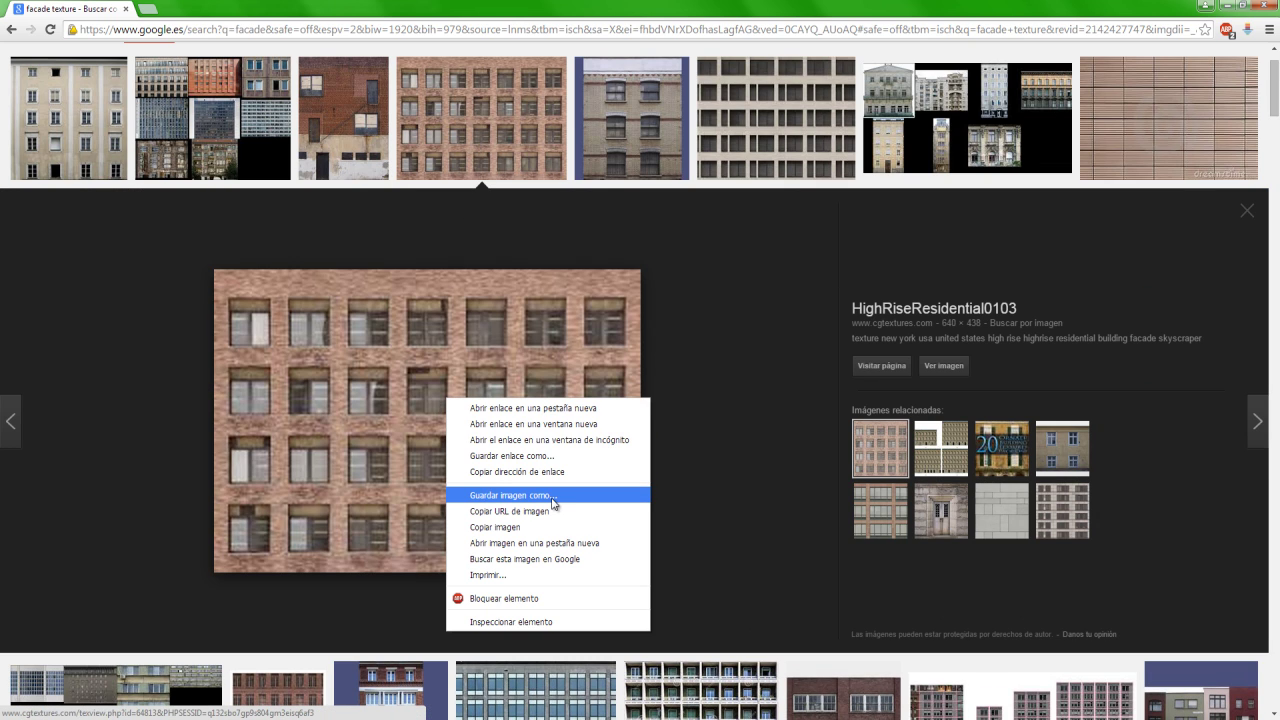
{"action": "scroll", "coordinate": [558, 359], "scroll_direction": "up", "scroll_amount": 2}
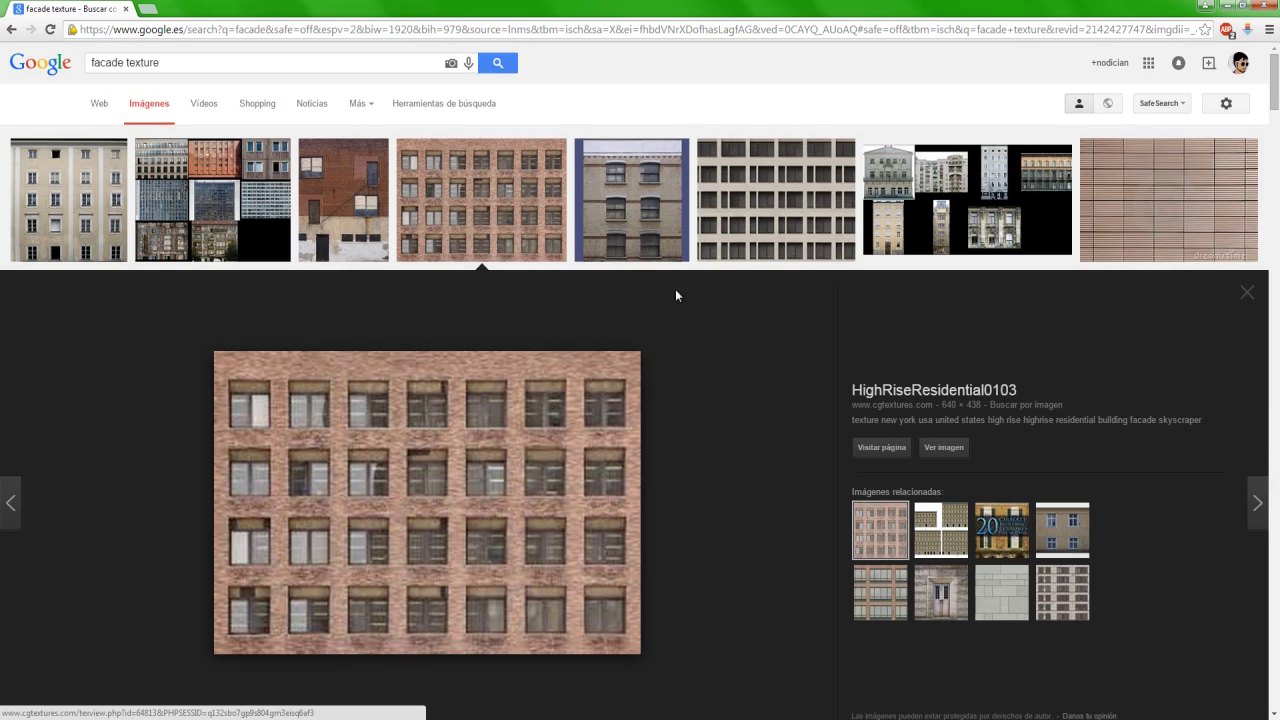
{"action": "scroll", "coordinate": [300, 460], "scroll_direction": "down", "scroll_amount": 3}
{"action": "scroll", "coordinate": [393, 501], "scroll_direction": "up", "scroll_amount": 2}
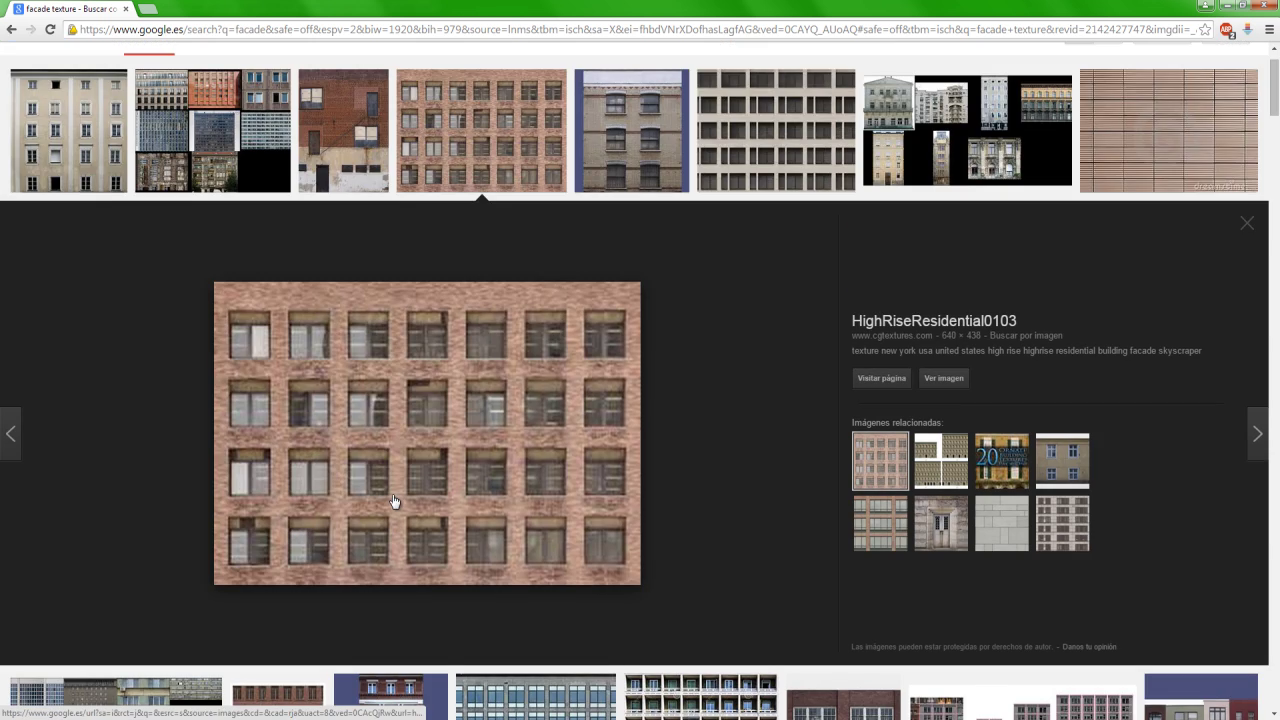
{"action": "scroll", "coordinate": [393, 501], "scroll_direction": "down", "scroll_amount": 2}
{"action": "scroll", "coordinate": [393, 501], "scroll_direction": "down", "scroll_amount": 3}
{"action": "scroll", "coordinate": [393, 501], "scroll_direction": "up", "scroll_amount": 5}
Preview the red brick building result, then show only large images.
{"action": "left_click", "coordinate": [352, 145]}
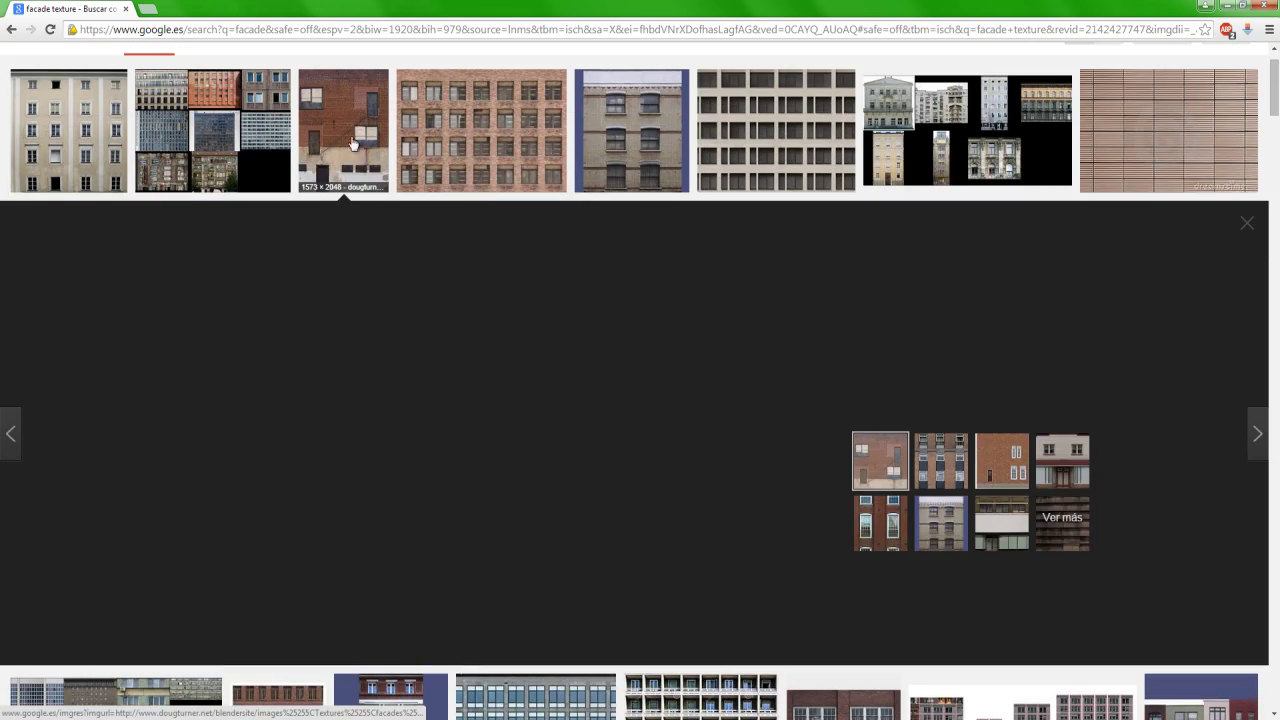
{"action": "scroll", "coordinate": [433, 298], "scroll_direction": "down", "scroll_amount": 3}
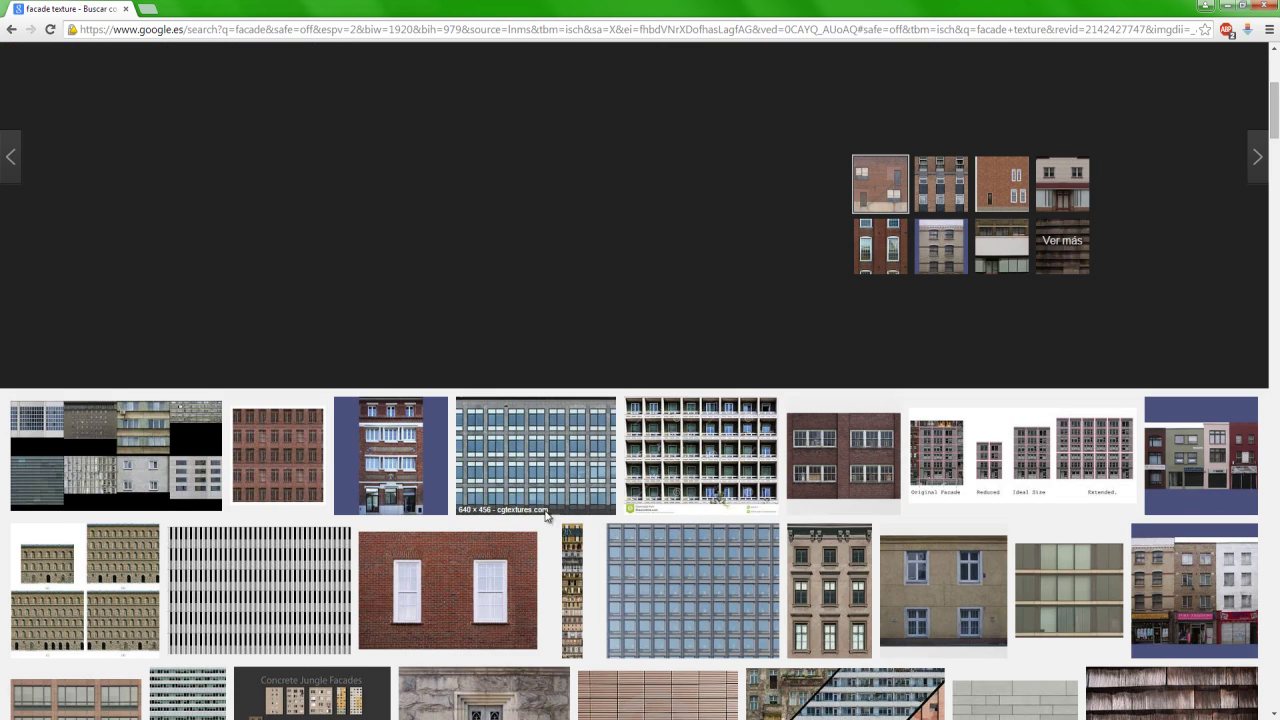
{"action": "scroll", "coordinate": [546, 516], "scroll_direction": "down", "scroll_amount": 1}
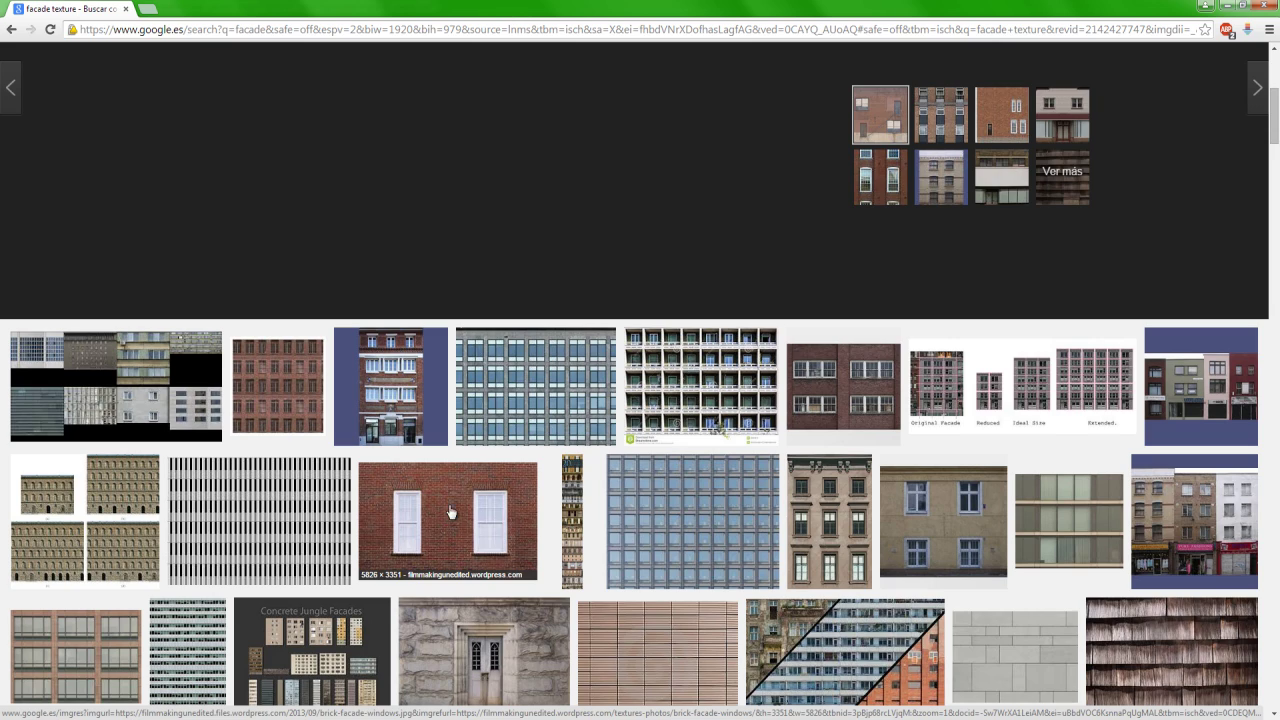
{"action": "scroll", "coordinate": [451, 513], "scroll_direction": "down", "scroll_amount": 2}
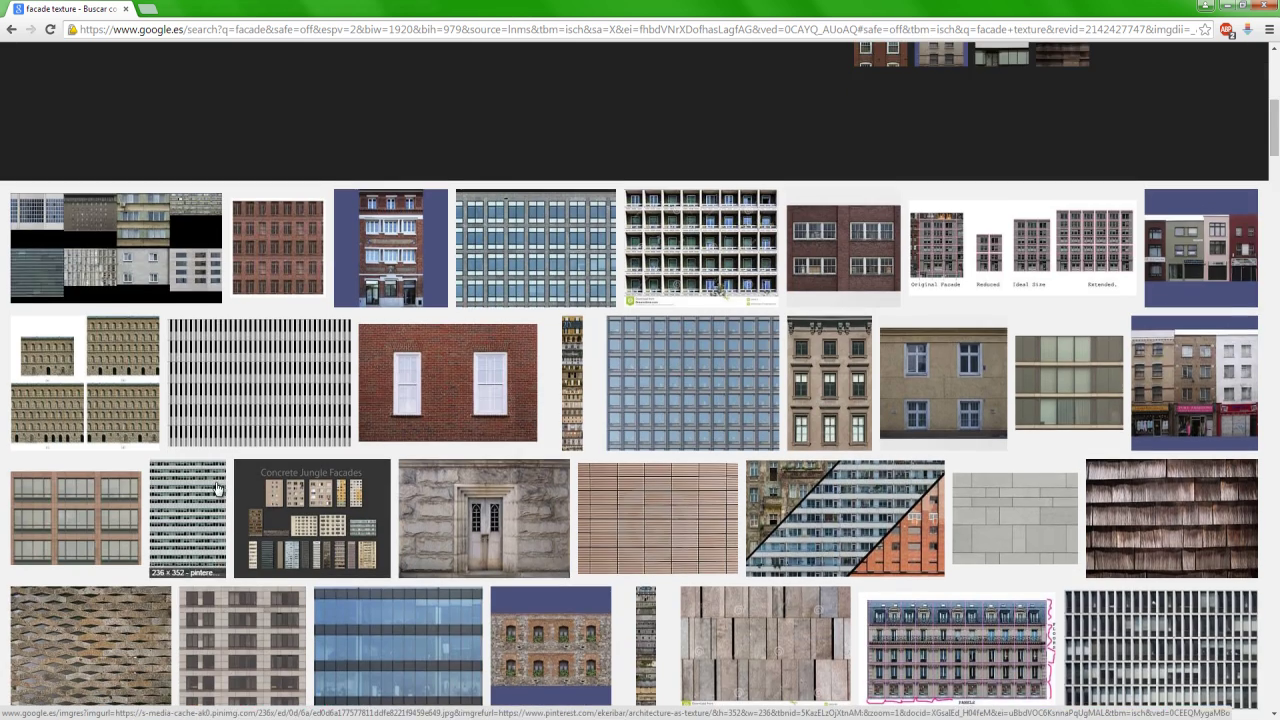
{"action": "key", "text": "alt+Left"}
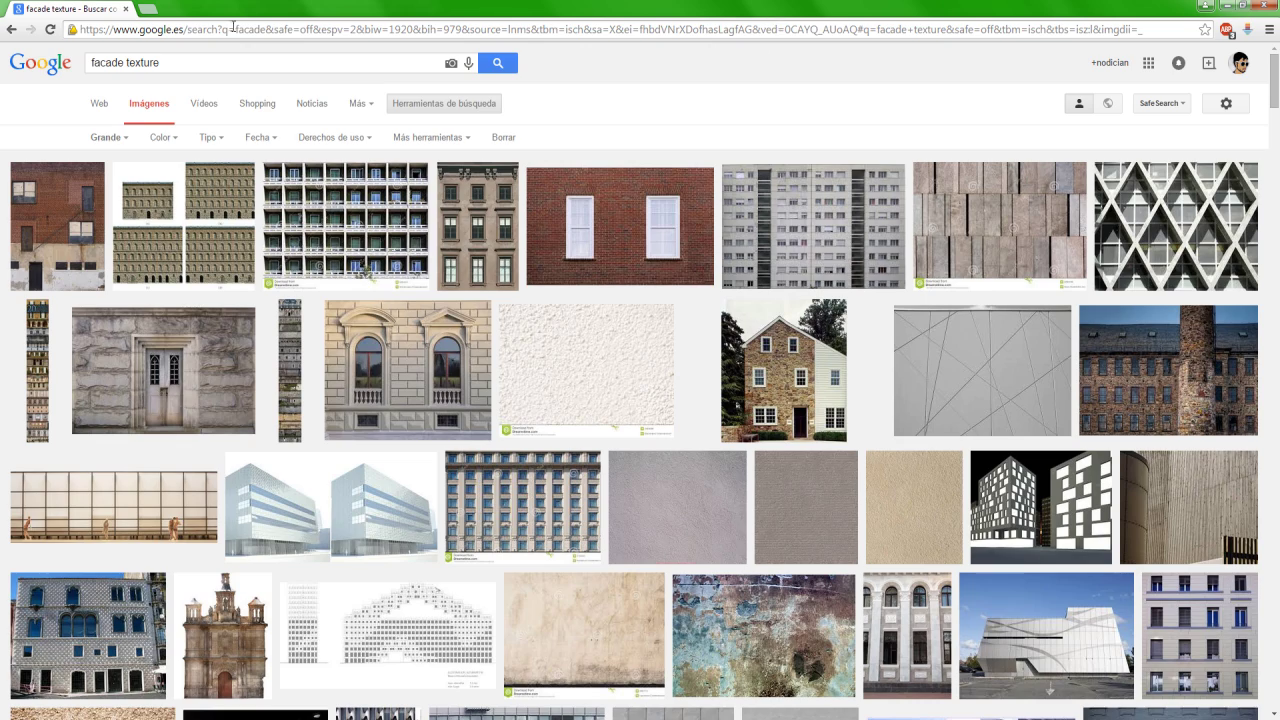
Save the grey high-rise facade photo as fac1.jpg in the proyect folder.
{"action": "left_click", "coordinate": [100, 137]}
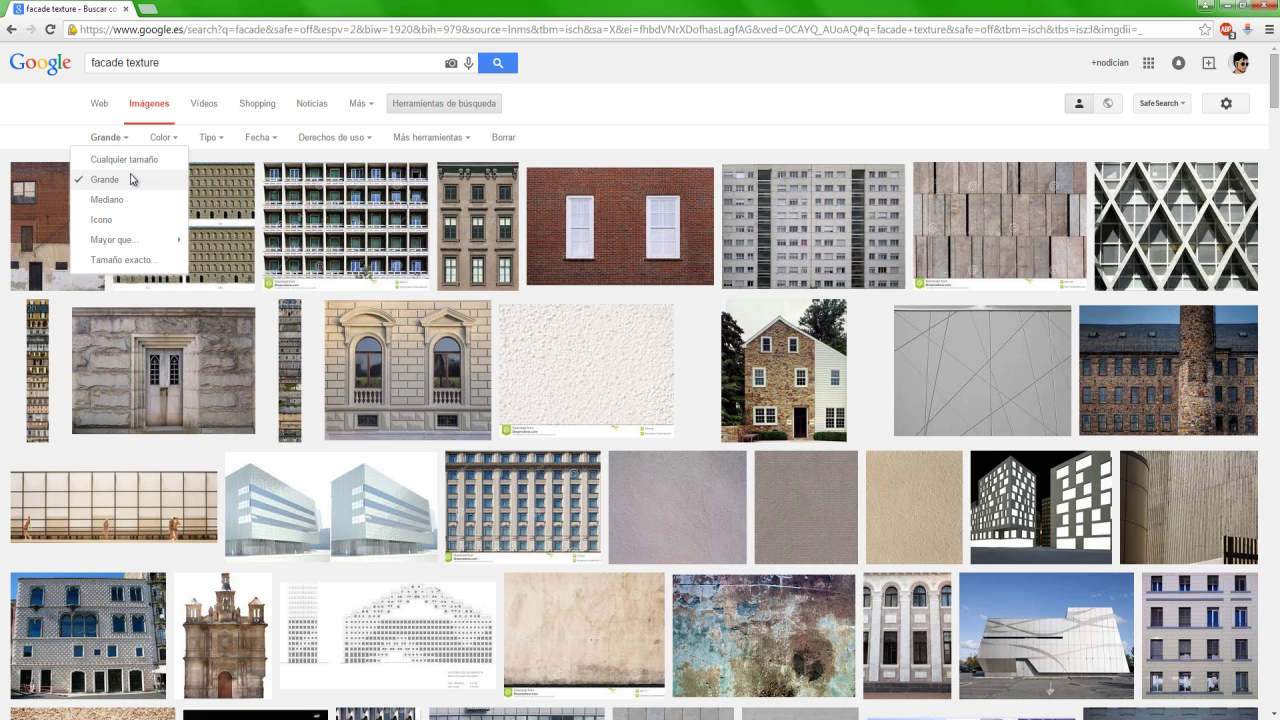
{"action": "left_click", "coordinate": [792, 218]}
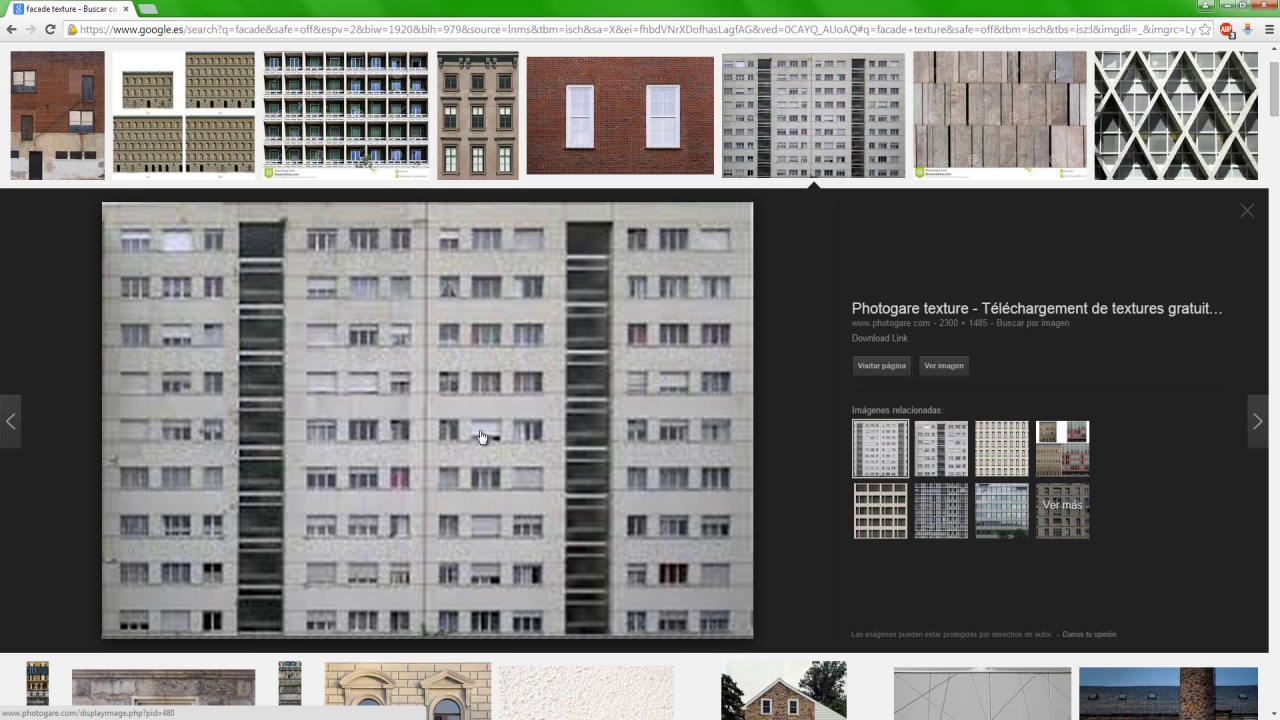
{"action": "right_click", "coordinate": [532, 381]}
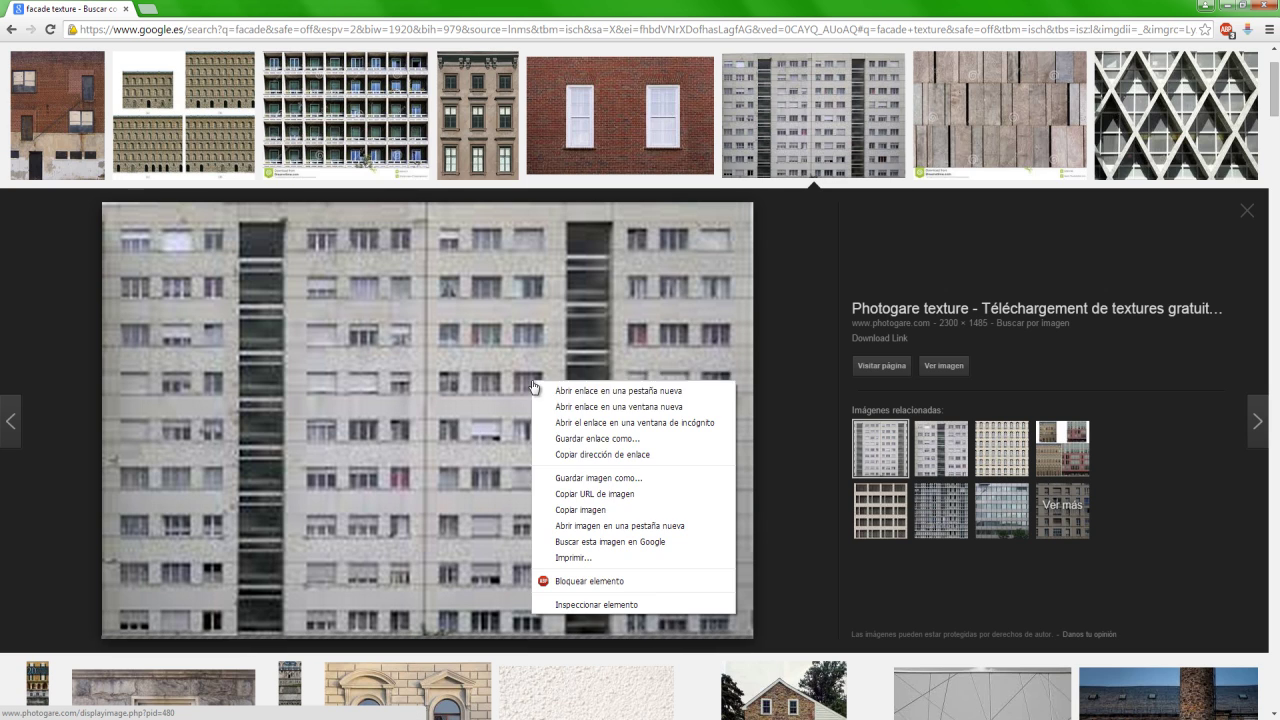
{"action": "left_click", "coordinate": [578, 474]}
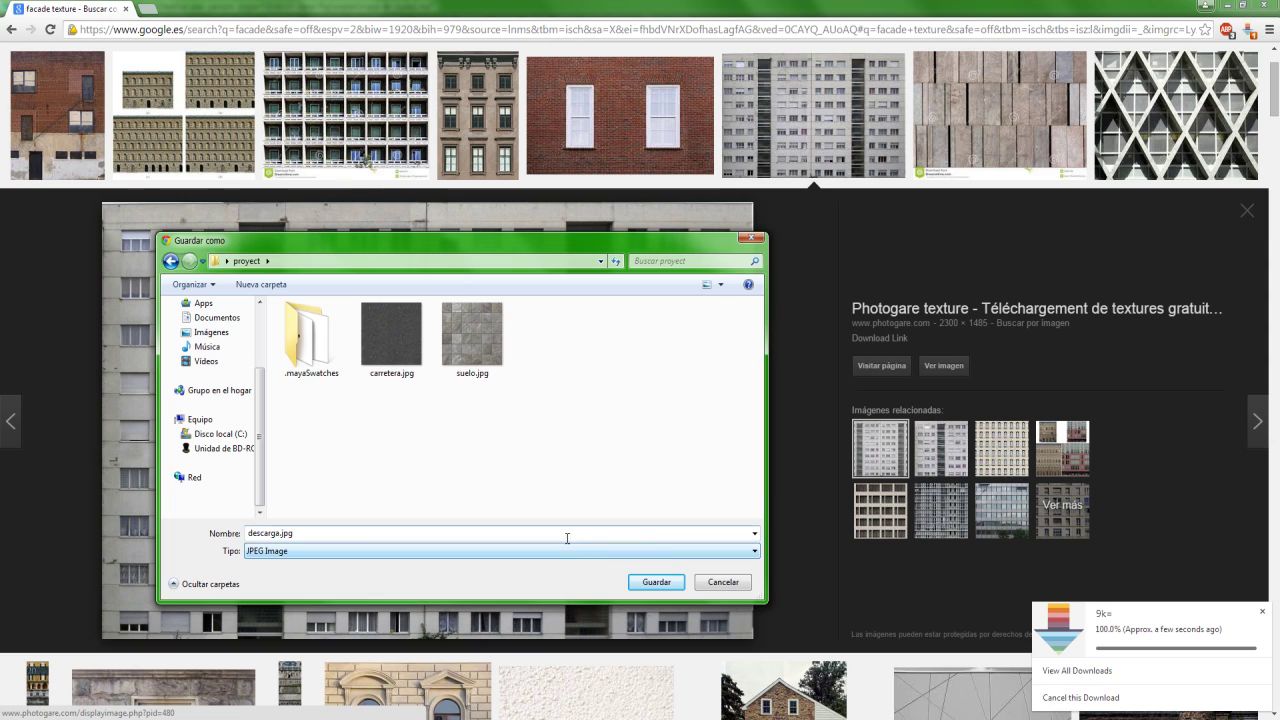
{"action": "left_click", "coordinate": [568, 533]}
{"action": "type", "text": "fac1"}
{"action": "left_click", "coordinate": [656, 582]}
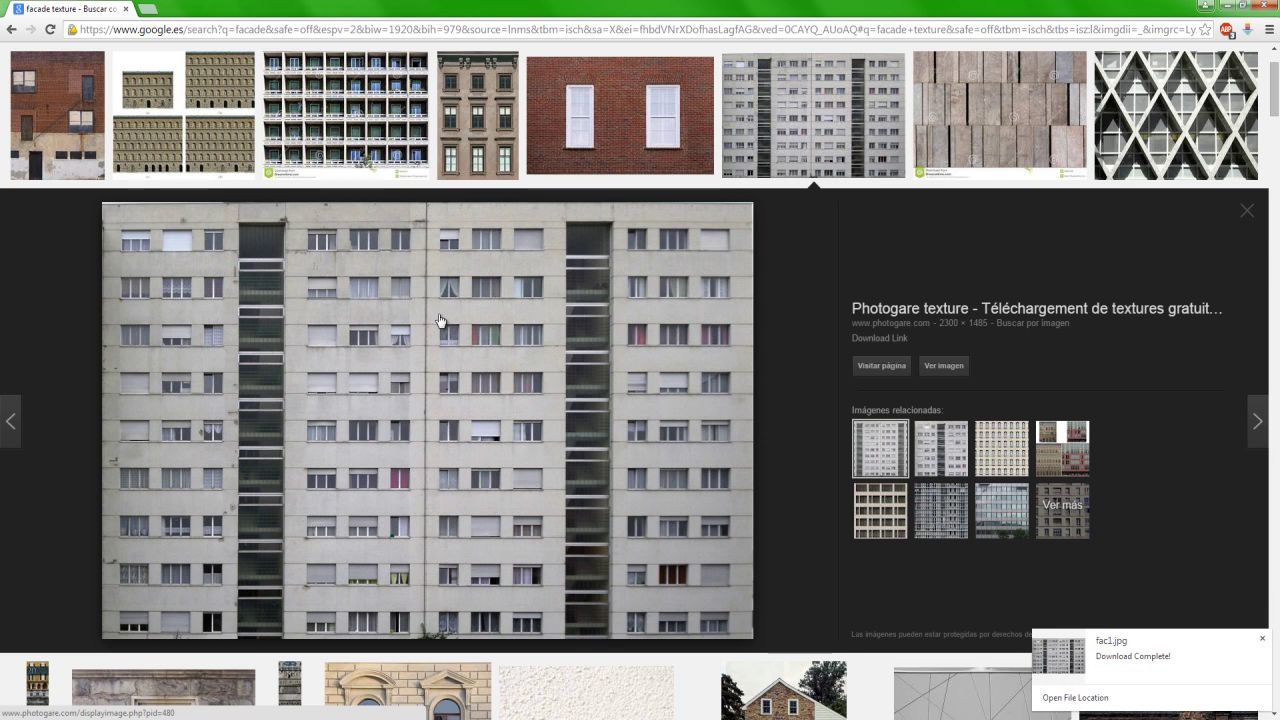
Scroll the preview, then select the search box text to replace it.
{"action": "scroll", "coordinate": [463, 370], "scroll_direction": "up", "scroll_amount": 2}
{"action": "scroll", "coordinate": [461, 388], "scroll_direction": "down", "scroll_amount": 1}
{"action": "scroll", "coordinate": [455, 389], "scroll_direction": "up", "scroll_amount": 2}
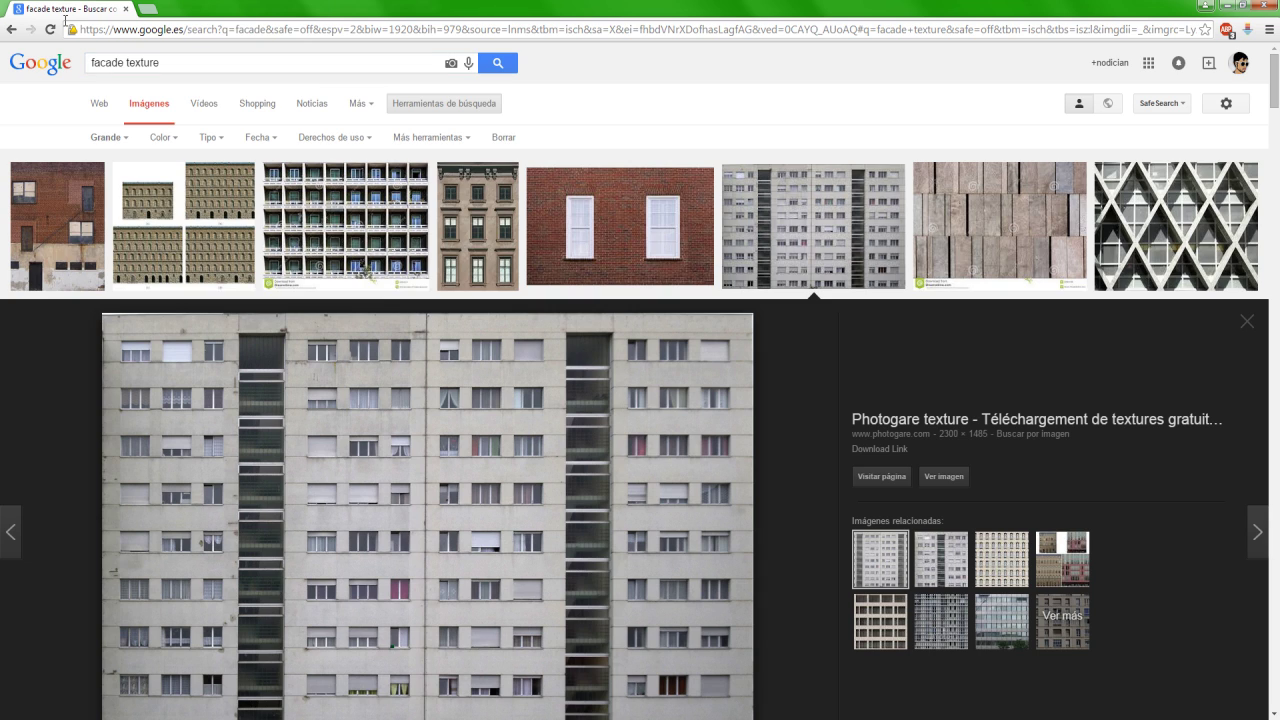
{"action": "left_click_drag", "start_coordinate": [215, 62], "coordinate": [48, 47]}
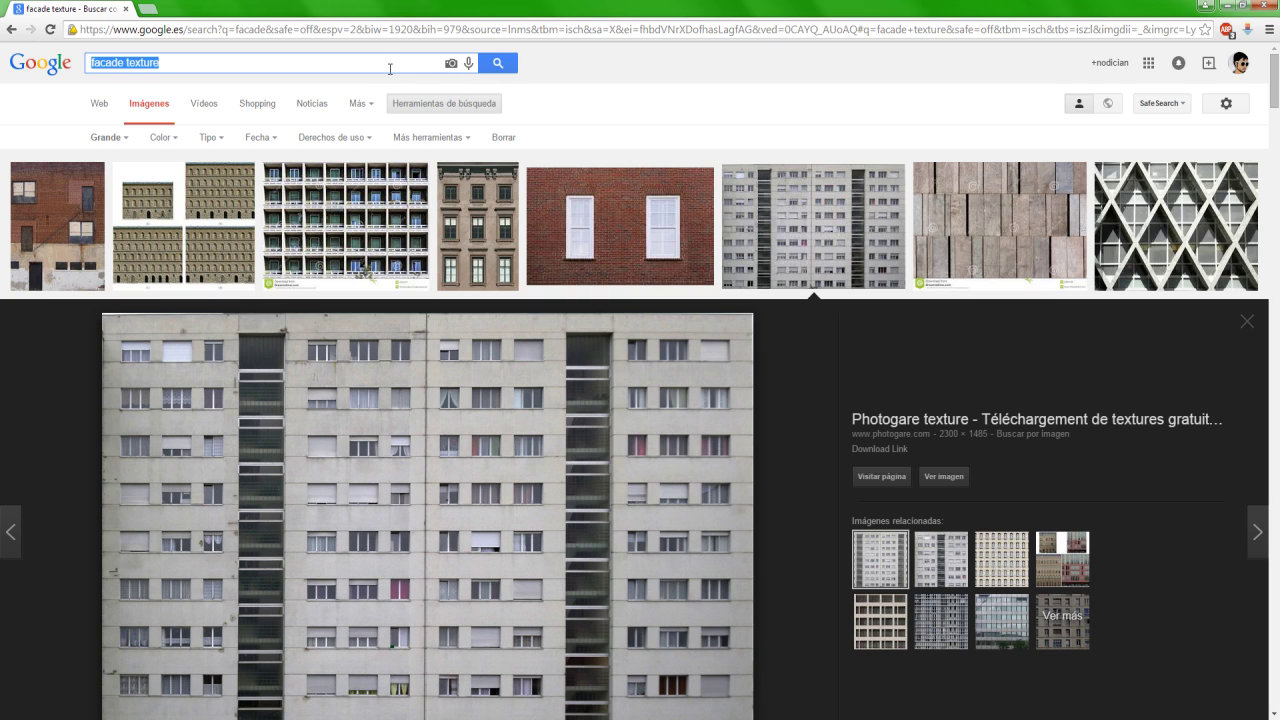
Search for maps and look around the Tarragona panorama toward the pink buildings and sea.
{"action": "type", "text": "maps"}
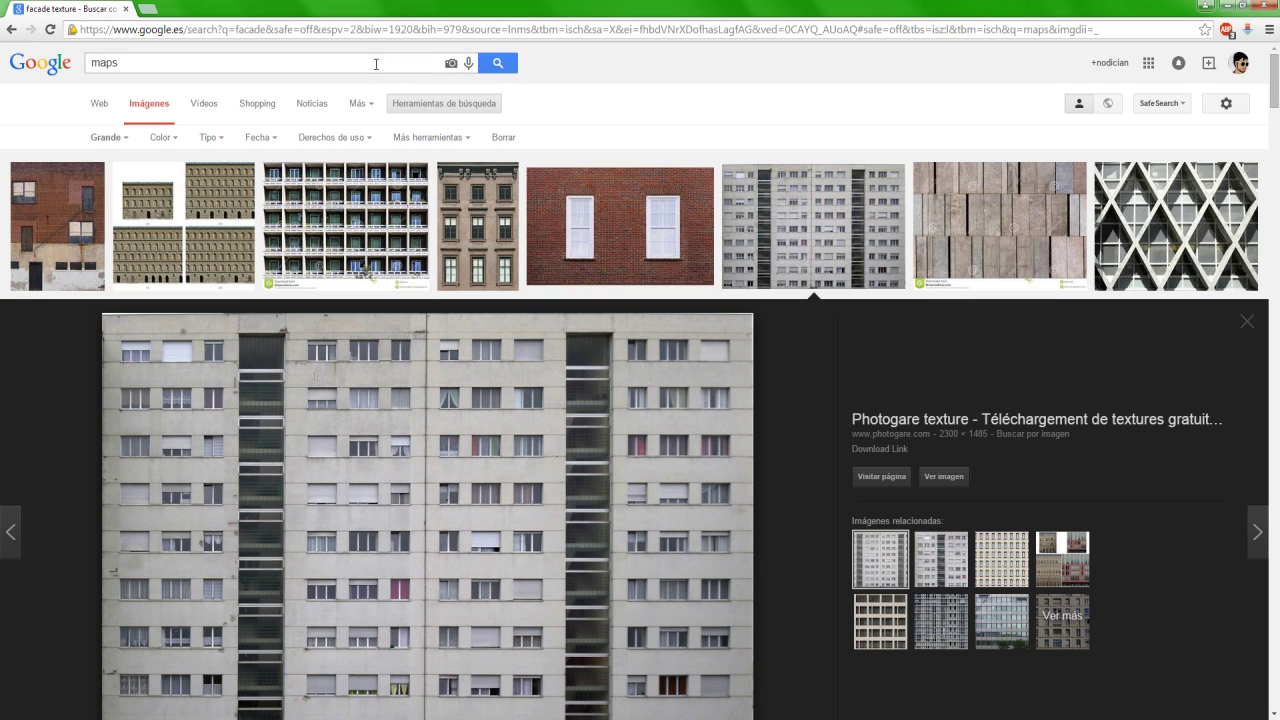
{"action": "key", "text": "Return"}
{"action": "left_click", "coordinate": [122, 113]}
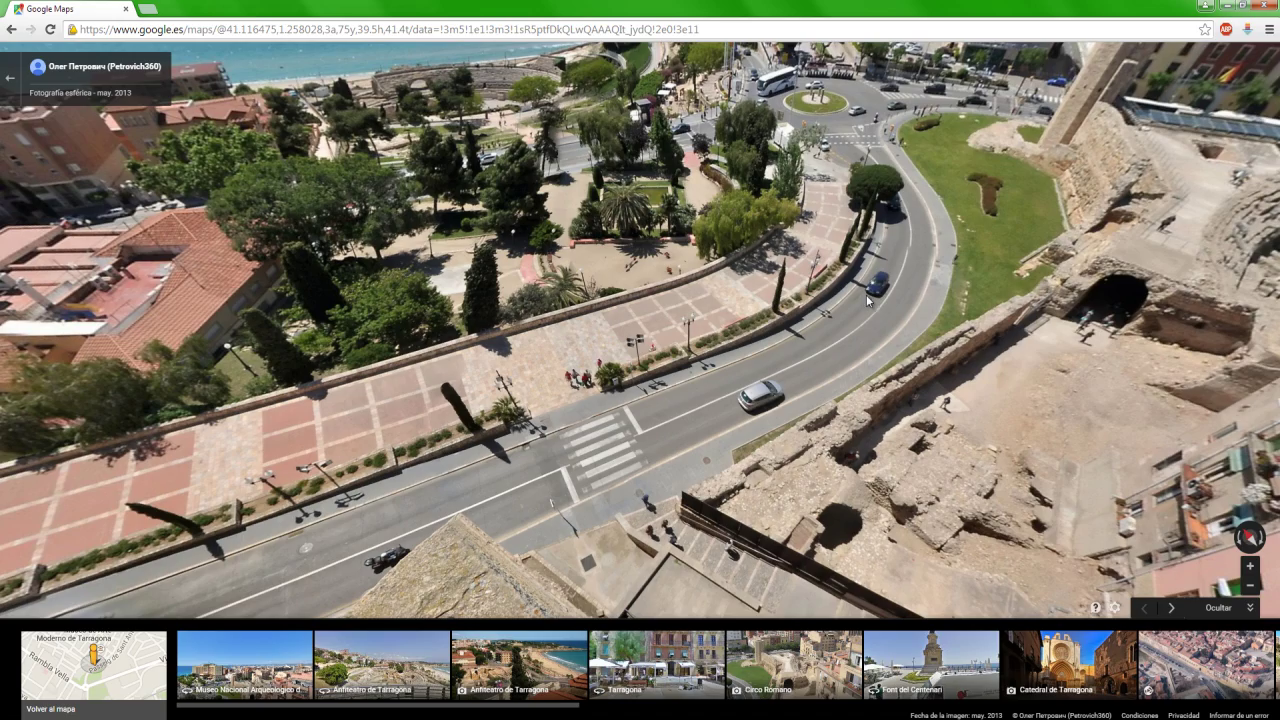
{"action": "left_click_drag", "start_coordinate": [866, 294], "coordinate": [790, 430]}
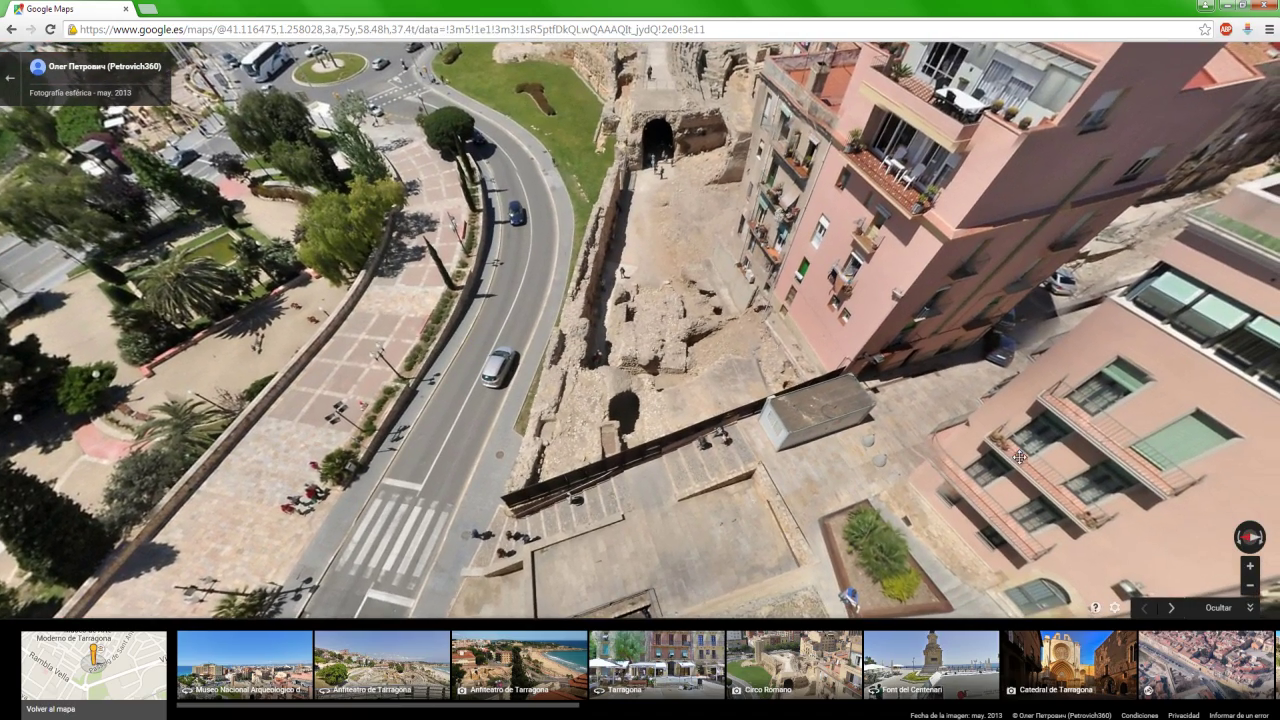
{"action": "mouse_move", "coordinate": [680, 328]}
{"action": "left_mouse_down"}
{"action": "mouse_move", "coordinate": [563, 421]}
{"action": "mouse_move", "coordinate": [675, 351]}
{"action": "mouse_move", "coordinate": [583, 404]}
{"action": "left_mouse_up"}
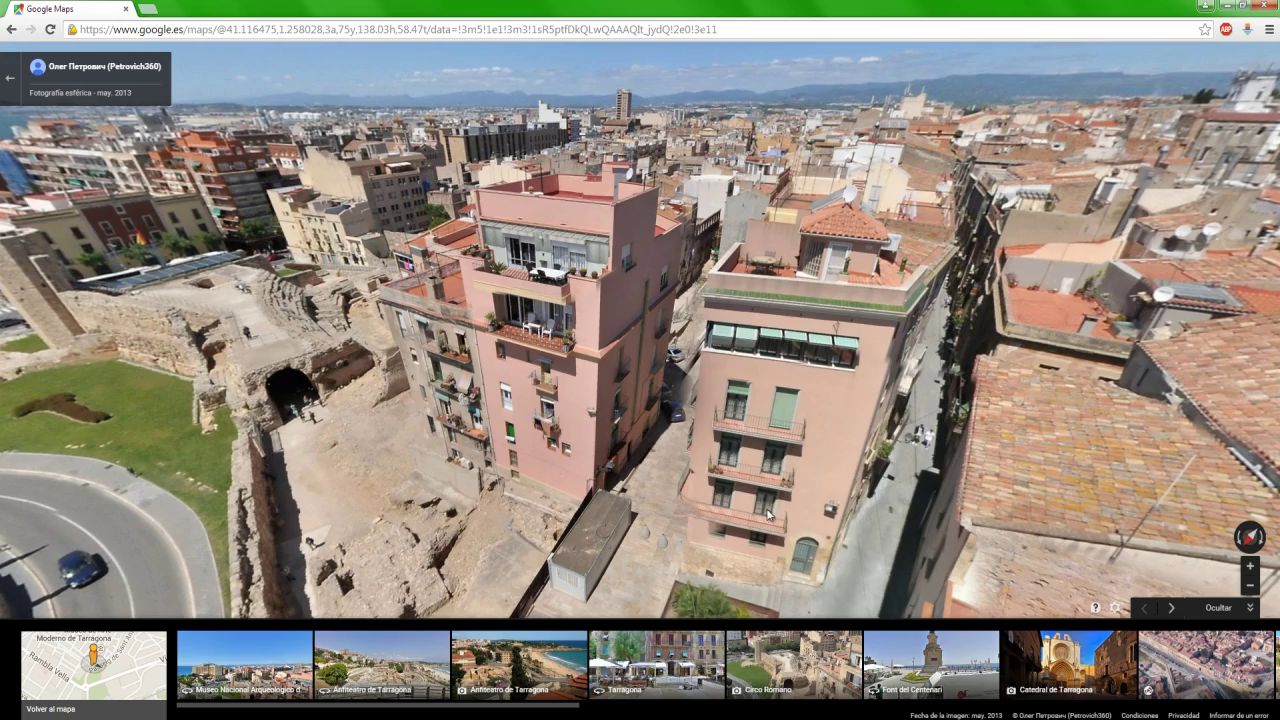
{"action": "mouse_move", "coordinate": [773, 528]}
{"action": "left_mouse_down"}
{"action": "mouse_move", "coordinate": [737, 306]}
{"action": "mouse_move", "coordinate": [859, 271]}
{"action": "mouse_move", "coordinate": [793, 297]}
{"action": "mouse_move", "coordinate": [720, 501]}
{"action": "mouse_move", "coordinate": [580, 440]}
{"action": "left_mouse_up"}
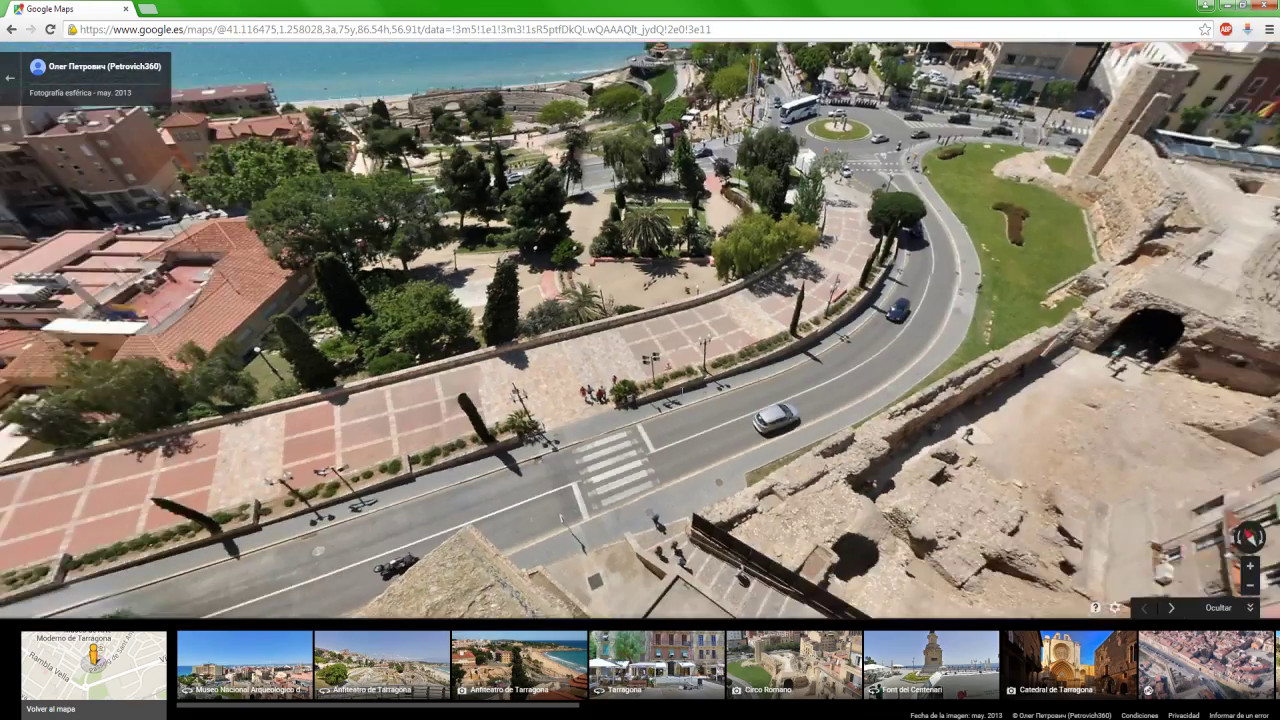
Drop into Street View in Valencia and advance along Calle de Burriana.
{"action": "left_click", "coordinate": [10, 80]}
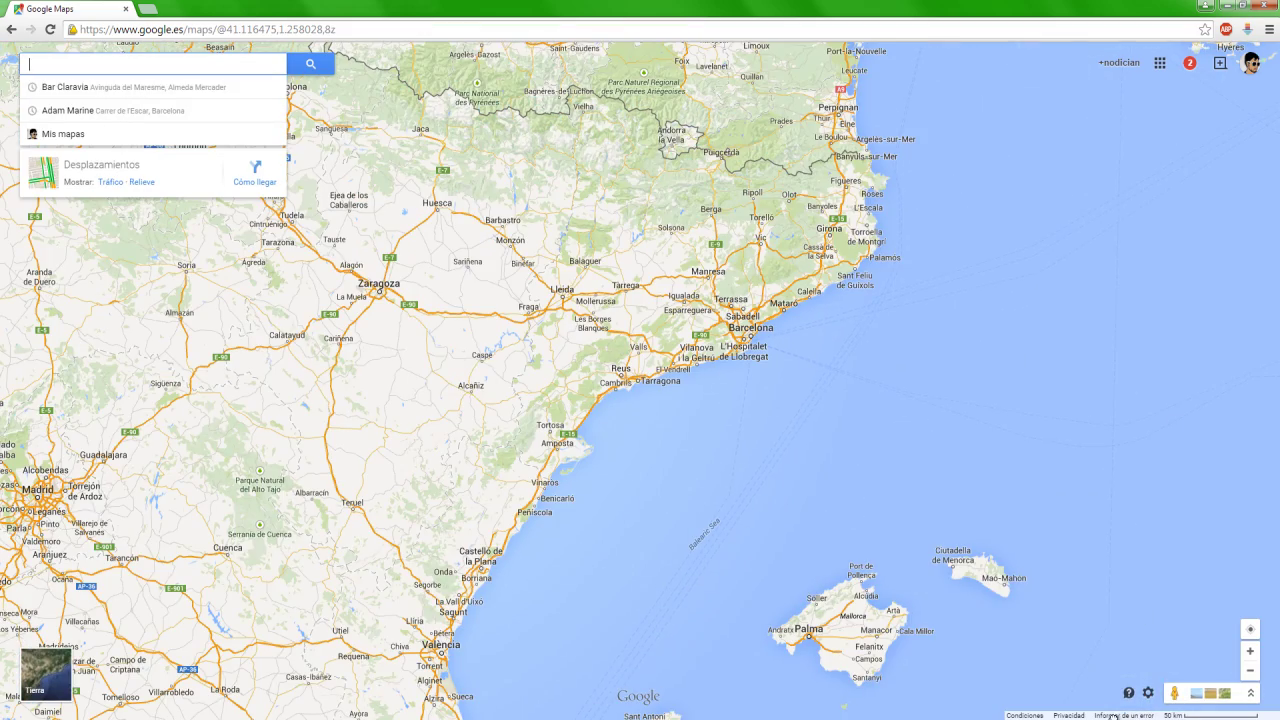
{"action": "mouse_move", "coordinate": [1175, 693]}
{"action": "left_mouse_down"}
{"action": "mouse_move", "coordinate": [424, 605]}
{"action": "mouse_move", "coordinate": [448, 616]}
{"action": "left_mouse_up"}
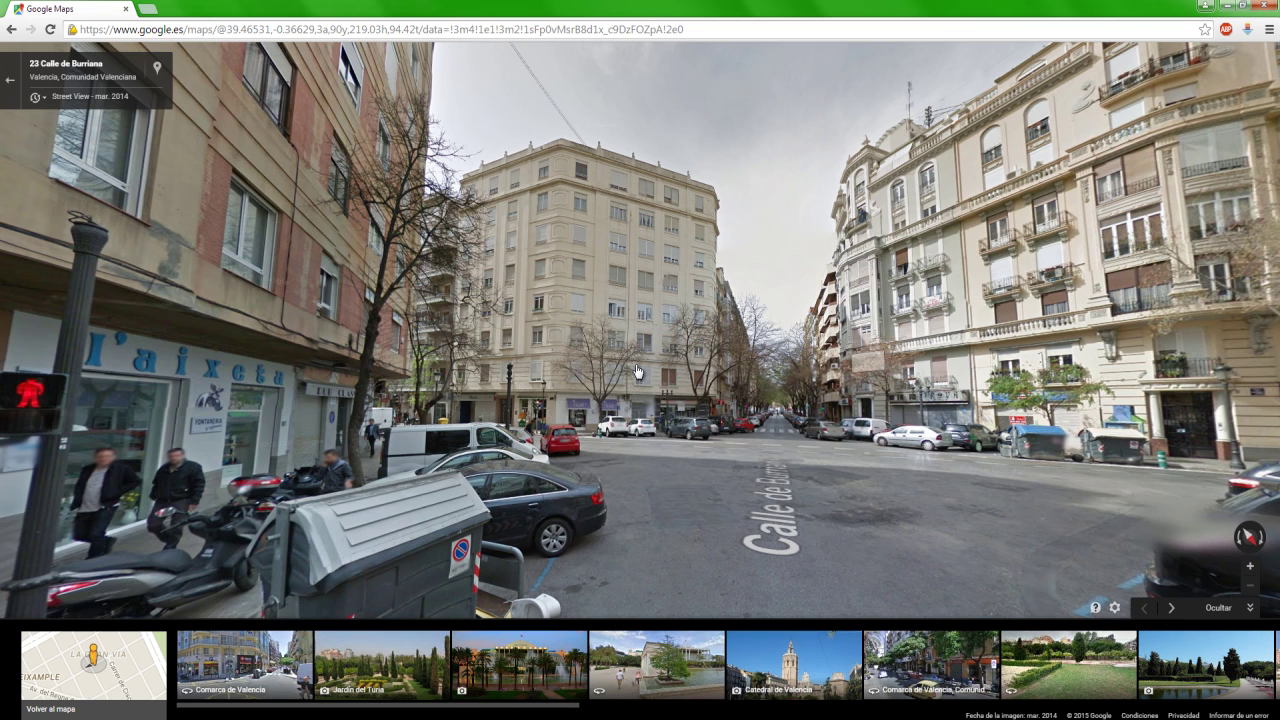
{"action": "left_click", "coordinate": [824, 498]}
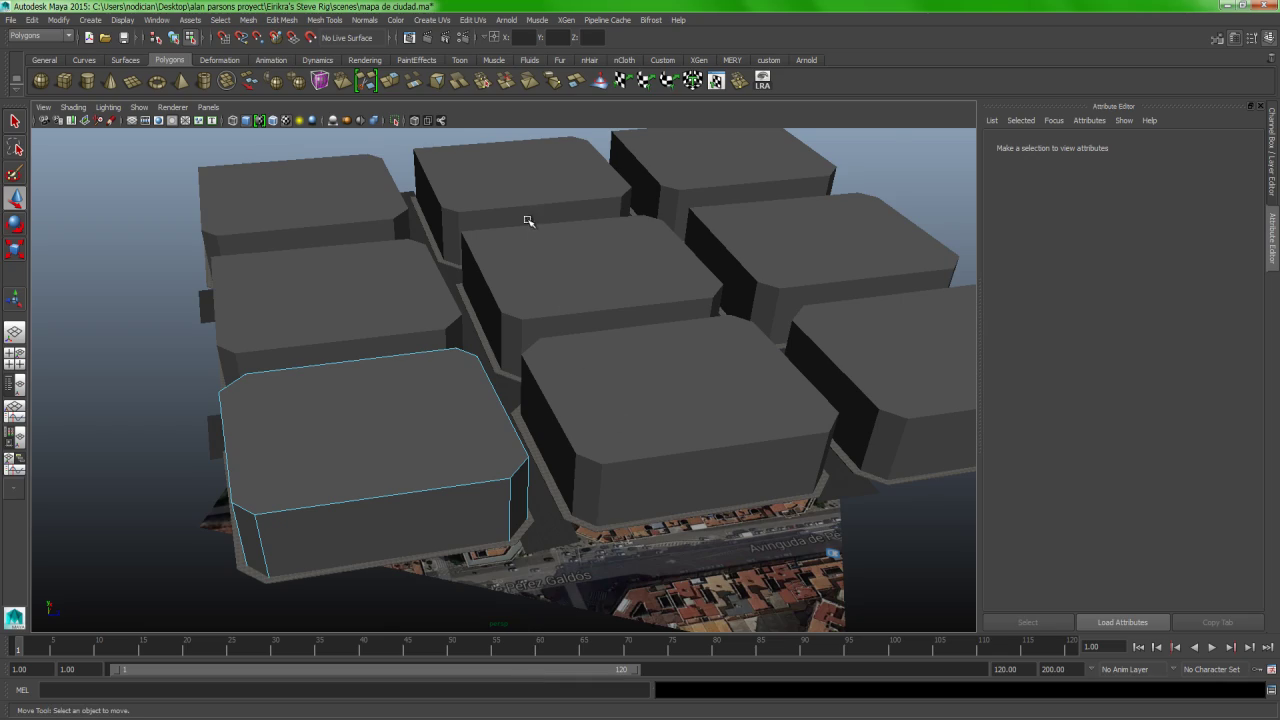
Dolly and tilt the Maya view down onto the city-block intersection, then return to Street View.
{"action": "right_click_drag", "start_coordinate": [528, 220], "coordinate": [483, 286], "text": "alt"}
{"action": "mouse_move", "coordinate": [483, 286]}
{"action": "left_mouse_down", "text": "alt"}
{"action": "mouse_move", "coordinate": [497, 474]}
{"action": "mouse_move", "coordinate": [417, 523]}
{"action": "left_mouse_up", "text": "alt"}
{"action": "right_click_drag", "start_coordinate": [417, 523], "coordinate": [585, 247], "text": "alt"}
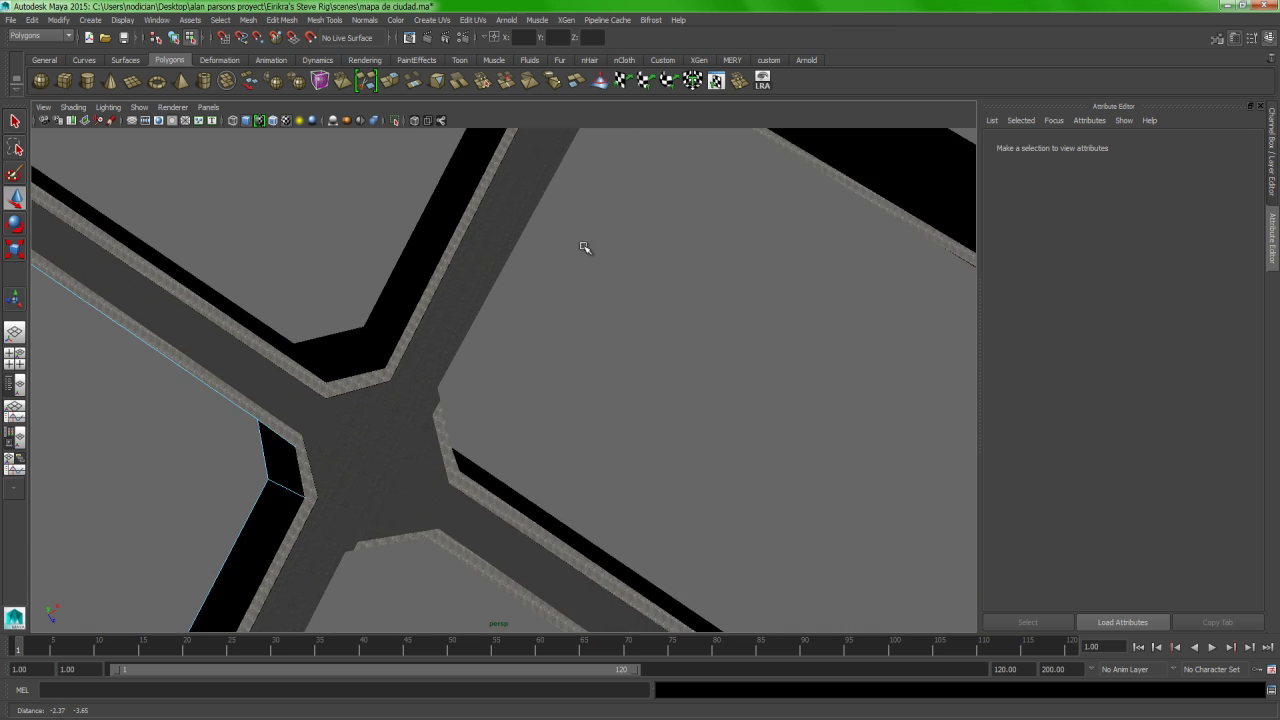
{"action": "scroll", "coordinate": [585, 247], "scroll_direction": "down", "scroll_amount": 2}
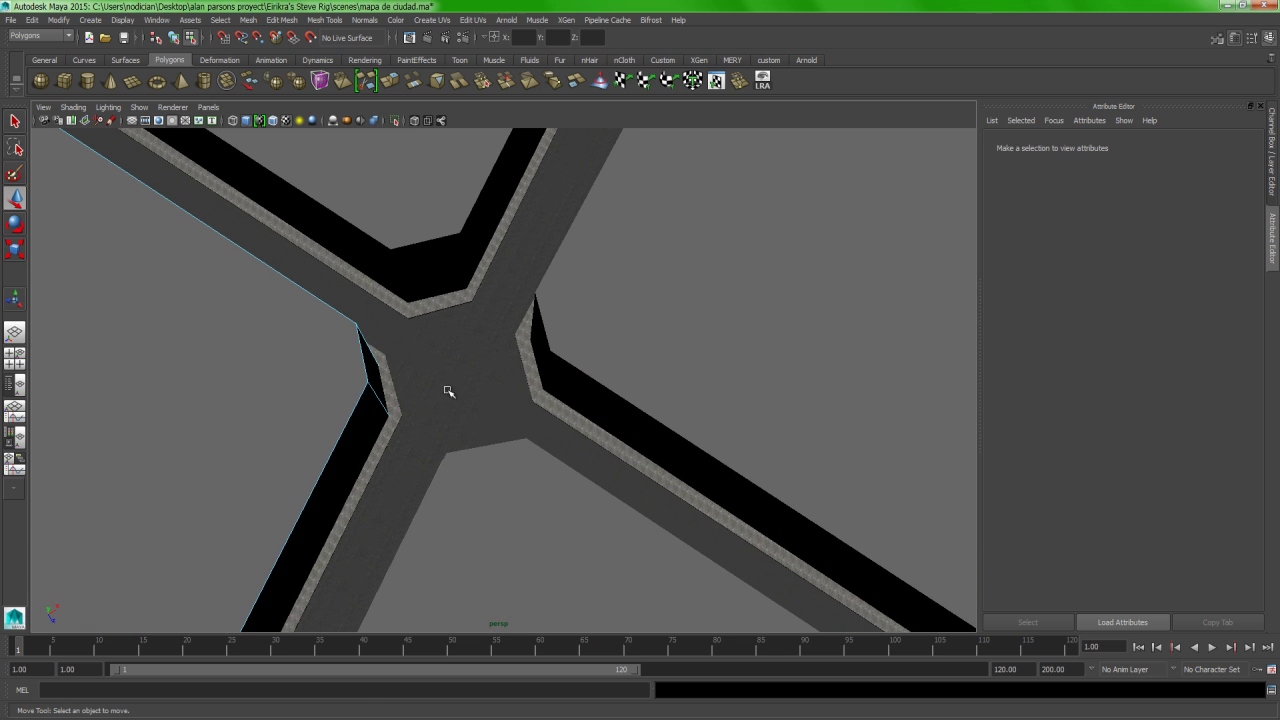
{"action": "left_click", "coordinate": [374, 680]}
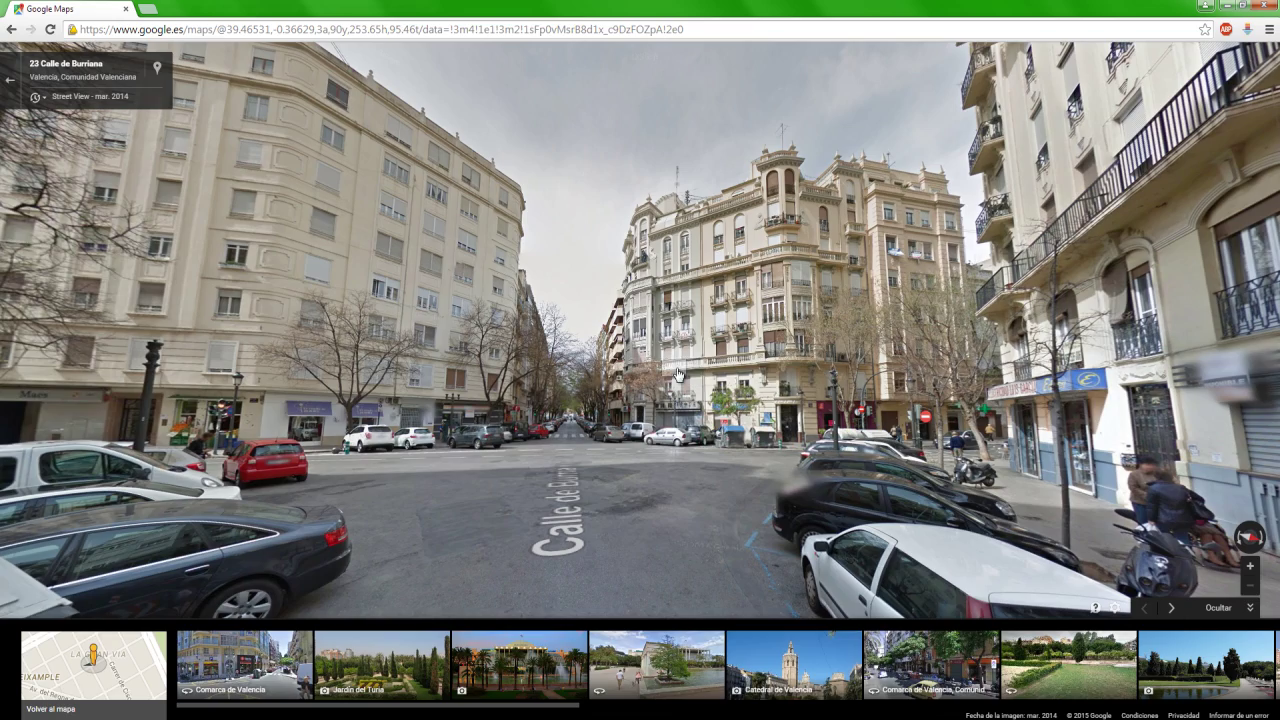
Turn toward the cream corner building and snip it with the Snipping Tool.
{"action": "mouse_move", "coordinate": [697, 372]}
{"action": "left_mouse_down"}
{"action": "mouse_move", "coordinate": [582, 308]}
{"action": "mouse_move", "coordinate": [666, 337]}
{"action": "mouse_move", "coordinate": [717, 303]}
{"action": "mouse_move", "coordinate": [676, 218]}
{"action": "left_mouse_up"}
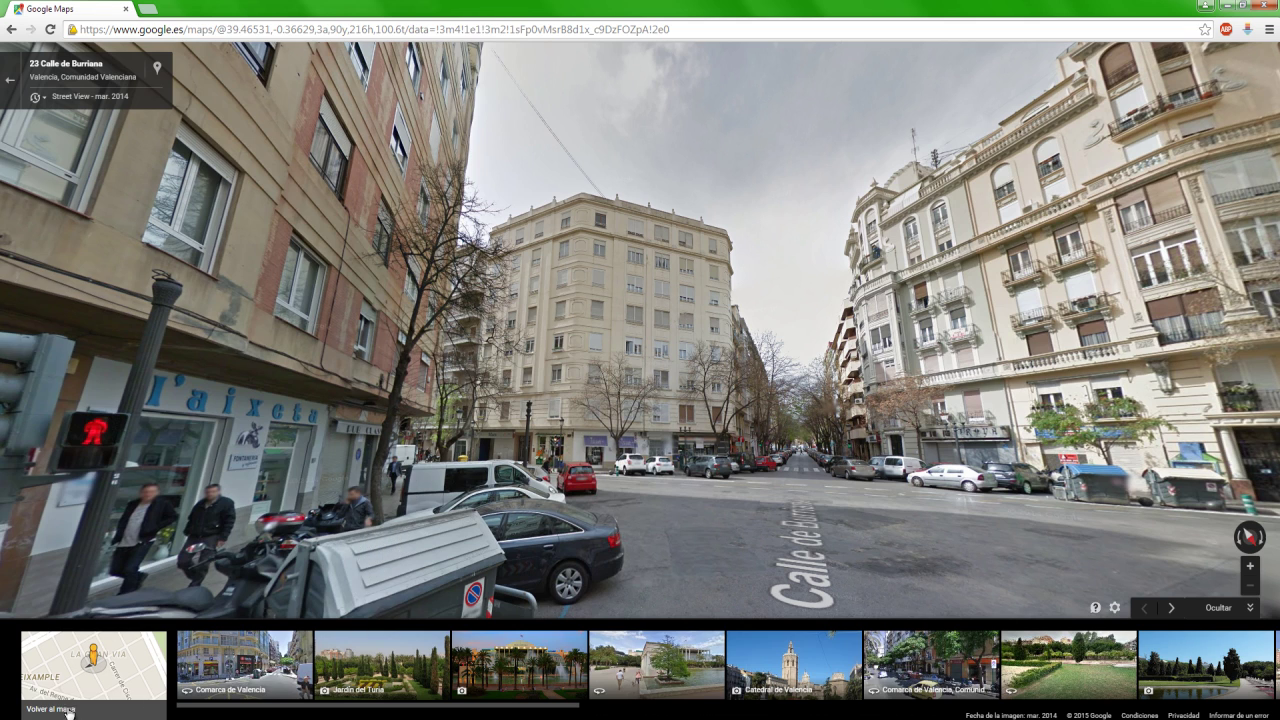
{"action": "left_click", "coordinate": [71, 714]}
{"action": "left_click", "coordinate": [68, 277]}
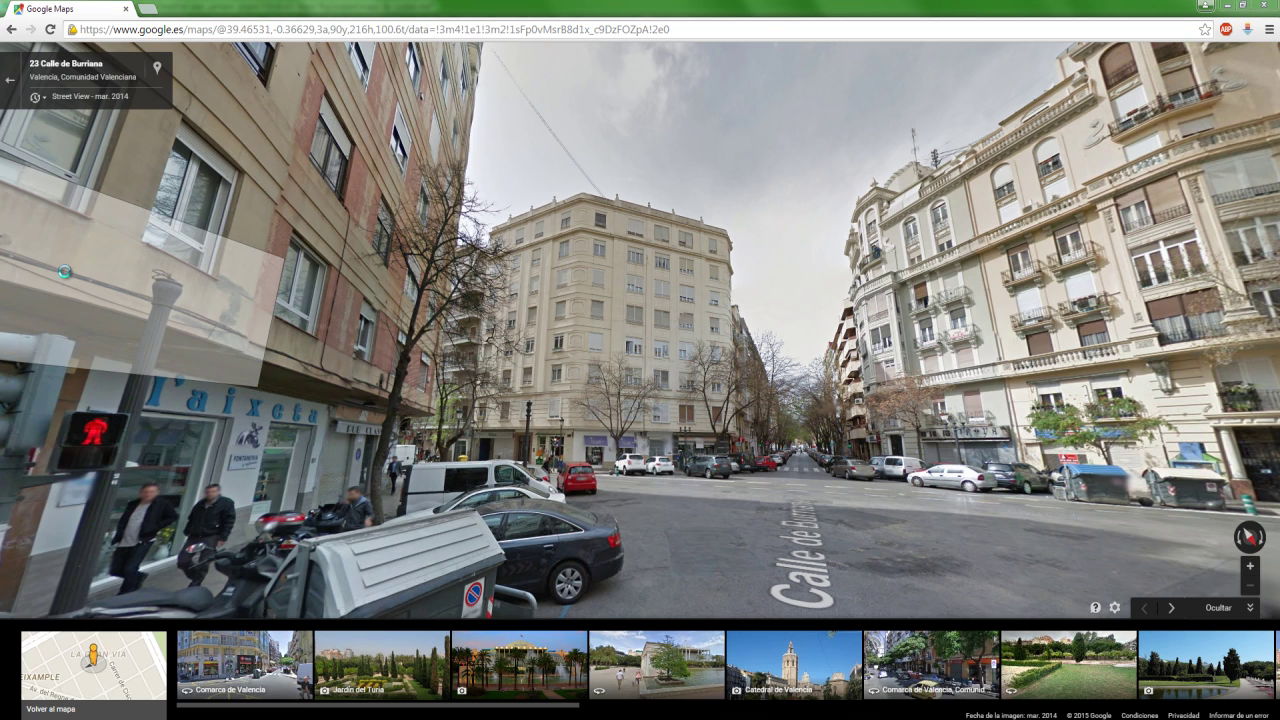
{"action": "left_click_drag", "start_coordinate": [751, 211], "coordinate": [538, 438]}
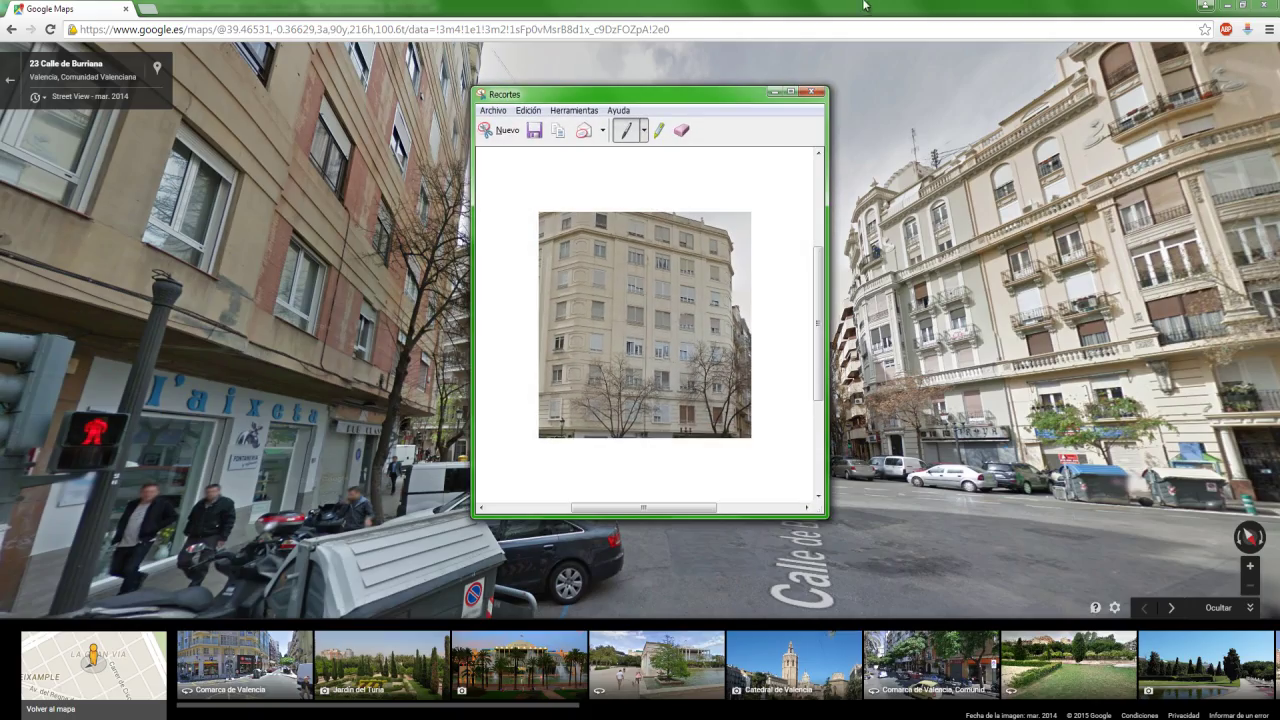
Zoom the Street View panorama in toward the corner building.
{"action": "left_click", "coordinate": [864, 5]}
{"action": "double_click", "coordinate": [737, 160]}
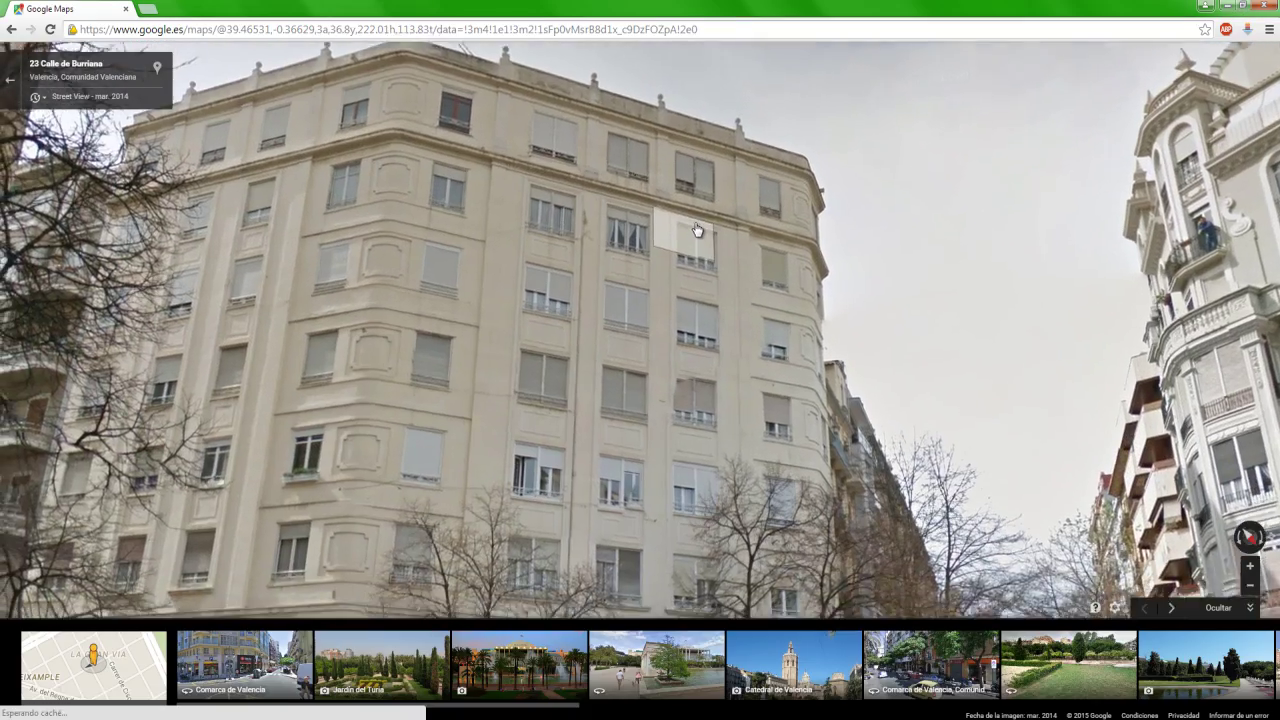
{"action": "scroll", "coordinate": [697, 231], "scroll_direction": "down", "scroll_amount": 3}
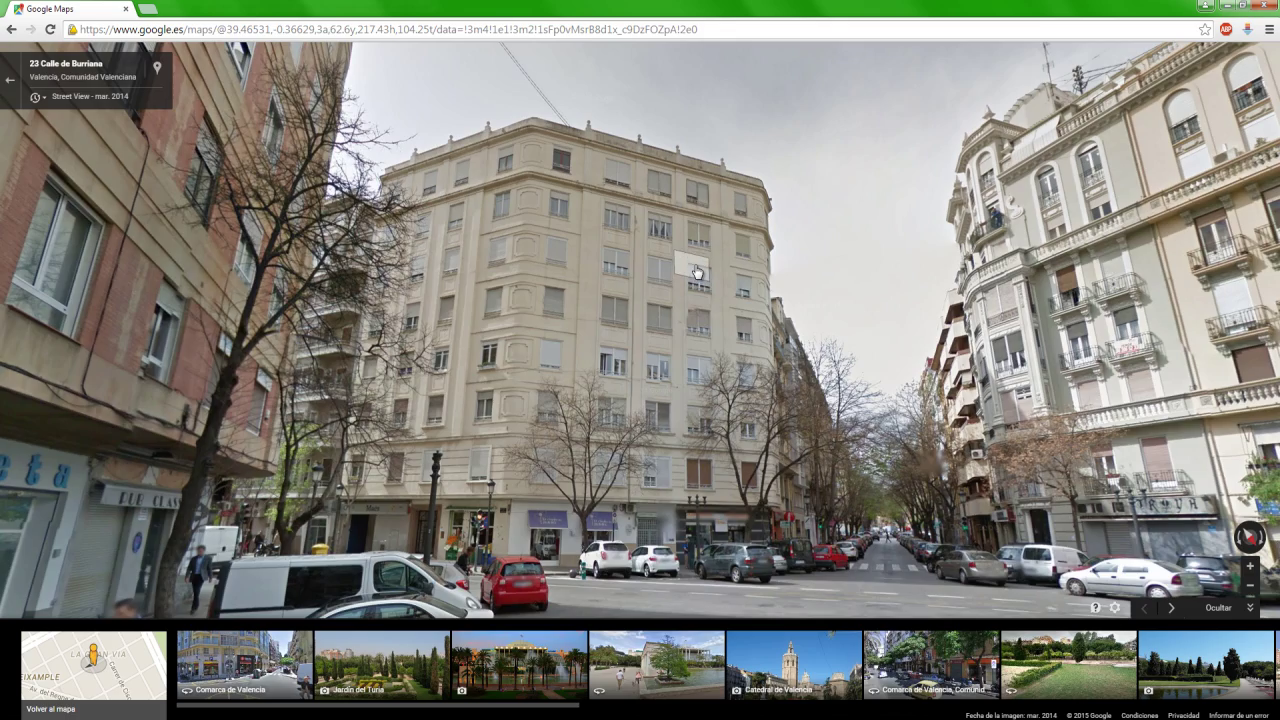
{"action": "left_click", "coordinate": [697, 272]}
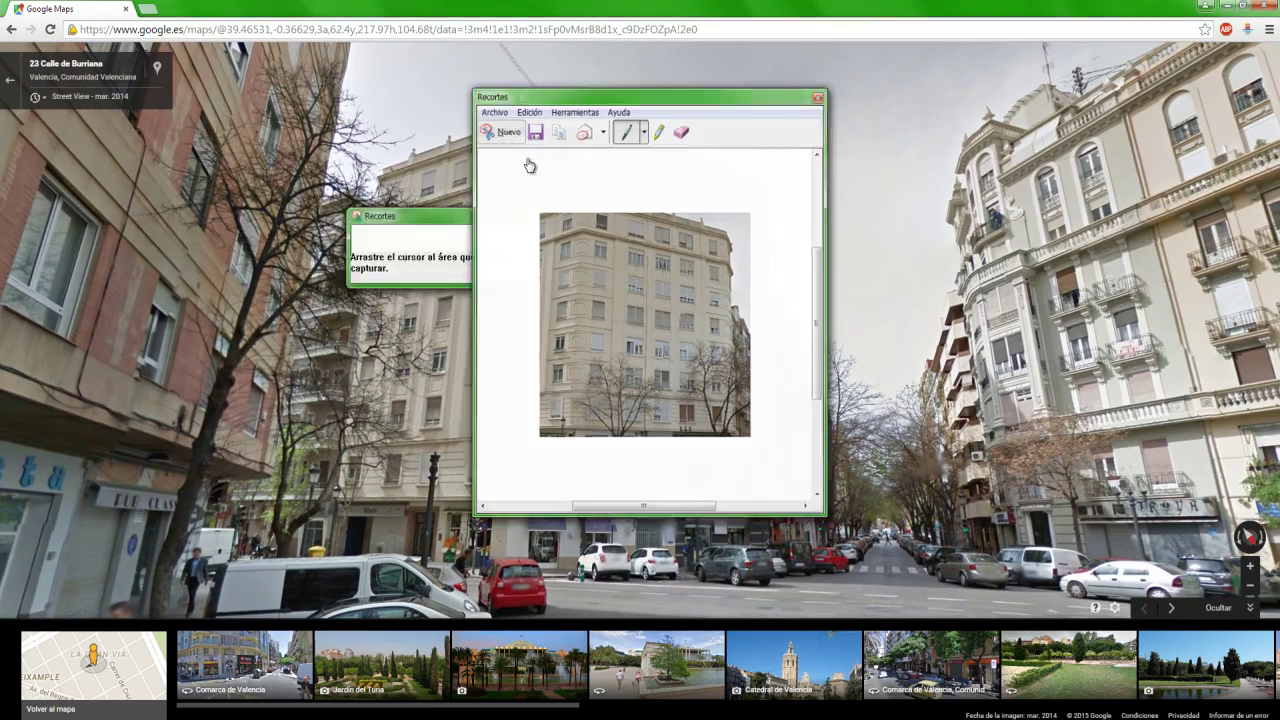
Snip the corner building's facade tightly and save it as fac2 (PNG).
{"action": "left_click", "coordinate": [502, 131]}
{"action": "mouse_move", "coordinate": [528, 112]}
{"action": "left_mouse_down"}
{"action": "mouse_move", "coordinate": [677, 504]}
{"action": "mouse_move", "coordinate": [776, 543]}
{"action": "mouse_move", "coordinate": [779, 507]}
{"action": "left_mouse_up"}
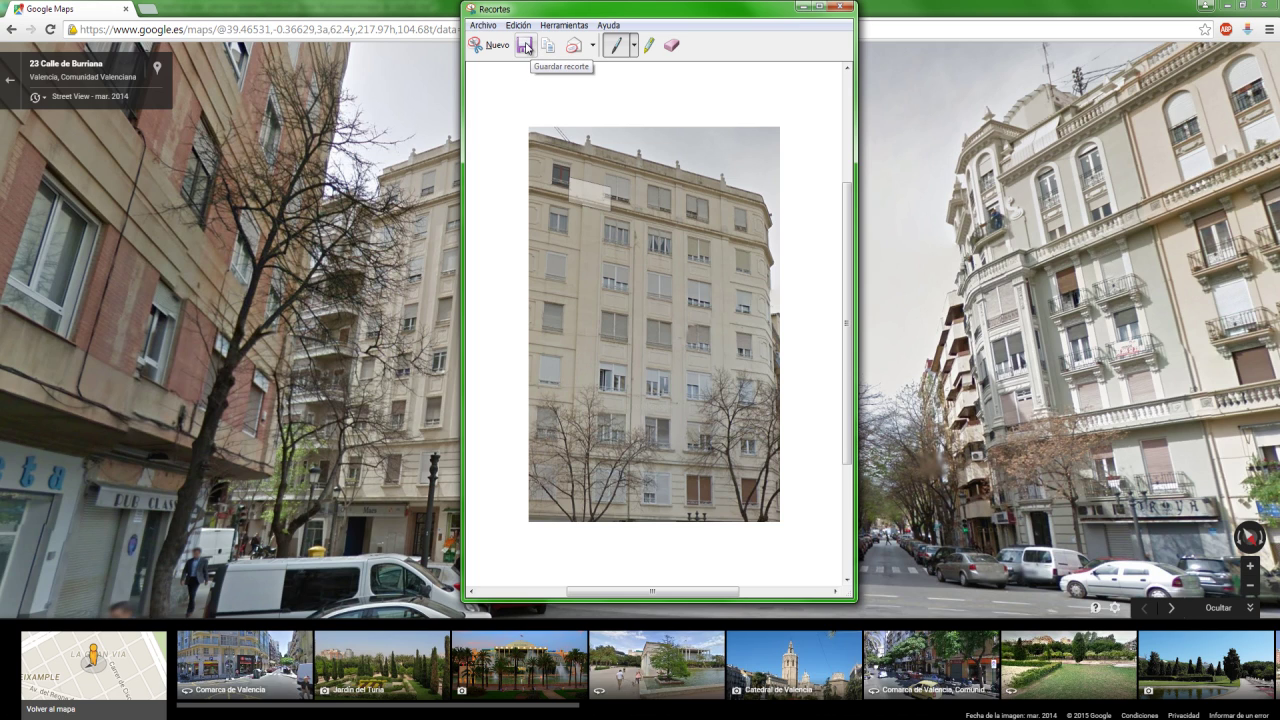
{"action": "left_click", "coordinate": [525, 46]}
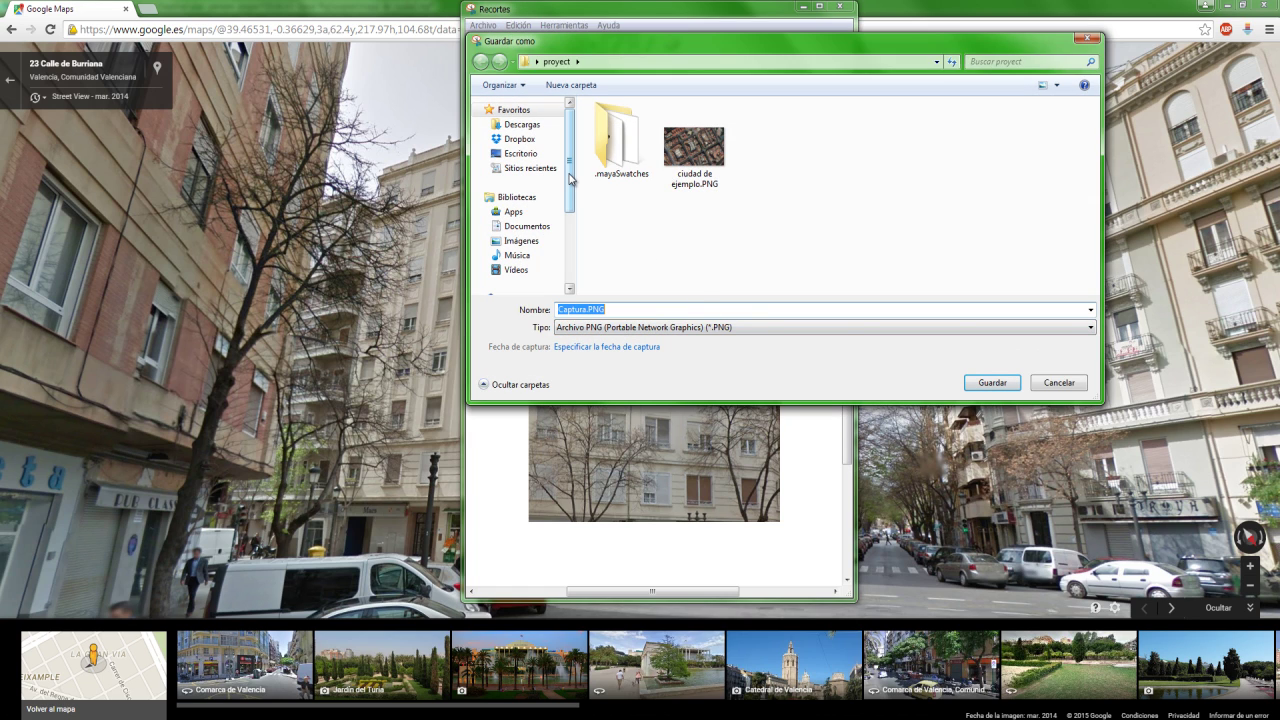
{"action": "type", "text": "fac2"}
{"action": "key", "text": "Return"}
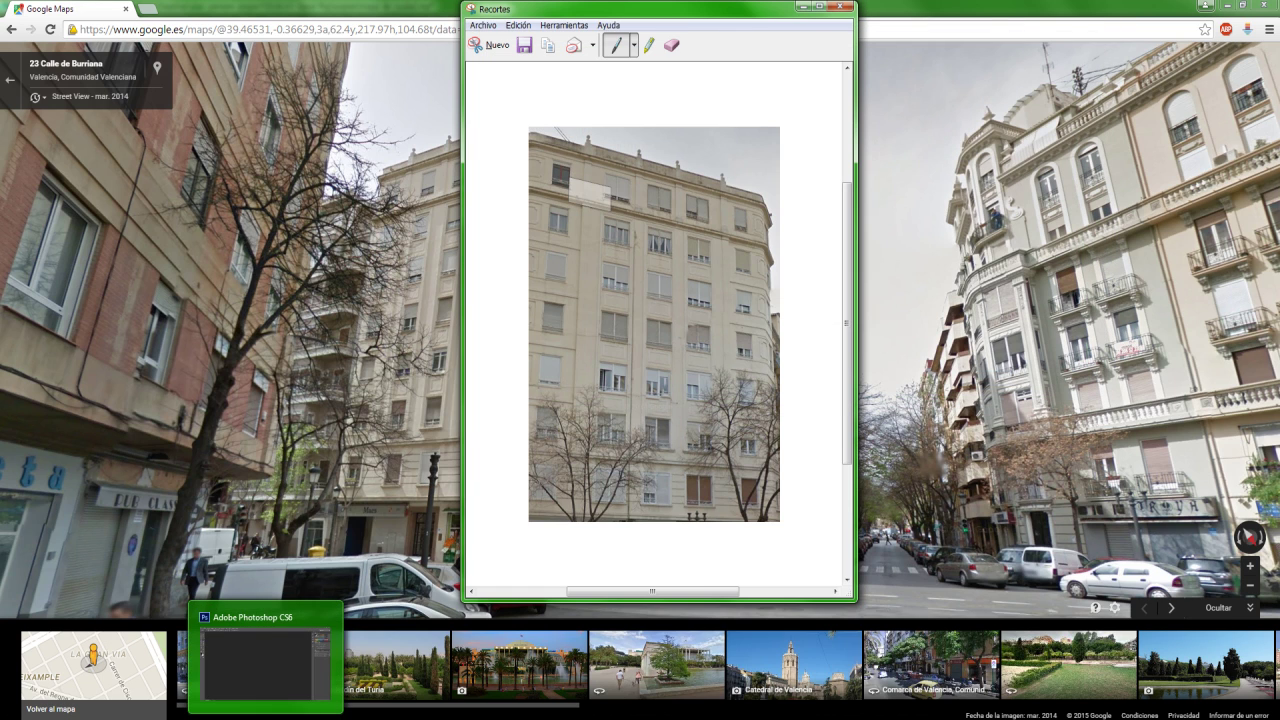
Bring Photoshop CS6 to the front.
{"action": "left_click", "coordinate": [270, 677]}
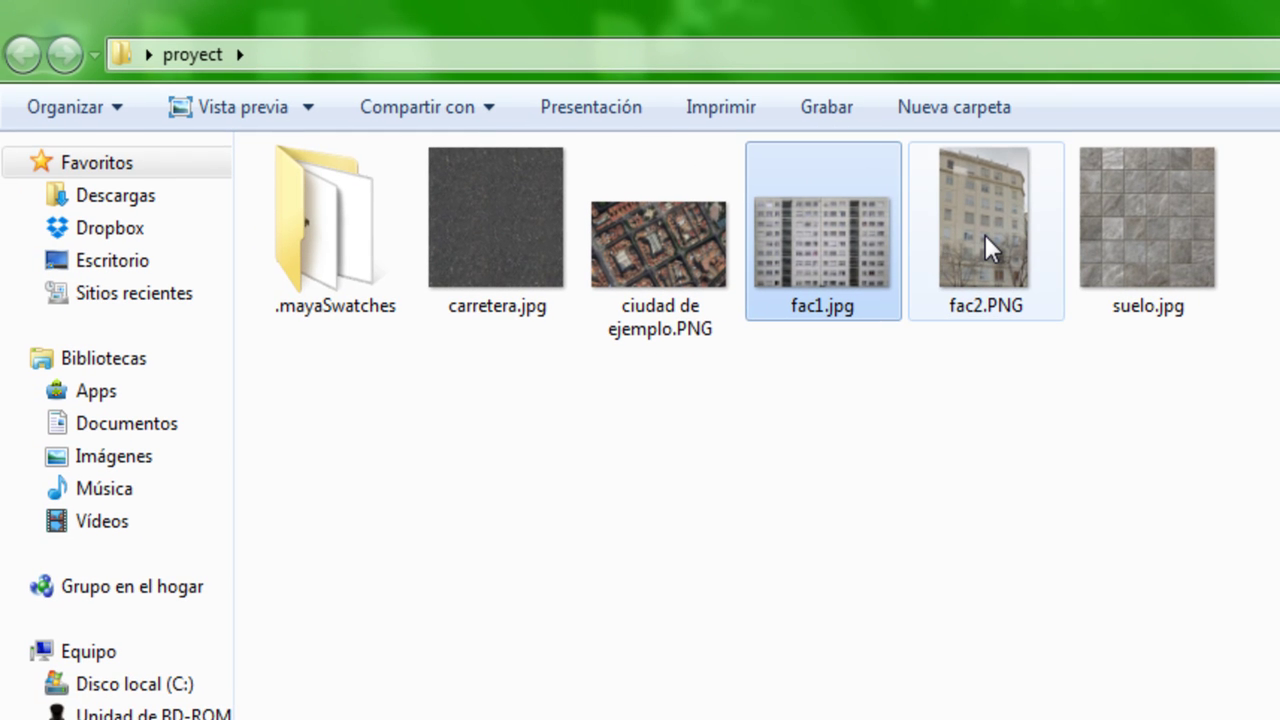
Open fac2.PNG, lasso the building's outline, and start Free Transform on it.
{"action": "left_click", "coordinate": [984, 234]}
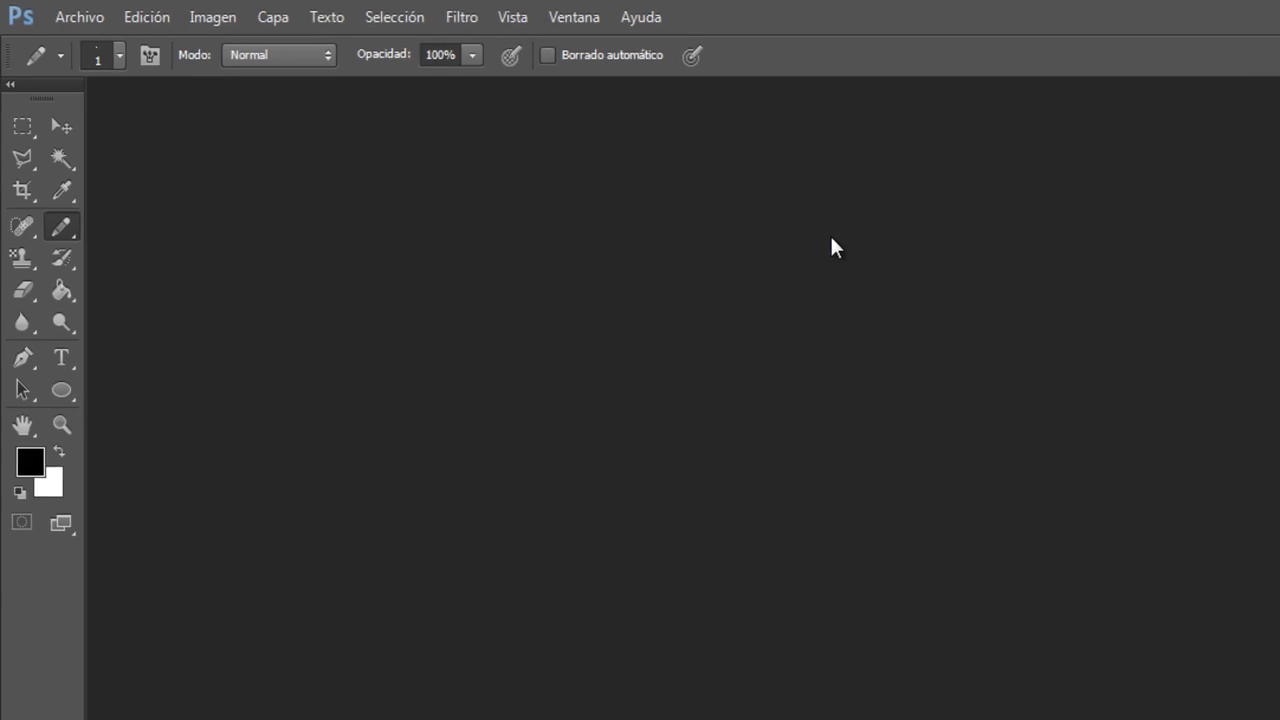
{"action": "left_click", "coordinate": [700, 340]}
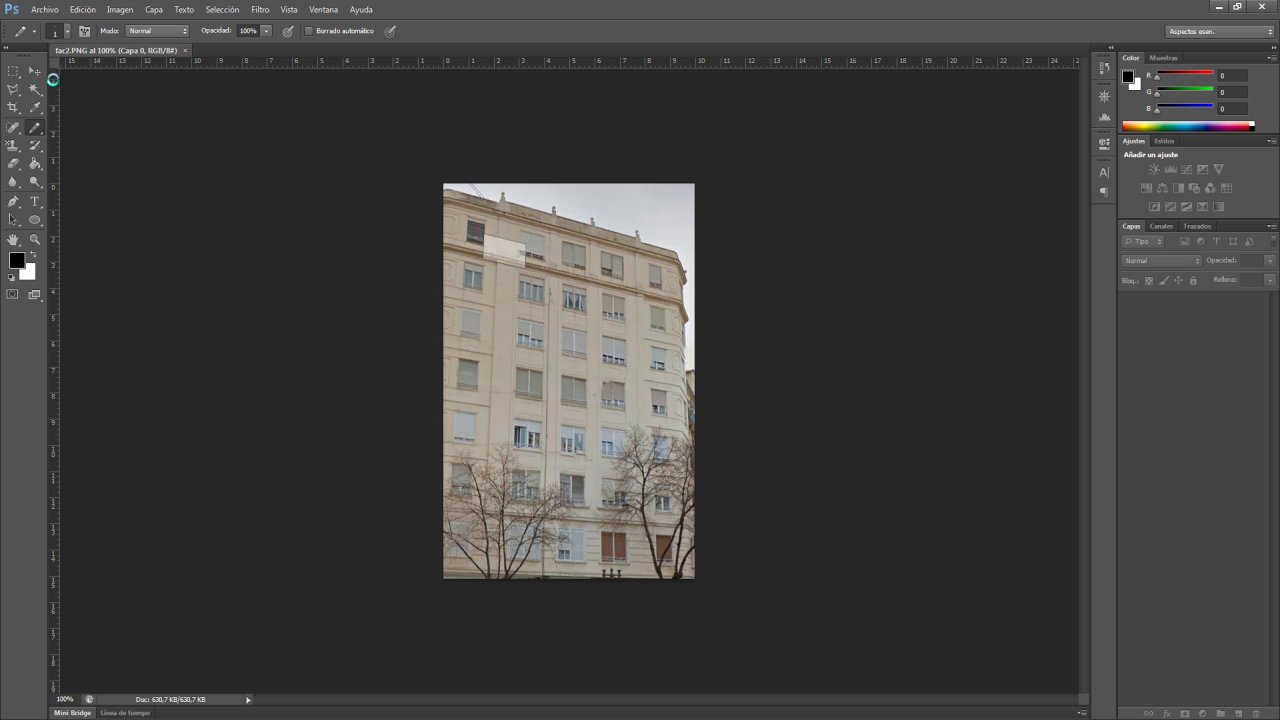
{"action": "left_click", "coordinate": [15, 90]}
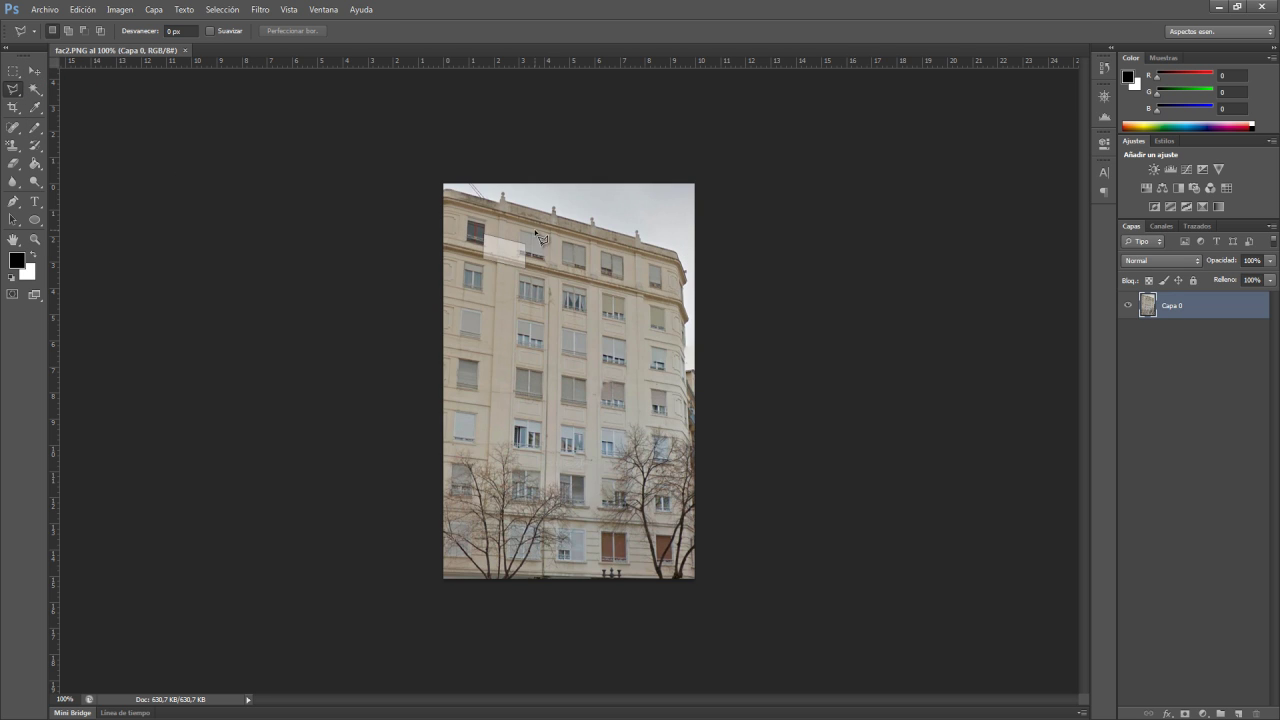
{"action": "left_click_drag", "start_coordinate": [446, 192], "coordinate": [679, 256]}
{"action": "mouse_move", "coordinate": [680, 258]}
{"action": "left_mouse_down"}
{"action": "mouse_move", "coordinate": [693, 579]}
{"action": "mouse_move", "coordinate": [443, 579]}
{"action": "mouse_move", "coordinate": [443, 198]}
{"action": "left_mouse_up"}
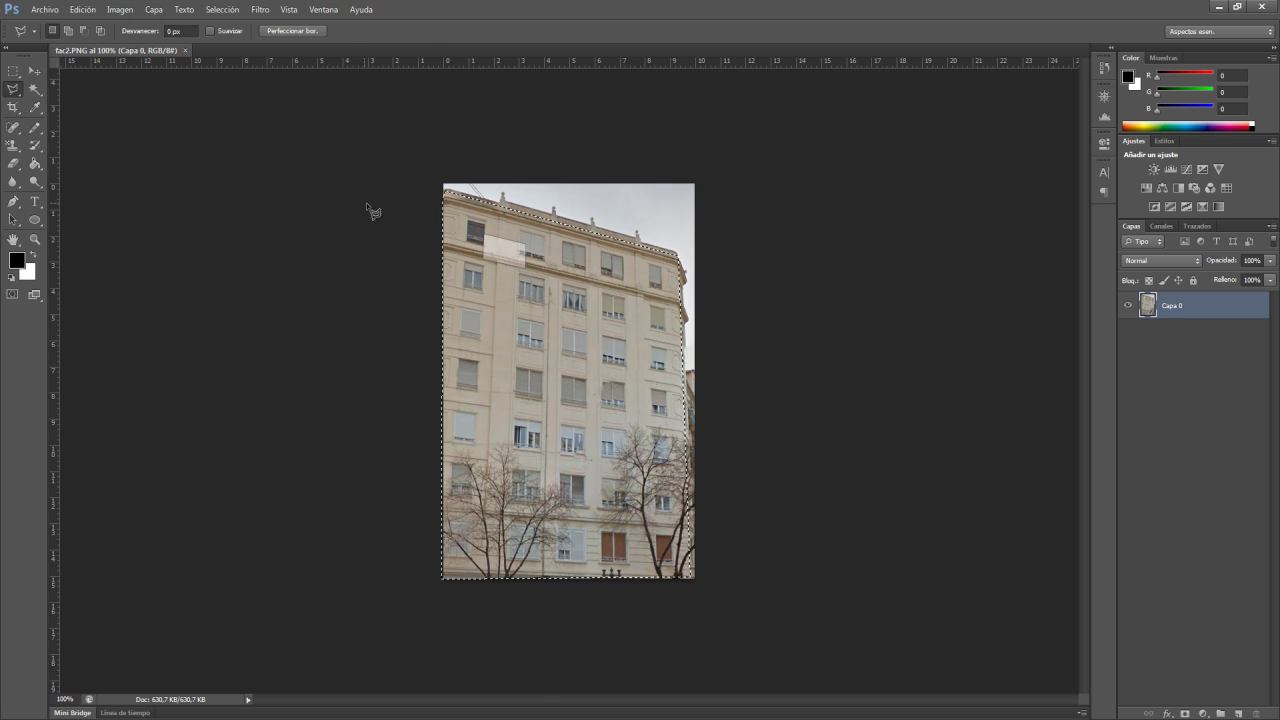
{"action": "left_click", "coordinate": [13, 71]}
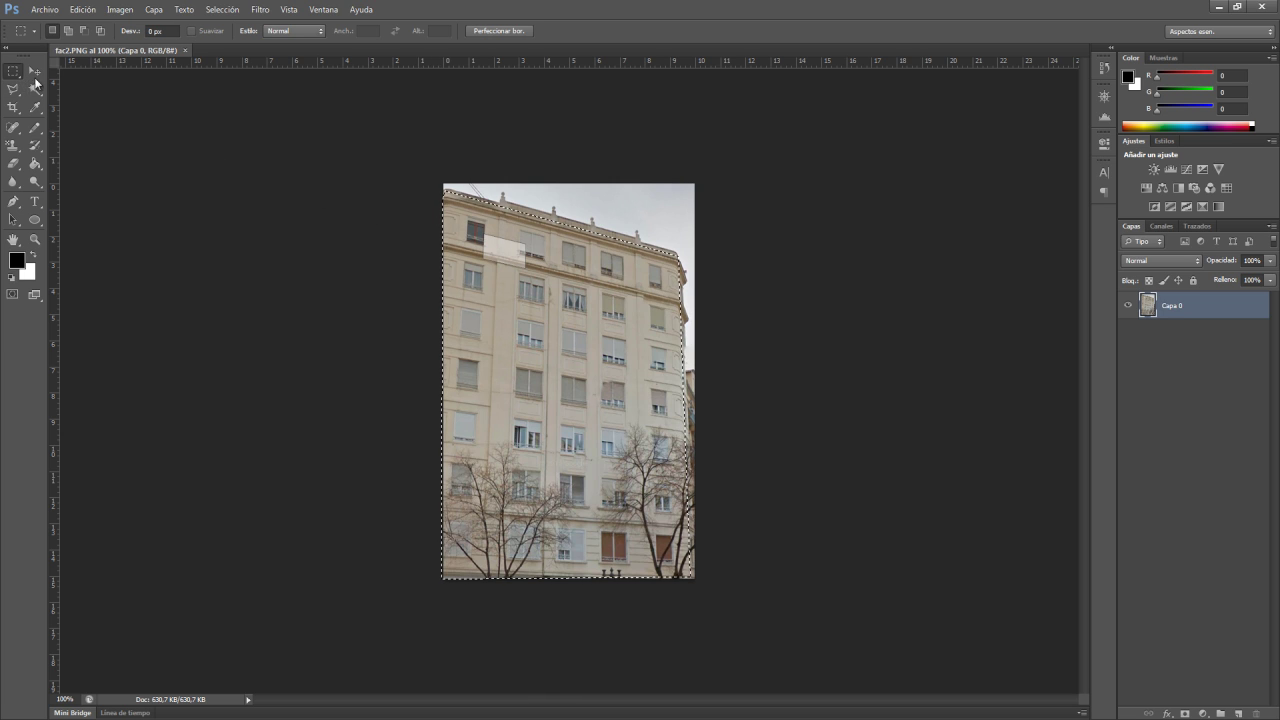
{"action": "right_click", "coordinate": [560, 307]}
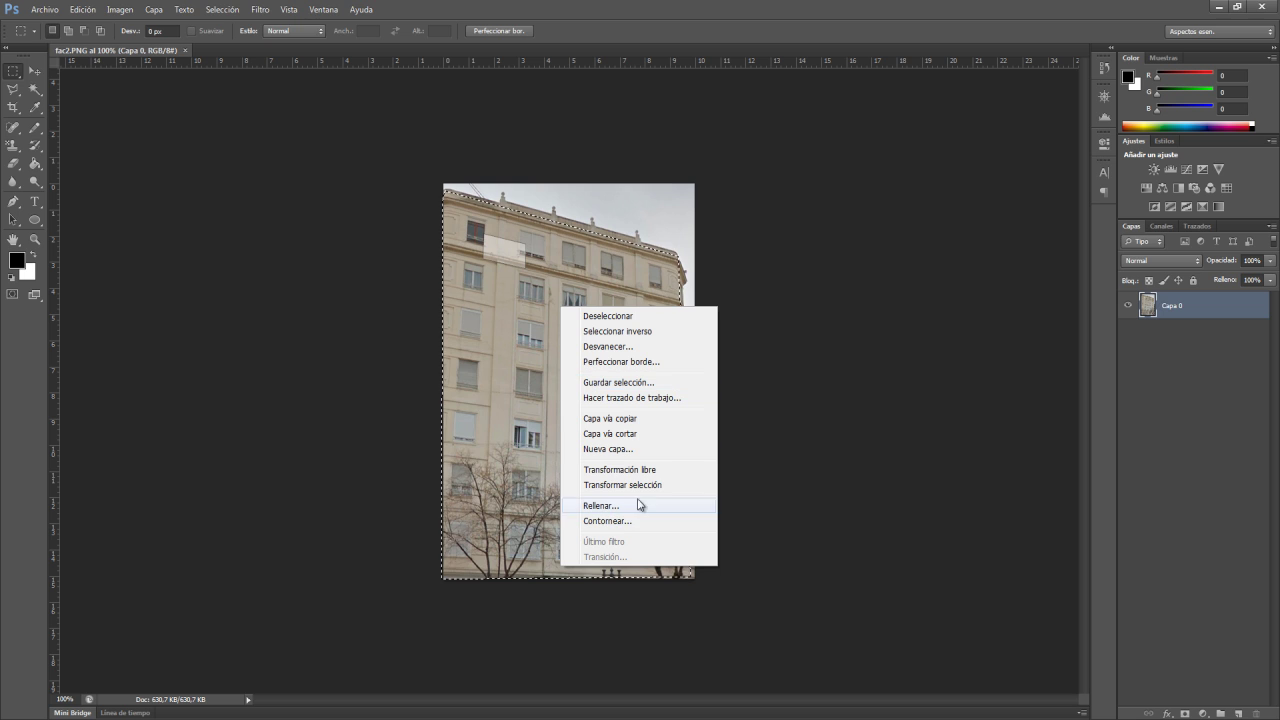
{"action": "left_click", "coordinate": [640, 470]}
Perspective-transform the right side of the facade to straighten it, then apply.
{"action": "right_click", "coordinate": [573, 326]}
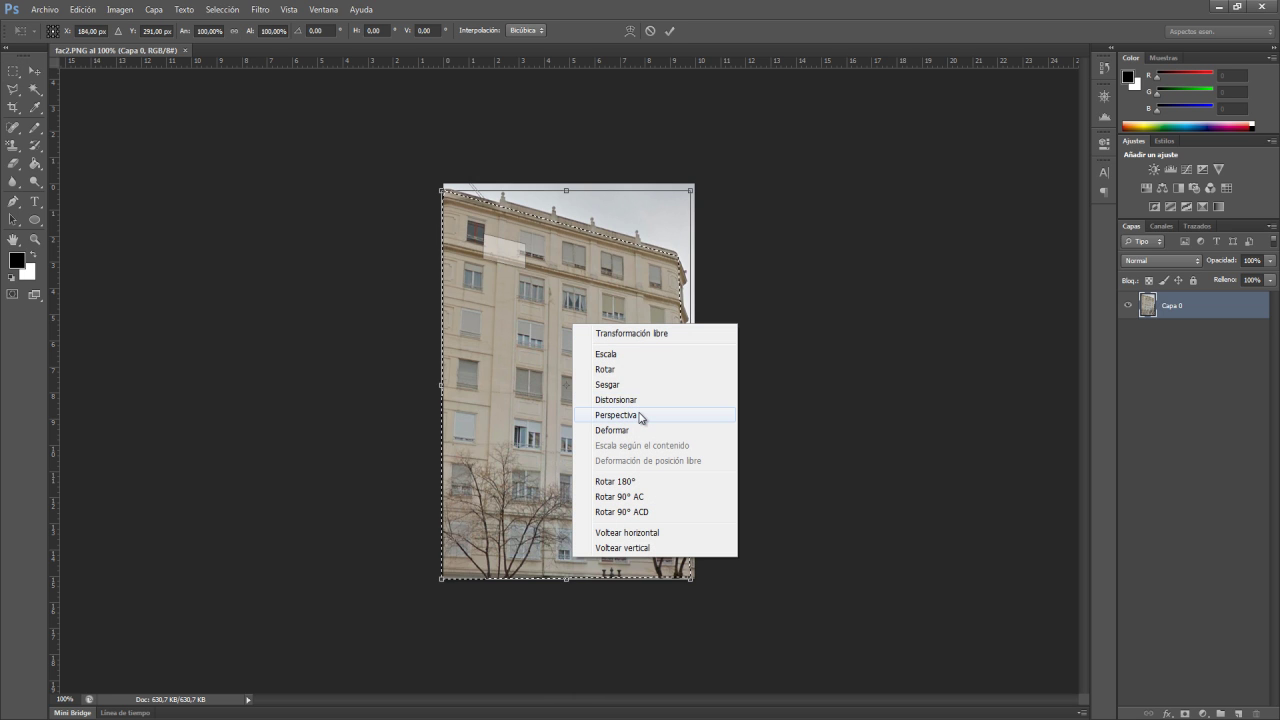
{"action": "left_click", "coordinate": [641, 417]}
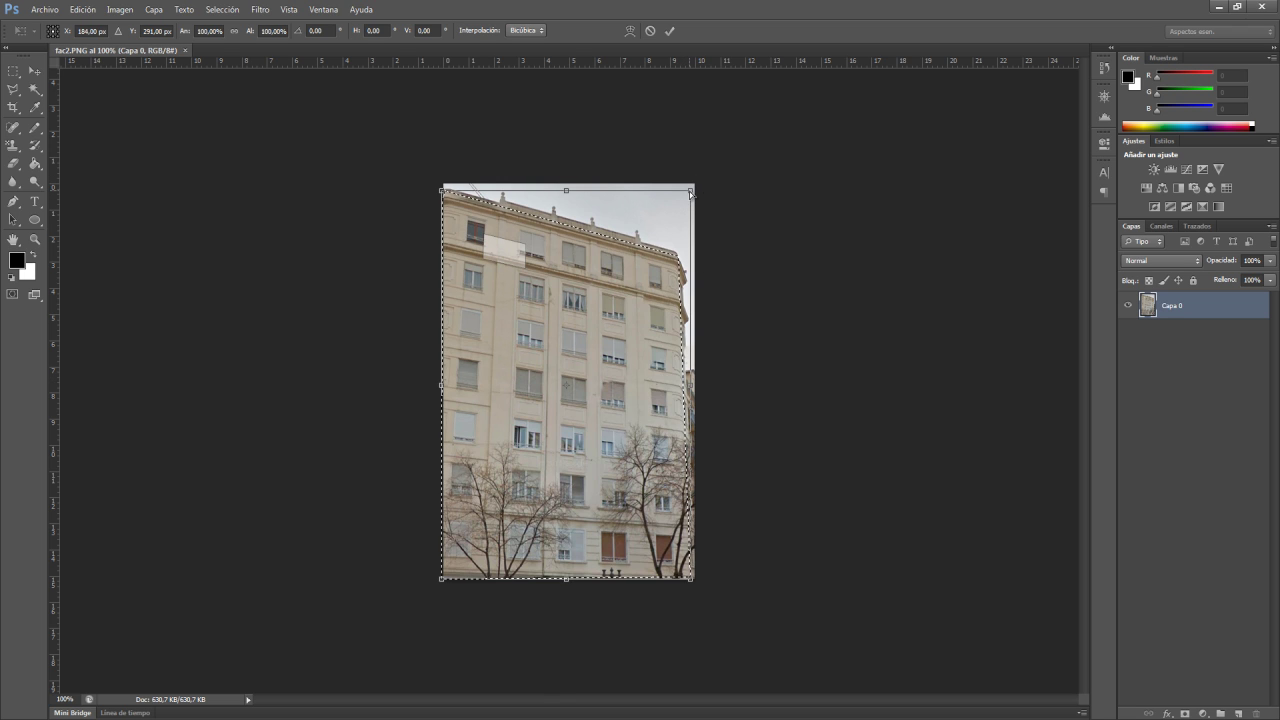
{"action": "mouse_move", "coordinate": [697, 184]}
{"action": "left_mouse_down"}
{"action": "mouse_move", "coordinate": [741, 117]}
{"action": "mouse_move", "coordinate": [689, 277]}
{"action": "mouse_move", "coordinate": [699, 207]}
{"action": "left_mouse_up"}
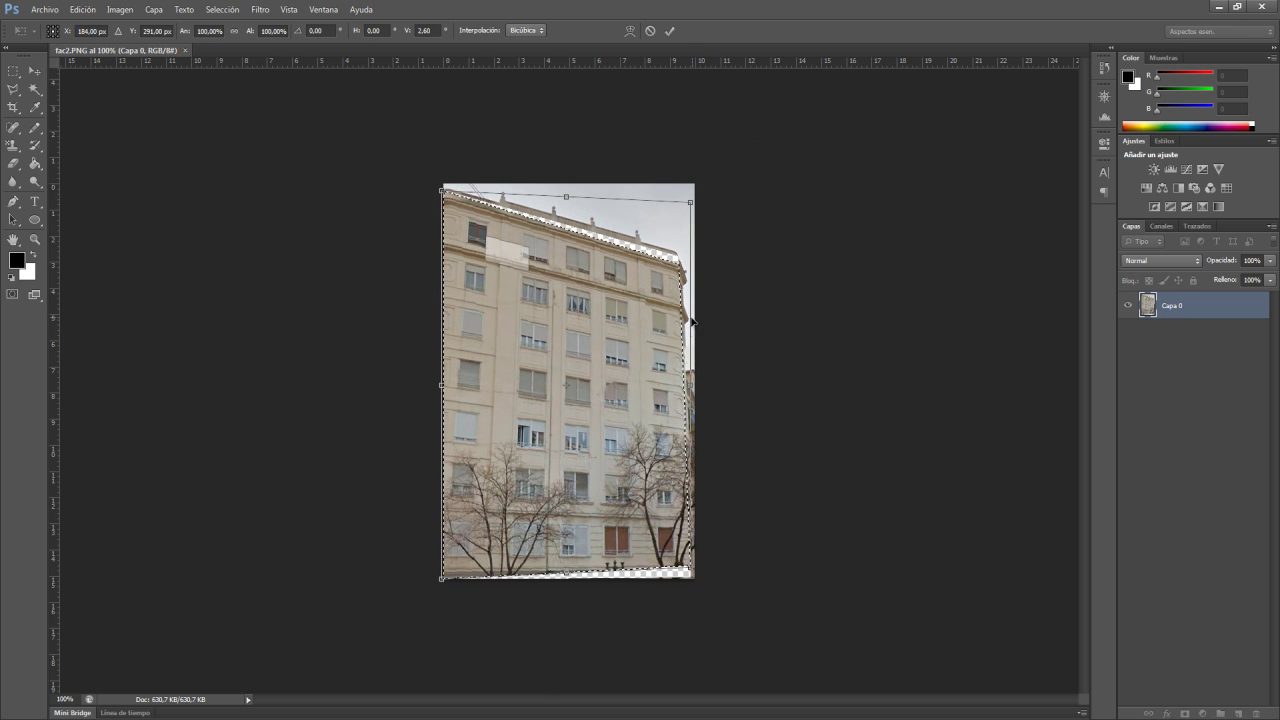
{"action": "left_click_drag", "start_coordinate": [698, 341], "coordinate": [702, 291]}
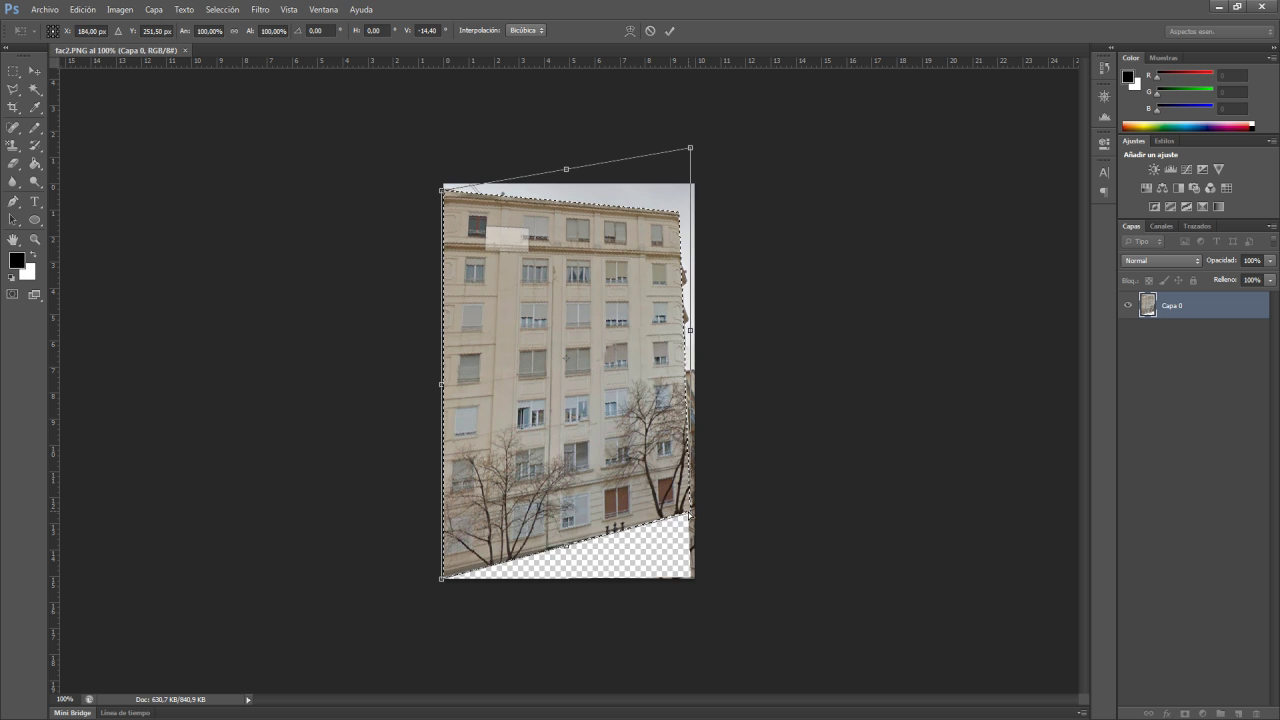
{"action": "left_click_drag", "start_coordinate": [690, 516], "coordinate": [690, 576]}
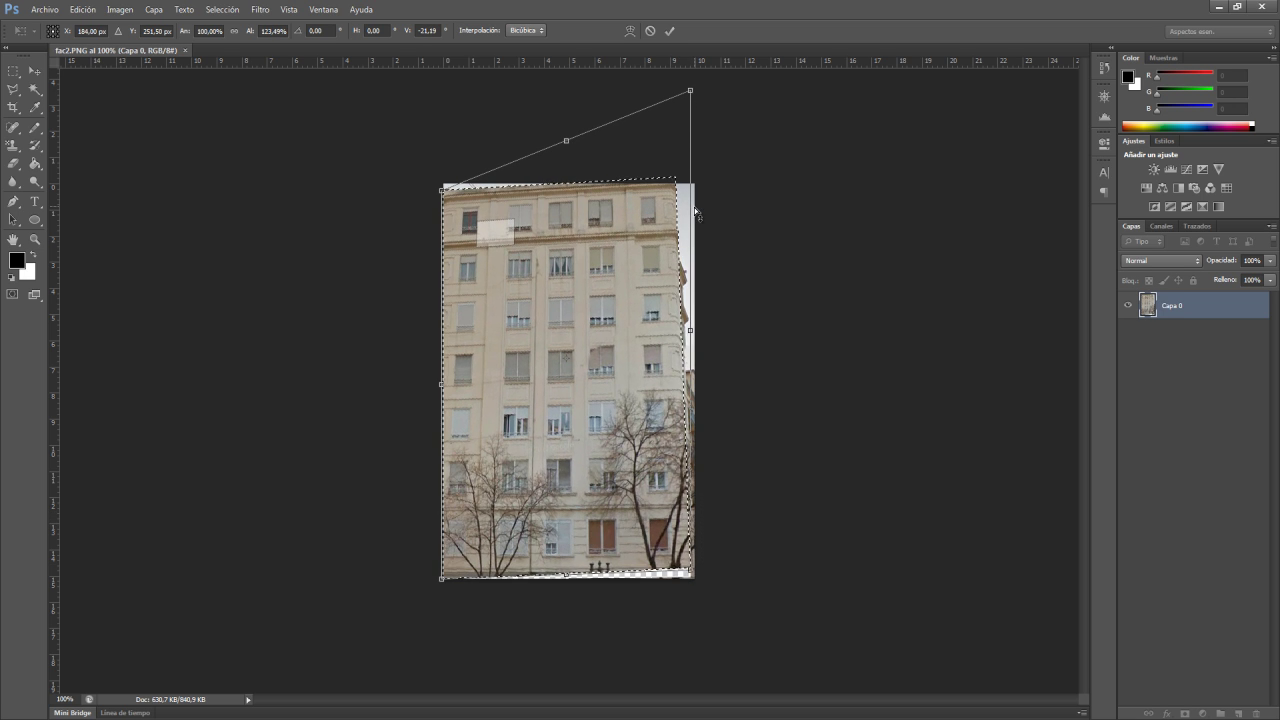
{"action": "left_click_drag", "start_coordinate": [697, 250], "coordinate": [697, 222]}
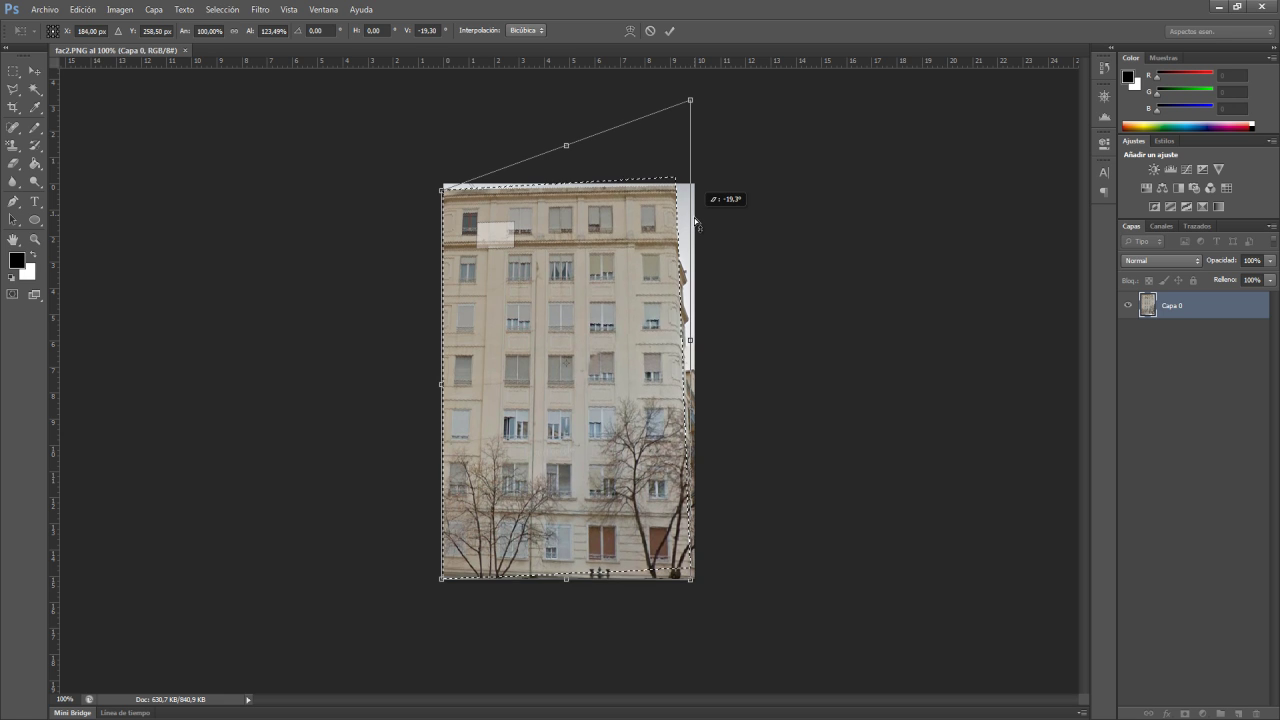
{"action": "left_click_drag", "start_coordinate": [697, 222], "coordinate": [679, 222]}
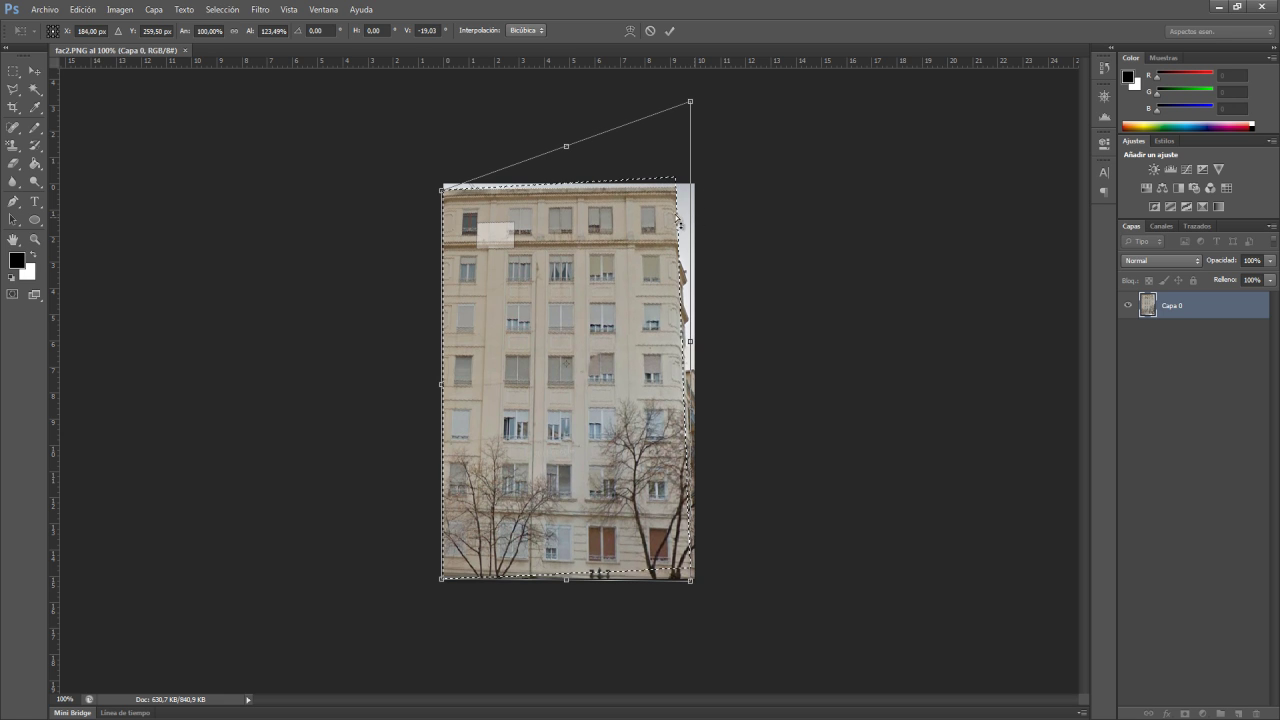
{"action": "left_click", "coordinate": [13, 71]}
{"action": "left_click", "coordinate": [578, 273]}
Free-transform the photo slightly wider and taller to fill the canvas, then deselect.
{"action": "right_click", "coordinate": [584, 276]}
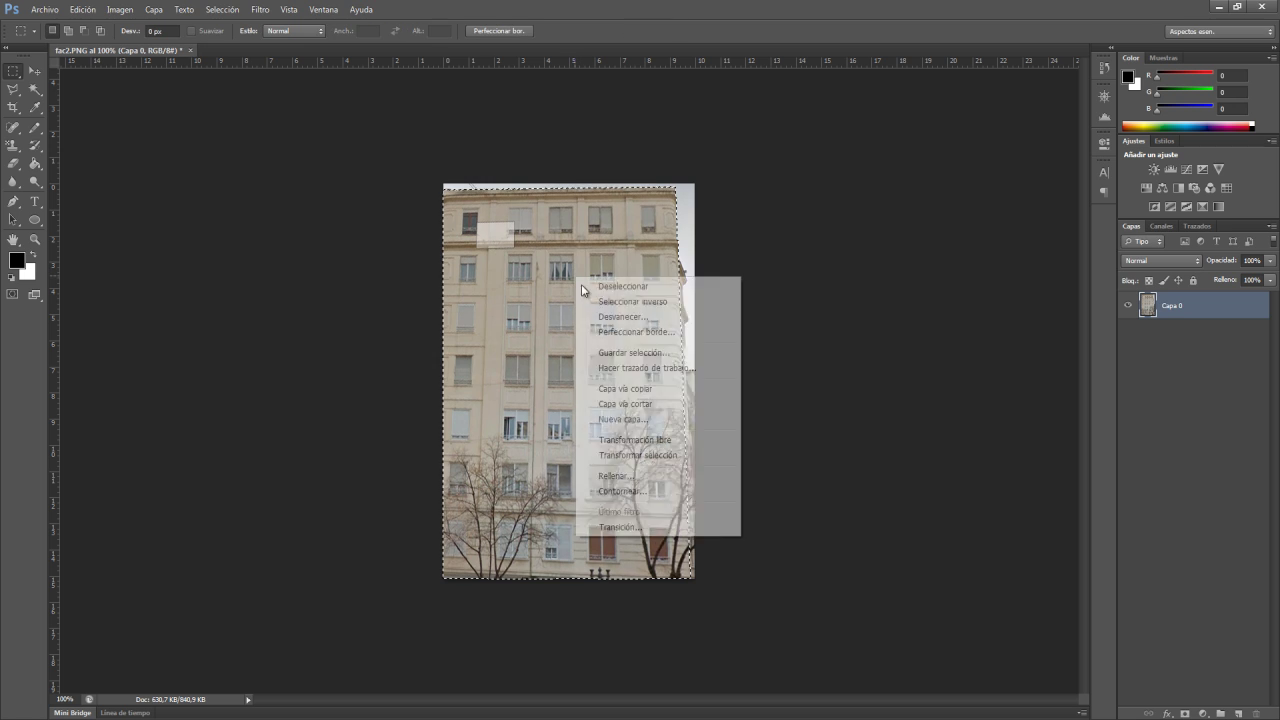
{"action": "left_click", "coordinate": [641, 443]}
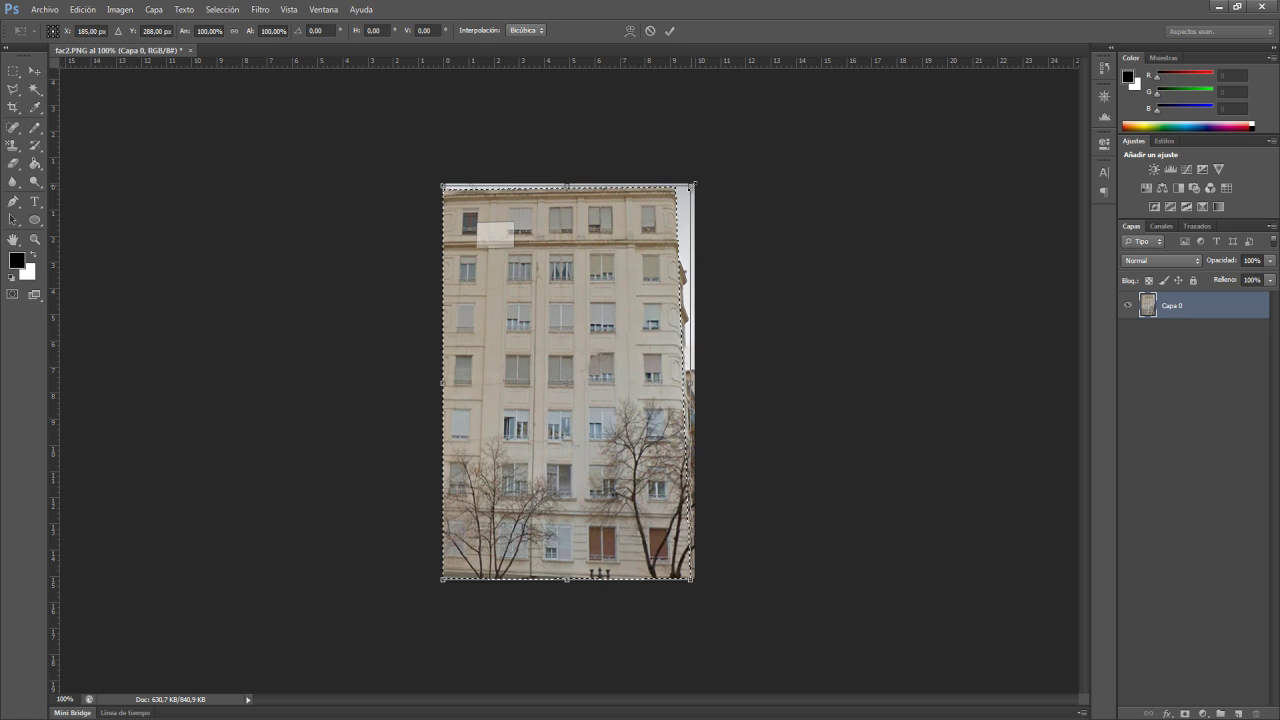
{"action": "left_click_drag", "start_coordinate": [690, 181], "coordinate": [711, 177]}
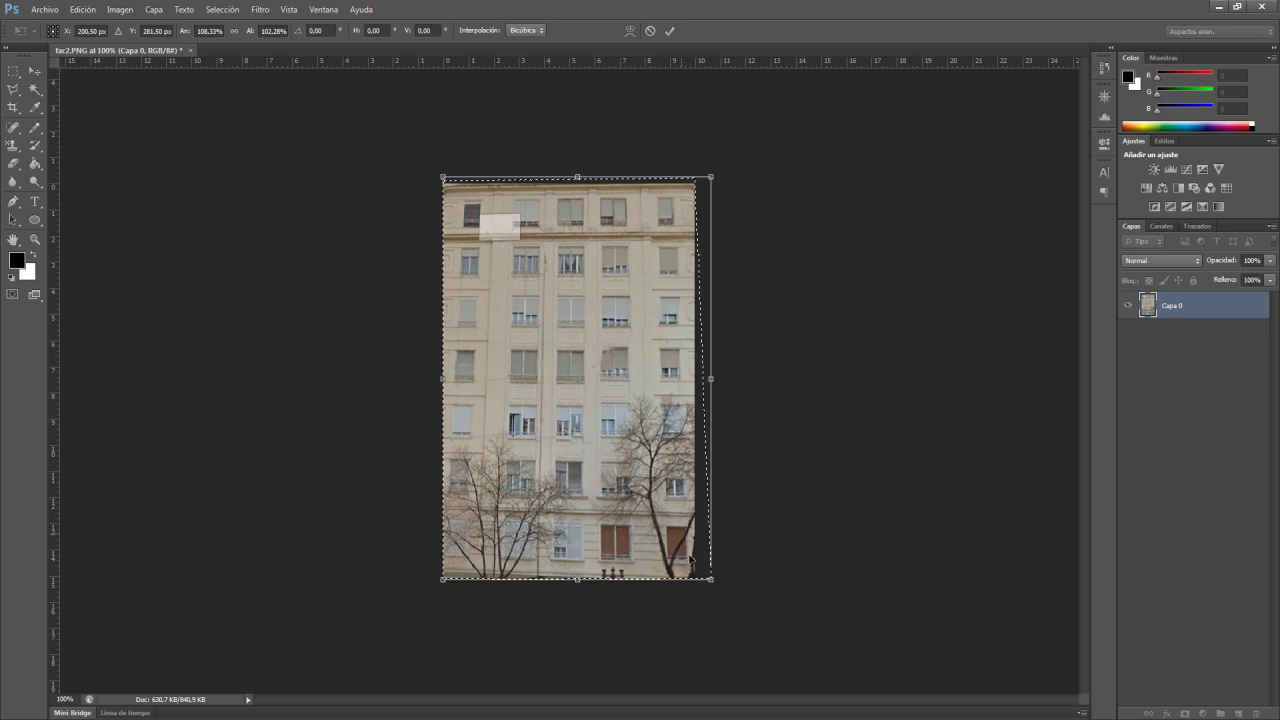
{"action": "key", "text": "Return"}
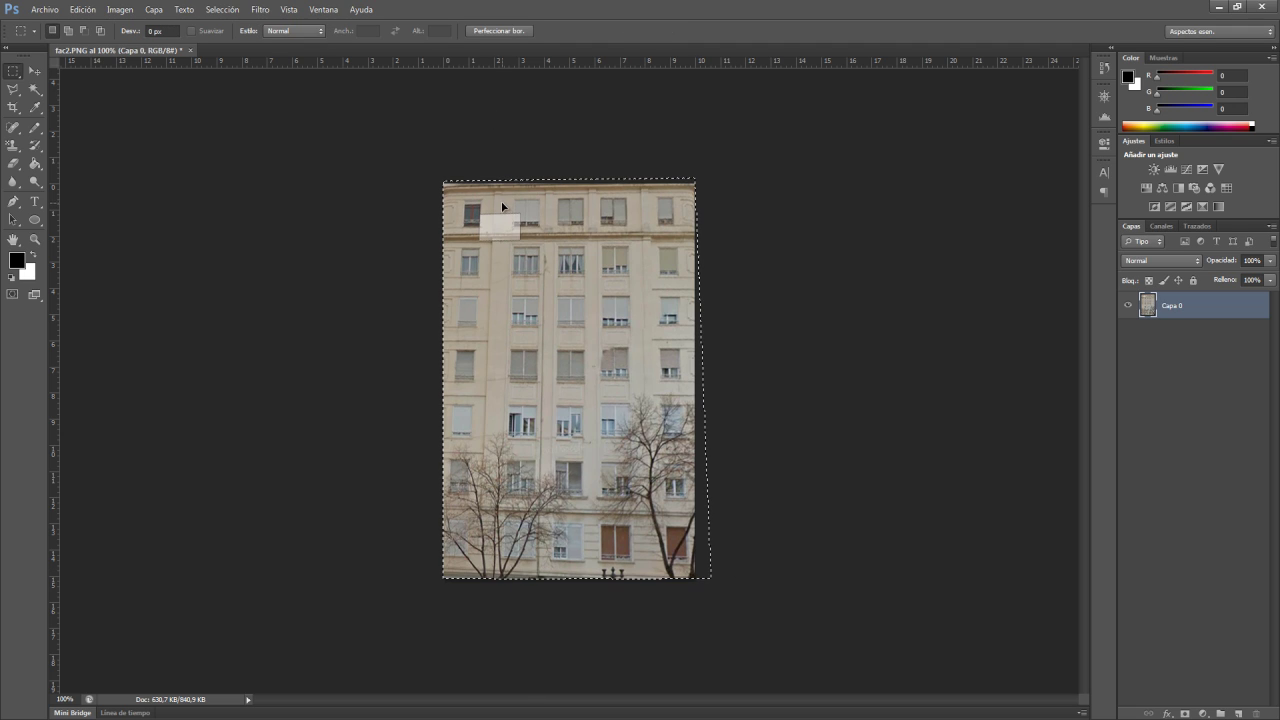
{"action": "left_click", "coordinate": [205, 126]}
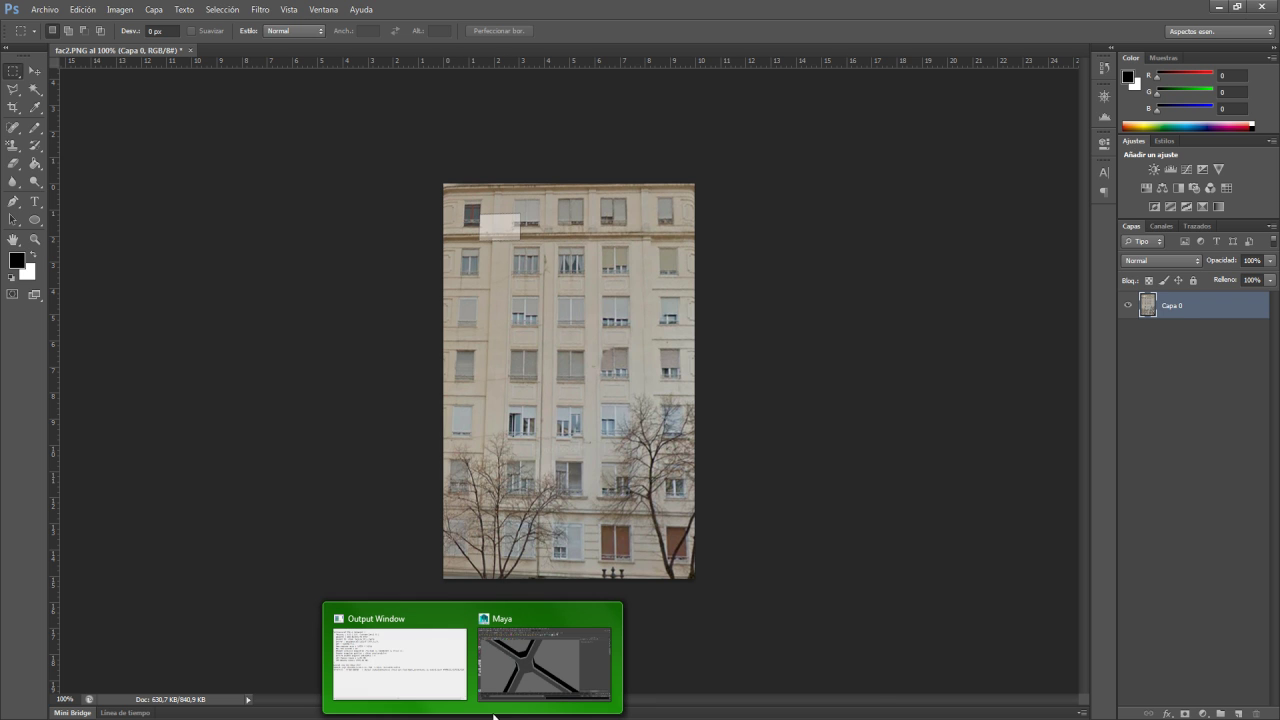
Select building pCube9 and apply Automatic Mapping from the UV Texture Editor.
{"action": "left_click", "coordinate": [523, 666]}
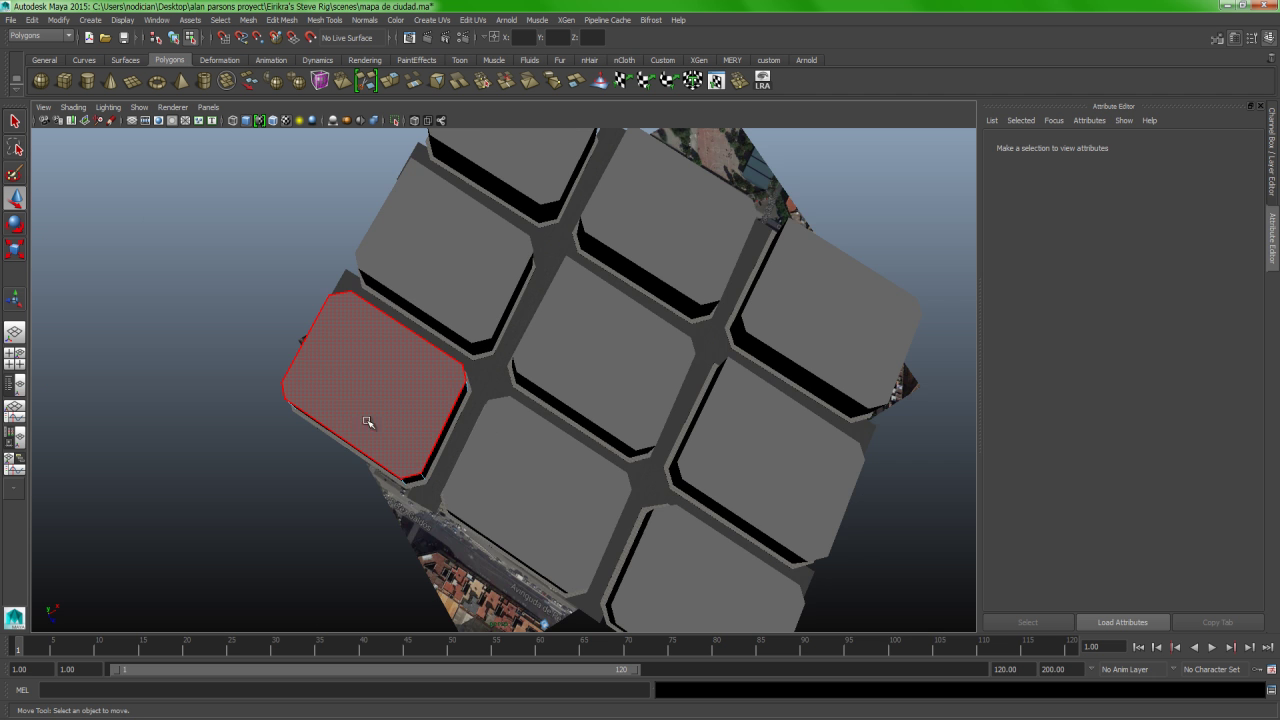
{"action": "right_click_drag", "start_coordinate": [390, 381], "coordinate": [394, 380]}
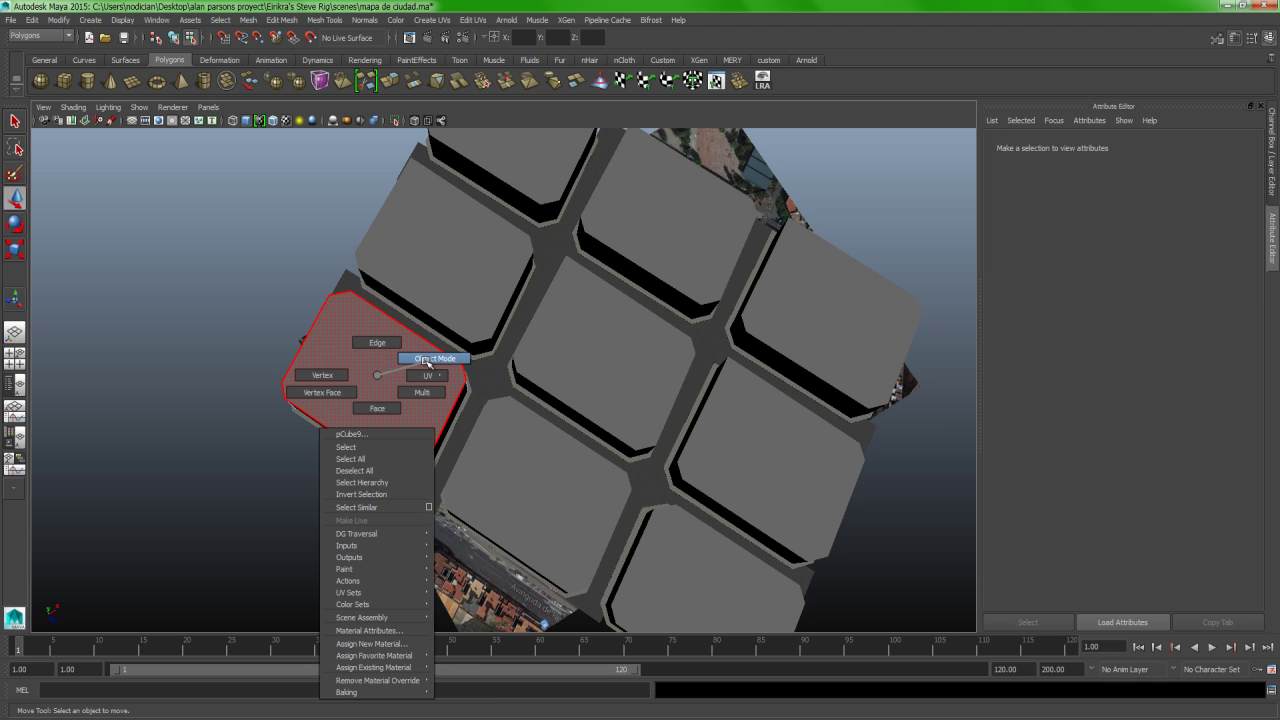
{"action": "left_click", "coordinate": [381, 385]}
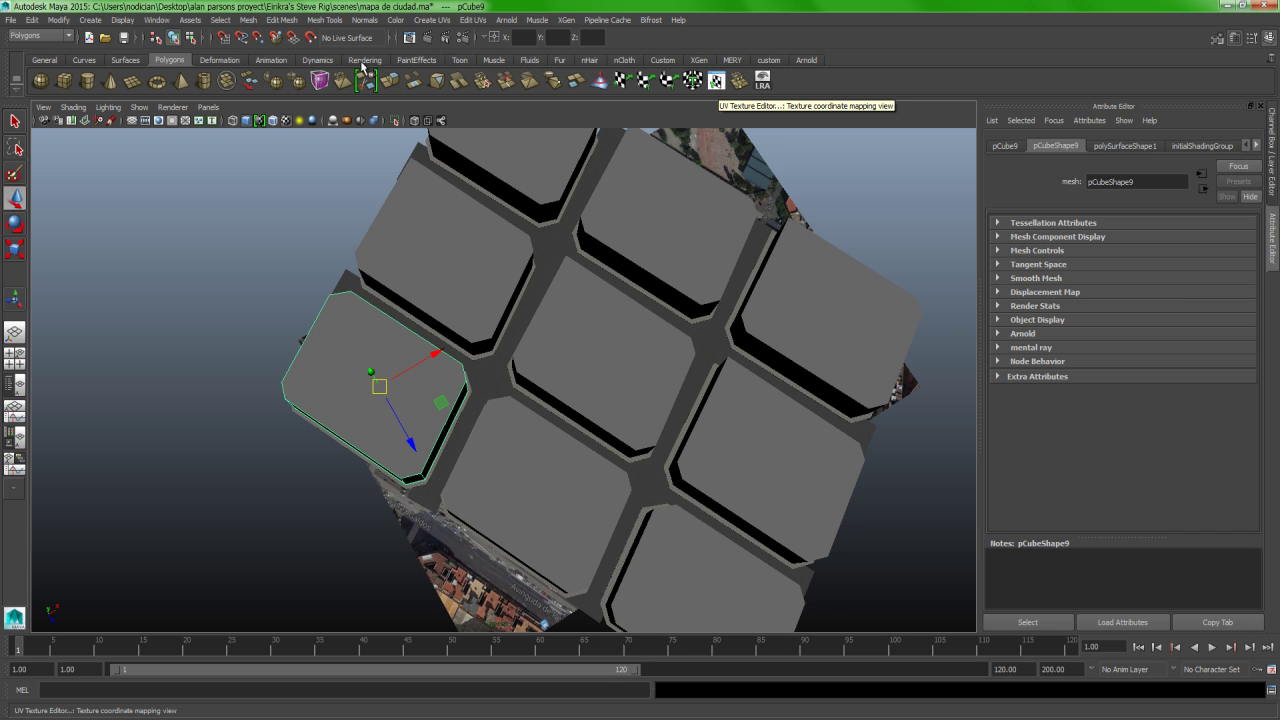
{"action": "left_click", "coordinate": [473, 20]}
{"action": "left_click", "coordinate": [500, 36]}
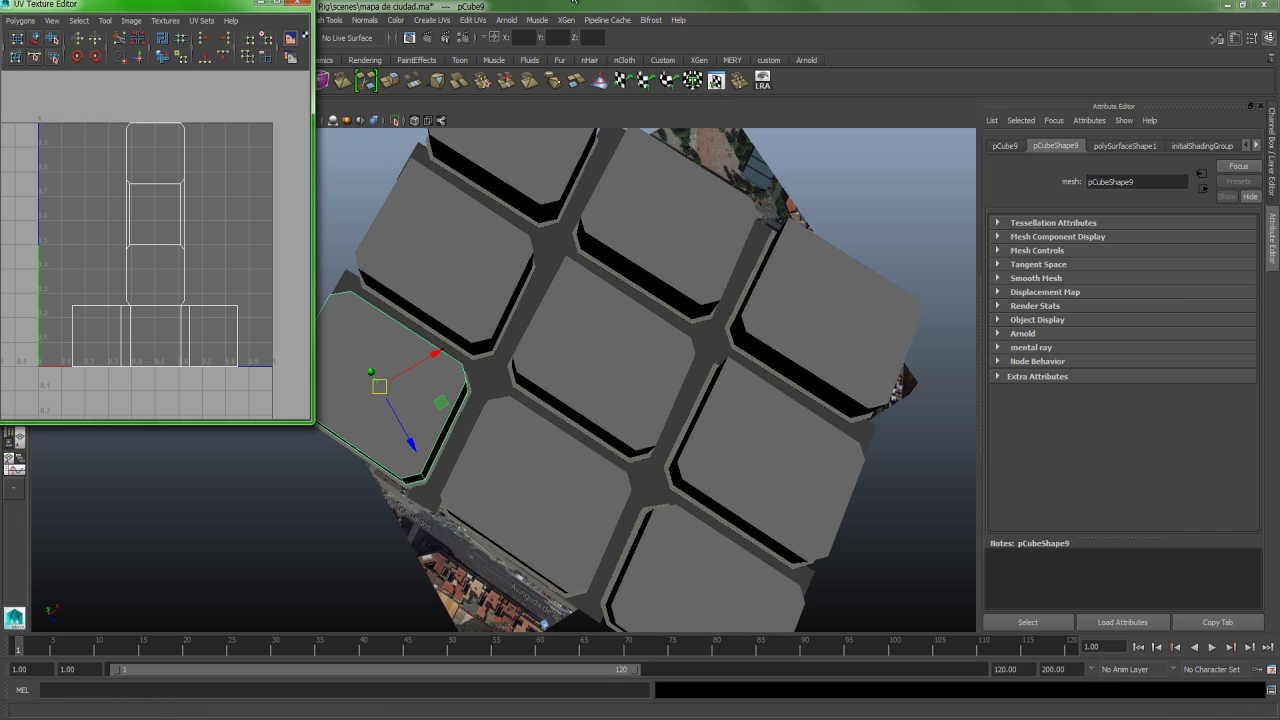
{"action": "left_click", "coordinate": [431, 20]}
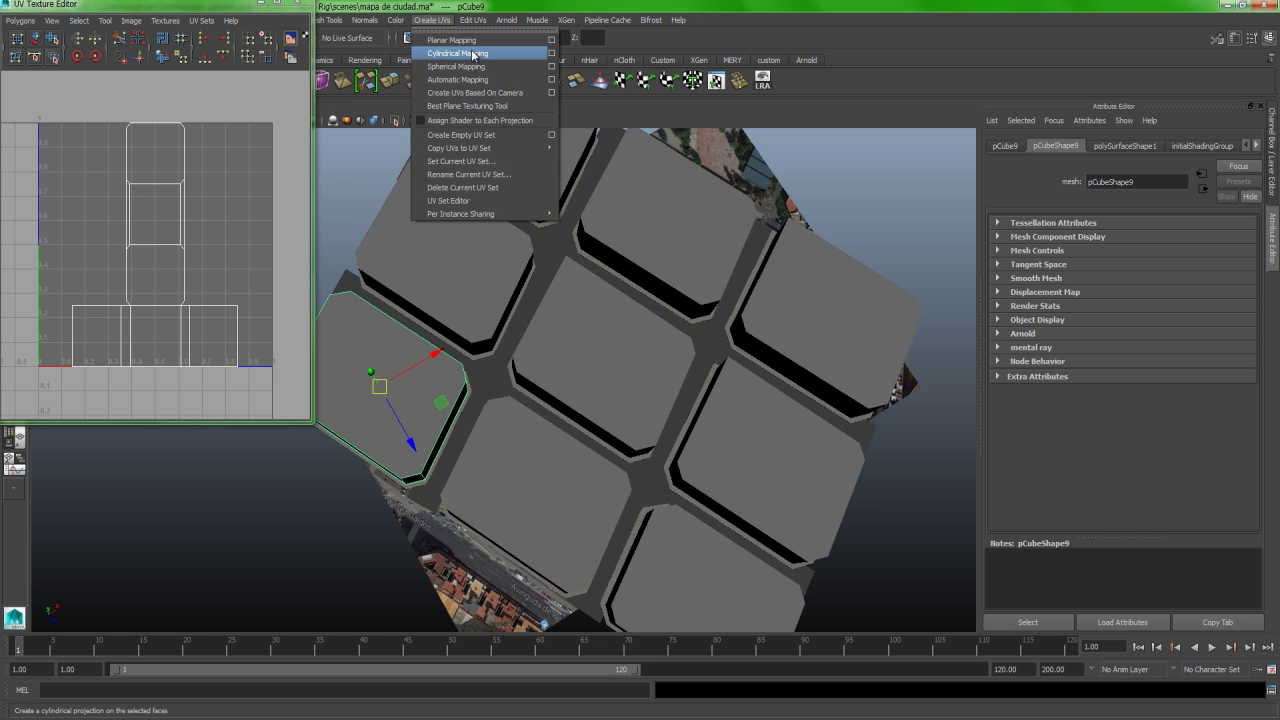
{"action": "left_click", "coordinate": [473, 82]}
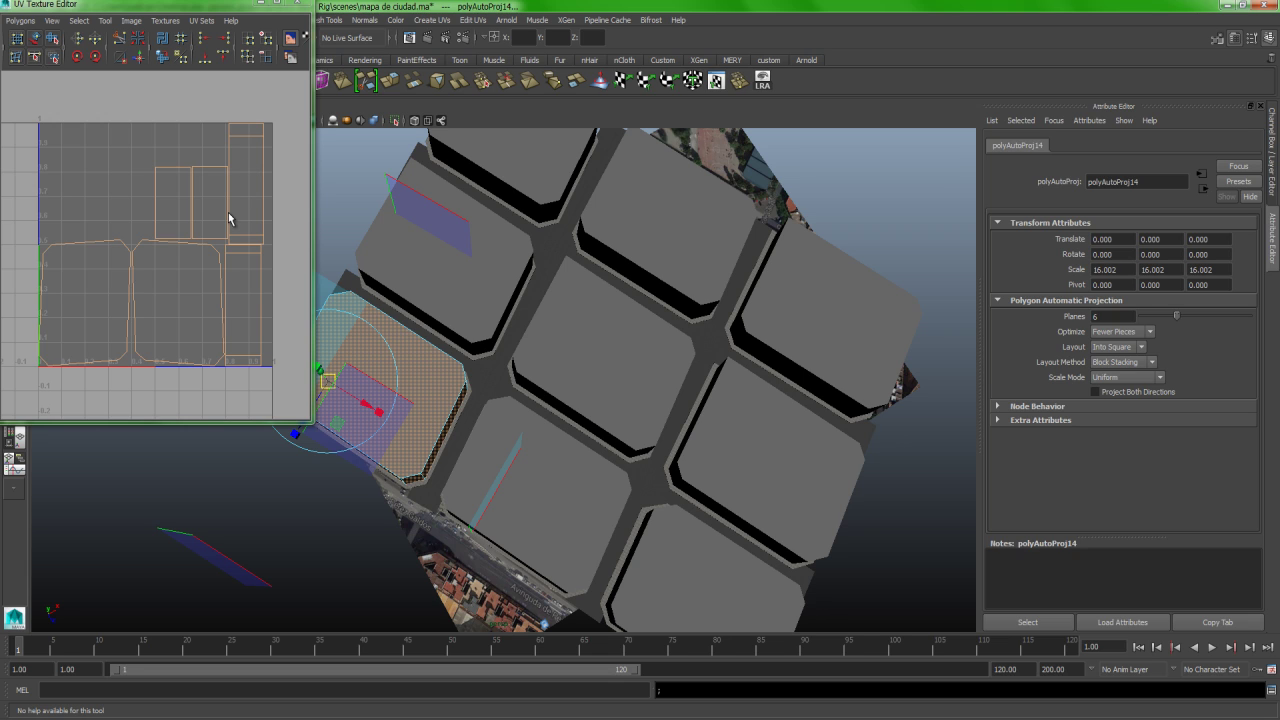
Box-select the block's UV shells and move the UV Texture Editor window aside.
{"action": "left_click_drag", "start_coordinate": [36, 104], "coordinate": [284, 411]}
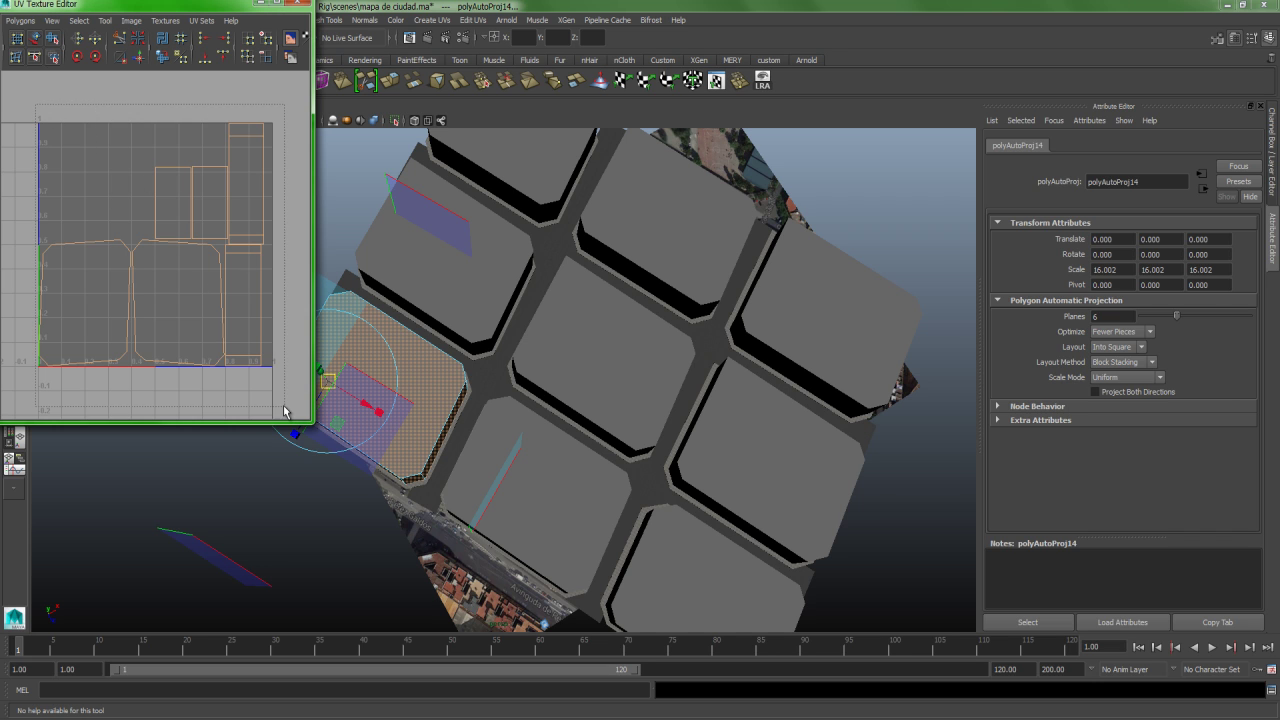
{"action": "right_click_drag", "start_coordinate": [213, 319], "coordinate": [266, 351]}
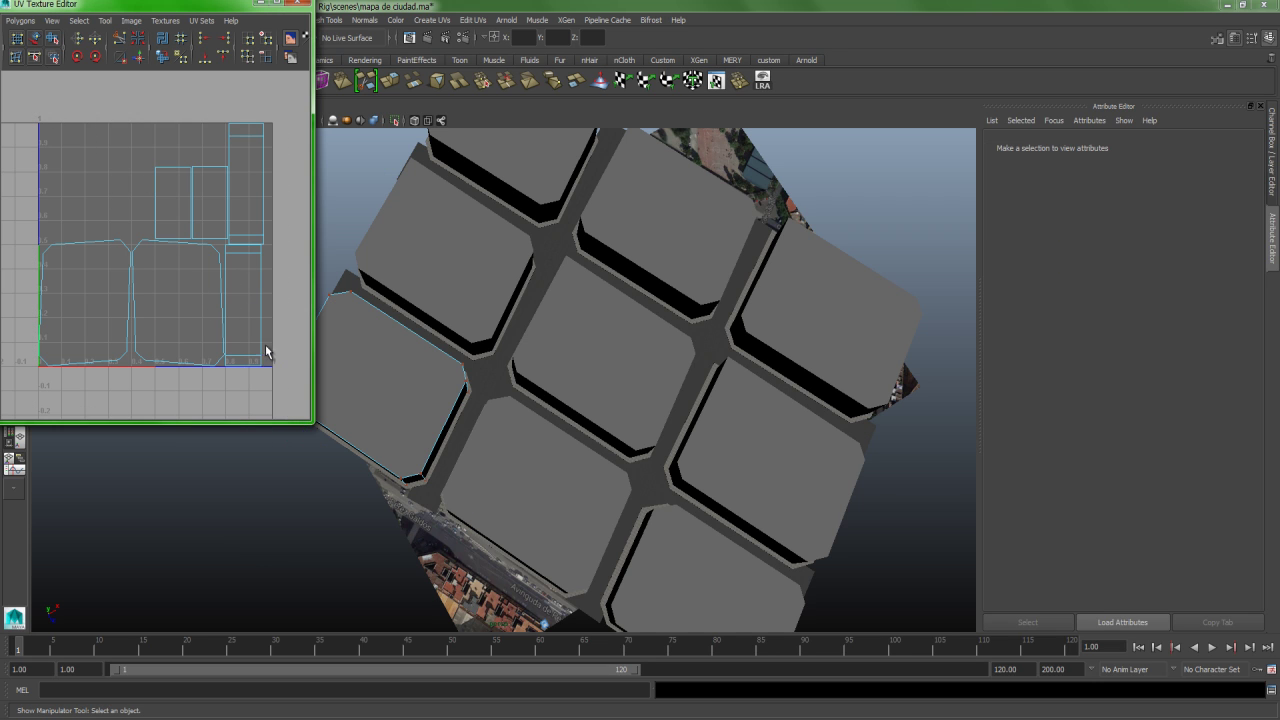
{"action": "right_click_drag", "start_coordinate": [385, 378], "coordinate": [410, 366]}
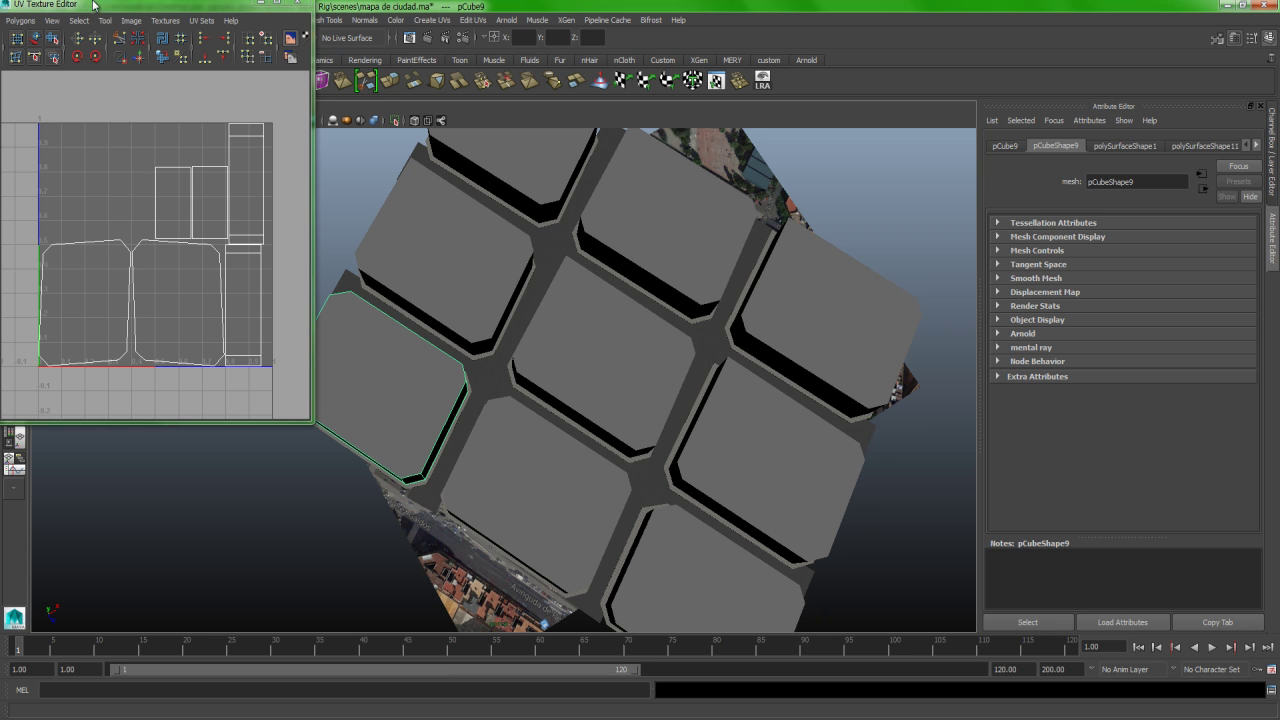
{"action": "left_click_drag", "start_coordinate": [97, 5], "coordinate": [313, 48]}
{"action": "left_click", "coordinate": [240, 65]}
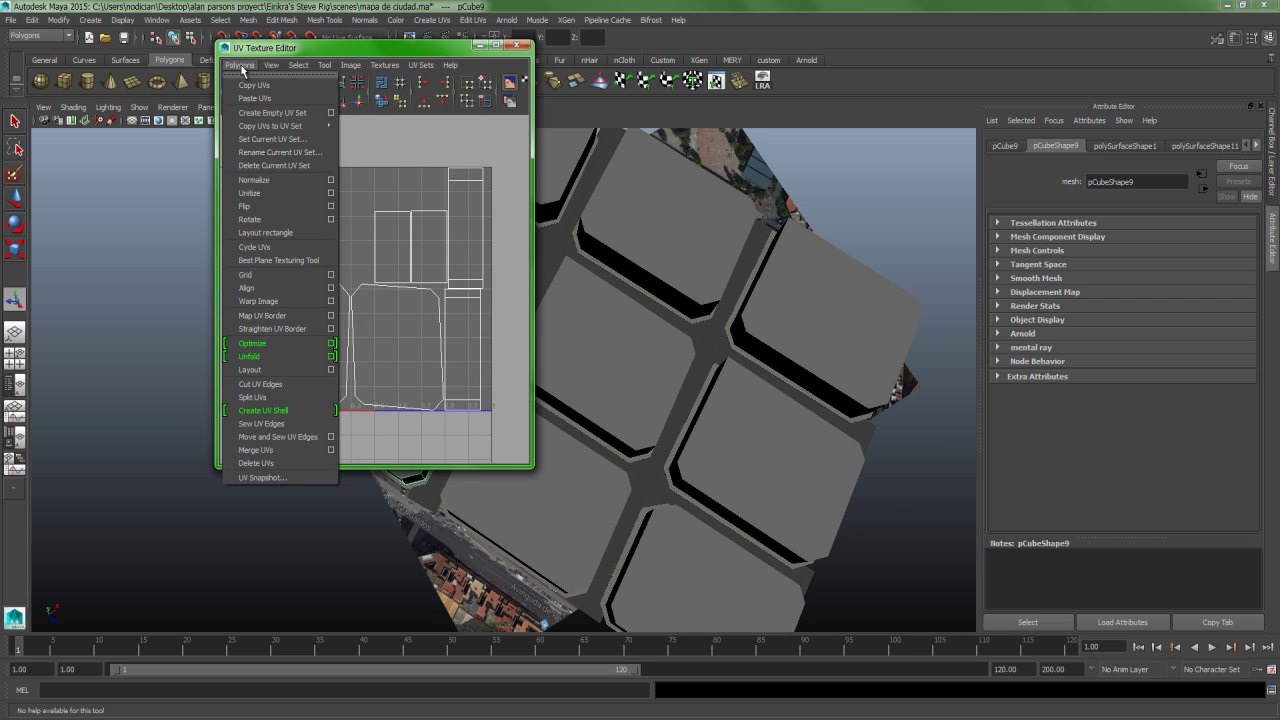
Open UV Snapshot and keep the 4000×4000 size with JPEG format.
{"action": "left_click", "coordinate": [275, 478]}
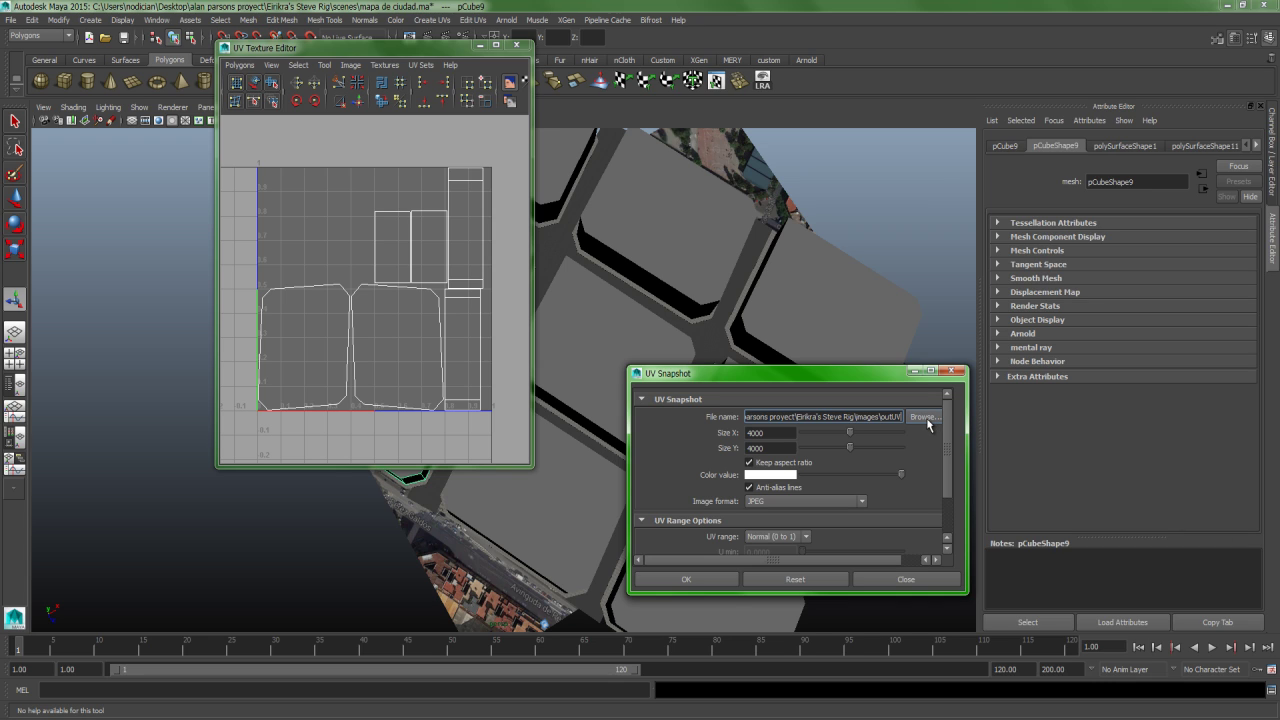
{"action": "mouse_move", "coordinate": [767, 433]}
{"action": "left_mouse_down"}
{"action": "mouse_move", "coordinate": [726, 436]}
{"action": "mouse_move", "coordinate": [727, 451]}
{"action": "mouse_move", "coordinate": [721, 425]}
{"action": "mouse_move", "coordinate": [715, 446]}
{"action": "left_mouse_up"}
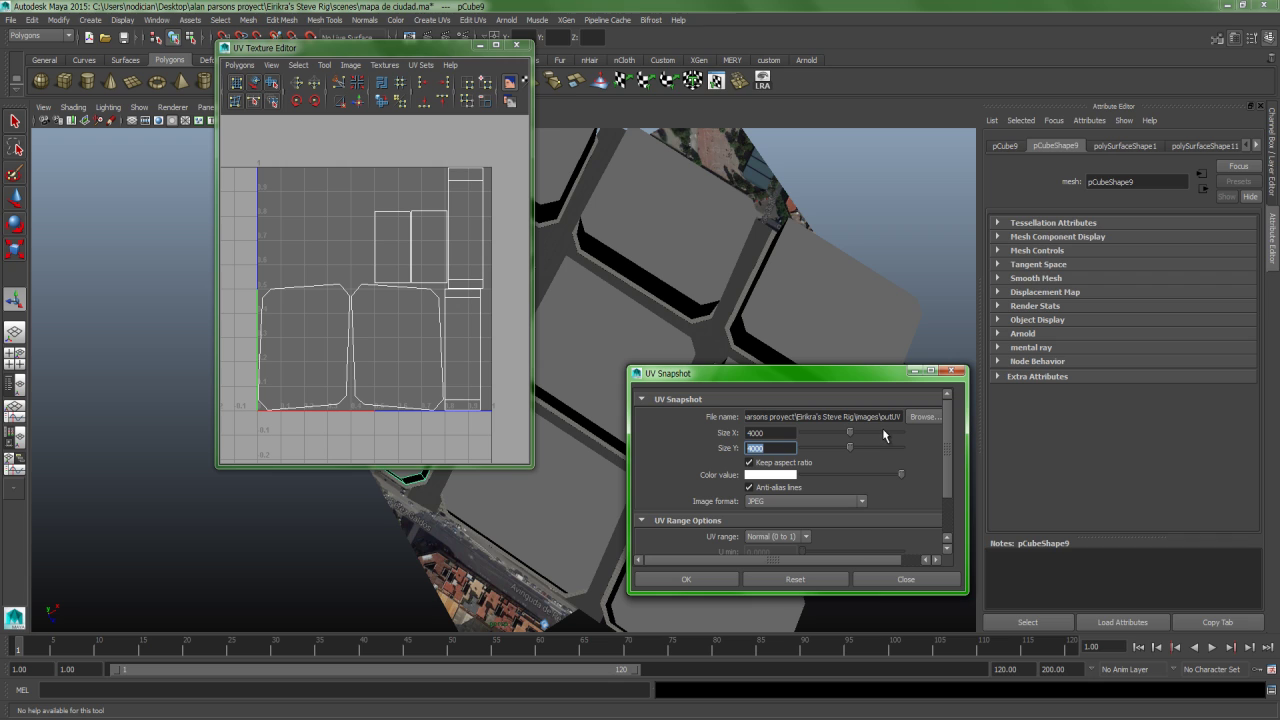
{"action": "left_click", "coordinate": [846, 501]}
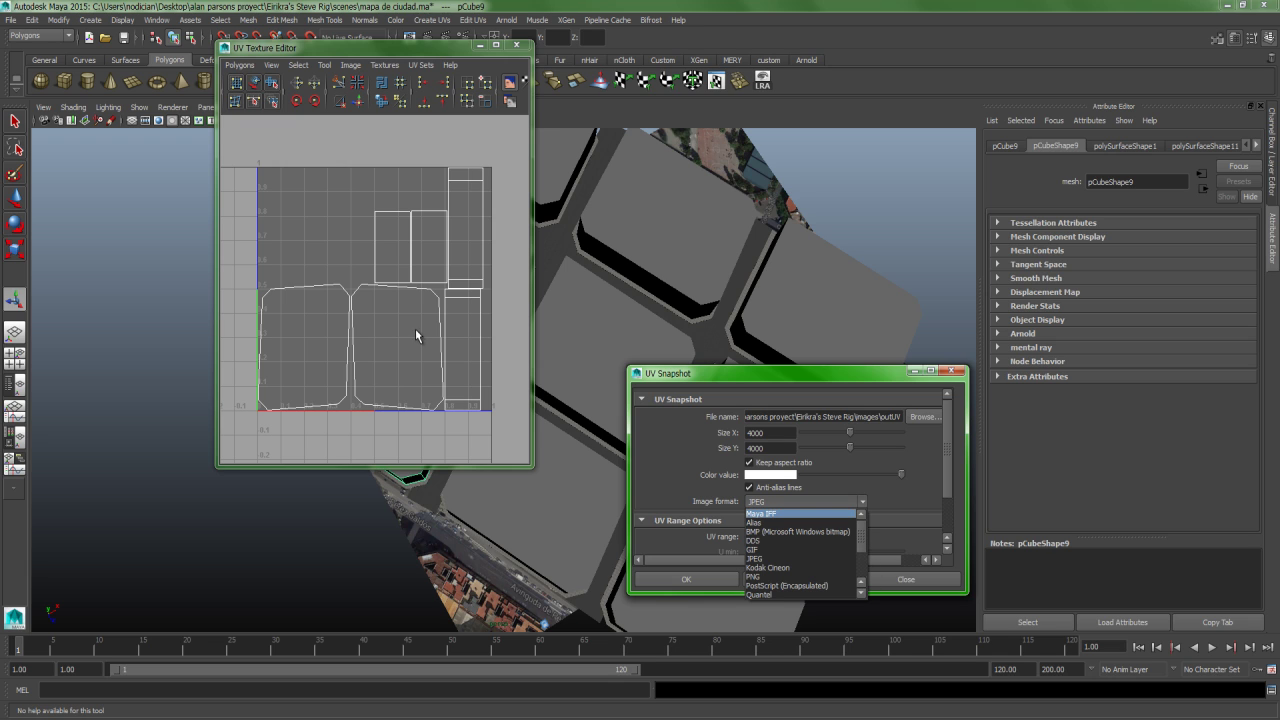
{"action": "left_click", "coordinate": [947, 468]}
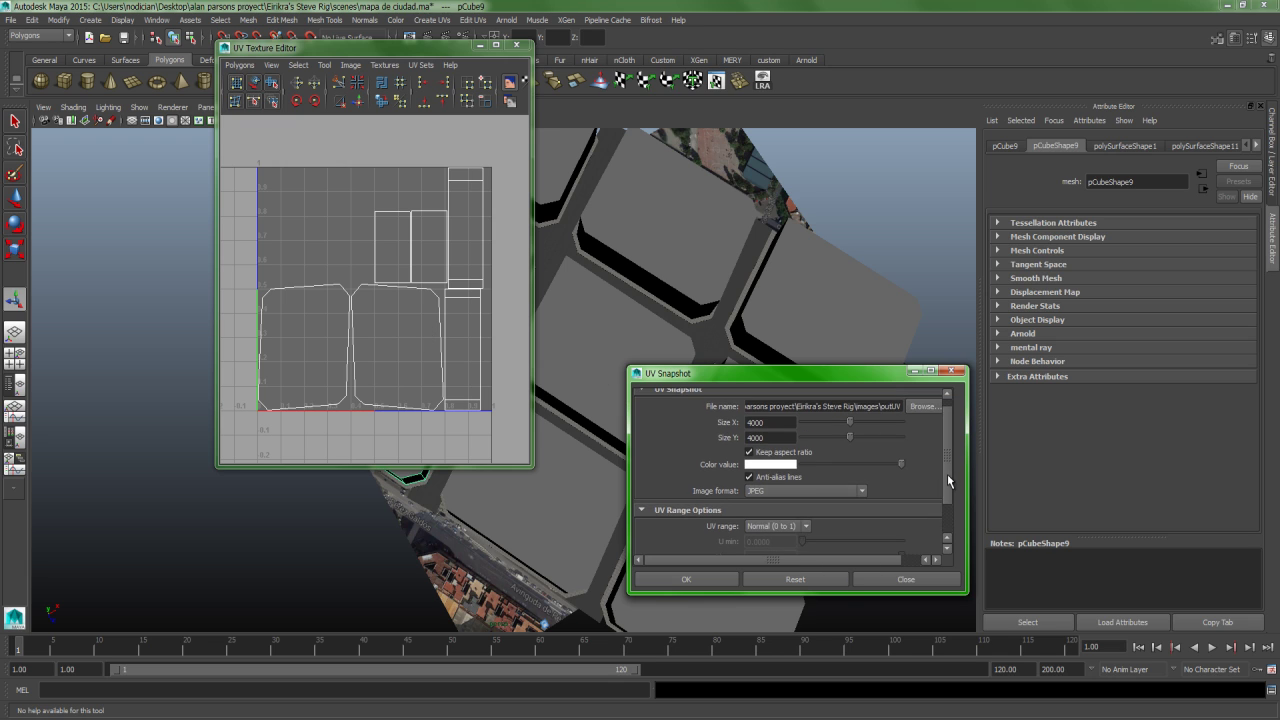
{"action": "left_click_drag", "start_coordinate": [947, 474], "coordinate": [953, 471]}
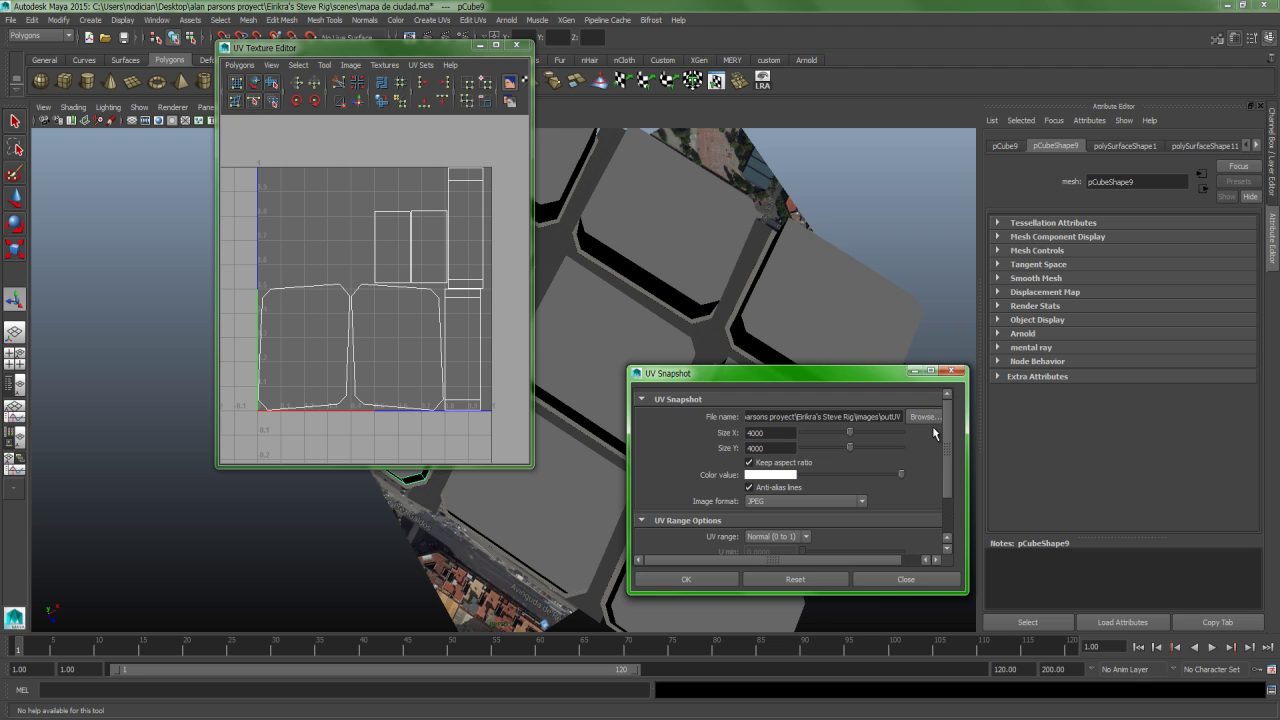
Set the snapshot file to casa1 in the Desktop proyect folder.
{"action": "left_click", "coordinate": [932, 419]}
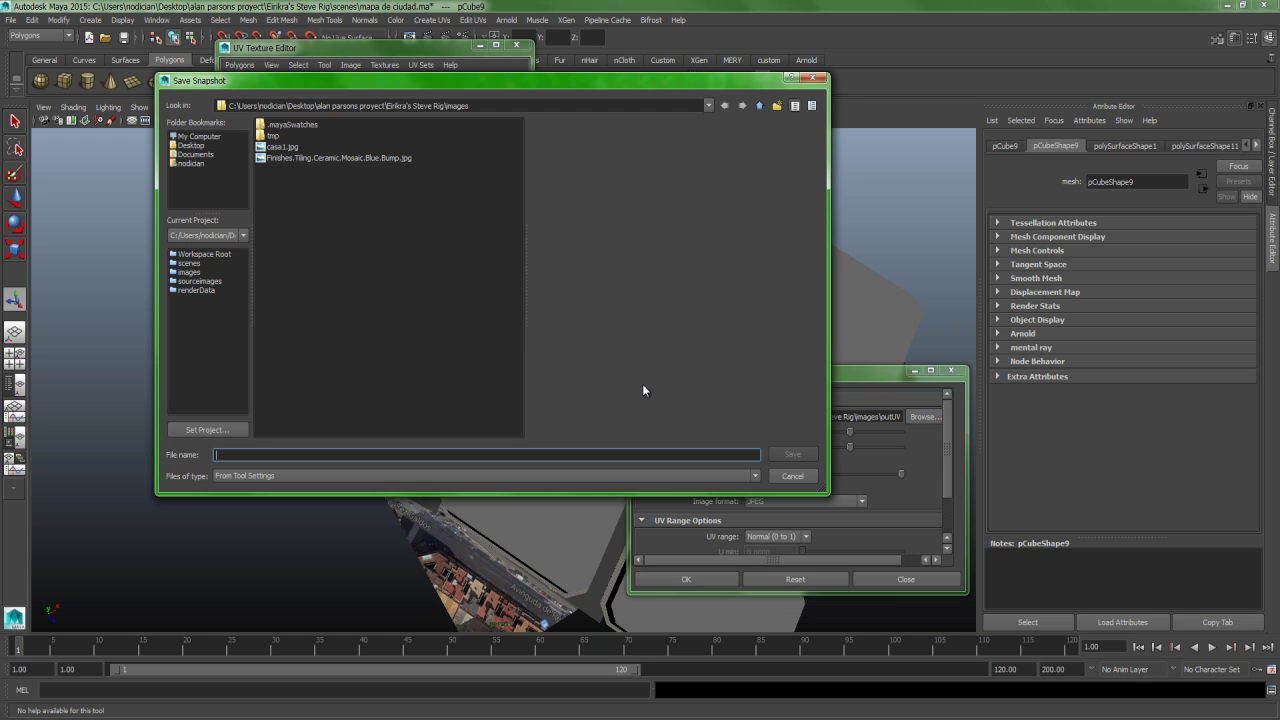
{"action": "left_click", "coordinate": [193, 150]}
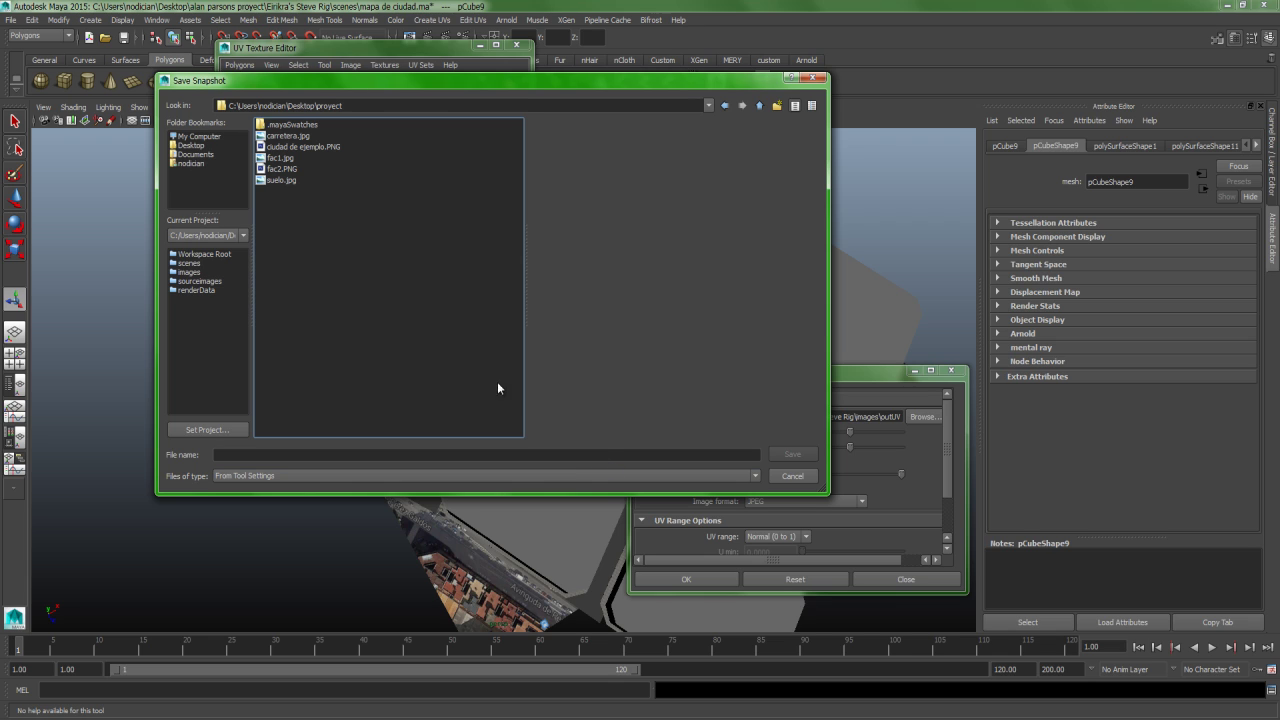
{"action": "left_click", "coordinate": [276, 453]}
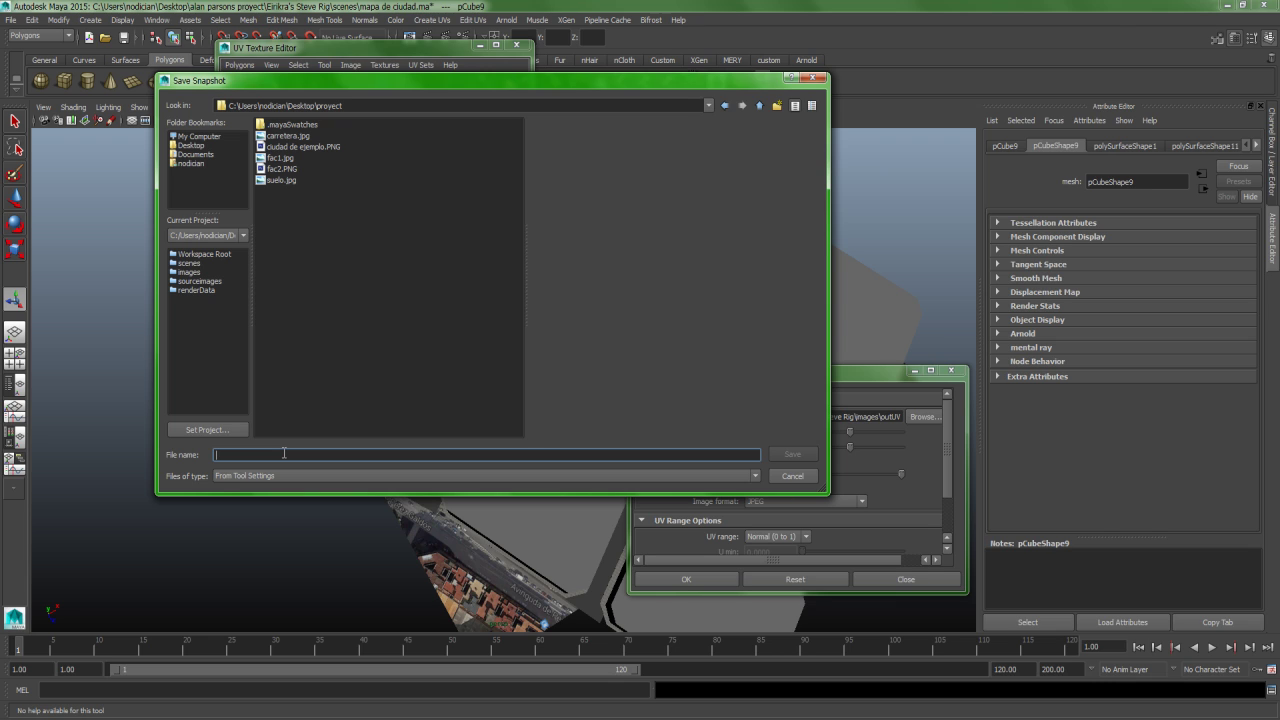
{"action": "type", "text": "casa1"}
{"action": "left_click", "coordinate": [794, 454]}
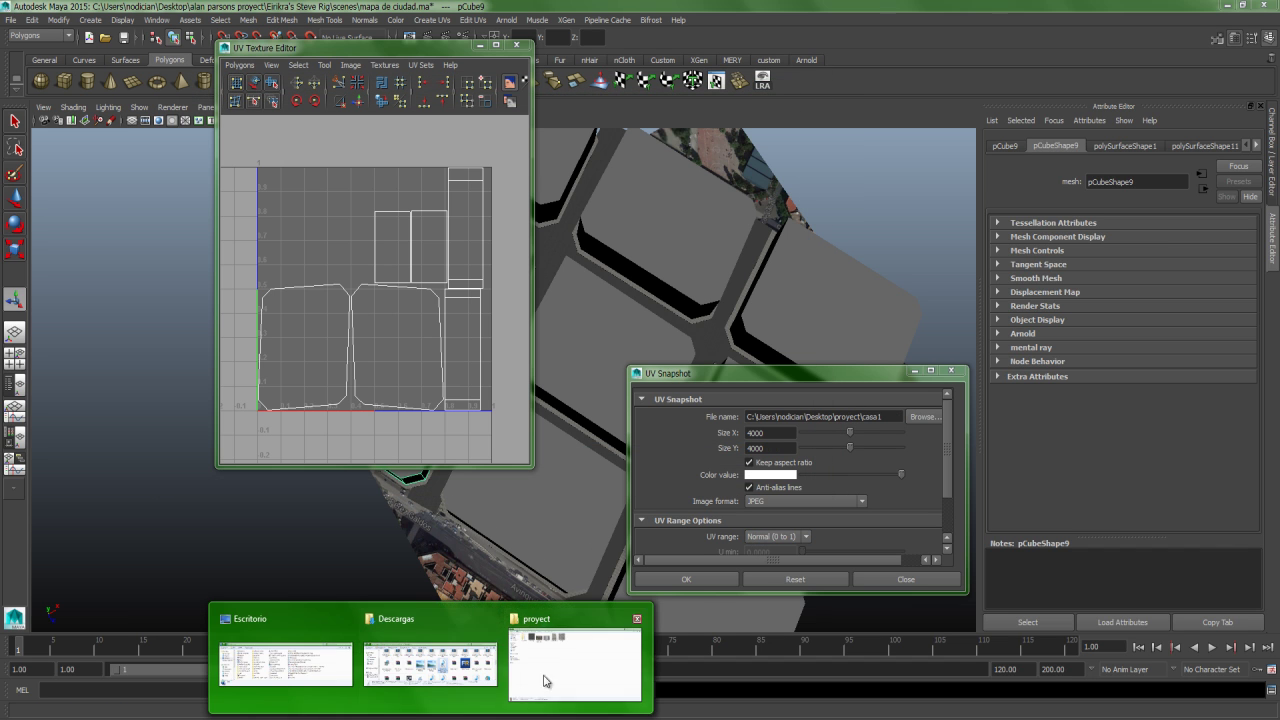
Find casa1.jpg in the proyect folder and drag it onto the Photoshop taskbar button.
{"action": "left_click", "coordinate": [548, 682]}
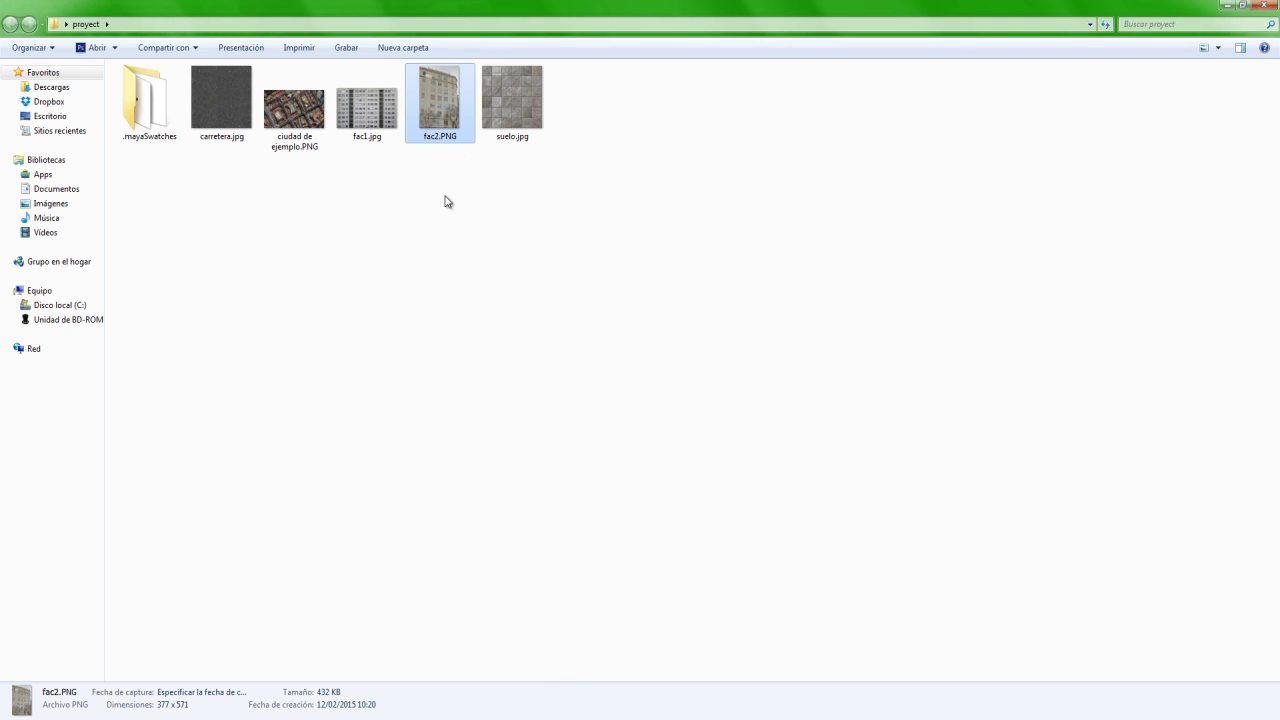
{"action": "left_click", "coordinate": [365, 210]}
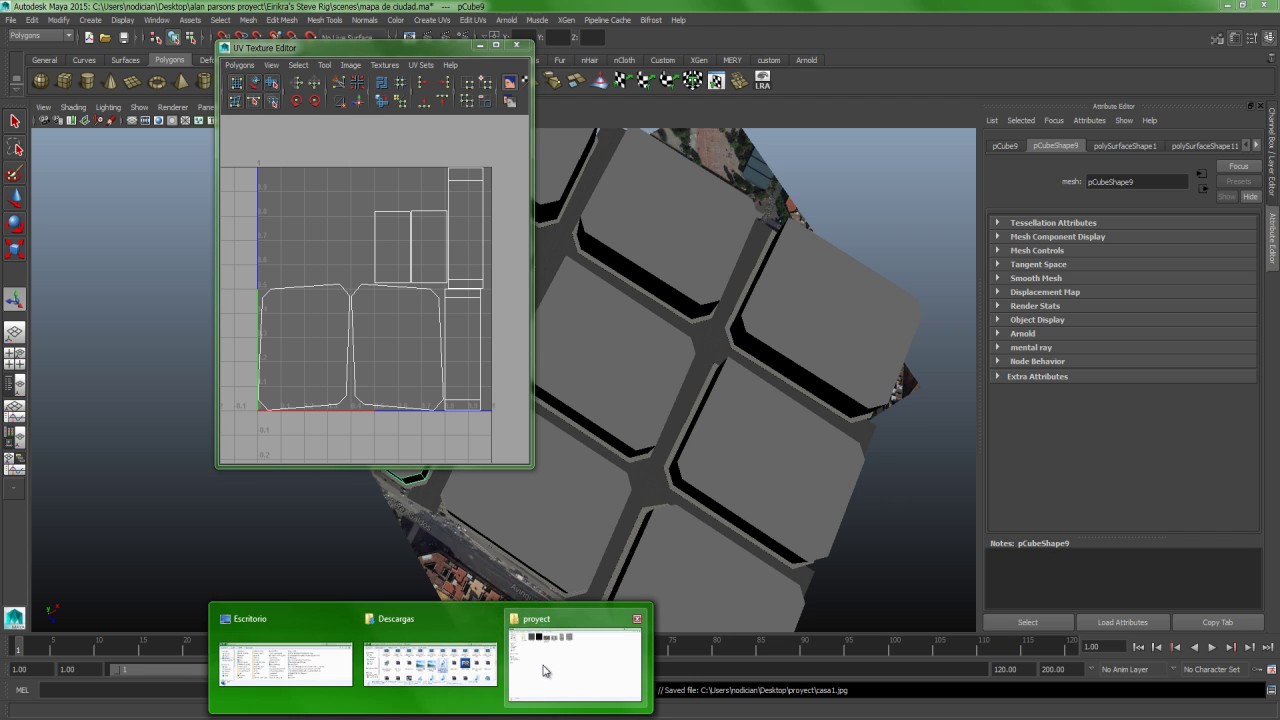
{"action": "left_click", "coordinate": [546, 671]}
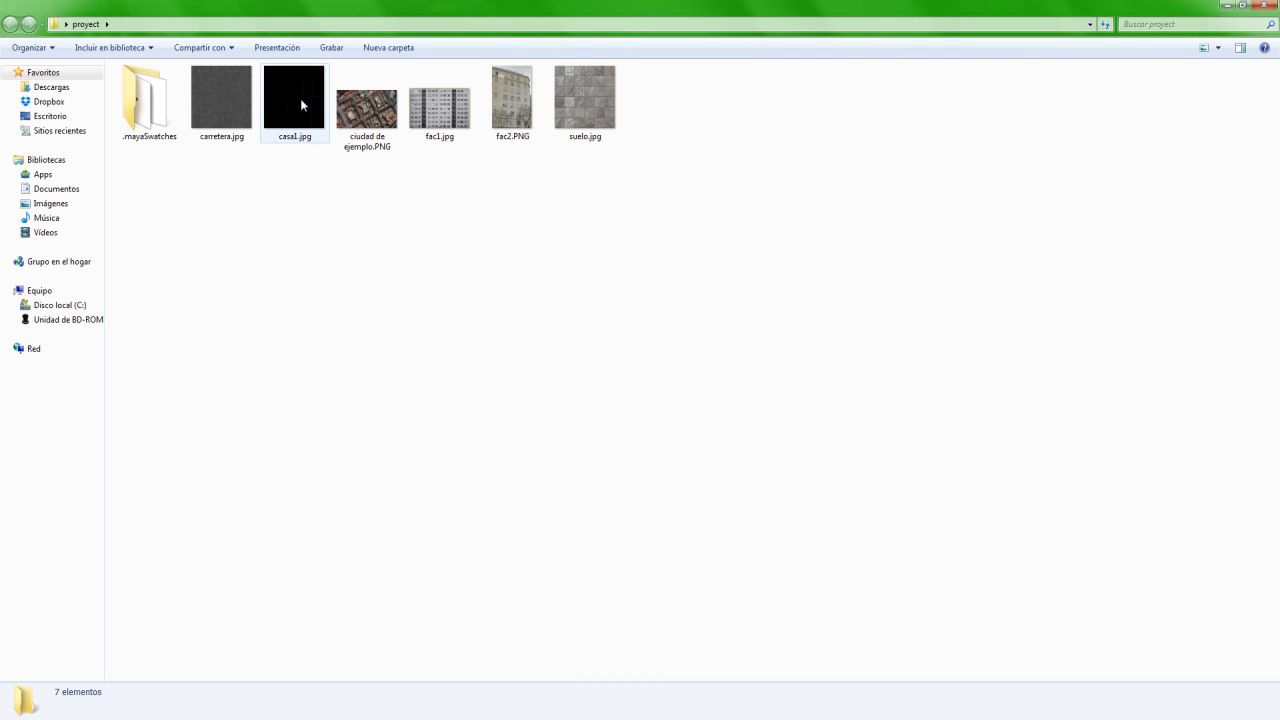
{"action": "mouse_move", "coordinate": [294, 98]}
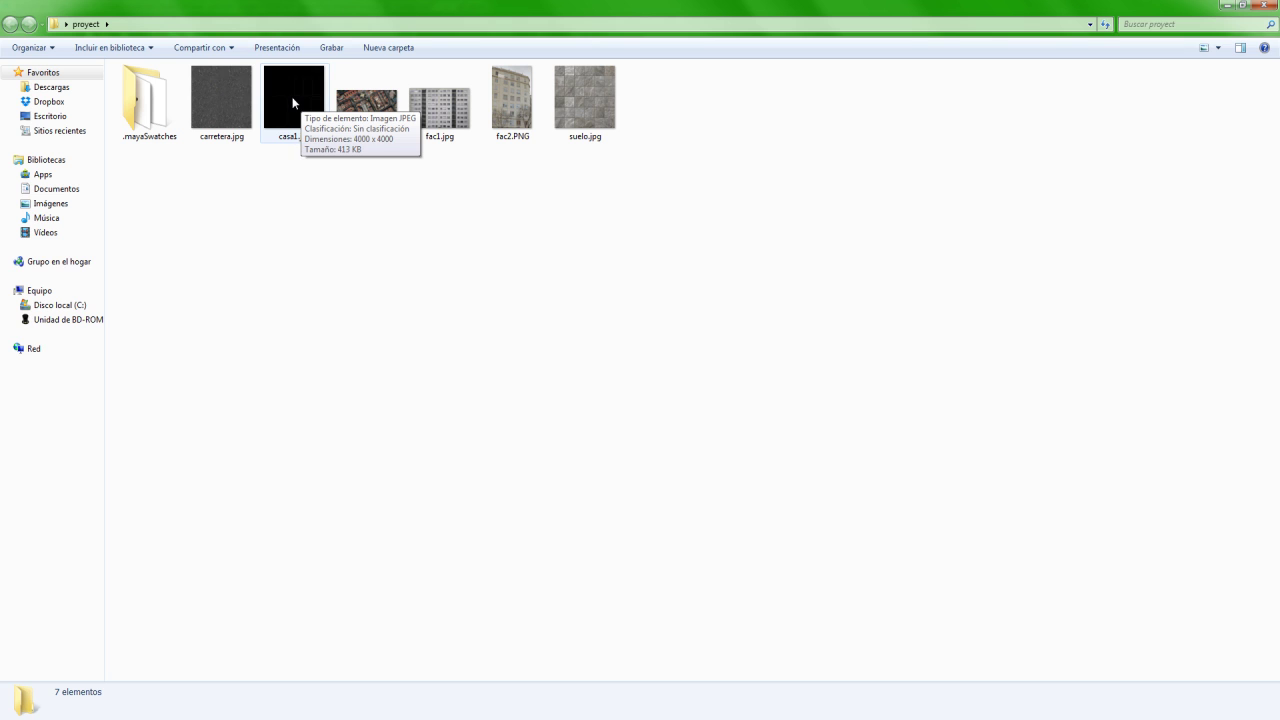
{"action": "left_click_drag", "start_coordinate": [293, 102], "coordinate": [268, 712]}
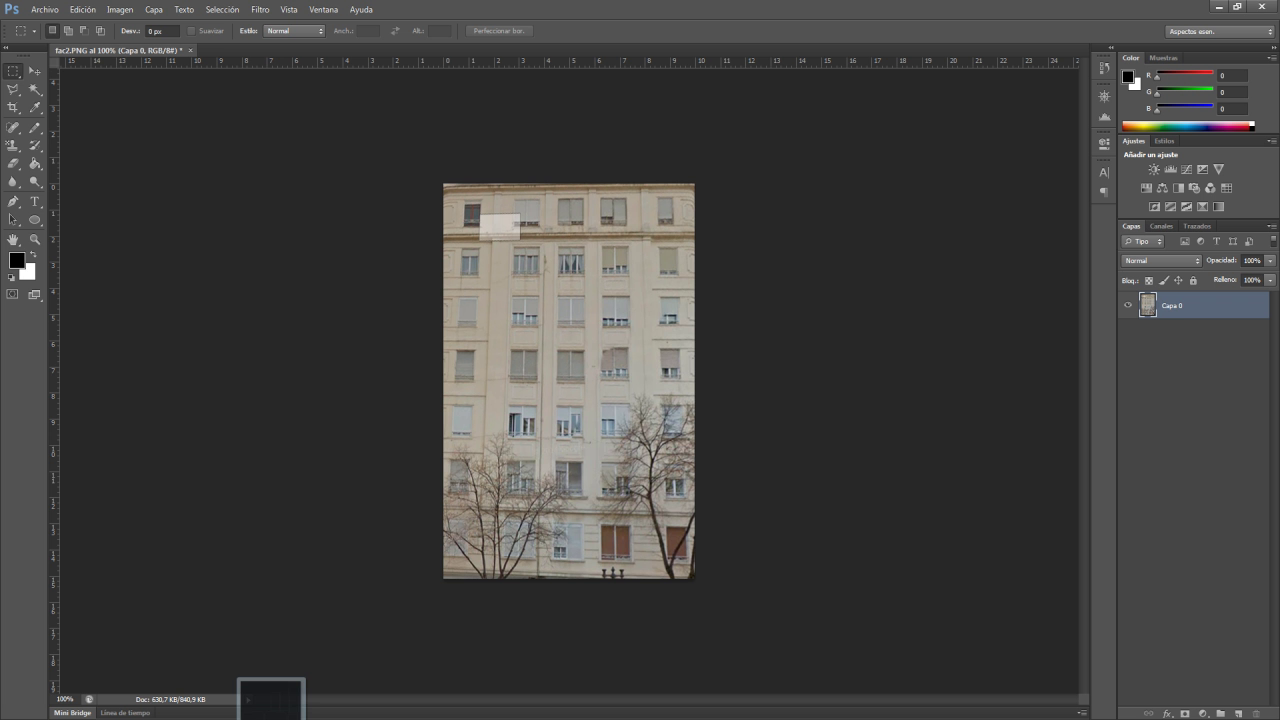
Open casa1.jpg in Photoshop with No modificar for the profile, then return to Chrome's Street View.
{"action": "left_click_drag", "start_coordinate": [268, 712], "coordinate": [329, 57]}
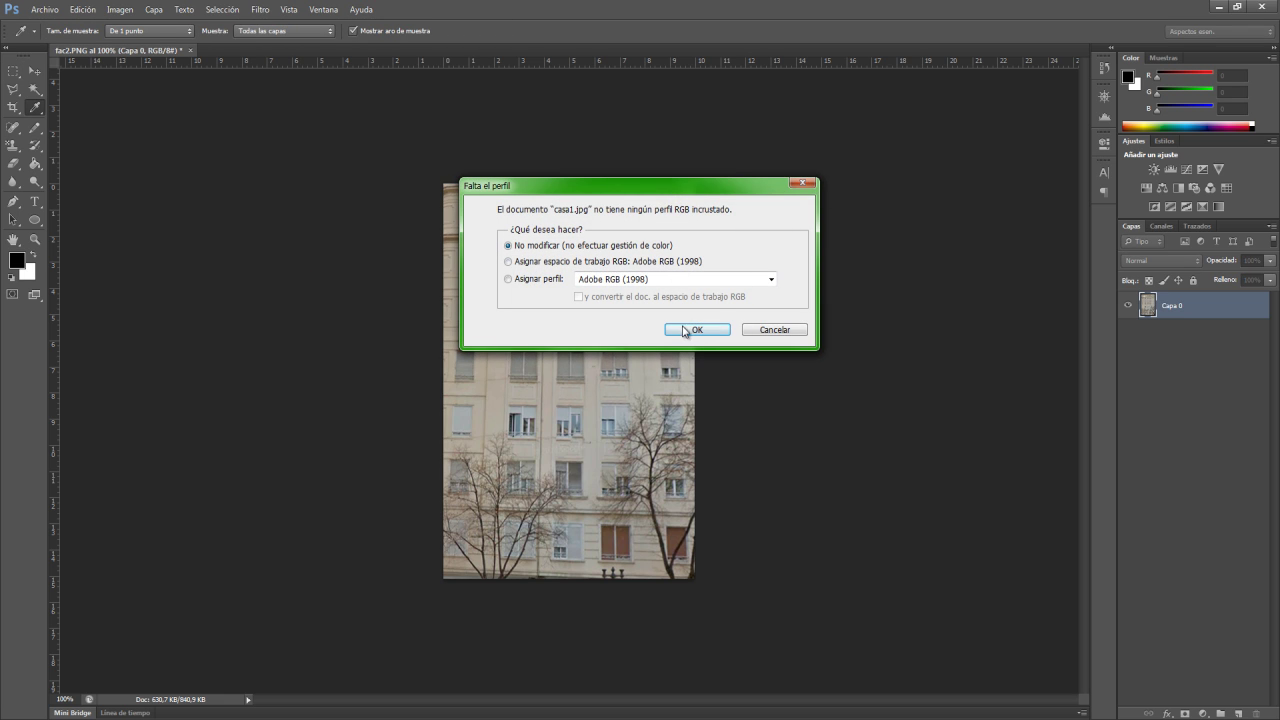
{"action": "left_click", "coordinate": [686, 332]}
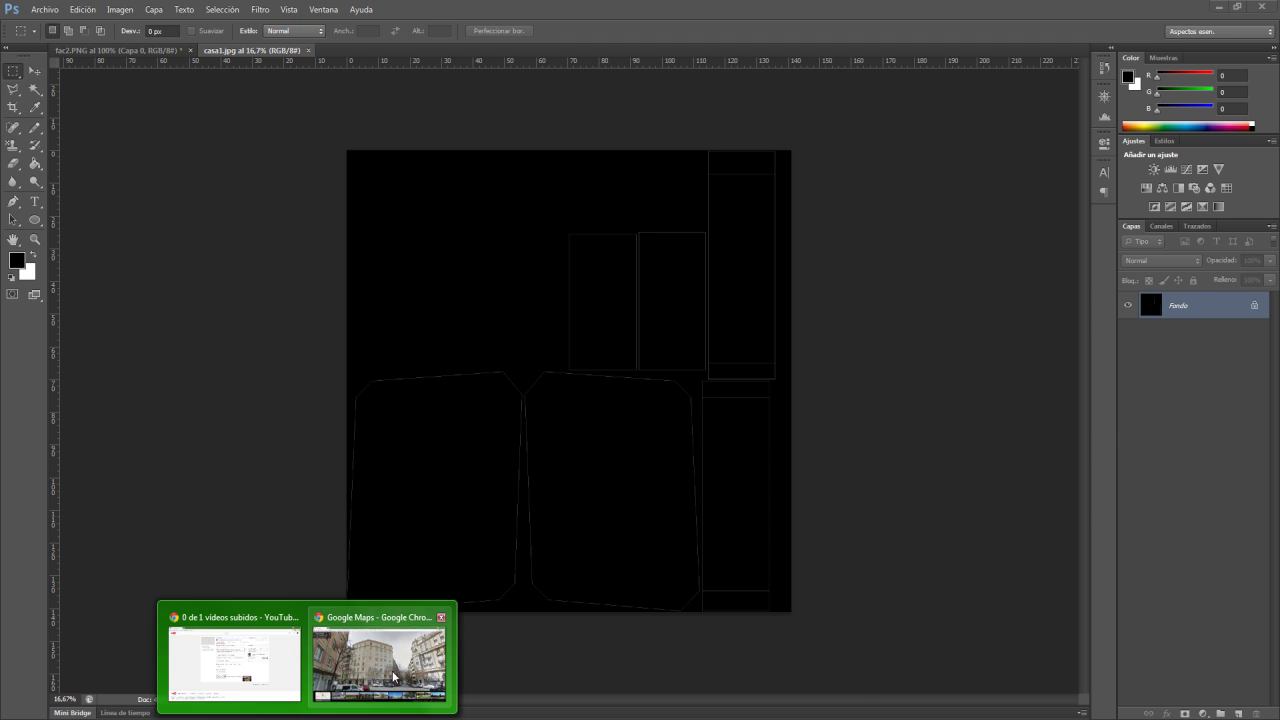
{"action": "left_click", "coordinate": [386, 657]}
Go to the tf3dm.com model website.
{"action": "left_click", "coordinate": [323, 24]}
{"action": "type", "text": "t"}
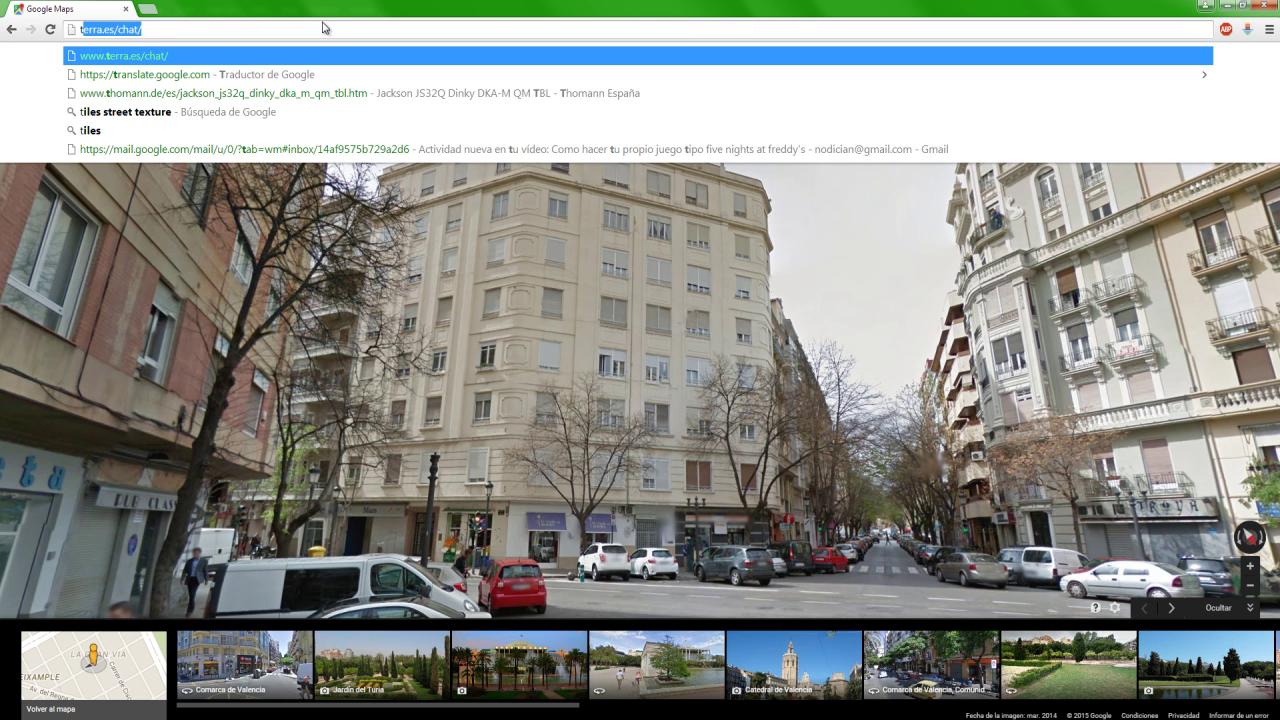
{"action": "type", "text": "f"}
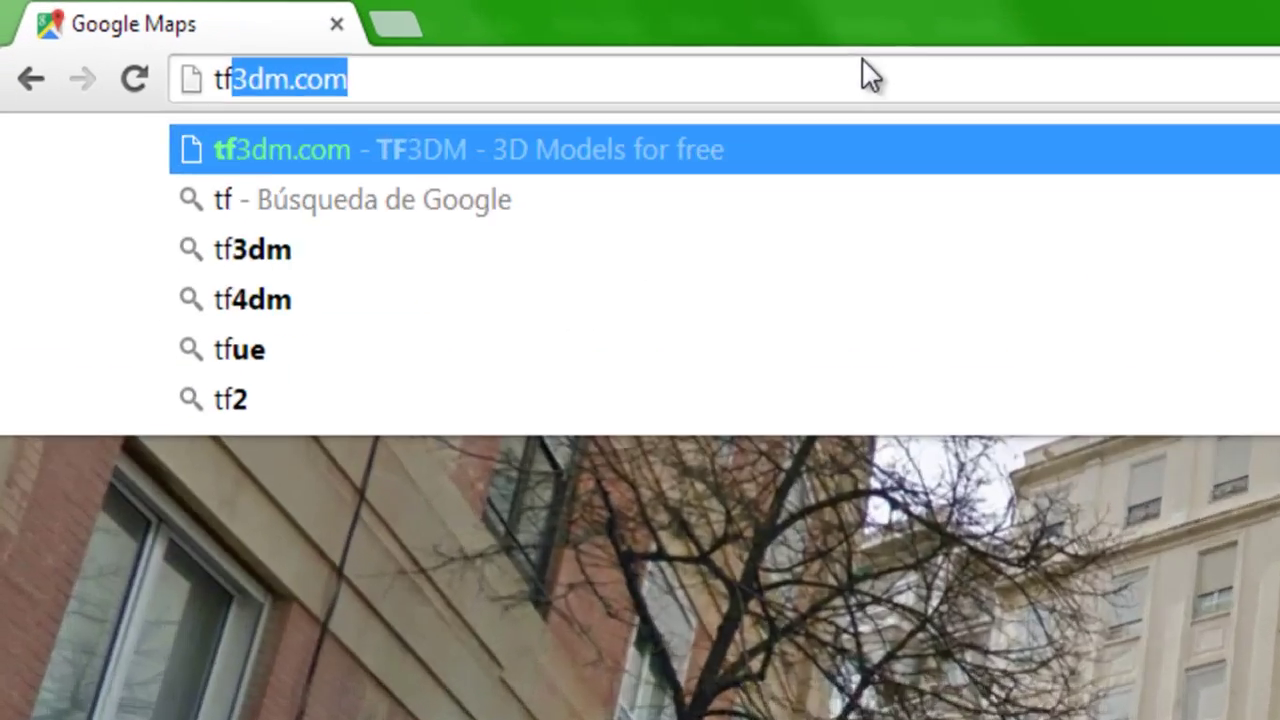
{"action": "key", "text": "Return"}
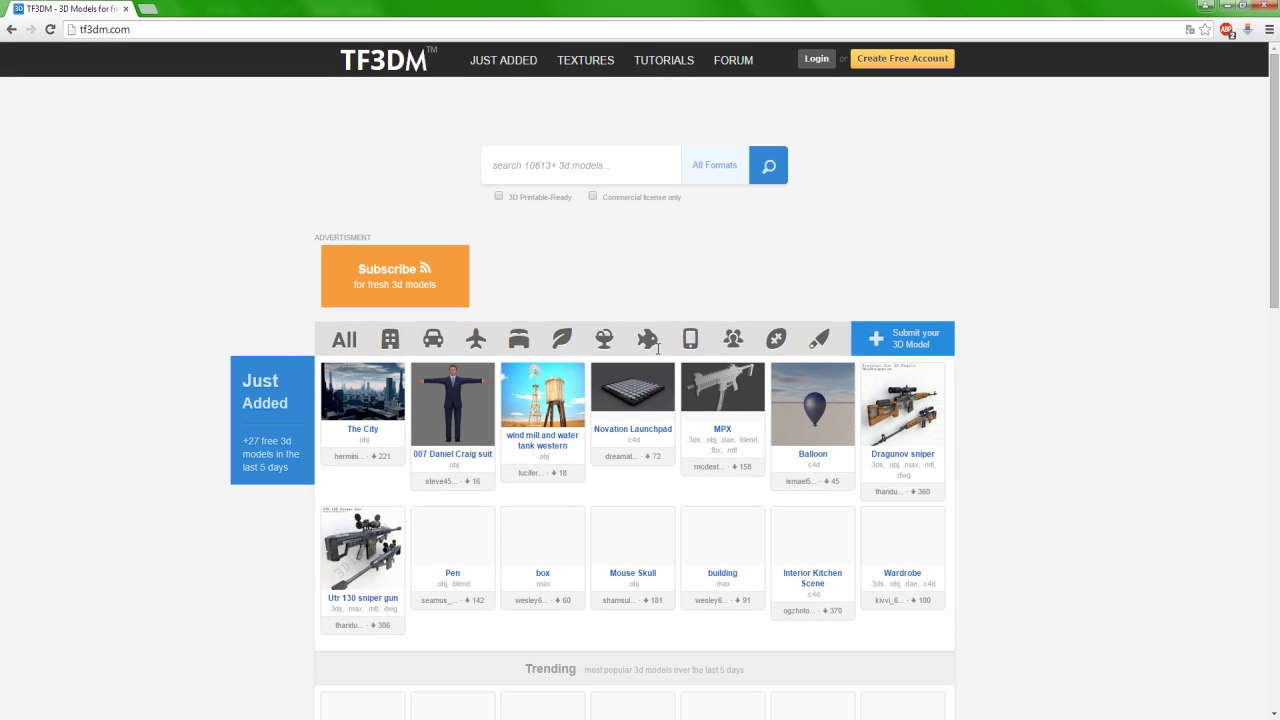
Browse the Architecture models, including Old Farm House, then bring the Maya scene back.
{"action": "left_click", "coordinate": [391, 345]}
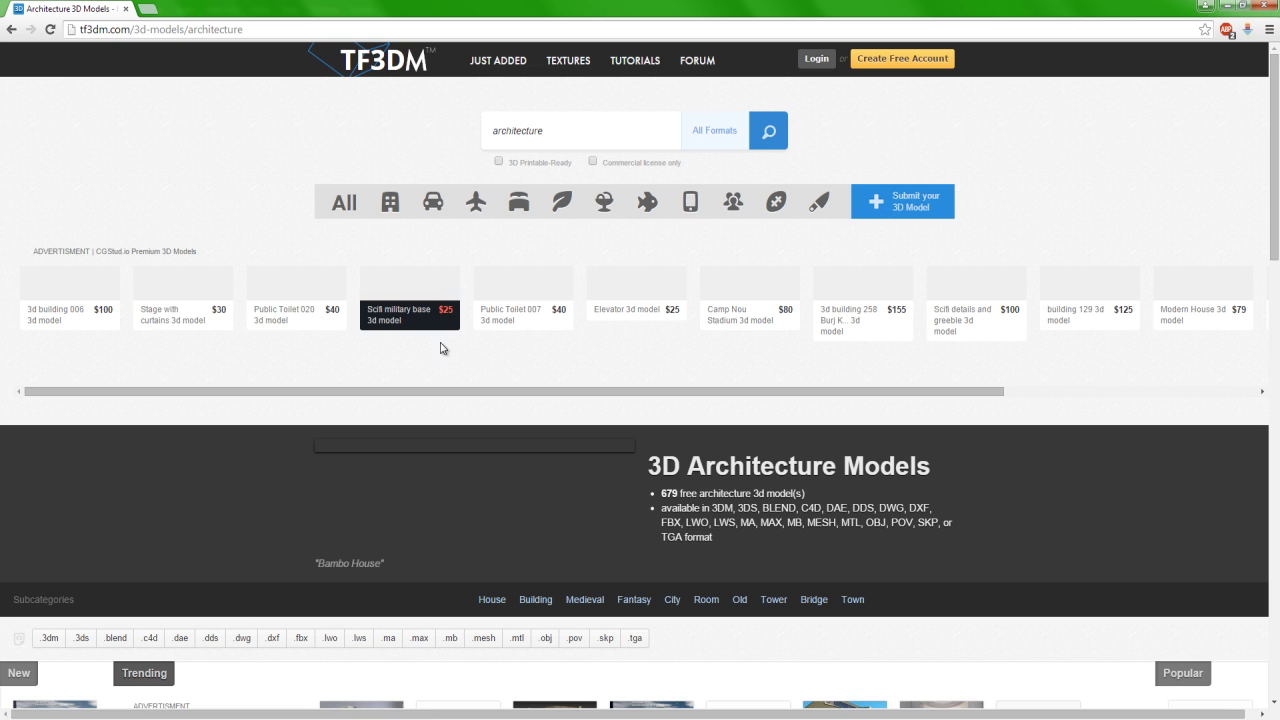
{"action": "scroll", "coordinate": [440, 335], "scroll_direction": "down", "scroll_amount": 3}
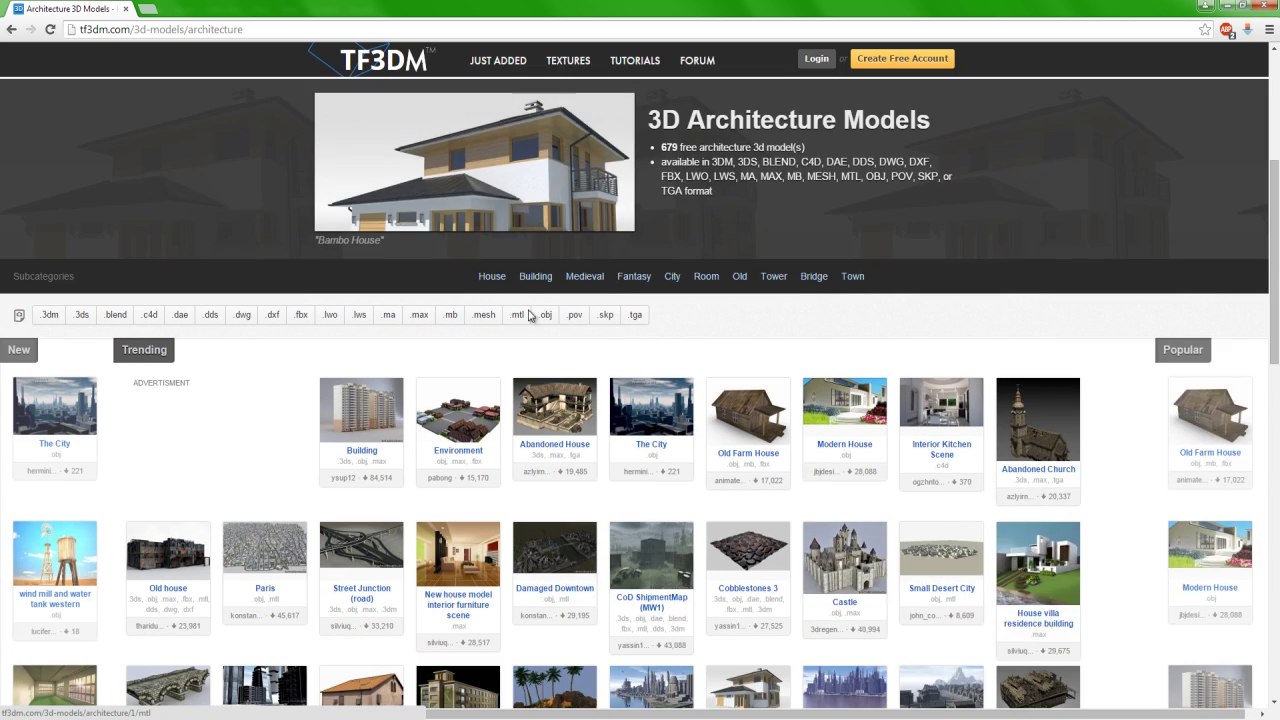
{"action": "scroll", "coordinate": [424, 318], "scroll_direction": "down", "scroll_amount": 2}
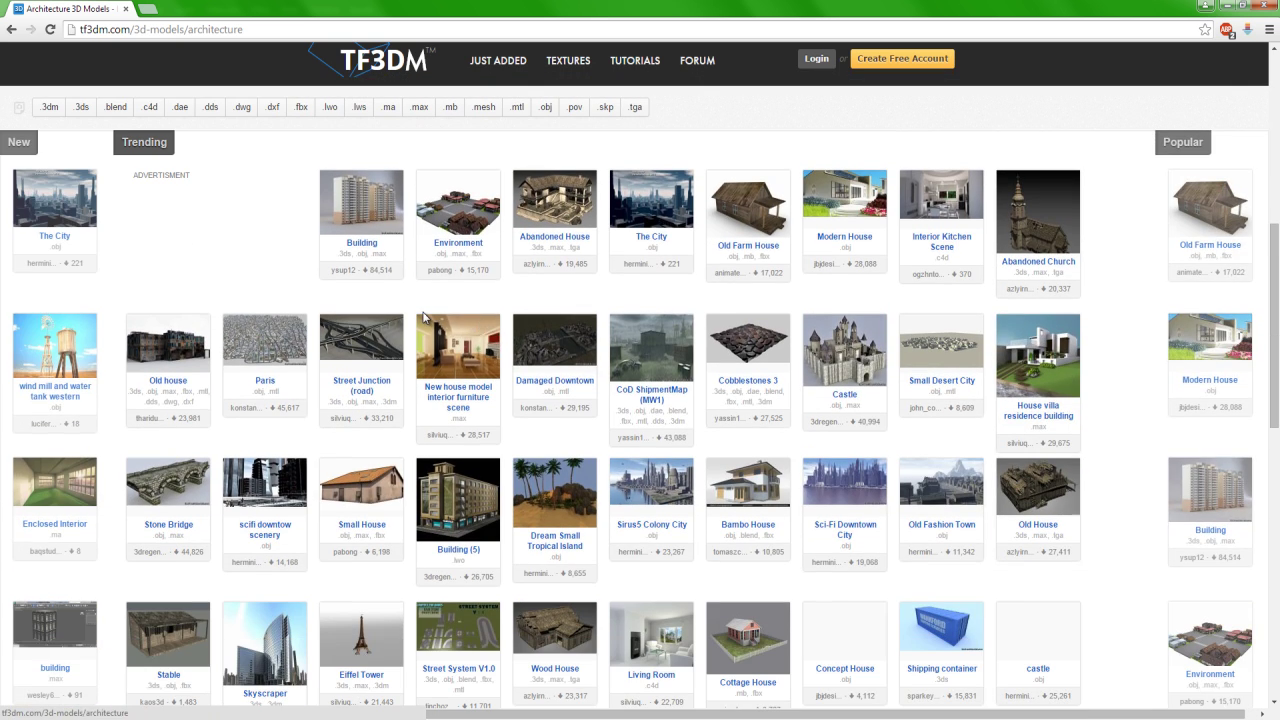
{"action": "left_click", "coordinate": [754, 221]}
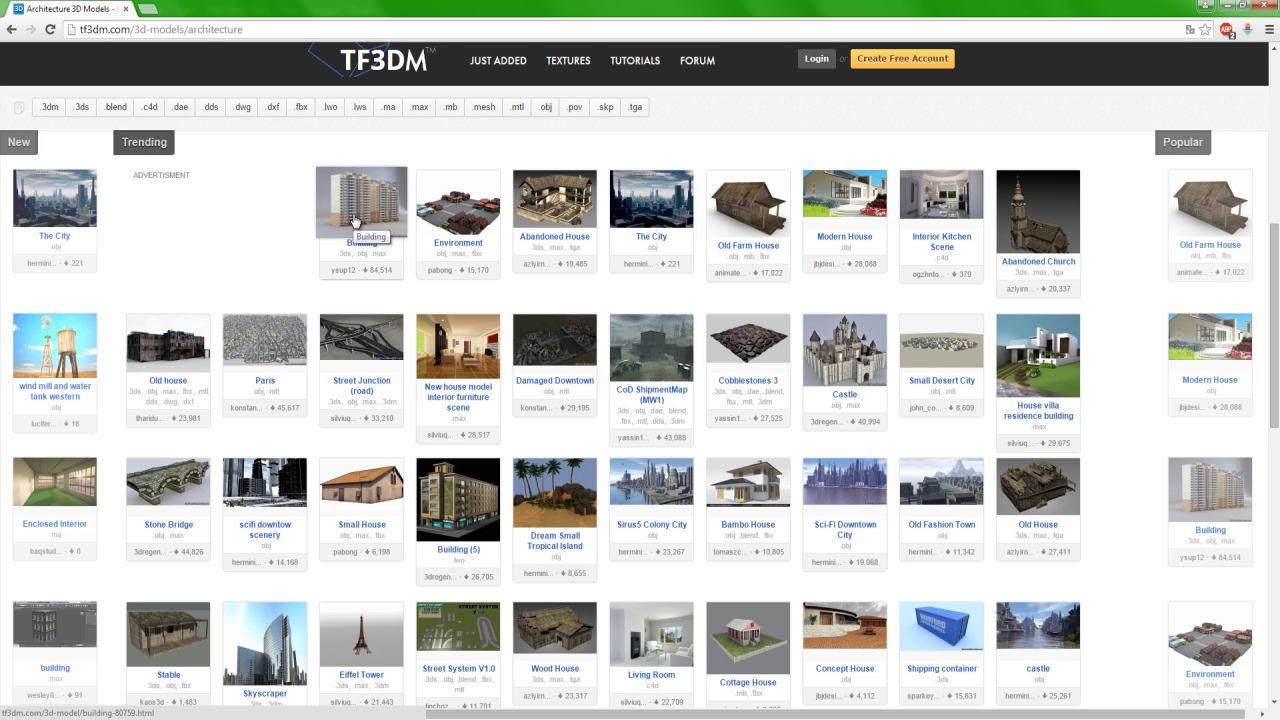
{"action": "scroll", "coordinate": [253, 556], "scroll_direction": "down", "scroll_amount": 3}
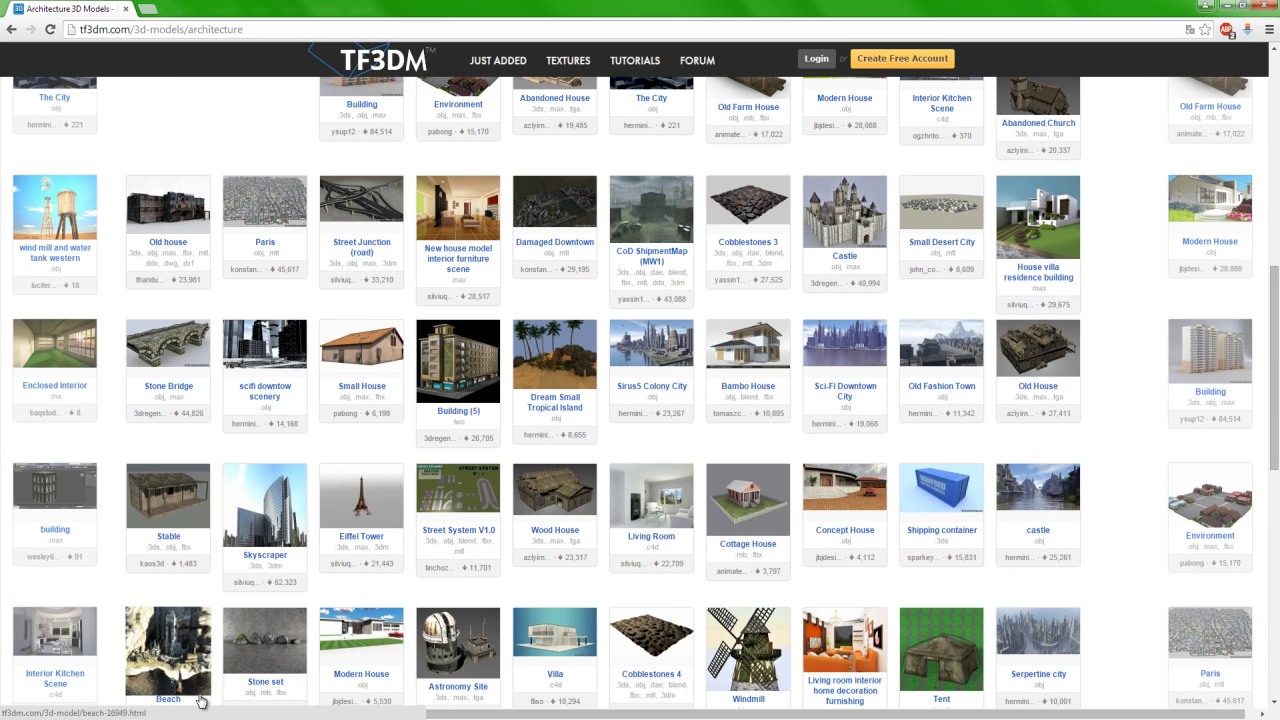
{"action": "mouse_move", "coordinate": [528, 712]}
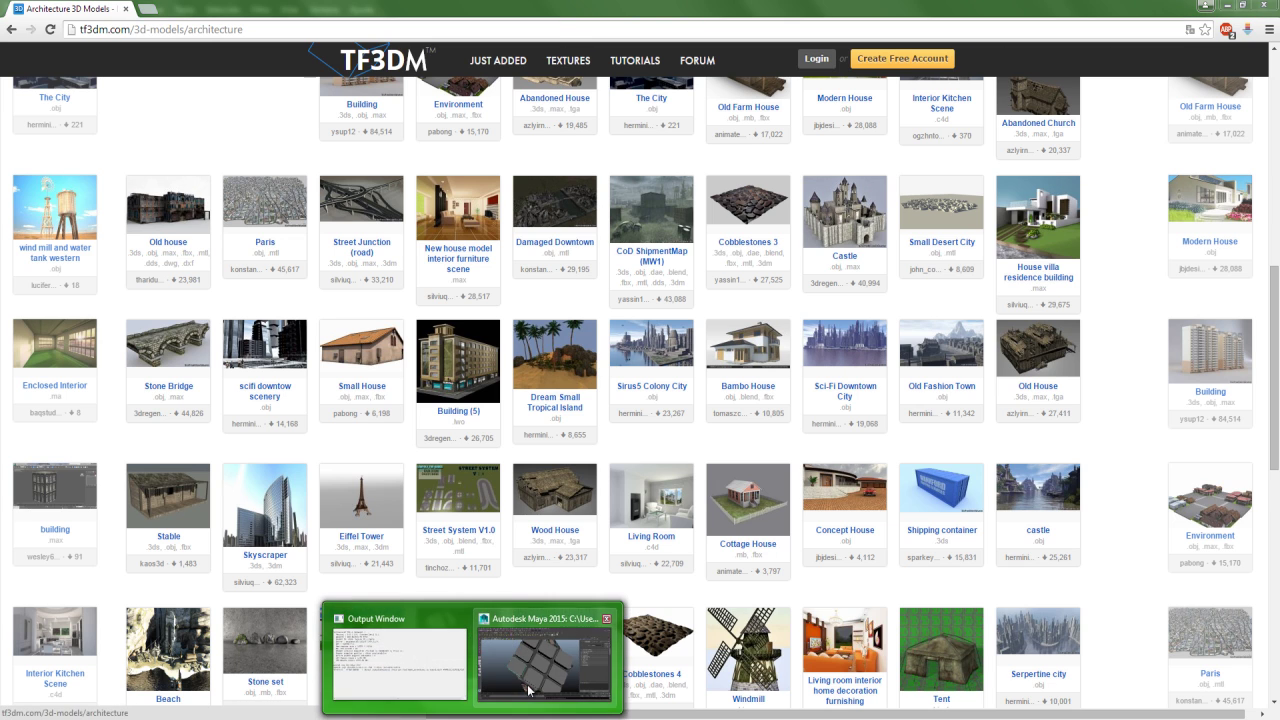
{"action": "left_click", "coordinate": [530, 690]}
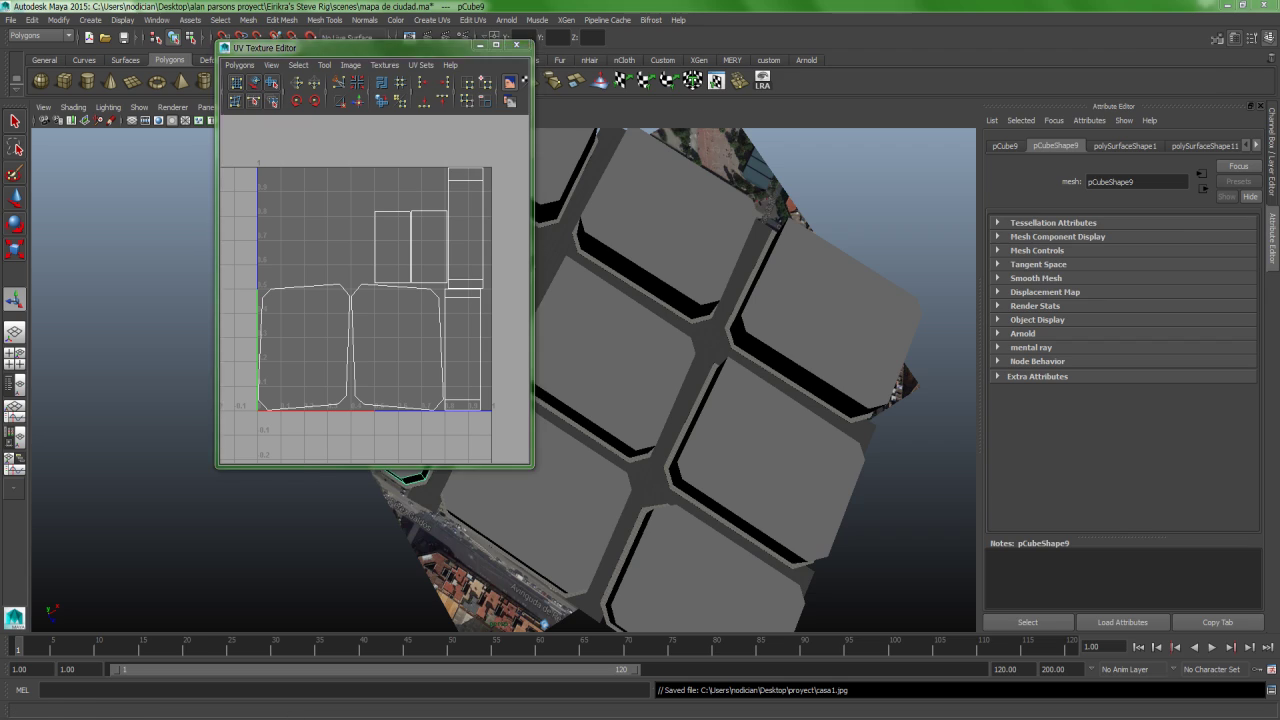
Drag the fac2.PNG facade photo into casa1.jpg as a new layer.
{"action": "left_click", "coordinate": [311, 710]}
{"action": "left_click", "coordinate": [110, 50]}
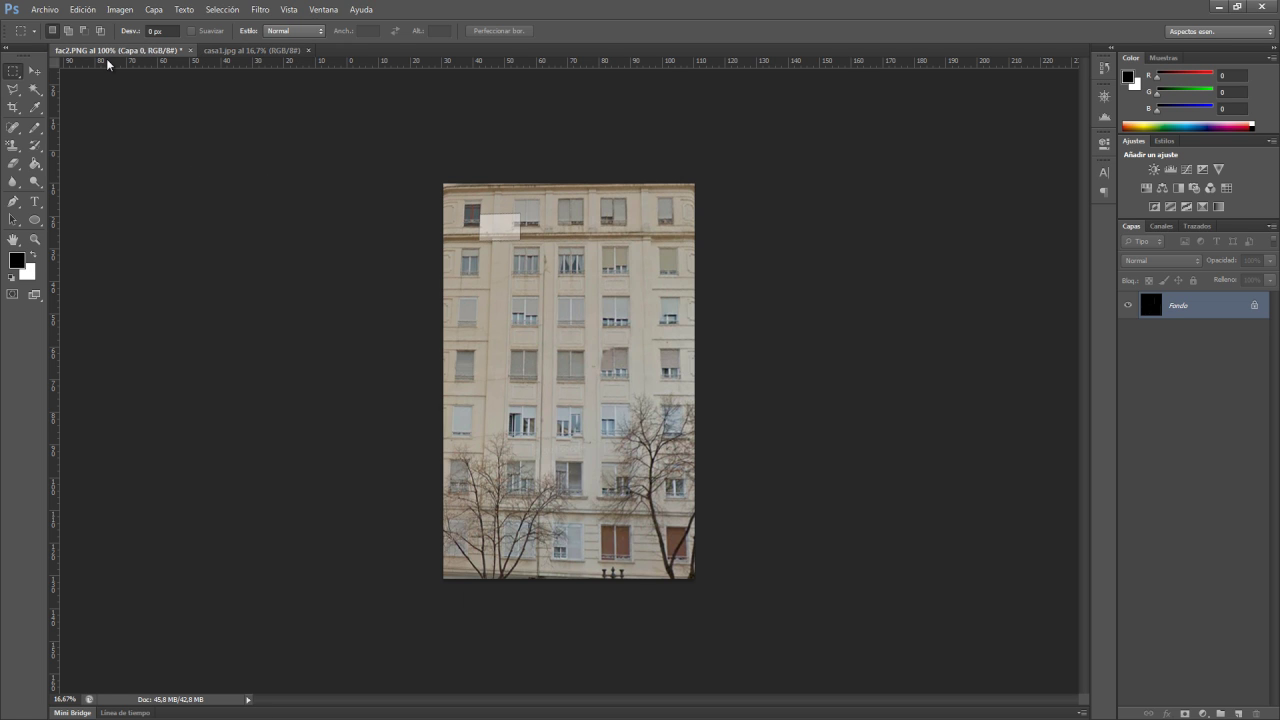
{"action": "left_click", "coordinate": [34, 71]}
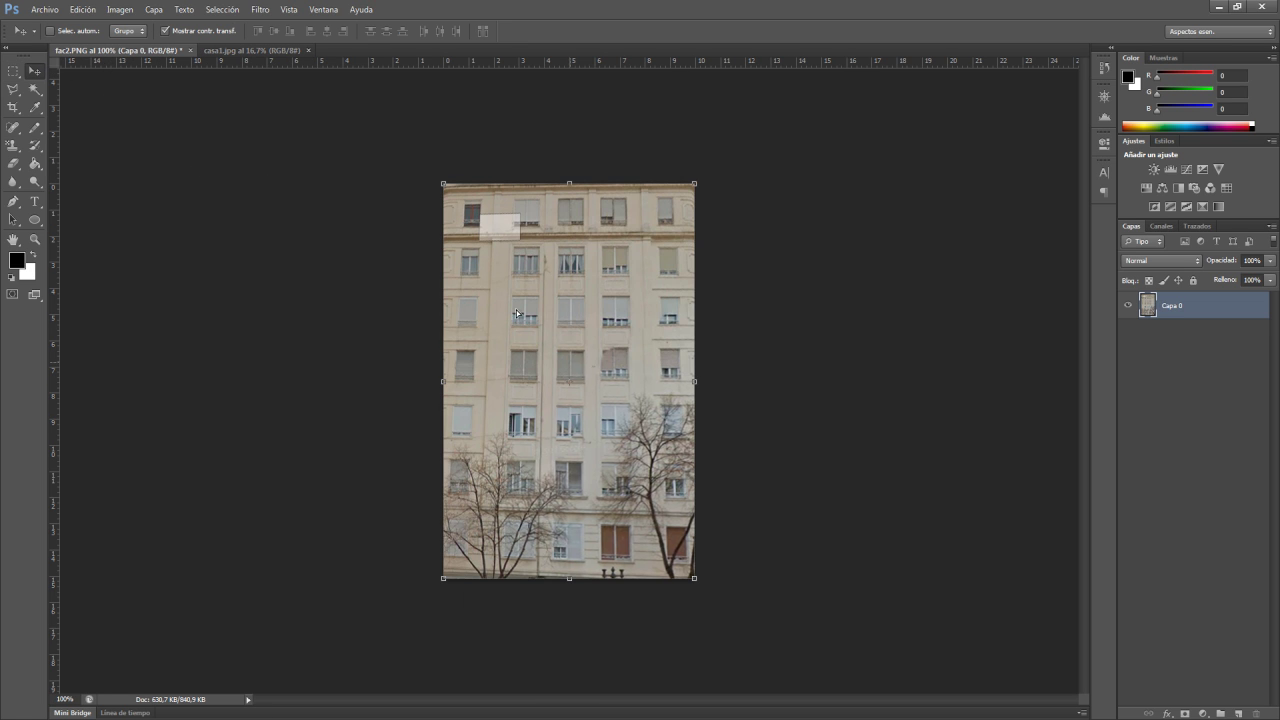
{"action": "mouse_move", "coordinate": [520, 314]}
{"action": "left_mouse_down"}
{"action": "mouse_move", "coordinate": [272, 57]}
{"action": "mouse_move", "coordinate": [590, 330]}
{"action": "left_mouse_up"}
Rotate the facade −90°, move it into the right-hand UV strip and enlarge it slightly.
{"action": "scroll", "coordinate": [723, 334], "scroll_direction": "up", "scroll_amount": 4, "text": "alt"}
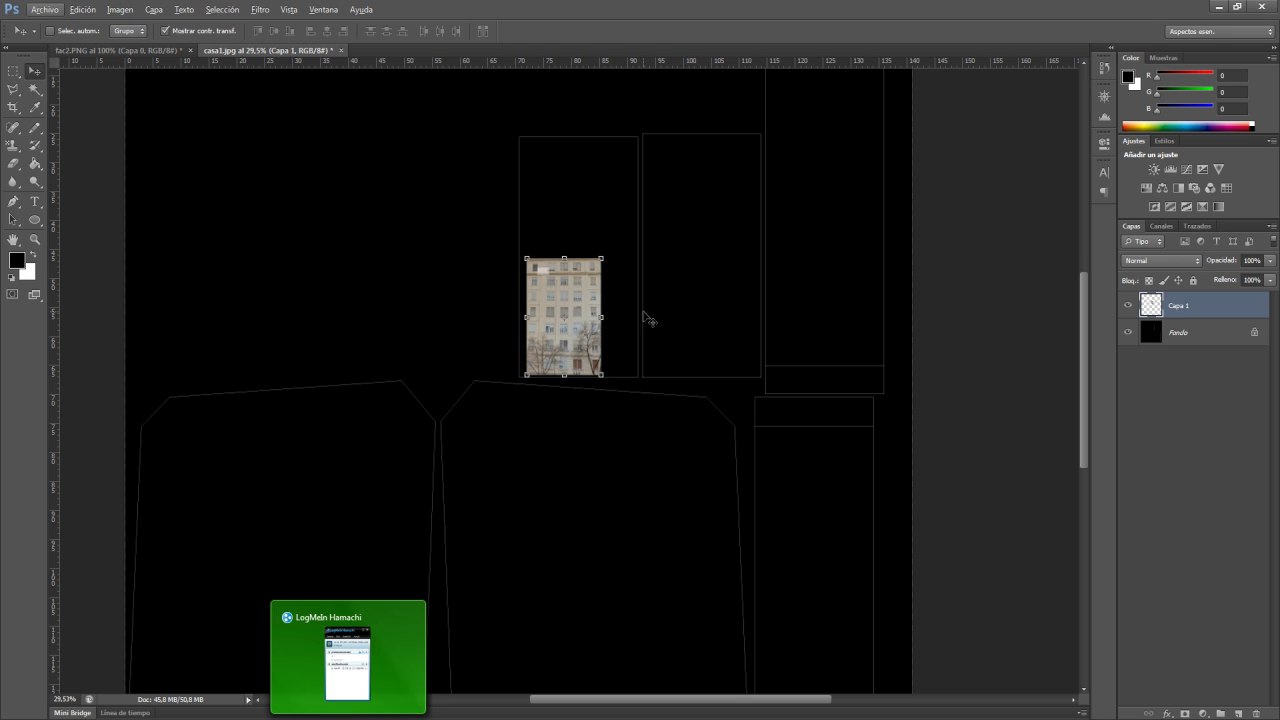
{"action": "mouse_move", "coordinate": [607, 379]}
{"action": "left_mouse_down"}
{"action": "mouse_move", "coordinate": [667, 291]}
{"action": "mouse_move", "coordinate": [639, 312]}
{"action": "mouse_move", "coordinate": [636, 232]}
{"action": "left_mouse_up"}
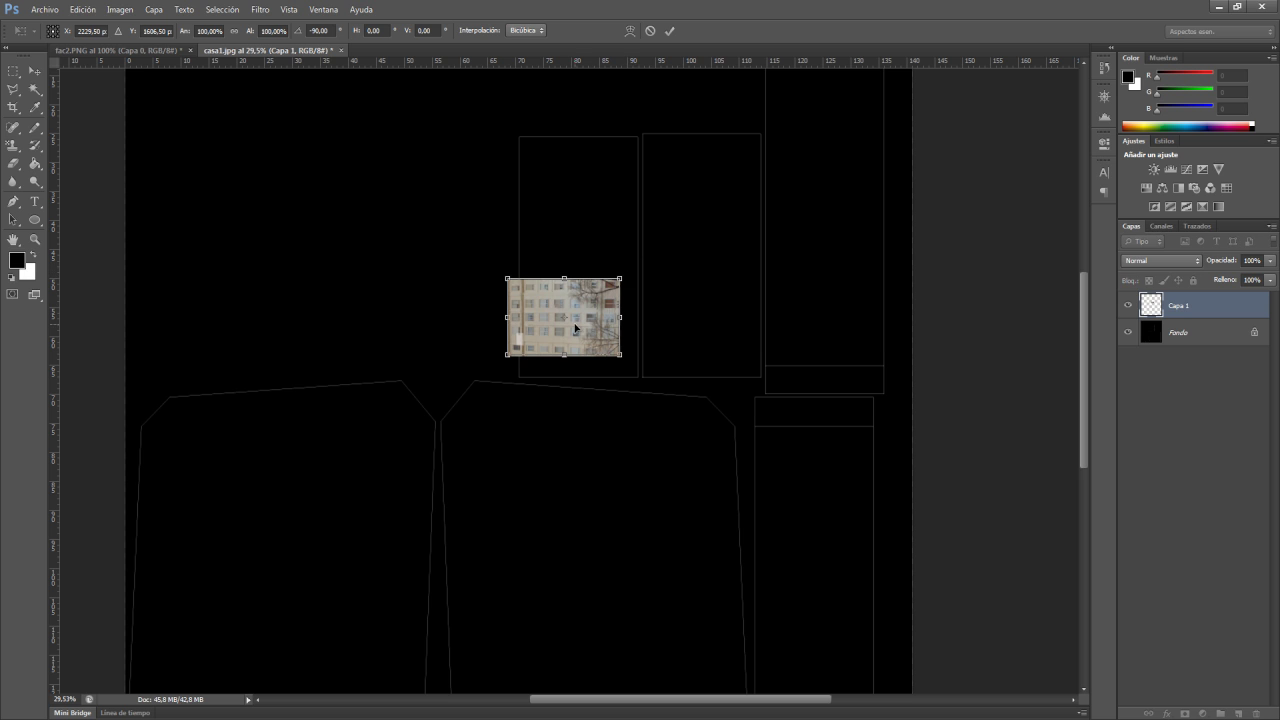
{"action": "mouse_move", "coordinate": [591, 338]}
{"action": "left_mouse_down"}
{"action": "mouse_move", "coordinate": [790, 310]}
{"action": "mouse_move", "coordinate": [852, 345]}
{"action": "left_mouse_up"}
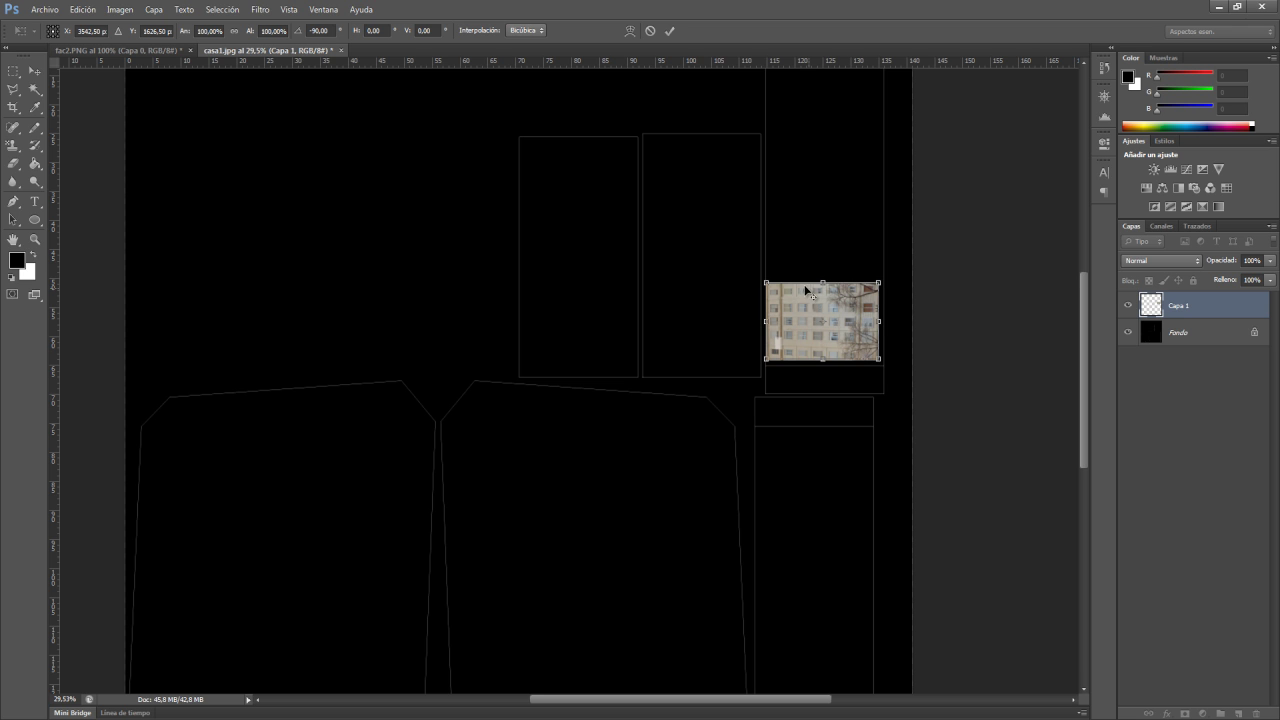
{"action": "scroll", "coordinate": [865, 325], "scroll_direction": "up", "scroll_amount": 1, "text": "alt"}
{"action": "scroll", "coordinate": [868, 340], "scroll_direction": "up", "scroll_amount": 1, "text": "alt"}
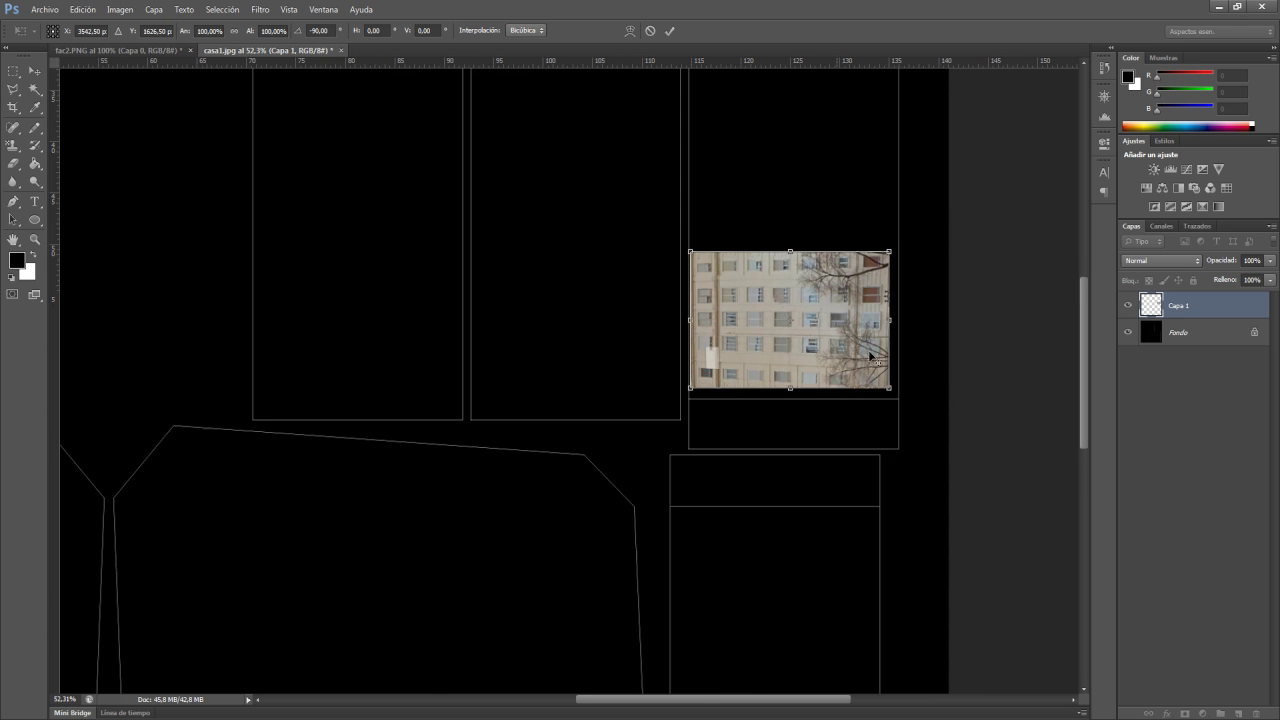
{"action": "scroll", "coordinate": [871, 355], "scroll_direction": "up", "scroll_amount": 2, "text": "alt"}
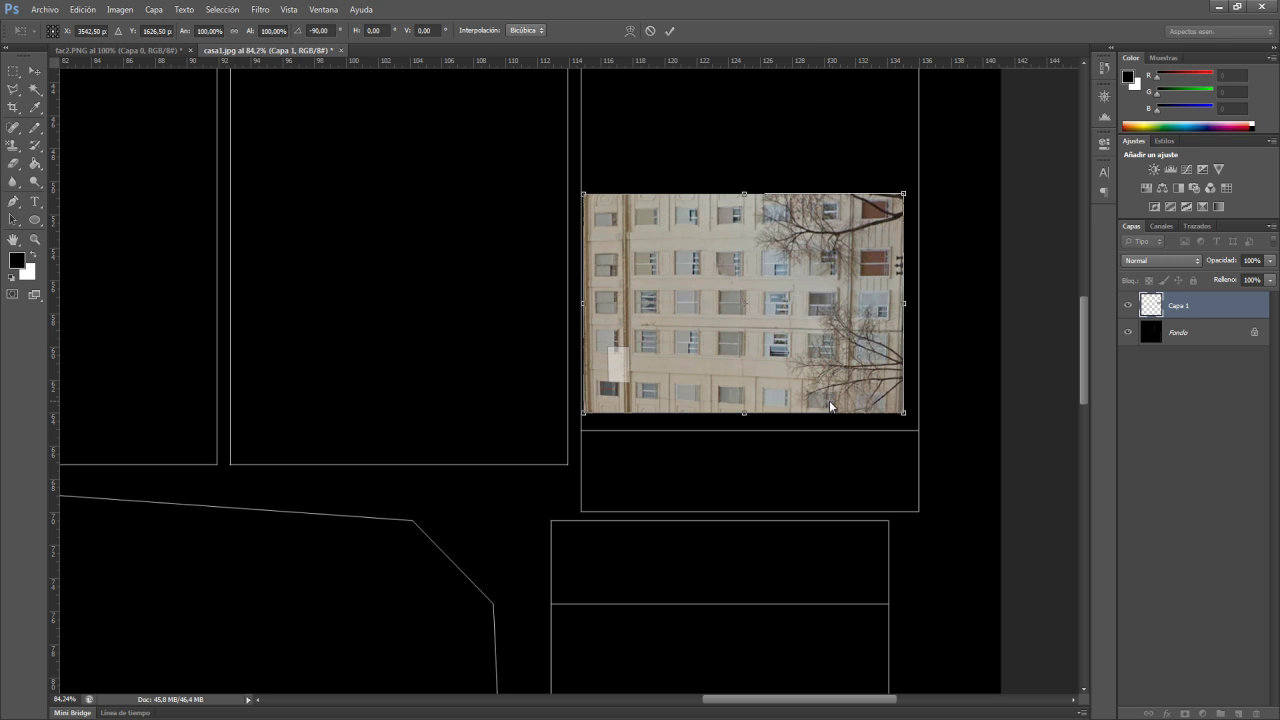
{"action": "left_click_drag", "start_coordinate": [765, 345], "coordinate": [760, 441]}
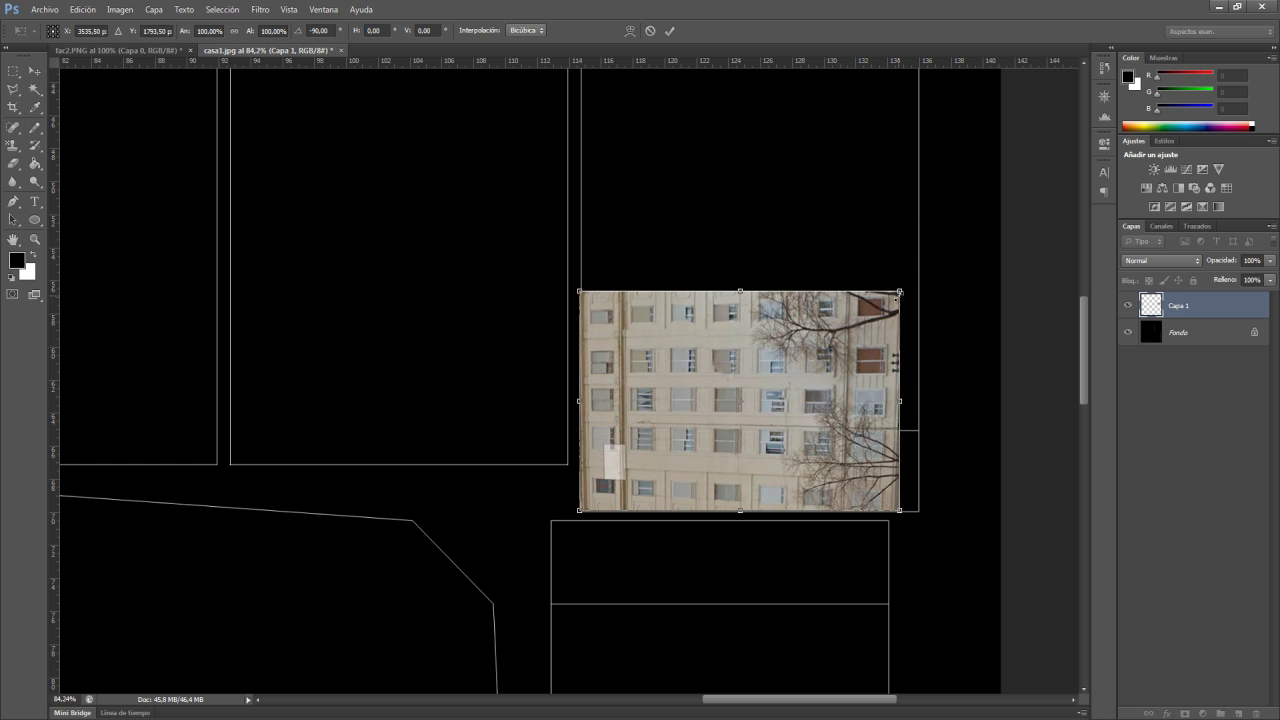
{"action": "left_click_drag", "start_coordinate": [897, 295], "coordinate": [918, 277]}
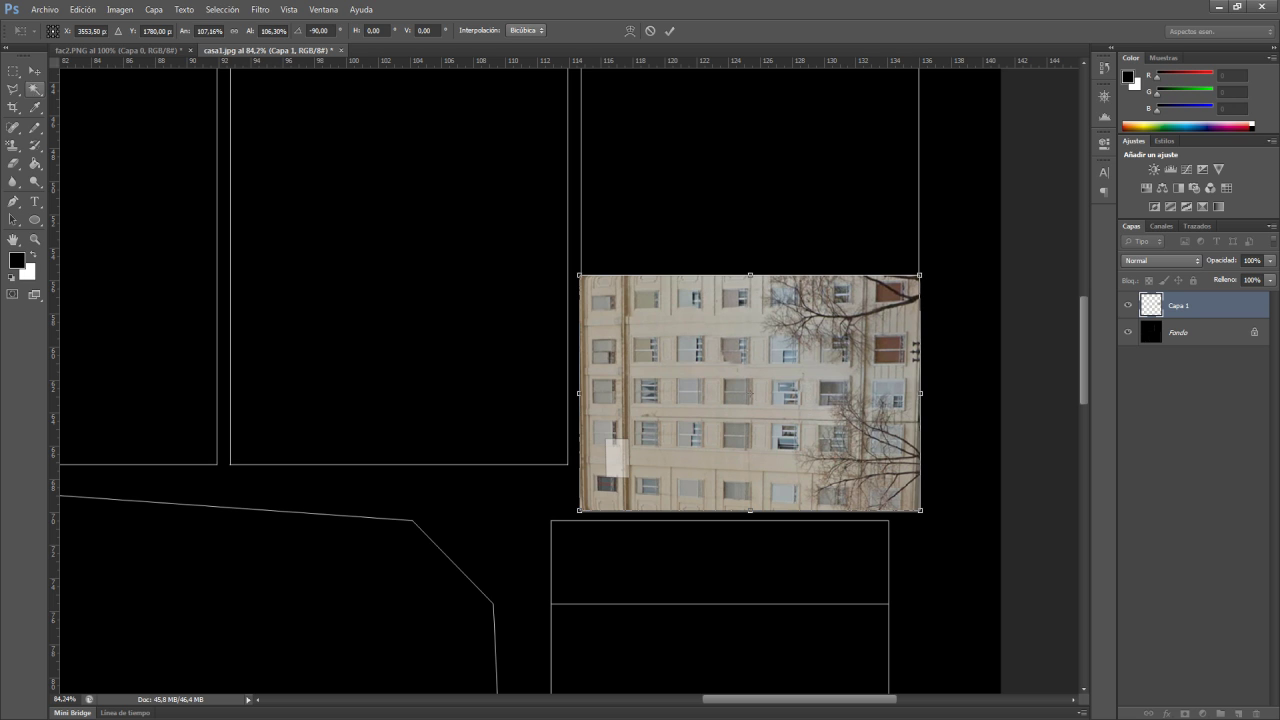
Apply the transform and stack four duplicated facade copies up the UV strip.
{"action": "left_click", "coordinate": [13, 71]}
{"action": "left_click", "coordinate": [569, 274]}
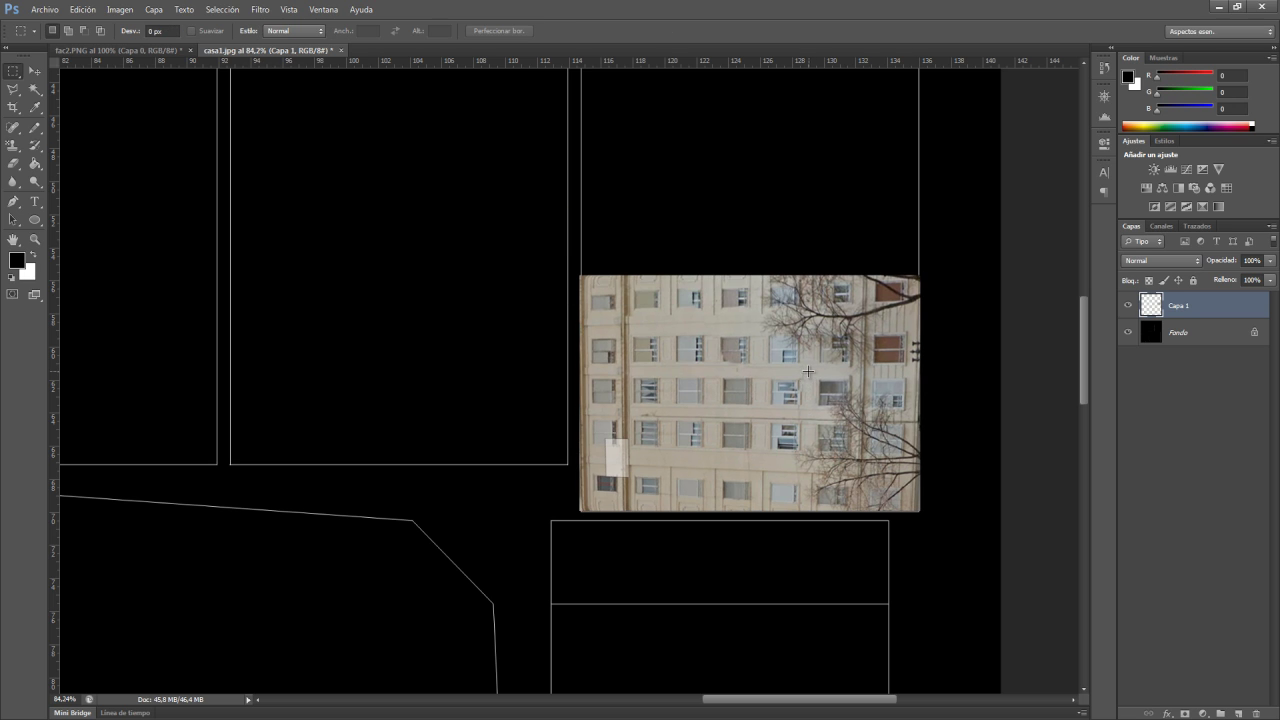
{"action": "key", "text": "alt"}
{"action": "left_click", "coordinate": [34, 72]}
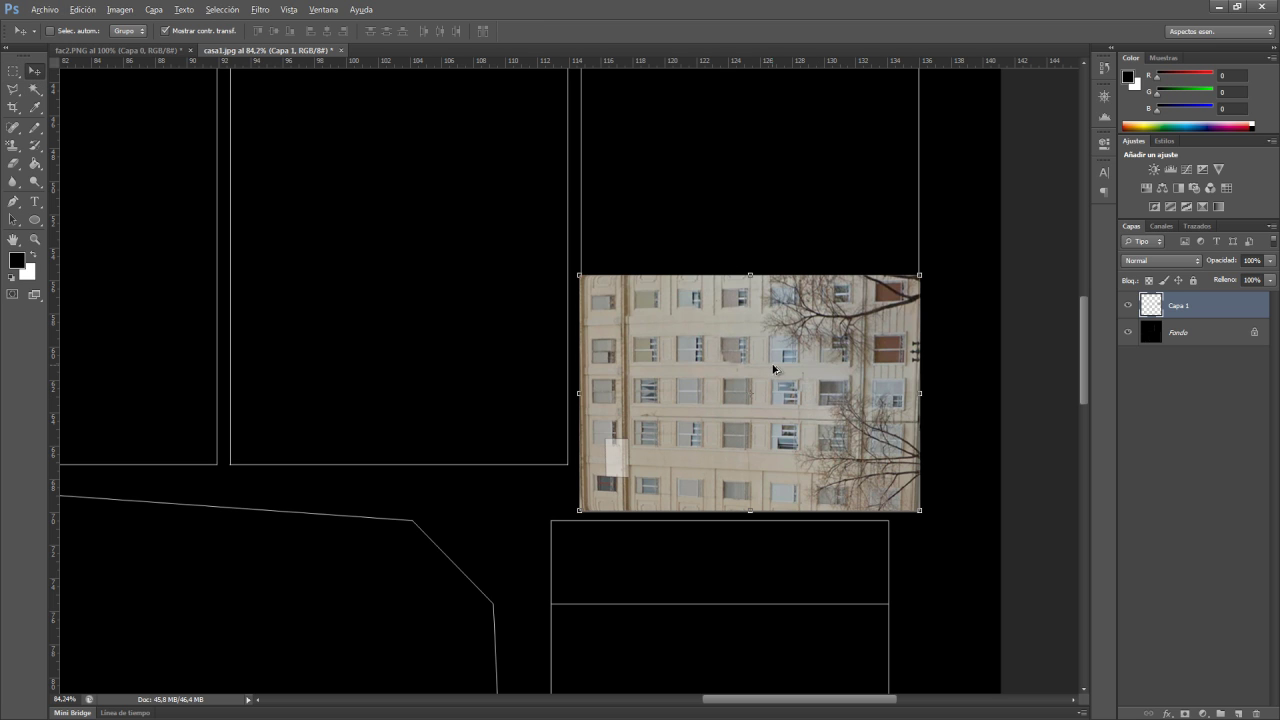
{"action": "left_click_drag", "start_coordinate": [773, 370], "coordinate": [772, 127], "text": "alt"}
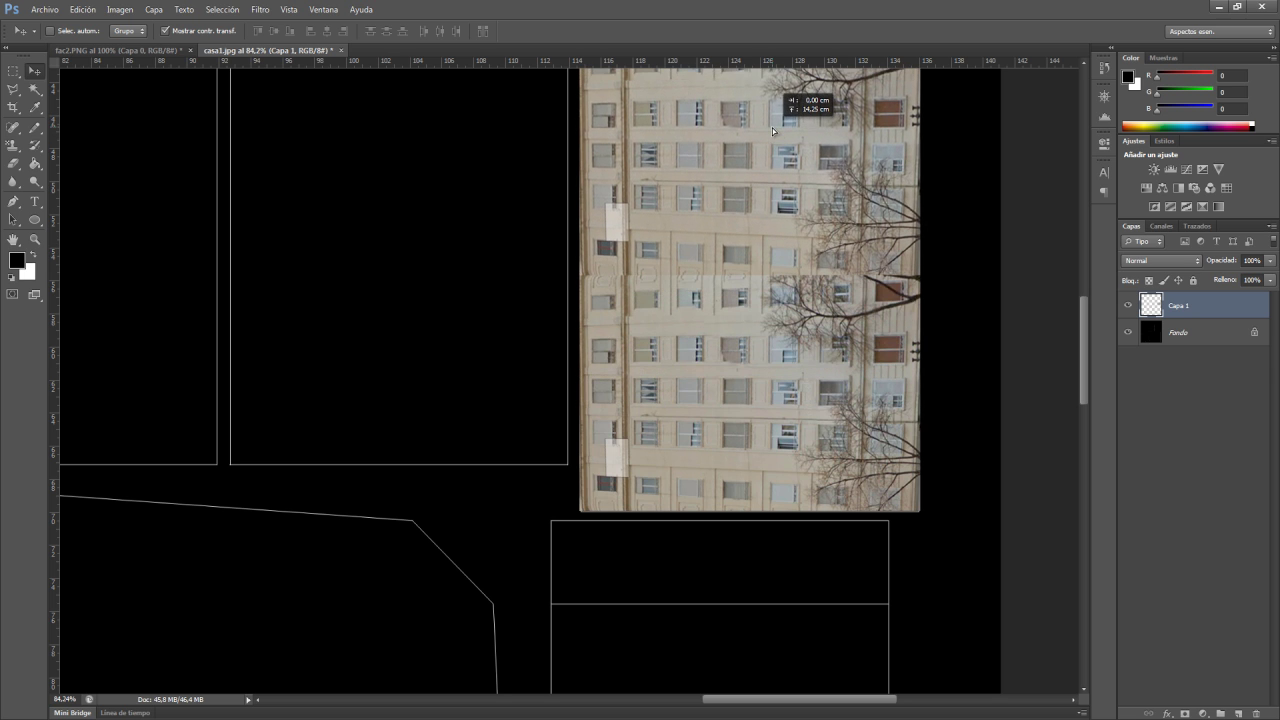
{"action": "scroll", "coordinate": [698, 378], "scroll_direction": "up", "scroll_amount": 3}
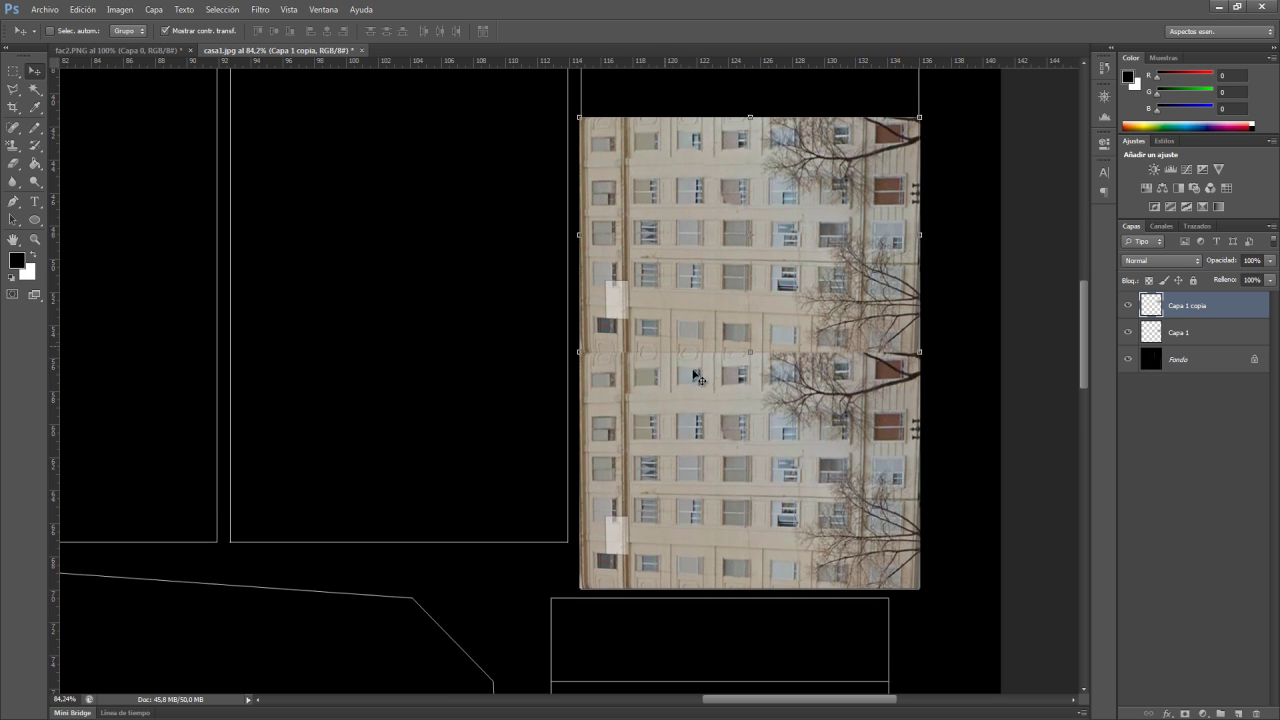
{"action": "scroll", "coordinate": [698, 376], "scroll_direction": "up", "scroll_amount": 5}
{"action": "left_click_drag", "start_coordinate": [837, 465], "coordinate": [840, 226]}
{"action": "scroll", "coordinate": [849, 423], "scroll_direction": "up", "scroll_amount": 2}
{"action": "scroll", "coordinate": [830, 408], "scroll_direction": "up", "scroll_amount": 3}
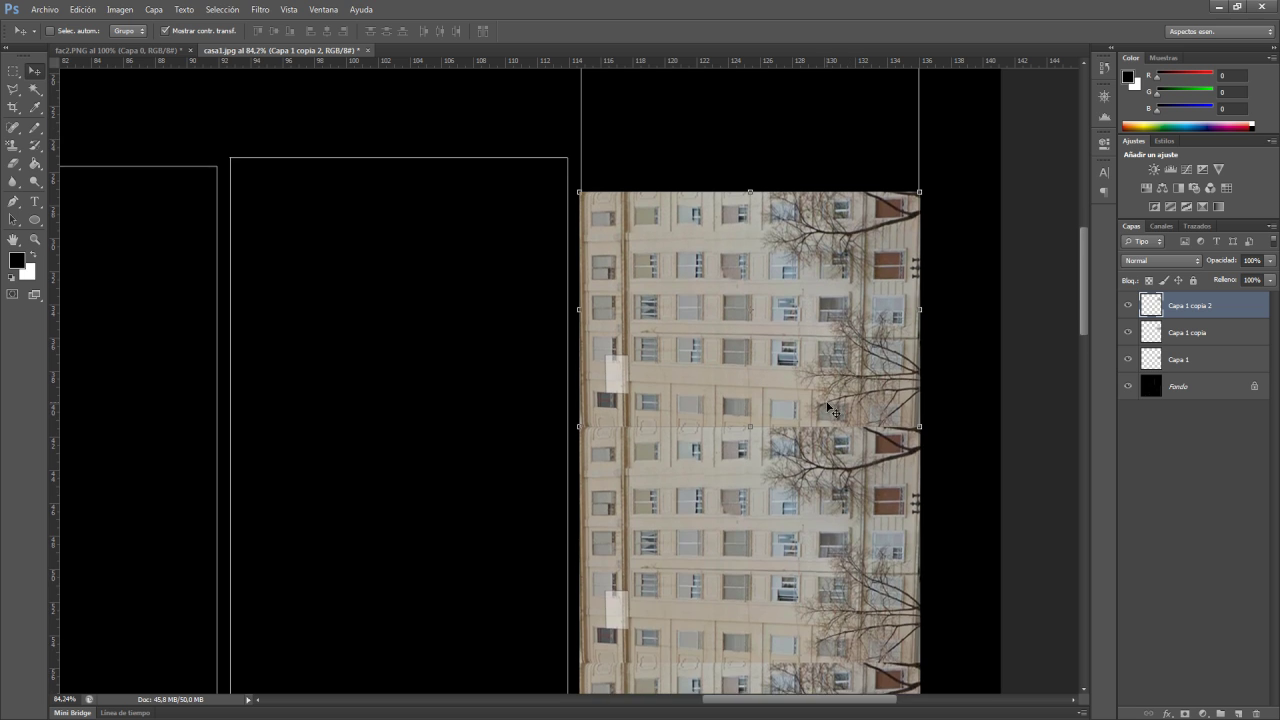
{"action": "scroll", "coordinate": [830, 408], "scroll_direction": "up", "scroll_amount": 3}
{"action": "scroll", "coordinate": [825, 430], "scroll_direction": "up", "scroll_amount": 1}
{"action": "left_click_drag", "start_coordinate": [823, 430], "coordinate": [803, 254]}
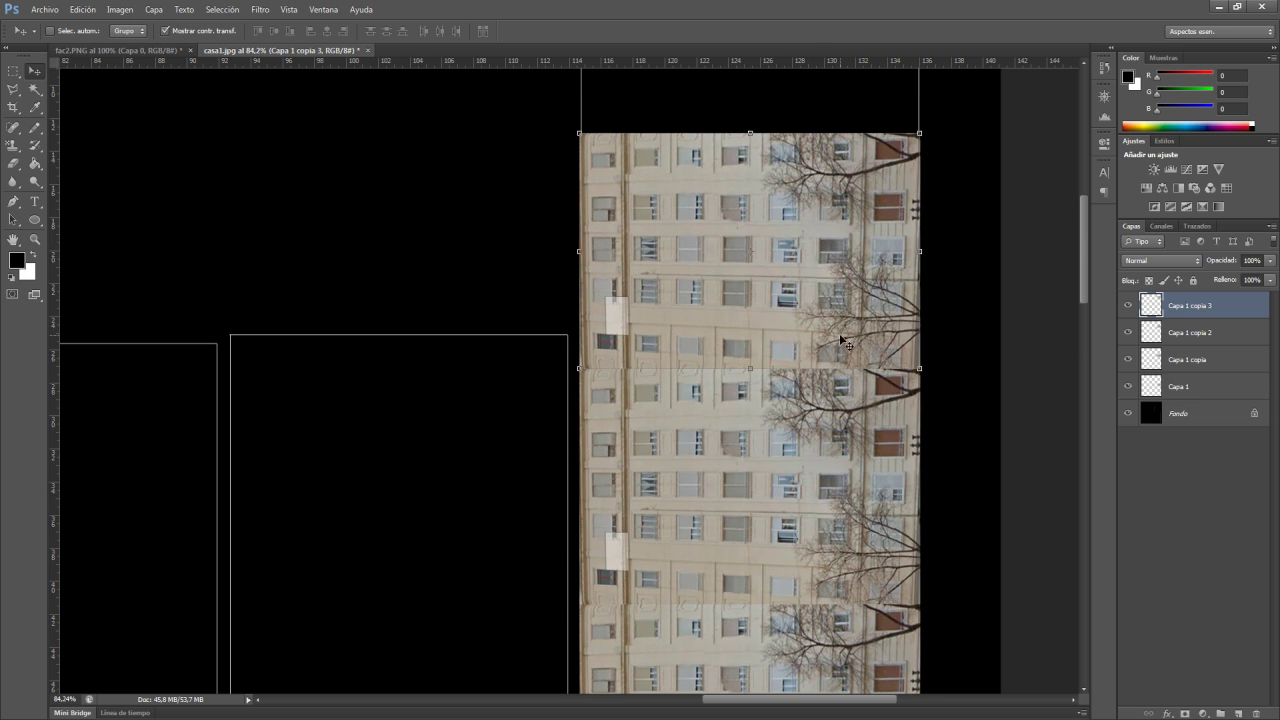
{"action": "scroll", "coordinate": [843, 343], "scroll_direction": "up", "scroll_amount": 2}
{"action": "scroll", "coordinate": [835, 400], "scroll_direction": "up", "scroll_amount": 2}
{"action": "scroll", "coordinate": [830, 450], "scroll_direction": "up", "scroll_amount": 1}
{"action": "left_click_drag", "start_coordinate": [826, 481], "coordinate": [826, 267]}
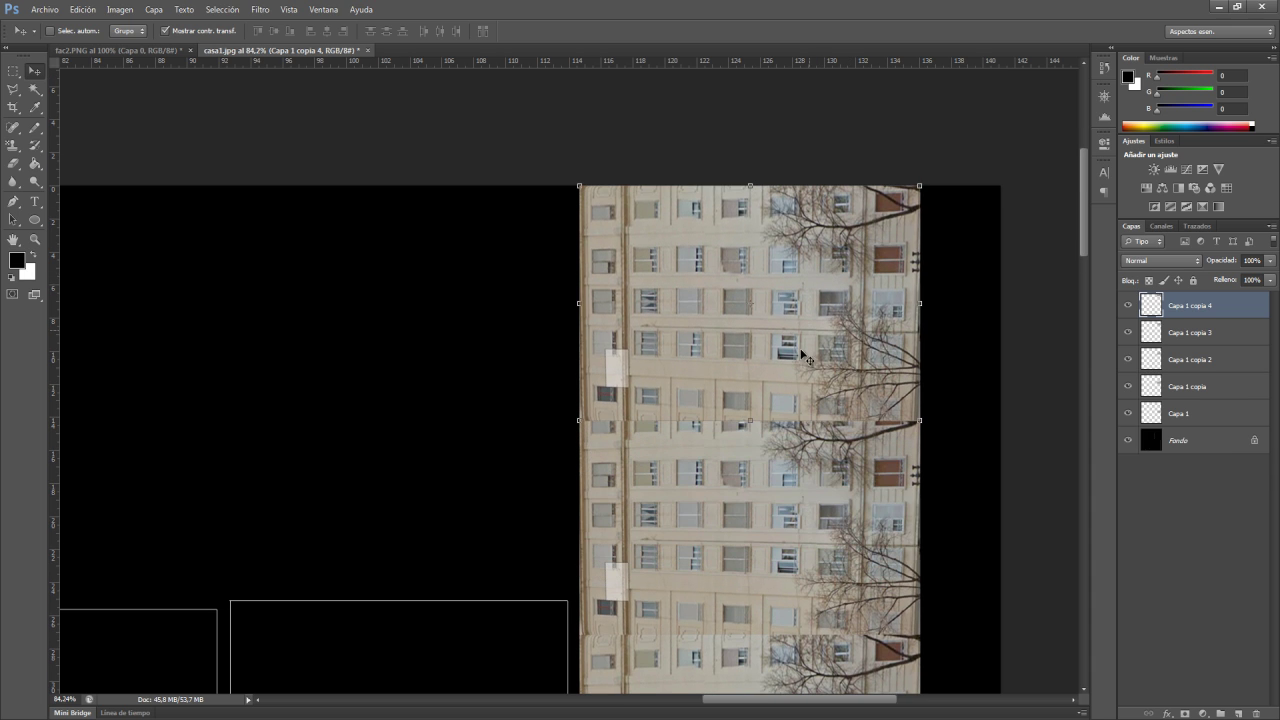
Merge all visible layers into one Fondo layer with Combinar visibles.
{"action": "scroll", "coordinate": [790, 430], "scroll_direction": "down", "scroll_amount": 1}
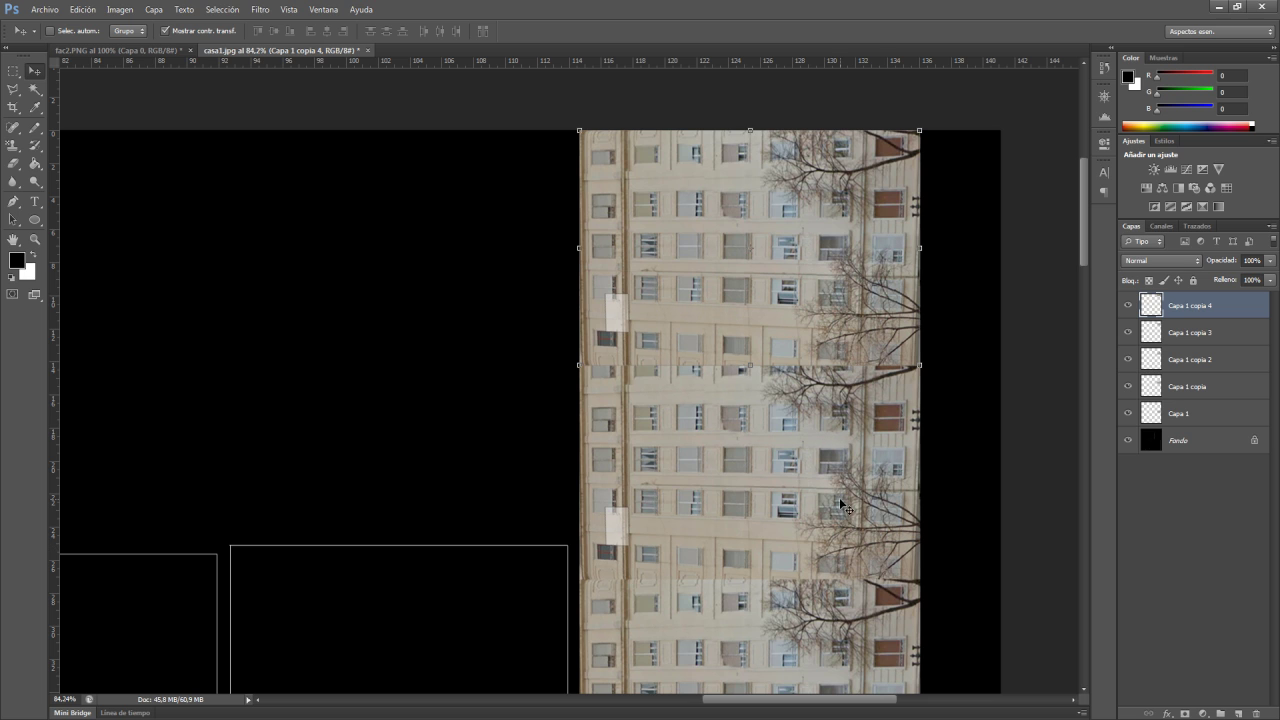
{"action": "scroll", "coordinate": [843, 507], "scroll_direction": "down", "scroll_amount": 1}
{"action": "scroll", "coordinate": [537, 523], "scroll_direction": "down", "scroll_amount": 2}
{"action": "scroll", "coordinate": [549, 523], "scroll_direction": "down", "scroll_amount": 3, "text": "alt"}
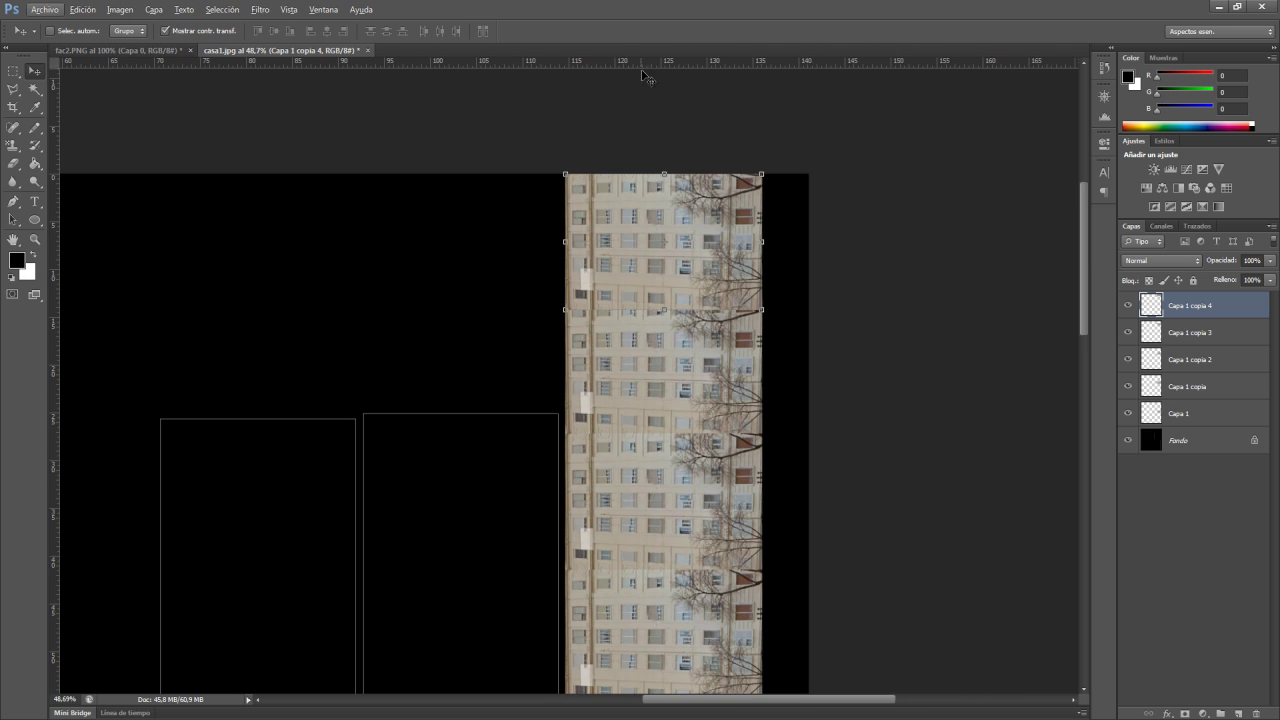
{"action": "scroll", "coordinate": [670, 390], "scroll_direction": "down", "scroll_amount": 1}
{"action": "scroll", "coordinate": [674, 410], "scroll_direction": "down", "scroll_amount": 1}
{"action": "scroll", "coordinate": [674, 414], "scroll_direction": "down", "scroll_amount": 1}
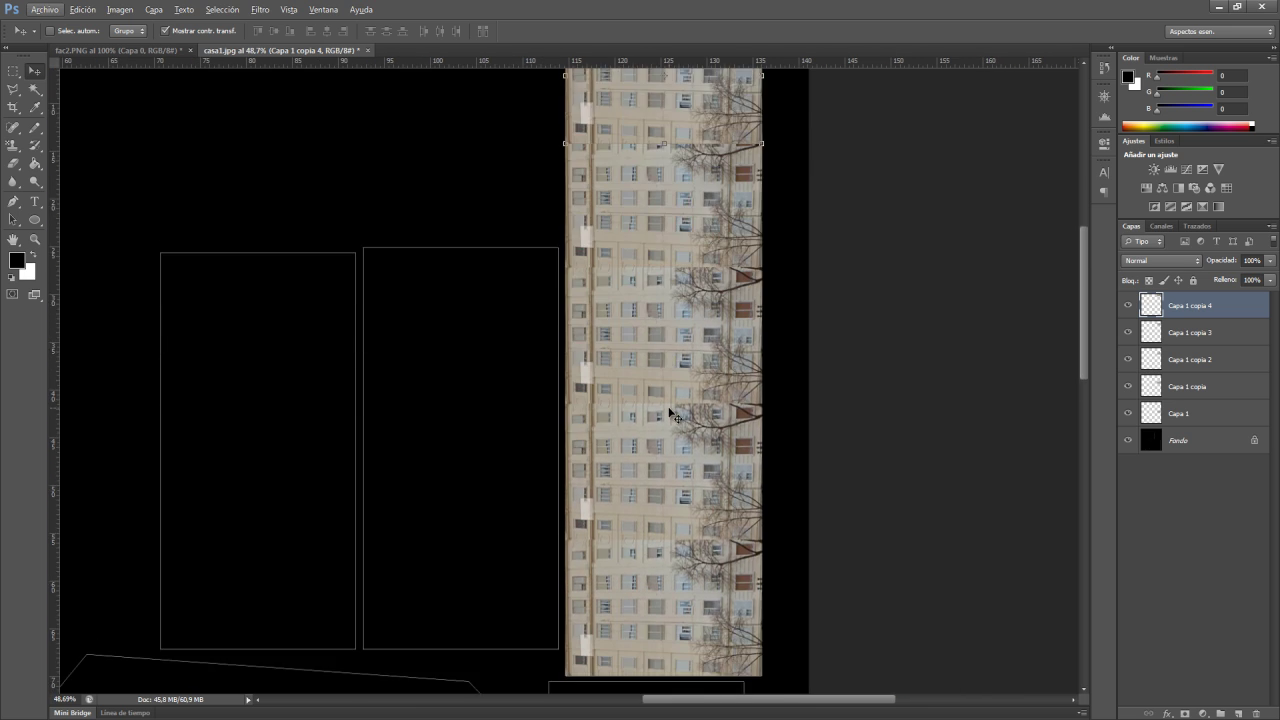
{"action": "scroll", "coordinate": [670, 440], "scroll_direction": "down", "scroll_amount": 1}
{"action": "scroll", "coordinate": [668, 462], "scroll_direction": "down", "scroll_amount": 1, "text": "alt"}
{"action": "scroll", "coordinate": [674, 466], "scroll_direction": "down", "scroll_amount": 1, "text": "alt"}
{"action": "scroll", "coordinate": [690, 334], "scroll_direction": "up", "scroll_amount": 1, "text": "alt"}
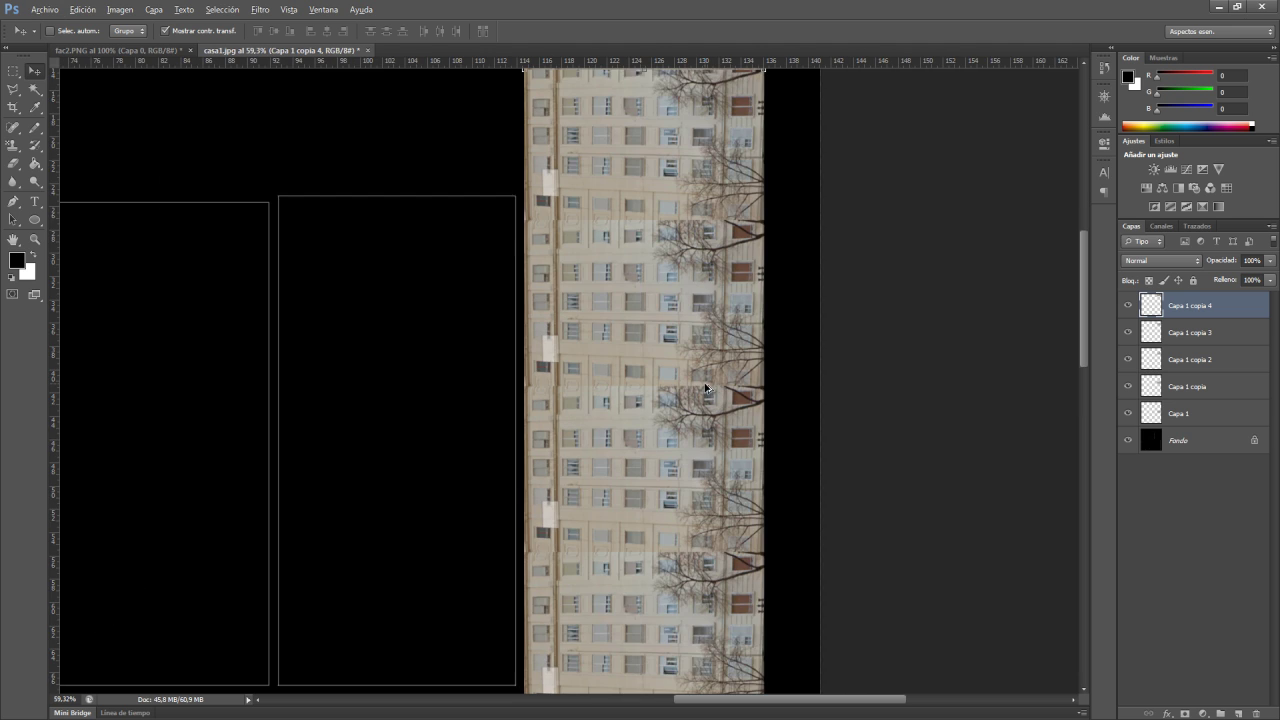
{"action": "scroll", "coordinate": [660, 340], "scroll_direction": "up", "scroll_amount": 2, "text": "alt"}
{"action": "key", "text": "alt"}
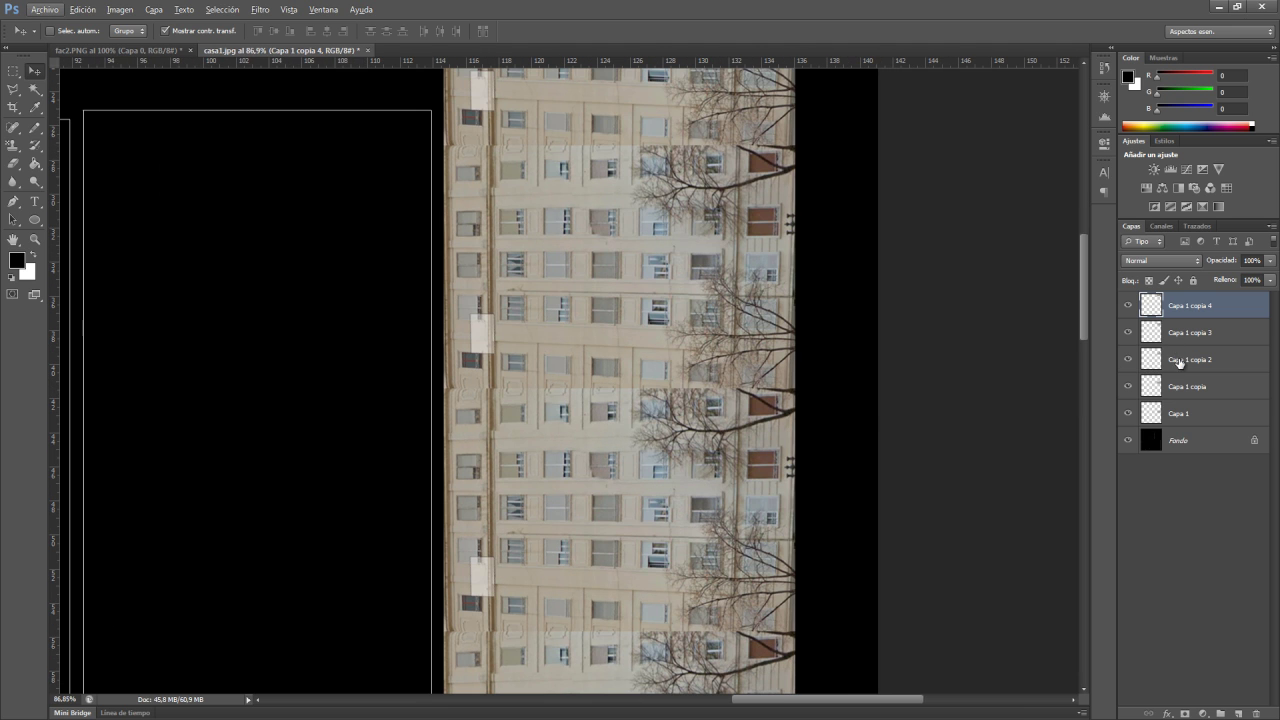
{"action": "right_click", "coordinate": [1169, 414]}
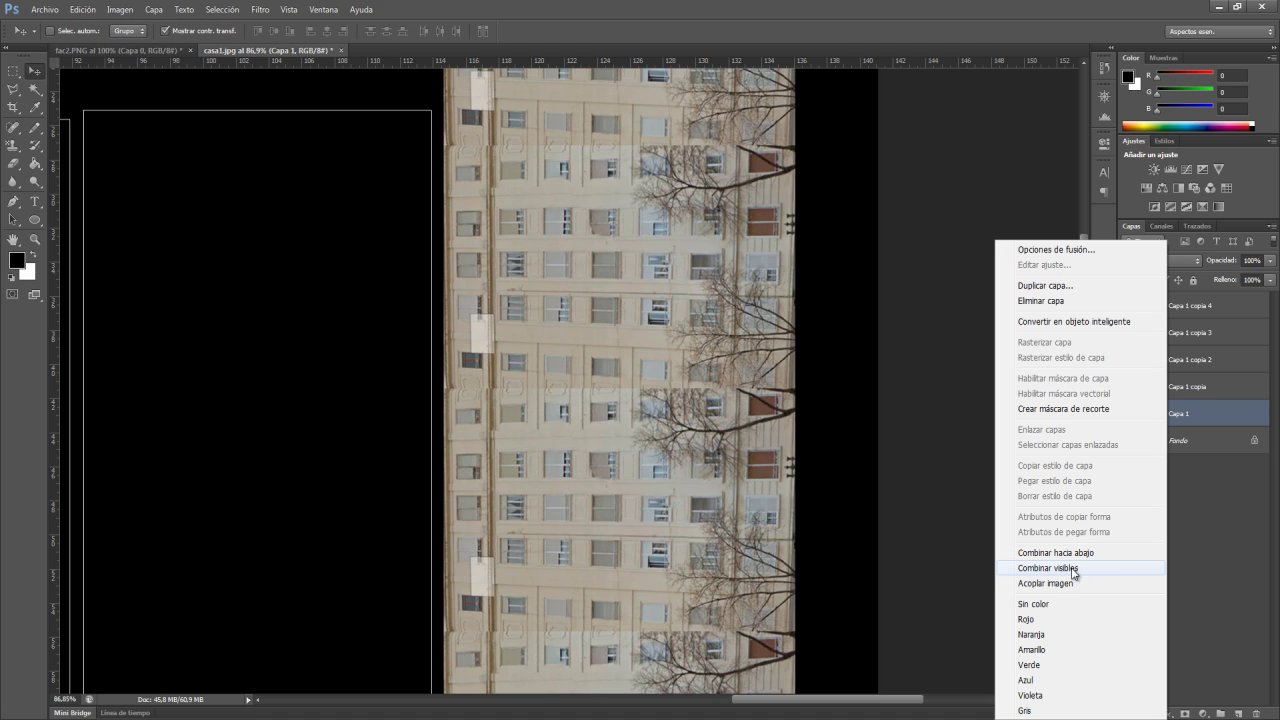
{"action": "left_click", "coordinate": [1072, 568]}
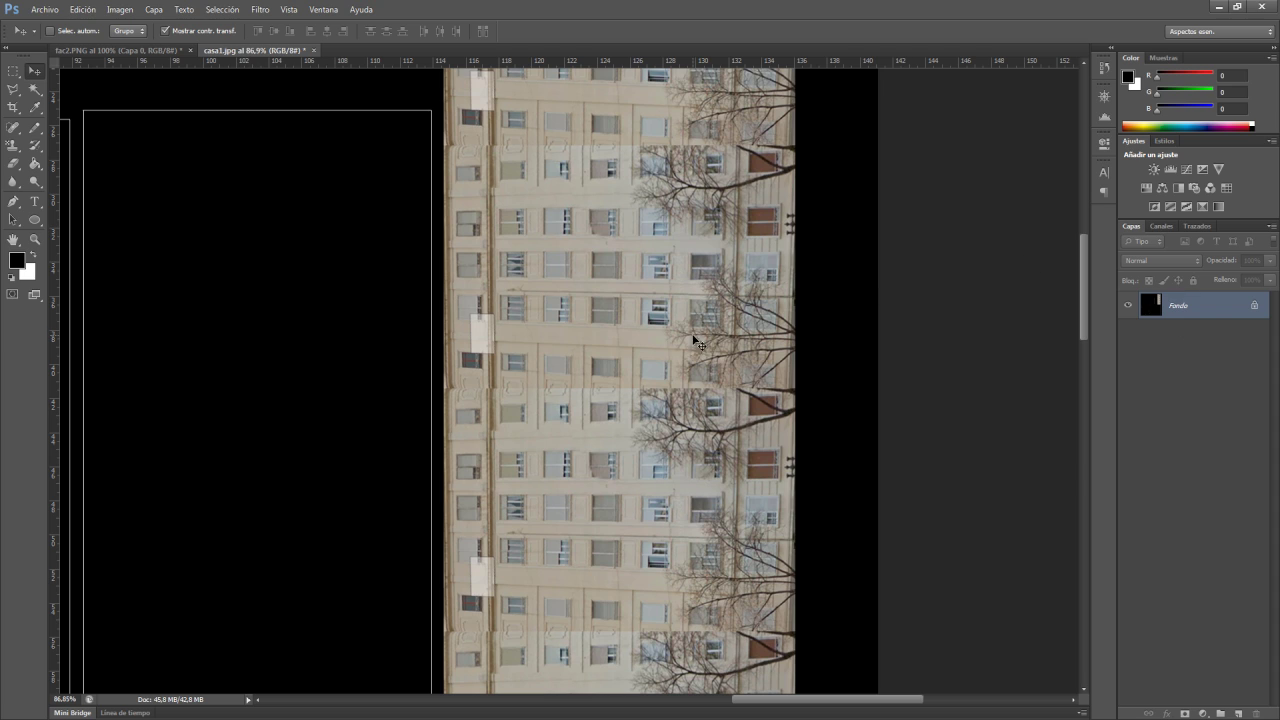
Select the Spot Healing Brush and reduce its brush size.
{"action": "left_click", "coordinate": [14, 131]}
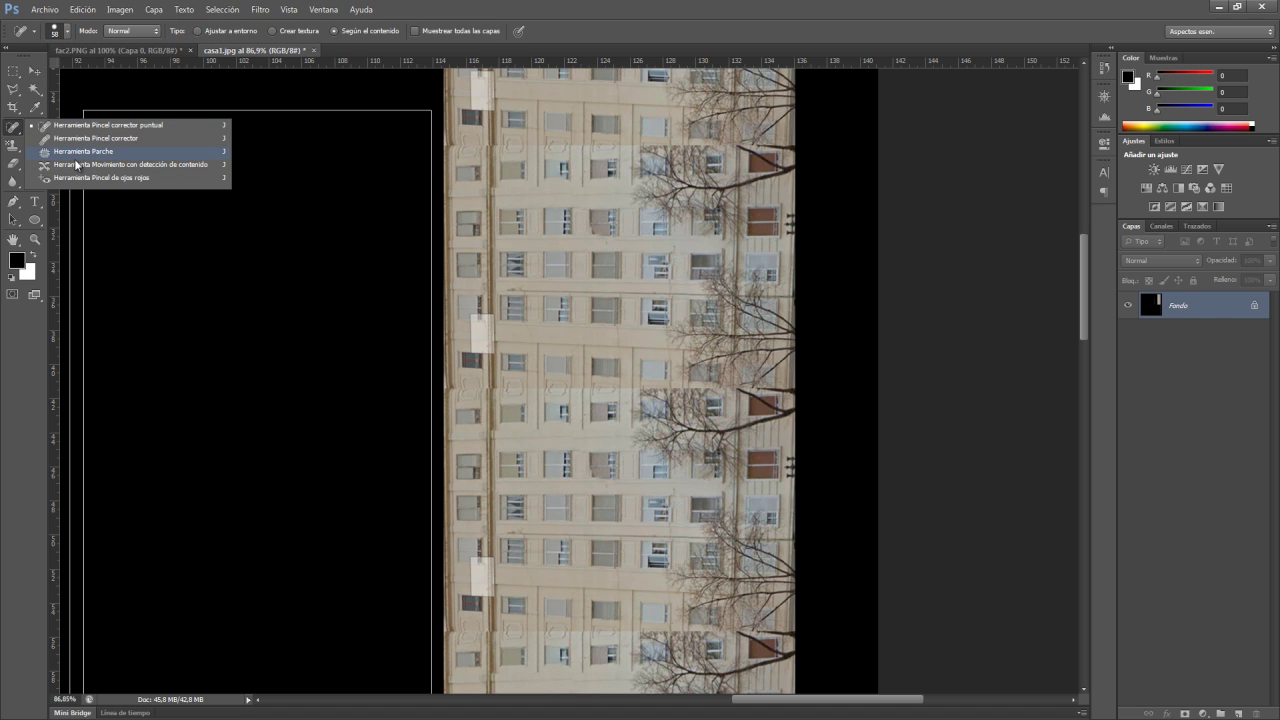
{"action": "left_click", "coordinate": [85, 127]}
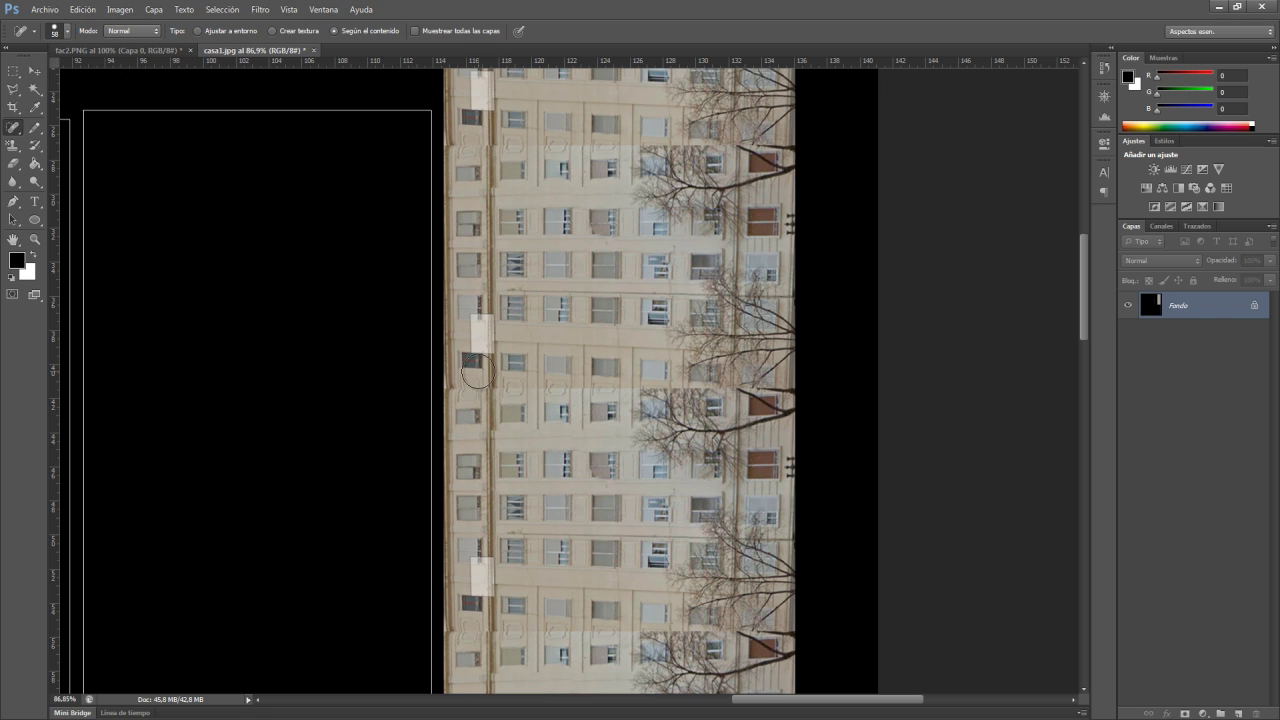
{"action": "right_click", "coordinate": [530, 378]}
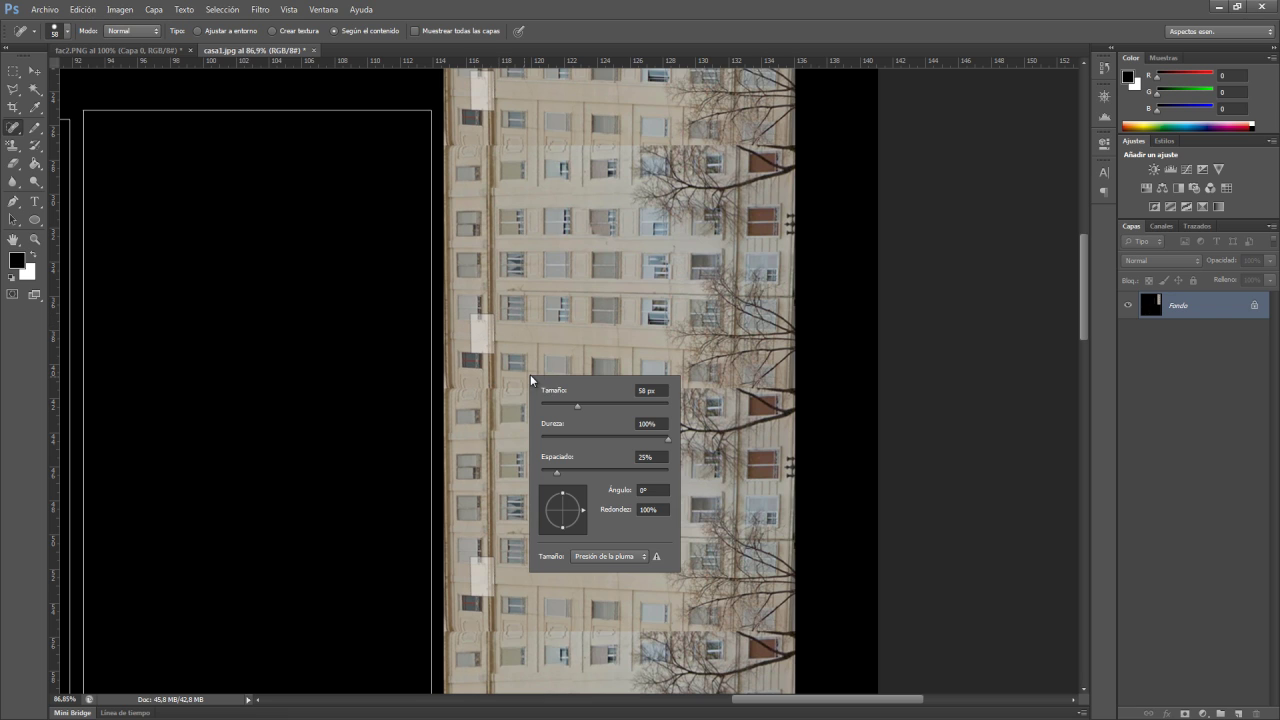
{"action": "left_click_drag", "start_coordinate": [560, 408], "coordinate": [551, 410]}
{"action": "key", "text": "Return"}
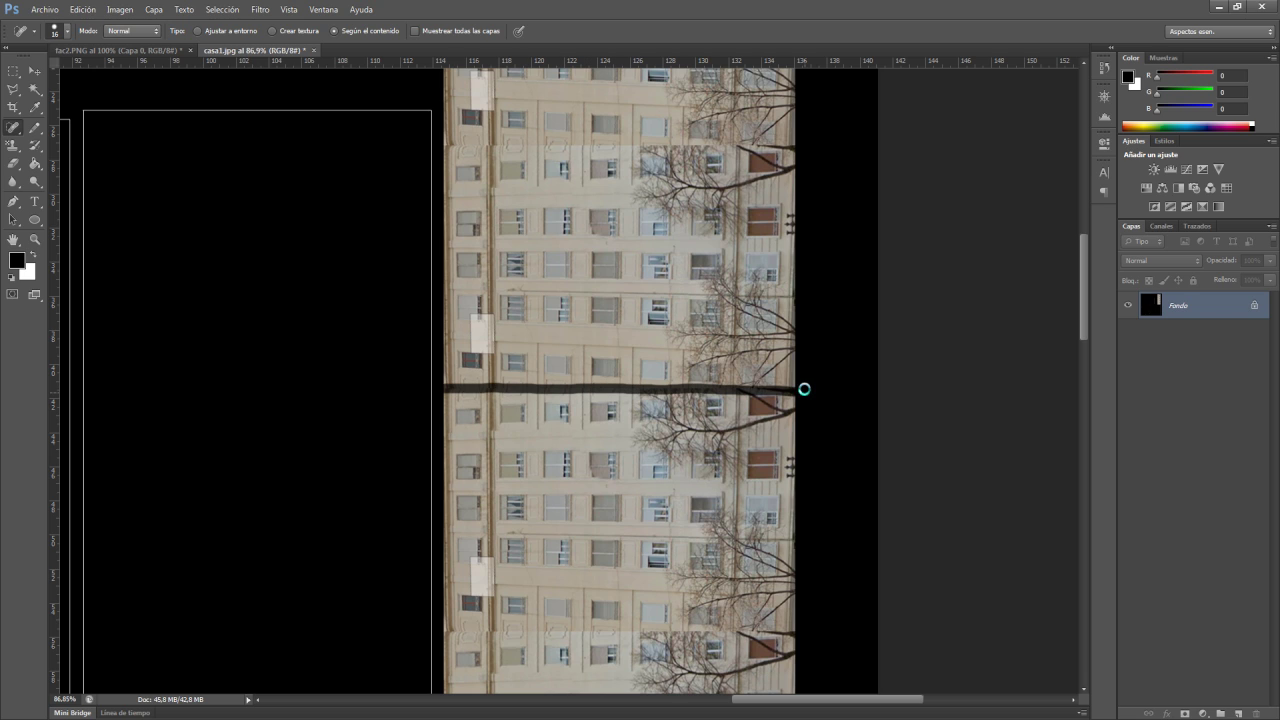
Paint along several dark horizontal seams across the tiled facade to heal them.
{"action": "left_click_drag", "start_coordinate": [804, 389], "coordinate": [804, 389]}
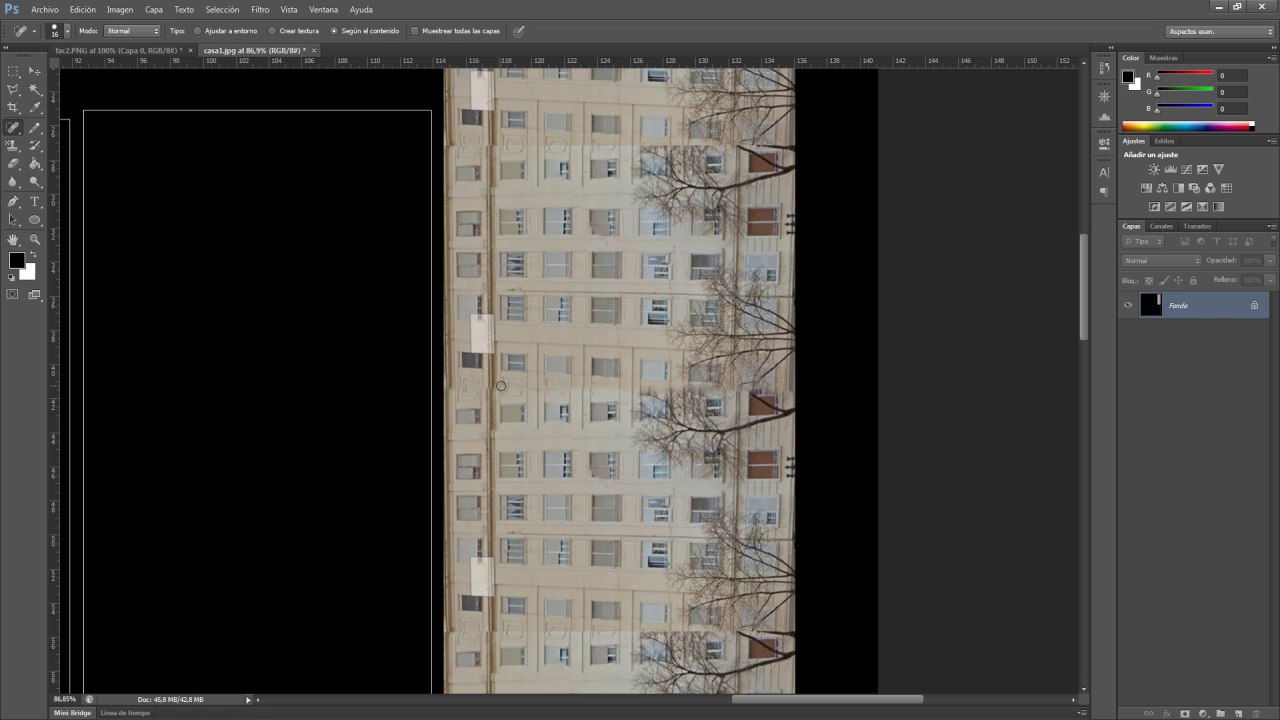
{"action": "left_click_drag", "start_coordinate": [500, 385], "coordinate": [688, 391]}
{"action": "scroll", "coordinate": [500, 330], "scroll_direction": "up", "scroll_amount": 3}
{"action": "scroll", "coordinate": [445, 276], "scroll_direction": "up", "scroll_amount": 3}
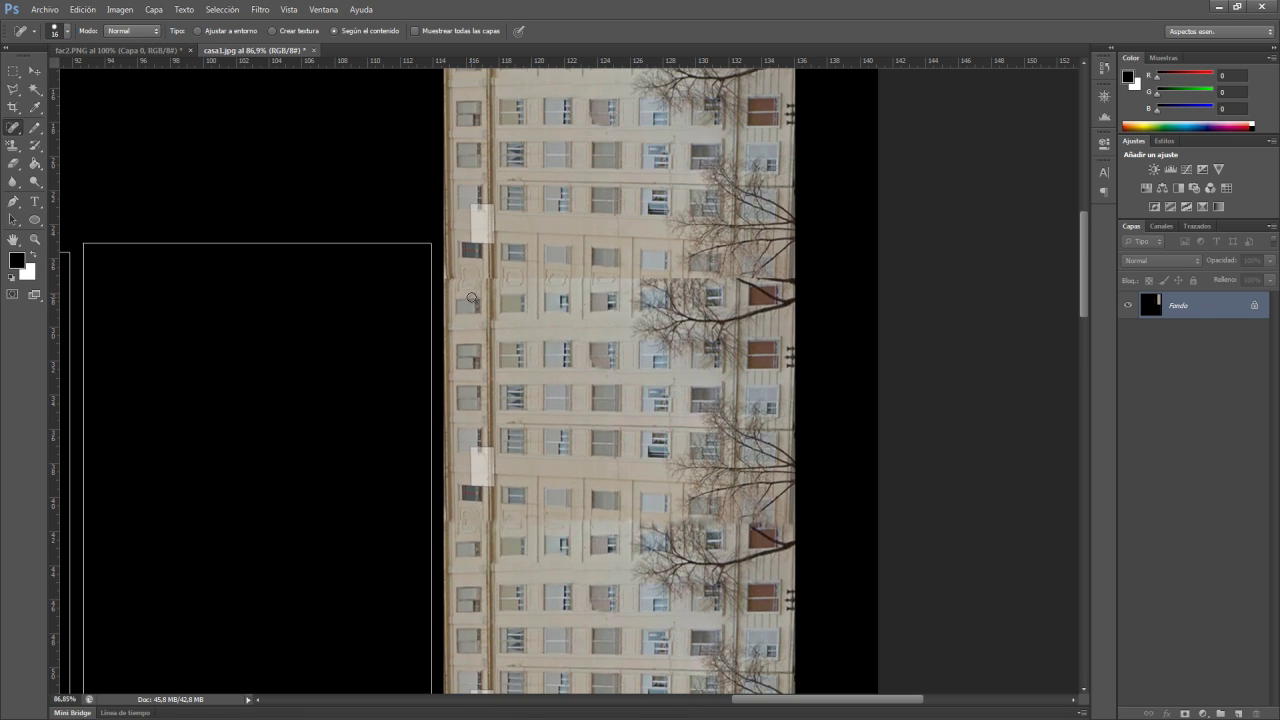
{"action": "left_click_drag", "start_coordinate": [445, 276], "coordinate": [670, 288]}
{"action": "left_click_drag", "start_coordinate": [578, 280], "coordinate": [822, 280]}
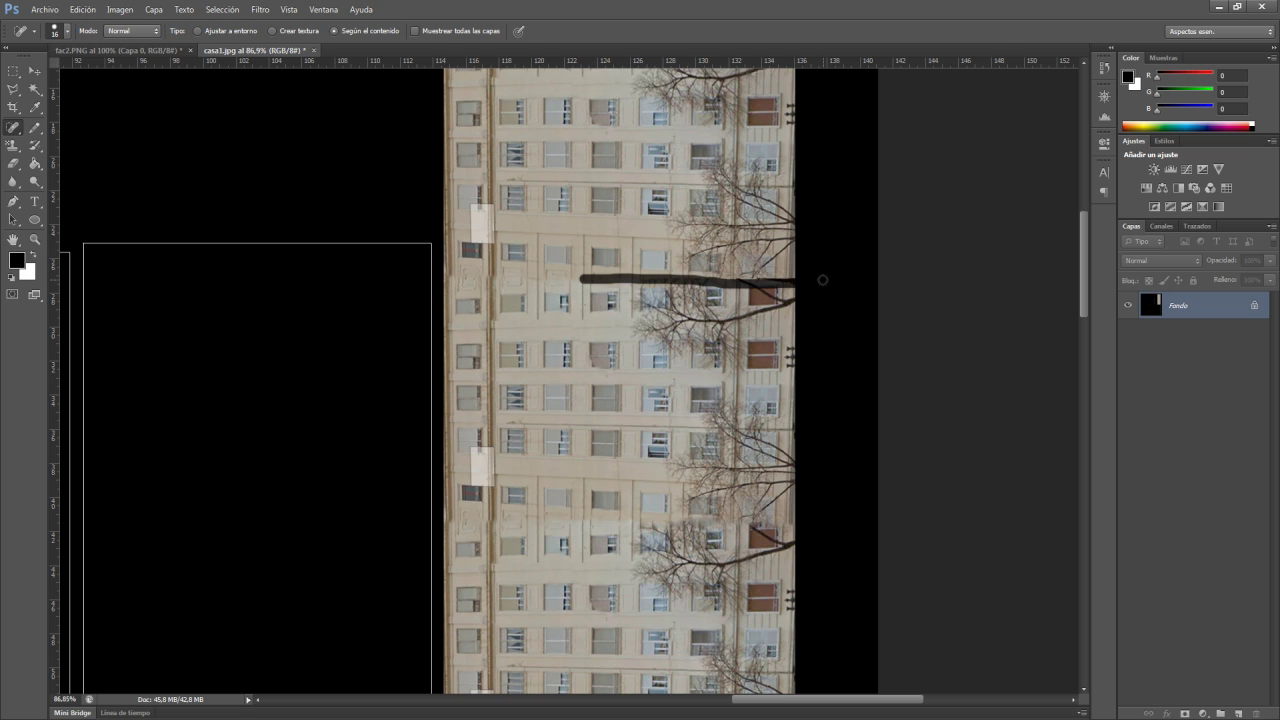
{"action": "scroll", "coordinate": [603, 343], "scroll_direction": "up", "scroll_amount": 2}
{"action": "scroll", "coordinate": [603, 343], "scroll_direction": "up", "scroll_amount": 2}
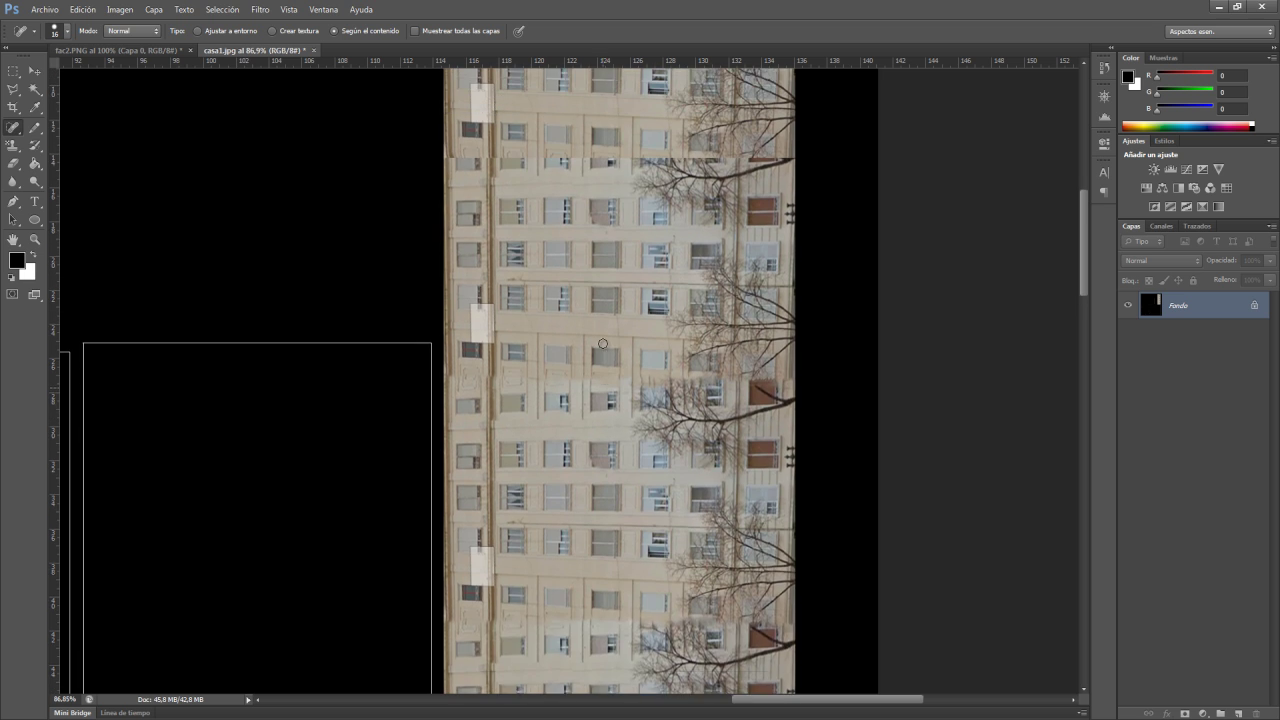
{"action": "scroll", "coordinate": [603, 343], "scroll_direction": "up", "scroll_amount": 2}
{"action": "left_click_drag", "start_coordinate": [444, 235], "coordinate": [790, 237]}
{"action": "scroll", "coordinate": [660, 304], "scroll_direction": "up", "scroll_amount": 2}
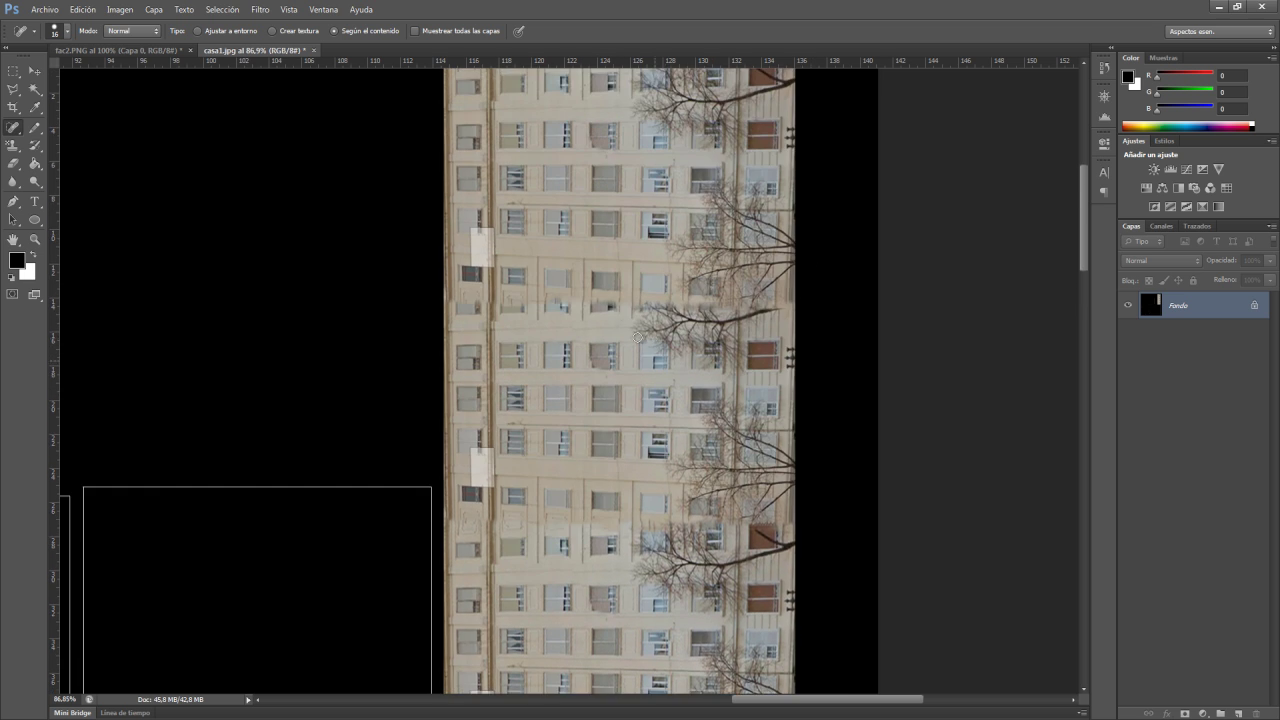
{"action": "scroll", "coordinate": [558, 306], "scroll_direction": "up", "scroll_amount": 3}
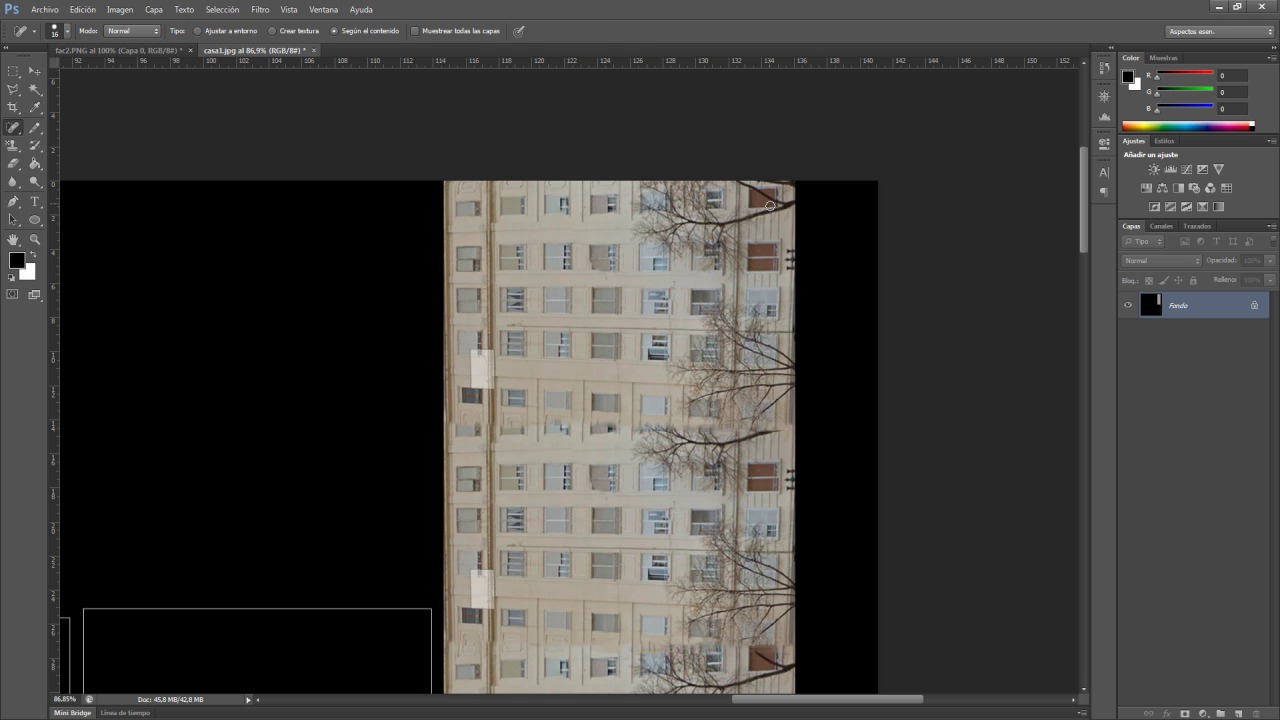
{"action": "scroll", "coordinate": [634, 320], "scroll_direction": "down", "scroll_amount": 2}
{"action": "scroll", "coordinate": [631, 380], "scroll_direction": "down", "scroll_amount": 2}
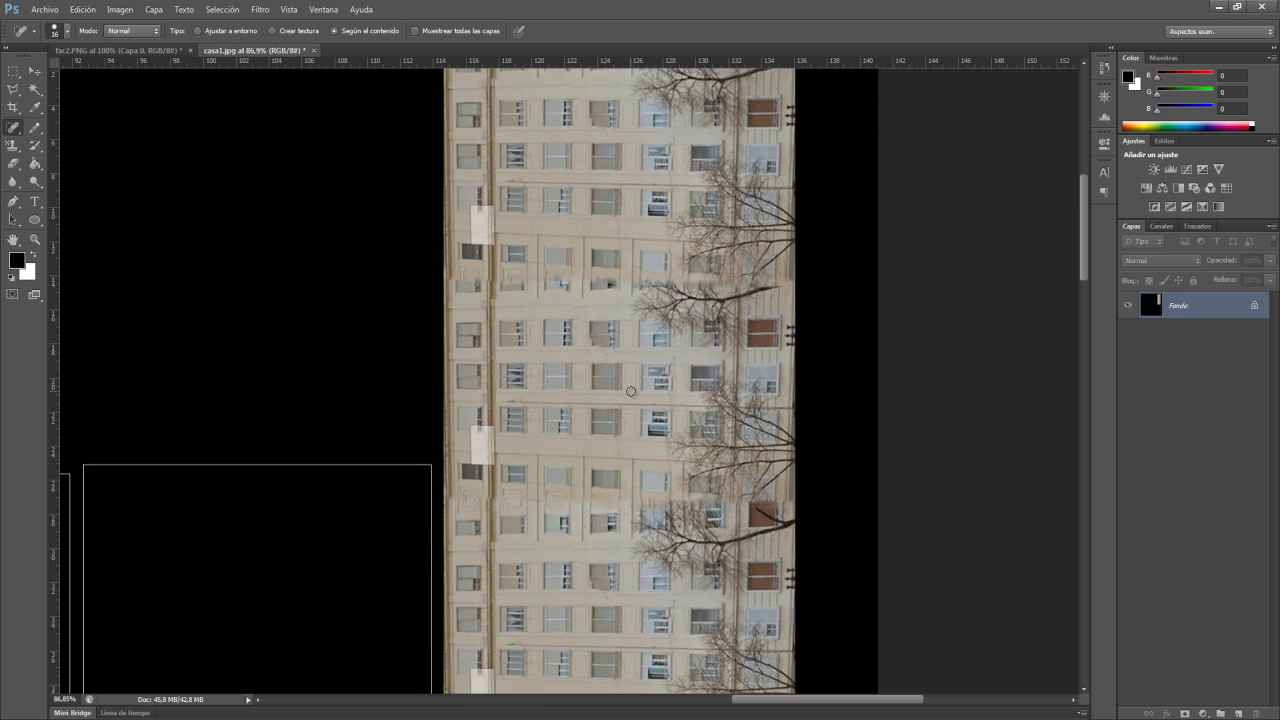
{"action": "scroll", "coordinate": [631, 380], "scroll_direction": "down", "scroll_amount": 3}
{"action": "scroll", "coordinate": [617, 383], "scroll_direction": "down", "scroll_amount": 3, "text": "alt"}
{"action": "scroll", "coordinate": [617, 383], "scroll_direction": "down", "scroll_amount": 1, "text": "alt"}
{"action": "scroll", "coordinate": [531, 423], "scroll_direction": "down", "scroll_amount": 2}
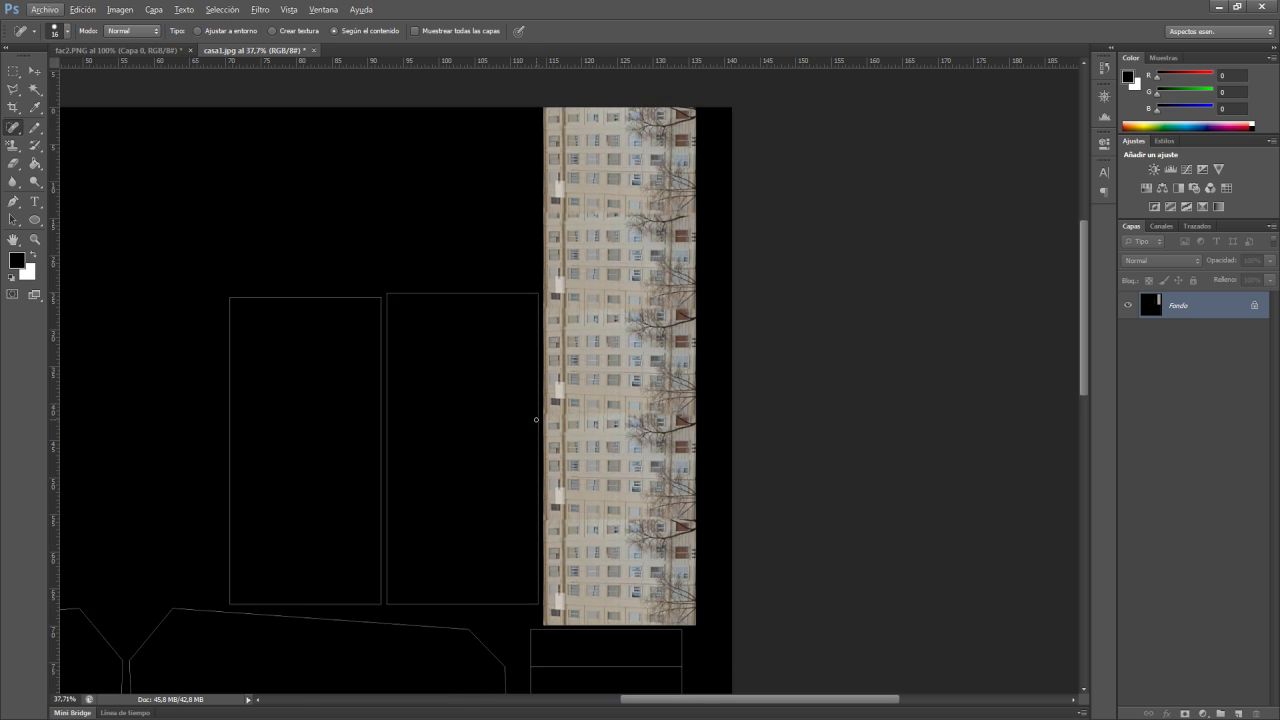
{"action": "scroll", "coordinate": [528, 430], "scroll_direction": "down", "scroll_amount": 1}
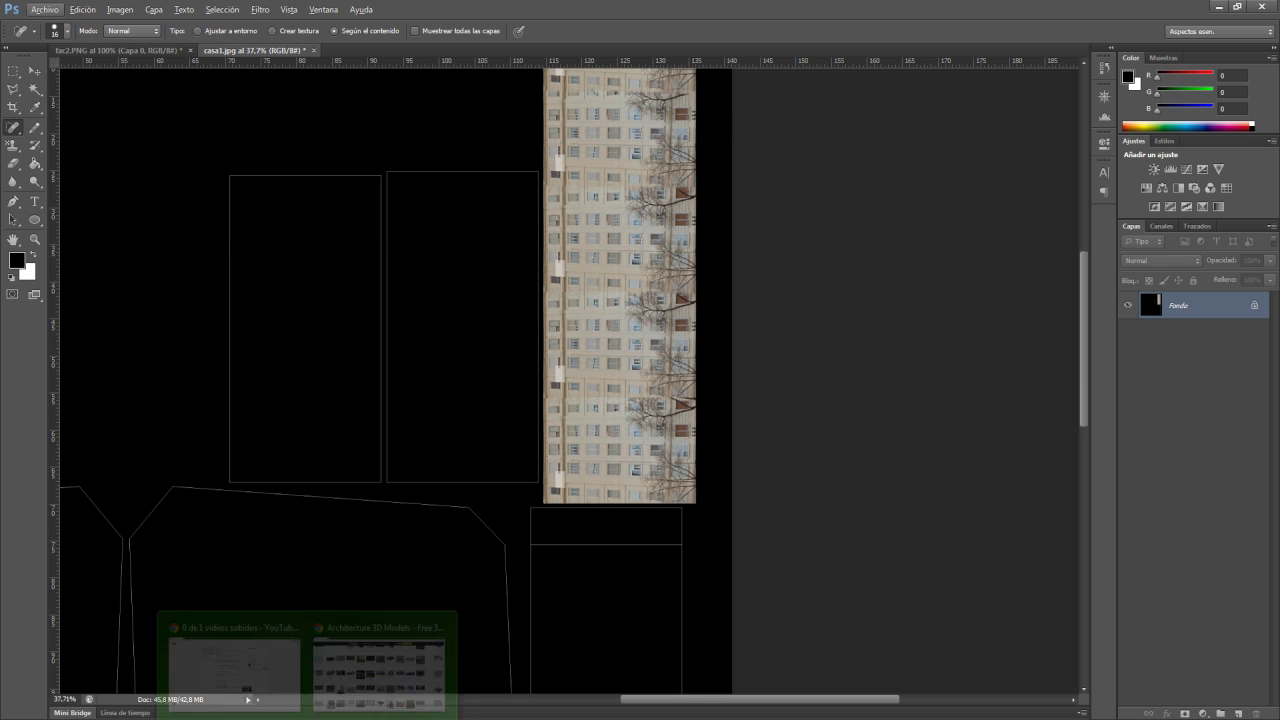
Drag fac1.jpg from the proyect folder onto the casa1 canvas.
{"action": "left_click", "coordinate": [357, 690]}
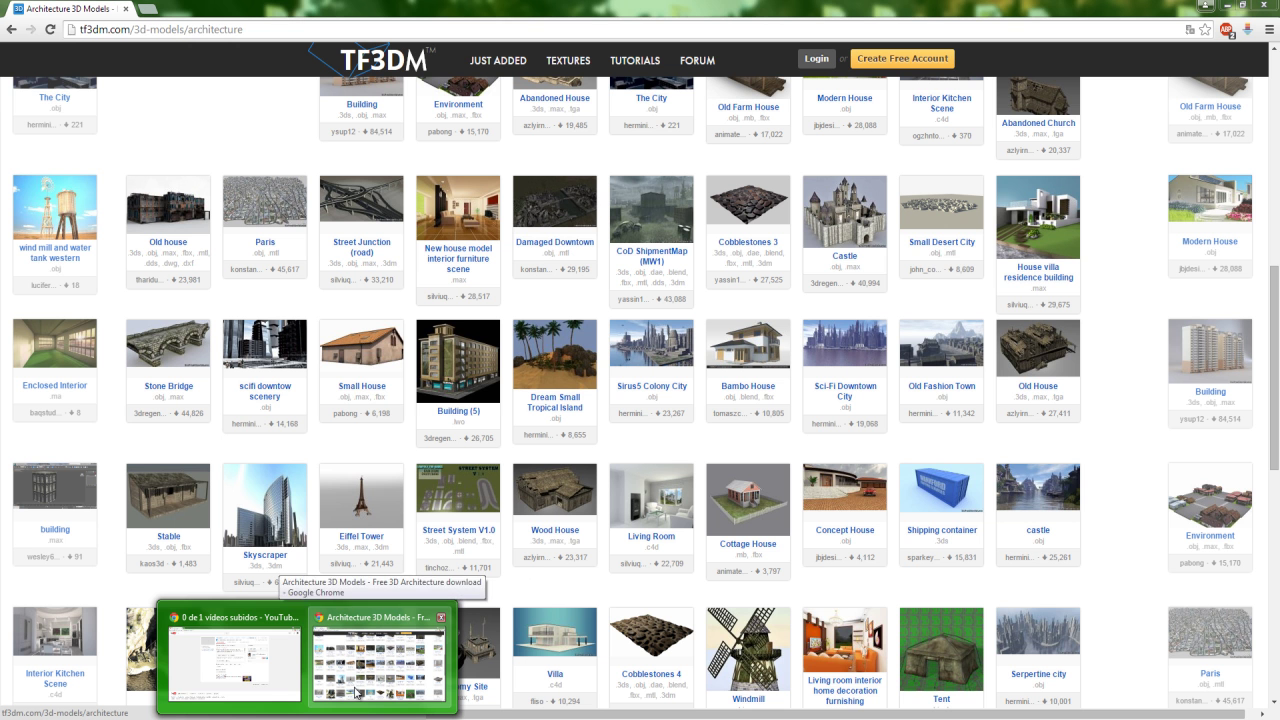
{"action": "left_click", "coordinate": [330, 660]}
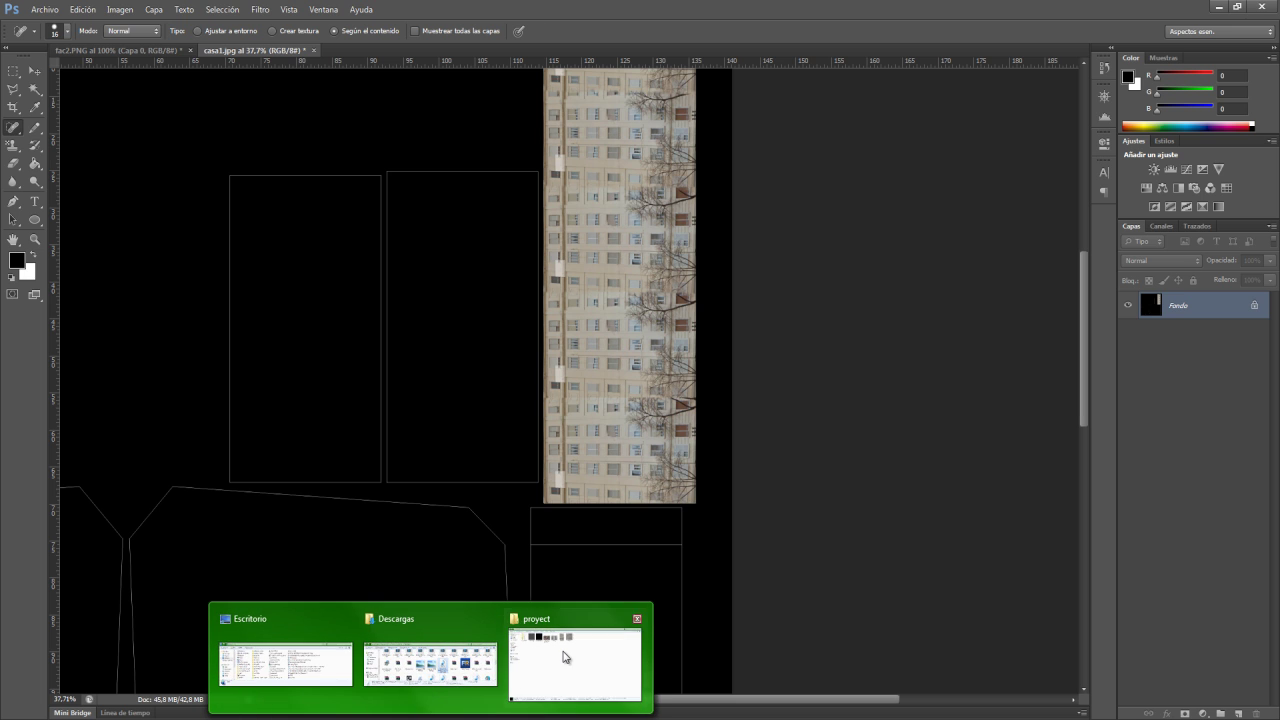
{"action": "left_click", "coordinate": [565, 657]}
{"action": "mouse_move", "coordinate": [442, 108]}
{"action": "left_mouse_down"}
{"action": "mouse_move", "coordinate": [412, 678]}
{"action": "mouse_move", "coordinate": [486, 471]}
{"action": "left_mouse_up"}
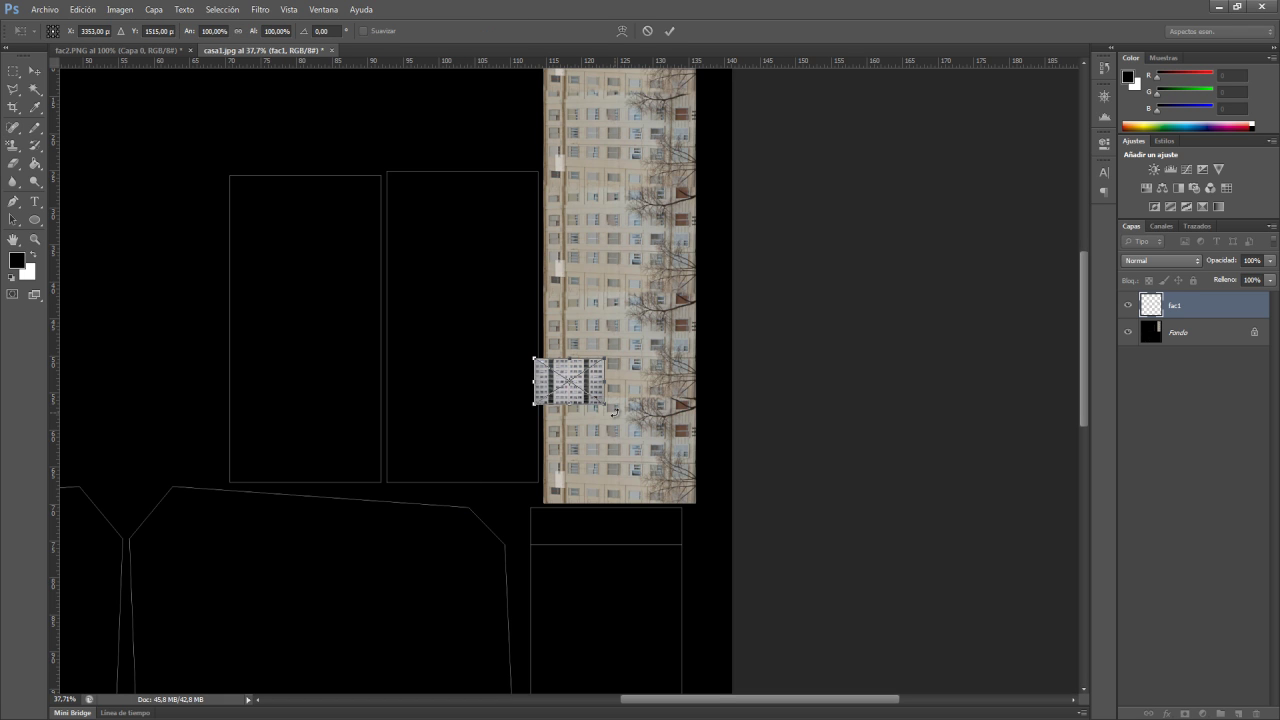
Rotate fac1 −90° and move it into the empty outlined rectangle.
{"action": "mouse_move", "coordinate": [613, 411]}
{"action": "left_mouse_down"}
{"action": "mouse_move", "coordinate": [612, 306]}
{"action": "mouse_move", "coordinate": [594, 311]}
{"action": "left_mouse_up"}
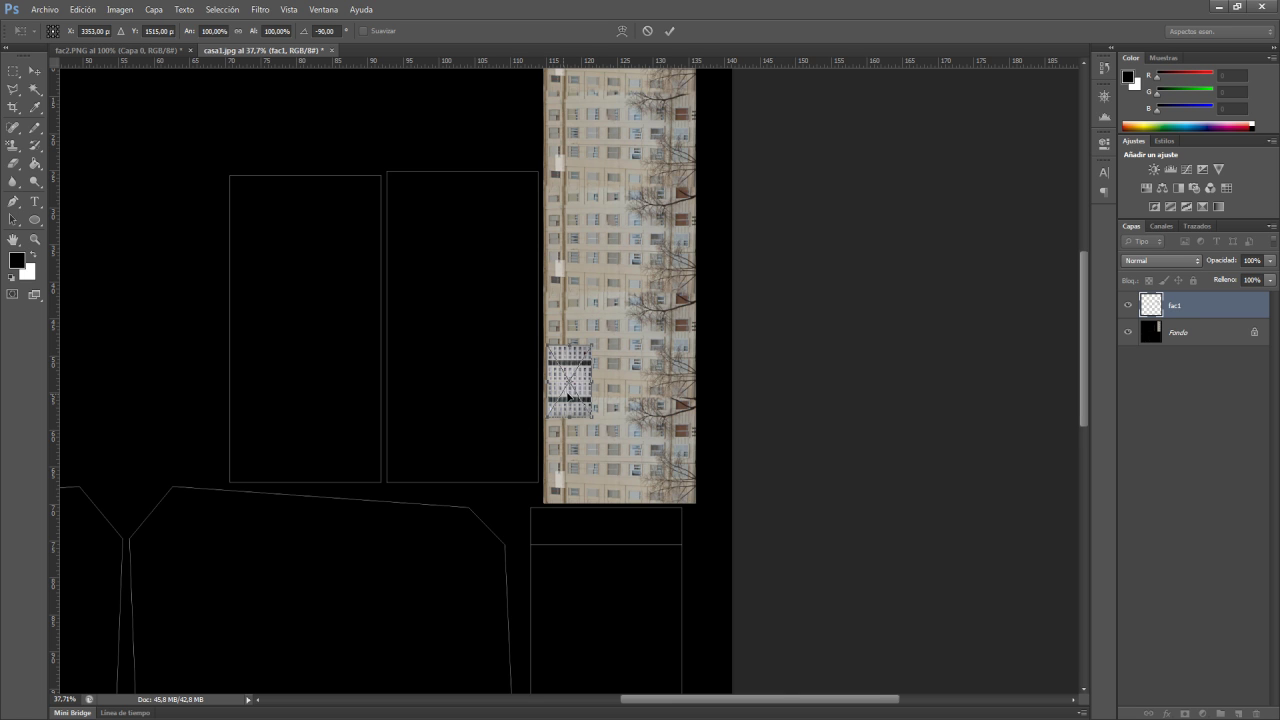
{"action": "scroll", "coordinate": [569, 396], "scroll_direction": "up", "scroll_amount": 2, "text": "alt"}
{"action": "scroll", "coordinate": [574, 400], "scroll_direction": "up", "scroll_amount": 2, "text": "alt"}
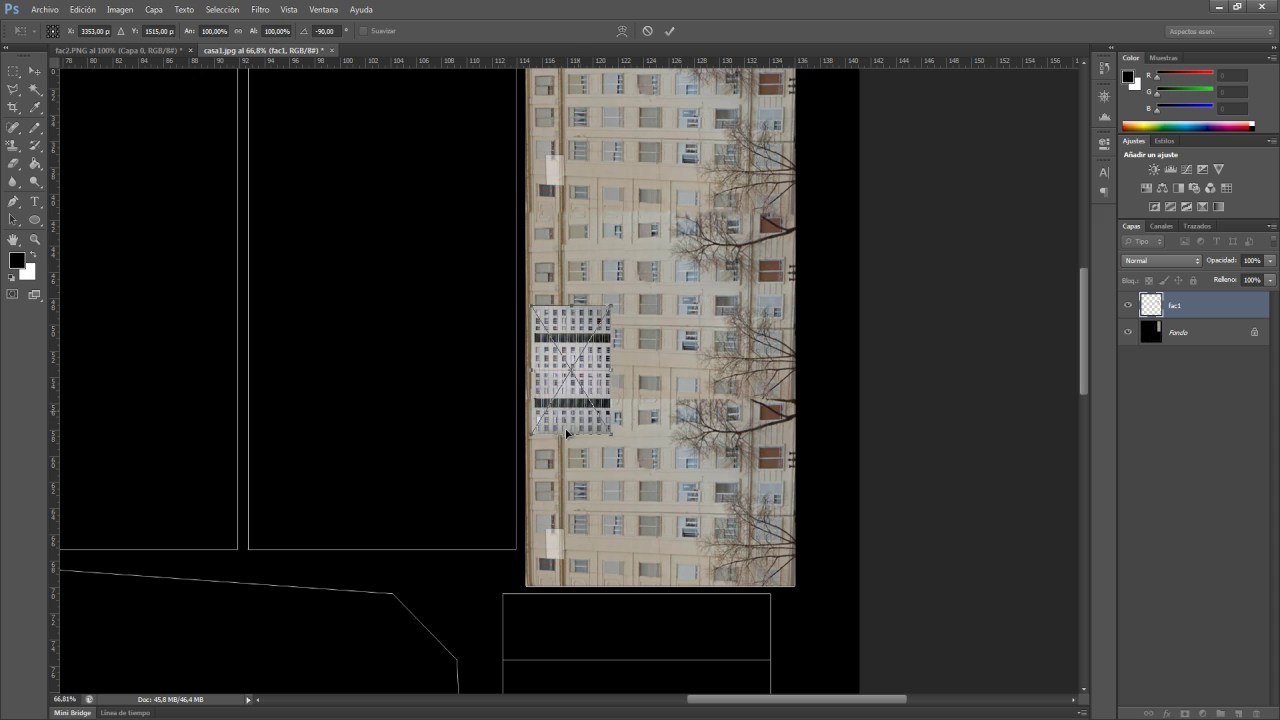
{"action": "left_click_drag", "start_coordinate": [566, 432], "coordinate": [295, 527]}
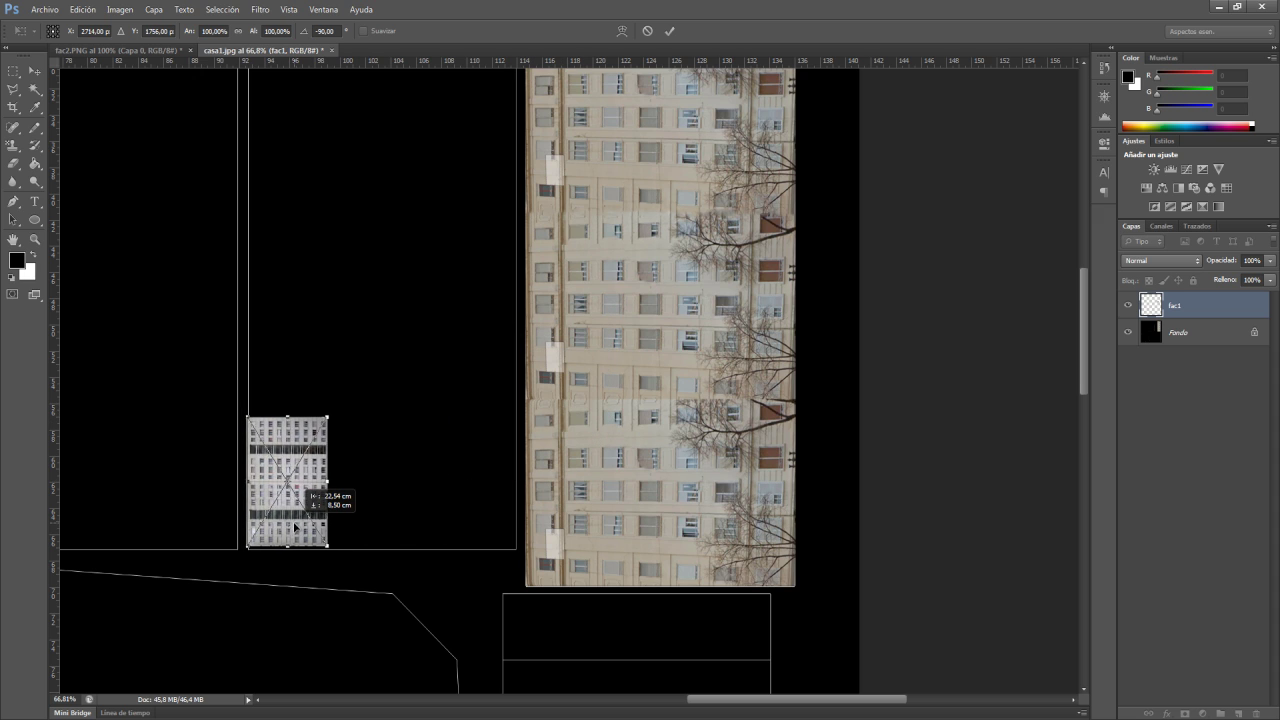
{"action": "left_click_drag", "start_coordinate": [295, 527], "coordinate": [296, 531]}
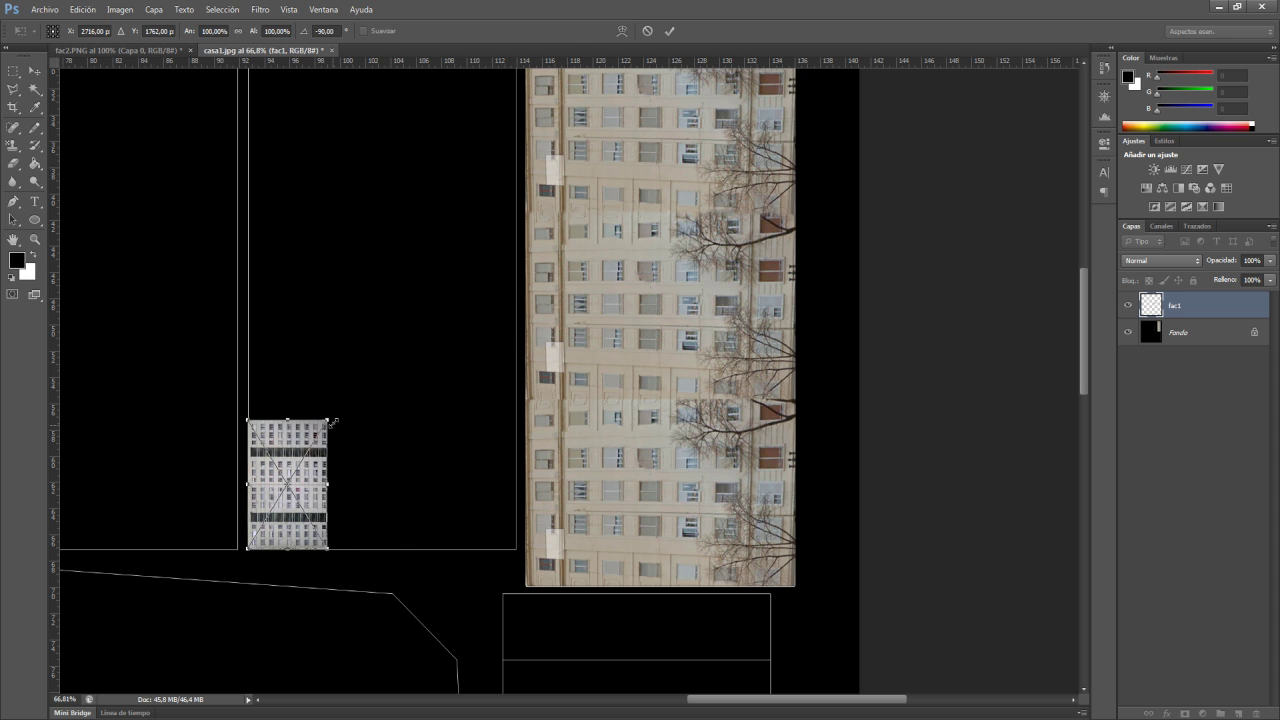
Enlarge fac1 proportionally to the rectangle's full width and apply the transform.
{"action": "left_click_drag", "start_coordinate": [329, 417], "coordinate": [595, 167]}
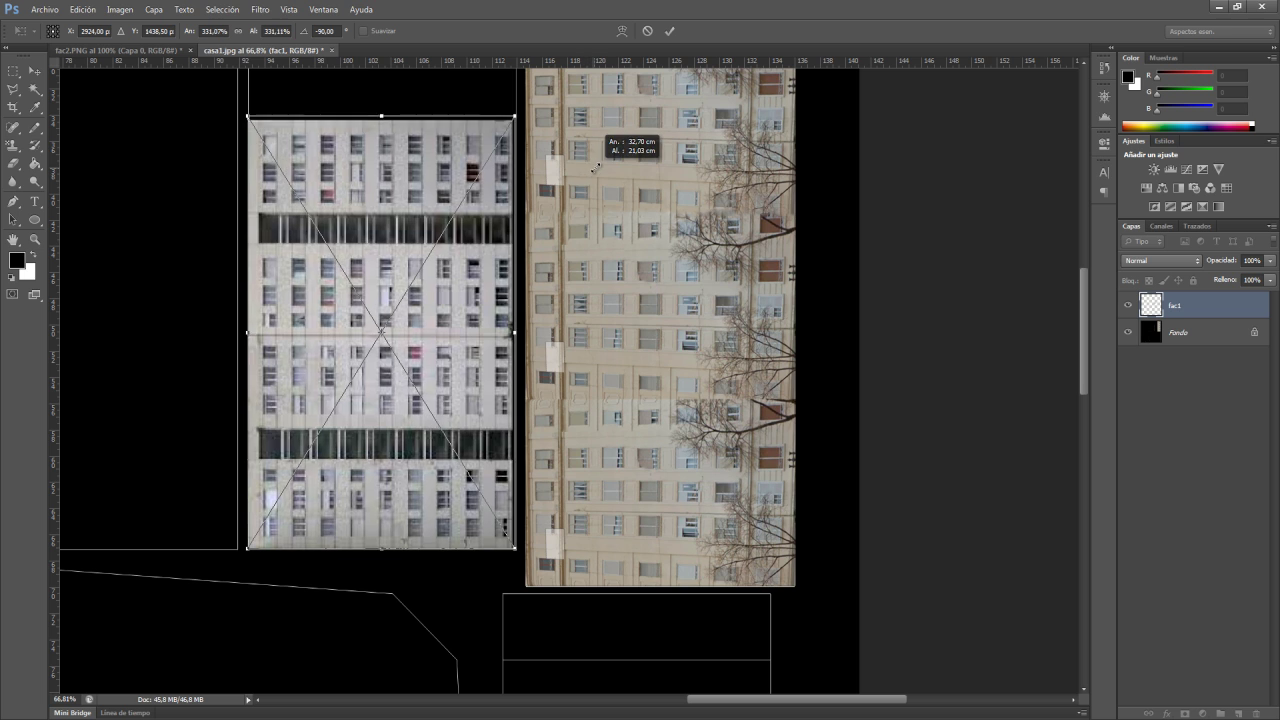
{"action": "left_click_drag", "start_coordinate": [595, 167], "coordinate": [593, 169]}
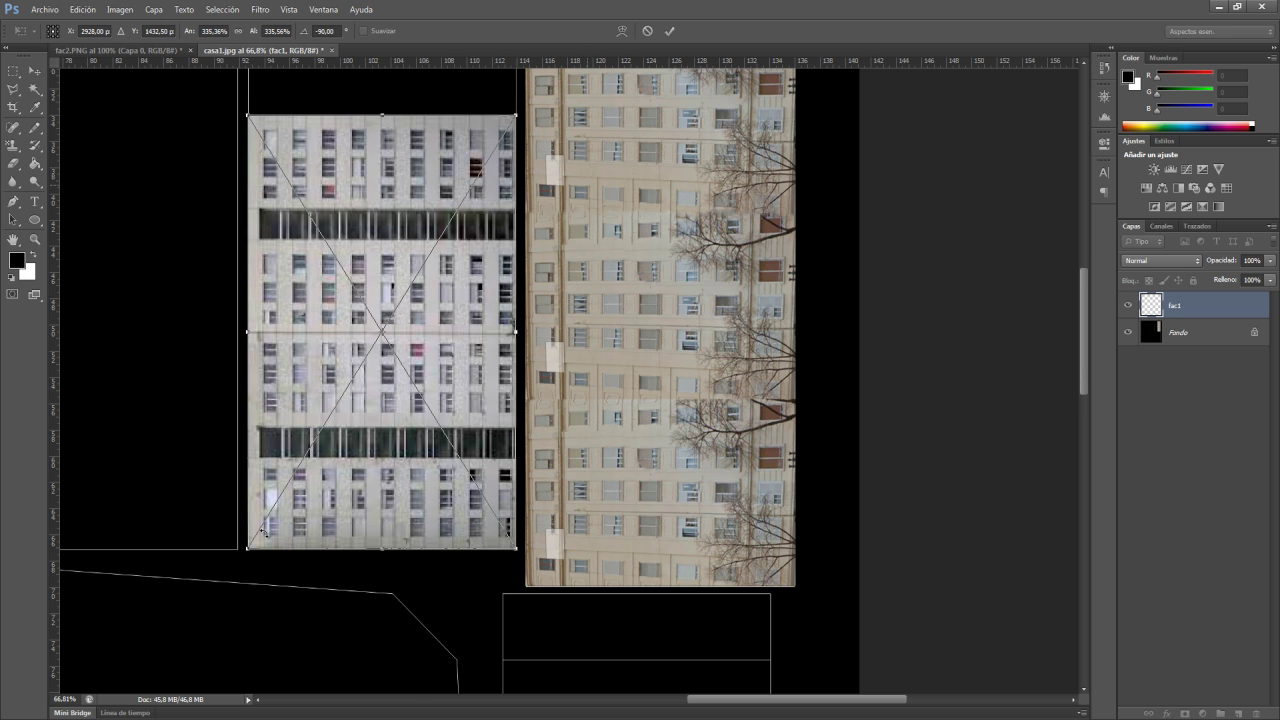
{"action": "scroll", "coordinate": [378, 460], "scroll_direction": "up", "scroll_amount": 2}
{"action": "scroll", "coordinate": [378, 460], "scroll_direction": "up", "scroll_amount": 3}
{"action": "scroll", "coordinate": [363, 457], "scroll_direction": "up", "scroll_amount": 2}
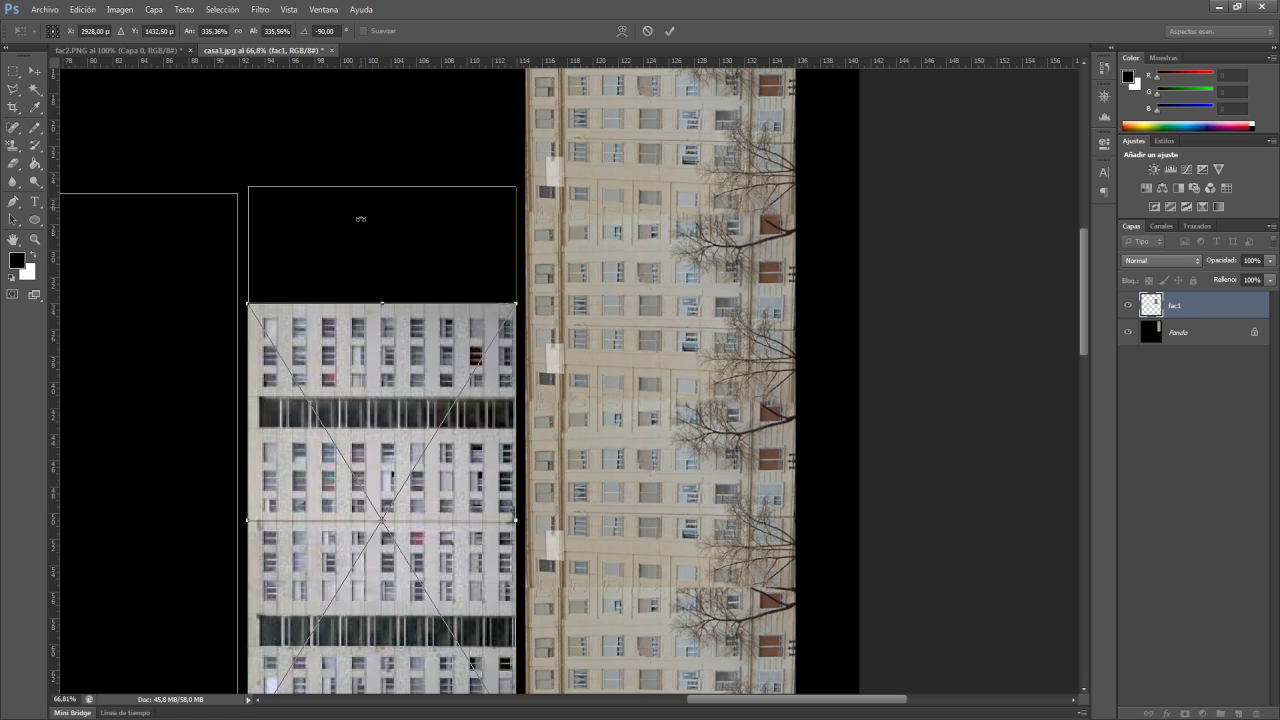
{"action": "left_click_drag", "start_coordinate": [382, 300], "coordinate": [395, 190]}
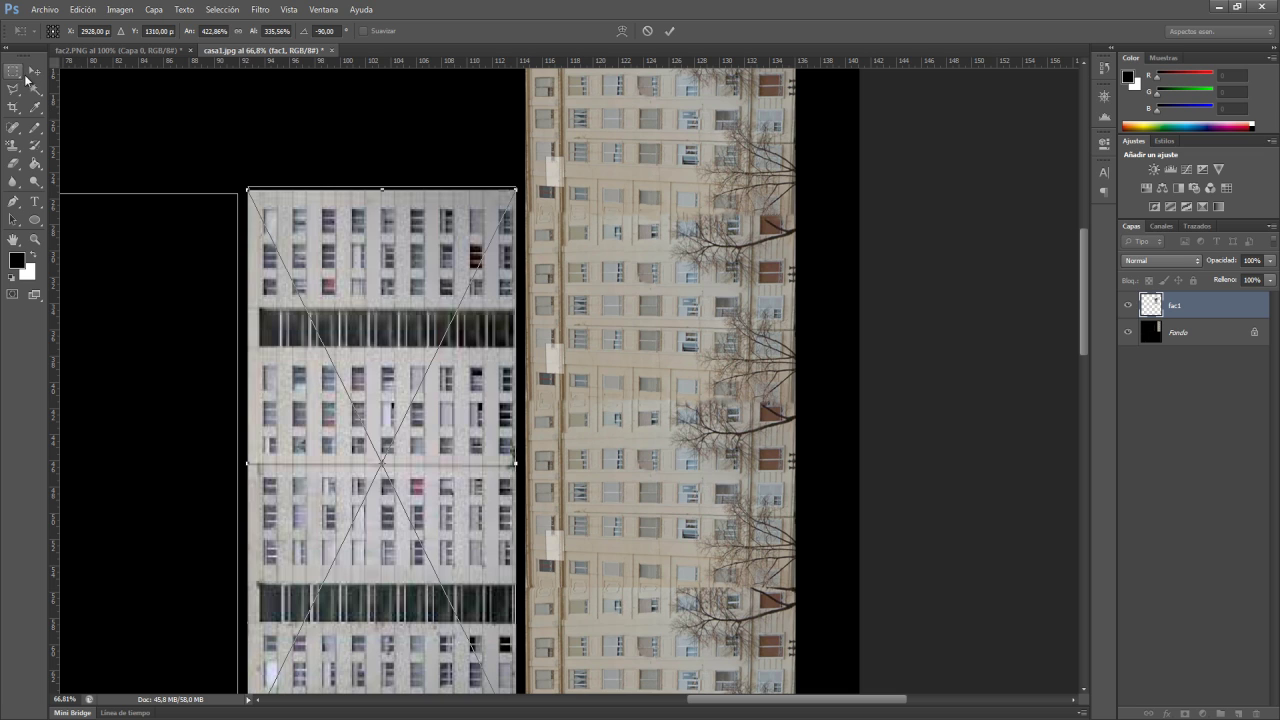
{"action": "key", "text": "ctrl+z"}
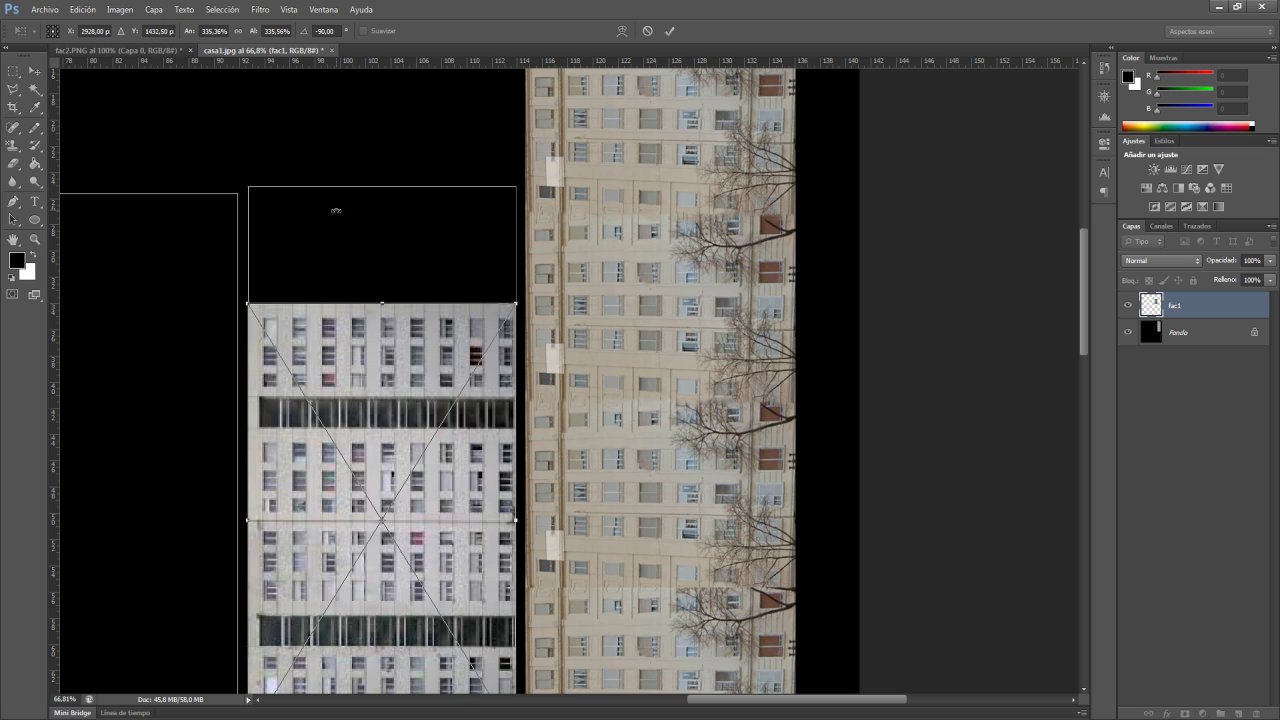
{"action": "left_click", "coordinate": [30, 75]}
Duplicate the fac1 strip upward and delete the extra fac1 copia 2 layer.
{"action": "left_click", "coordinate": [572, 278]}
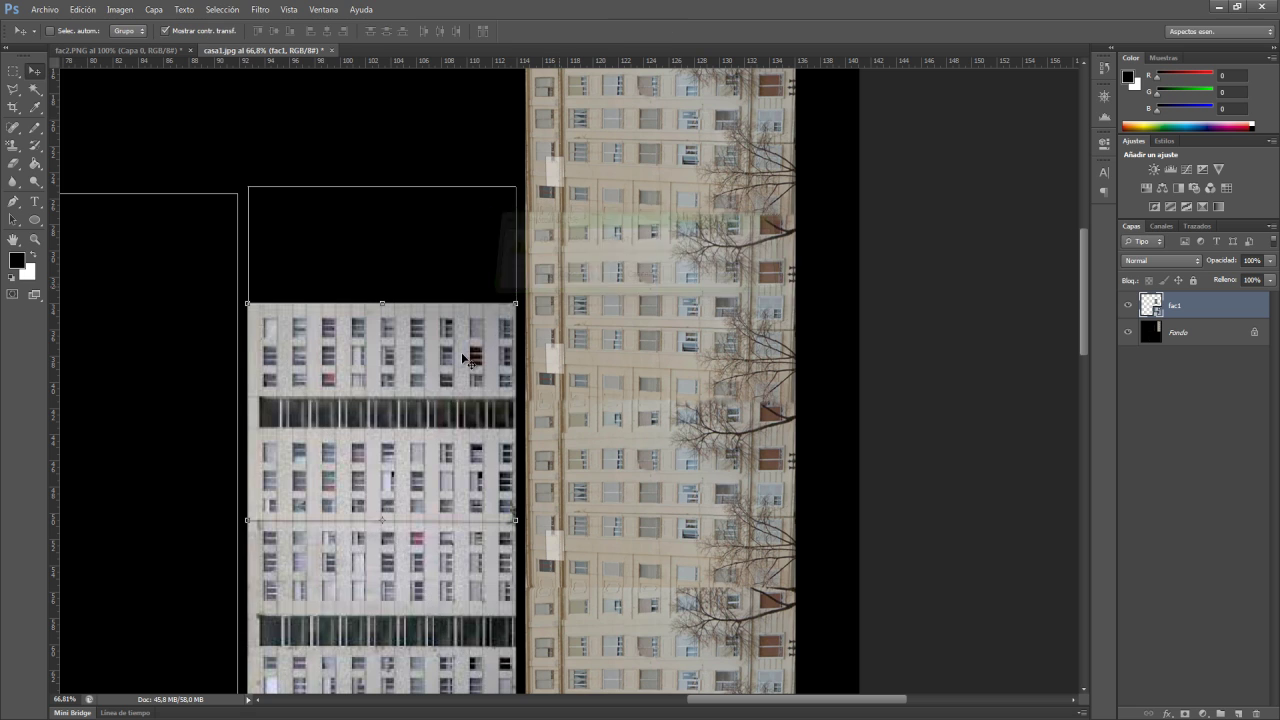
{"action": "mouse_move", "coordinate": [399, 440]}
{"action": "left_mouse_down", "text": "alt"}
{"action": "mouse_move", "coordinate": [400, 190]}
{"action": "mouse_move", "coordinate": [388, 193]}
{"action": "left_mouse_up", "text": "alt"}
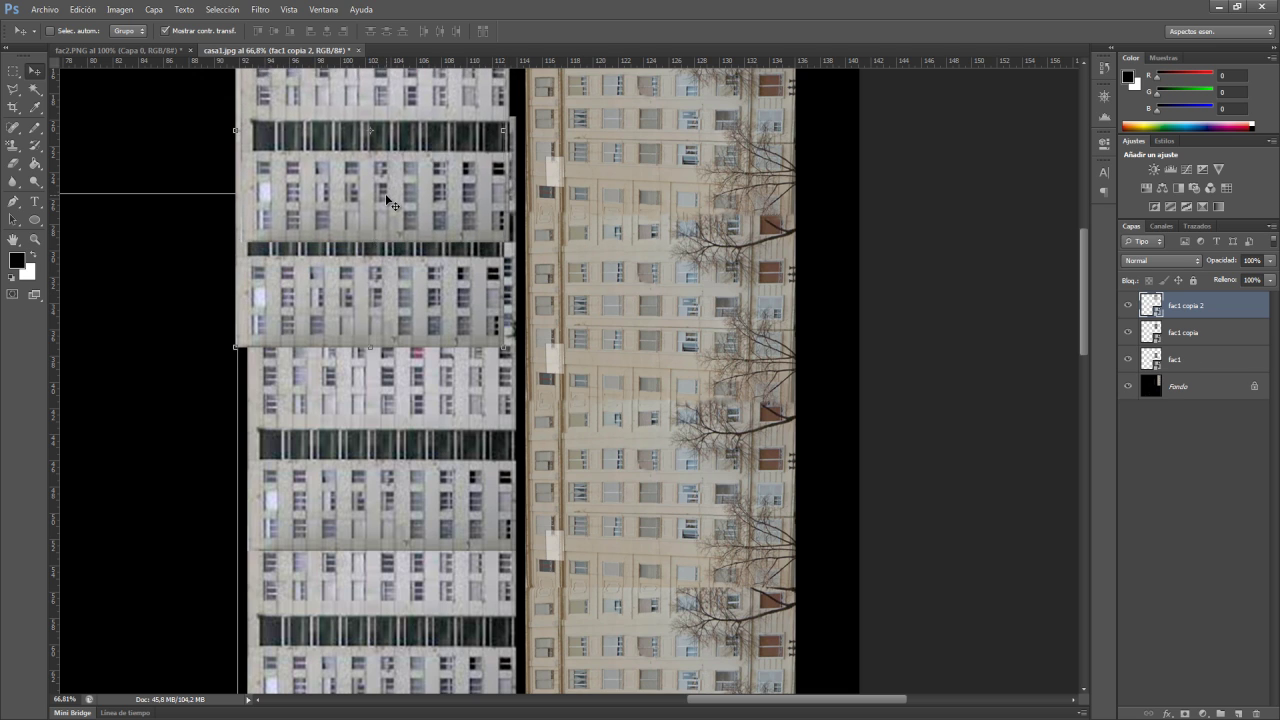
{"action": "mouse_move", "coordinate": [388, 193]}
{"action": "left_mouse_down"}
{"action": "mouse_move", "coordinate": [419, 18]}
{"action": "mouse_move", "coordinate": [433, 113]}
{"action": "left_mouse_up"}
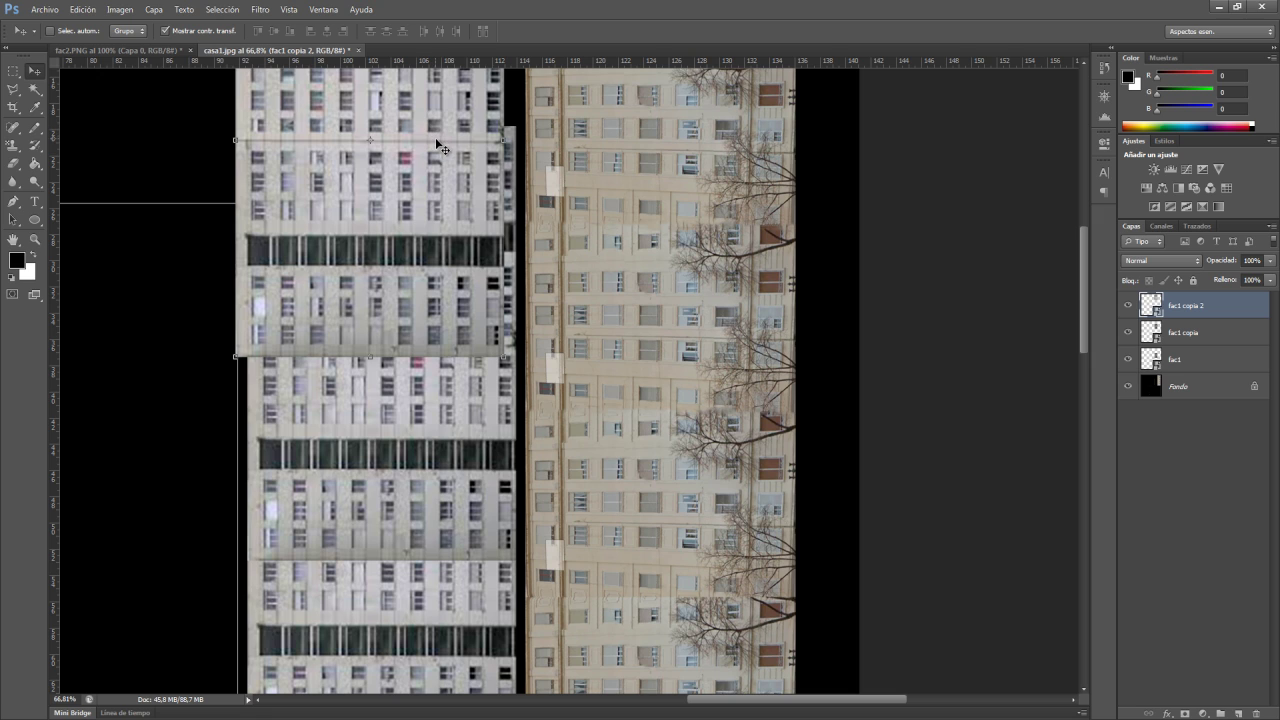
{"action": "key", "text": "Delete"}
{"action": "mouse_move", "coordinate": [425, 175]}
{"action": "left_mouse_down"}
{"action": "mouse_move", "coordinate": [385, 158]}
{"action": "mouse_move", "coordinate": [385, 176]}
{"action": "left_mouse_up"}
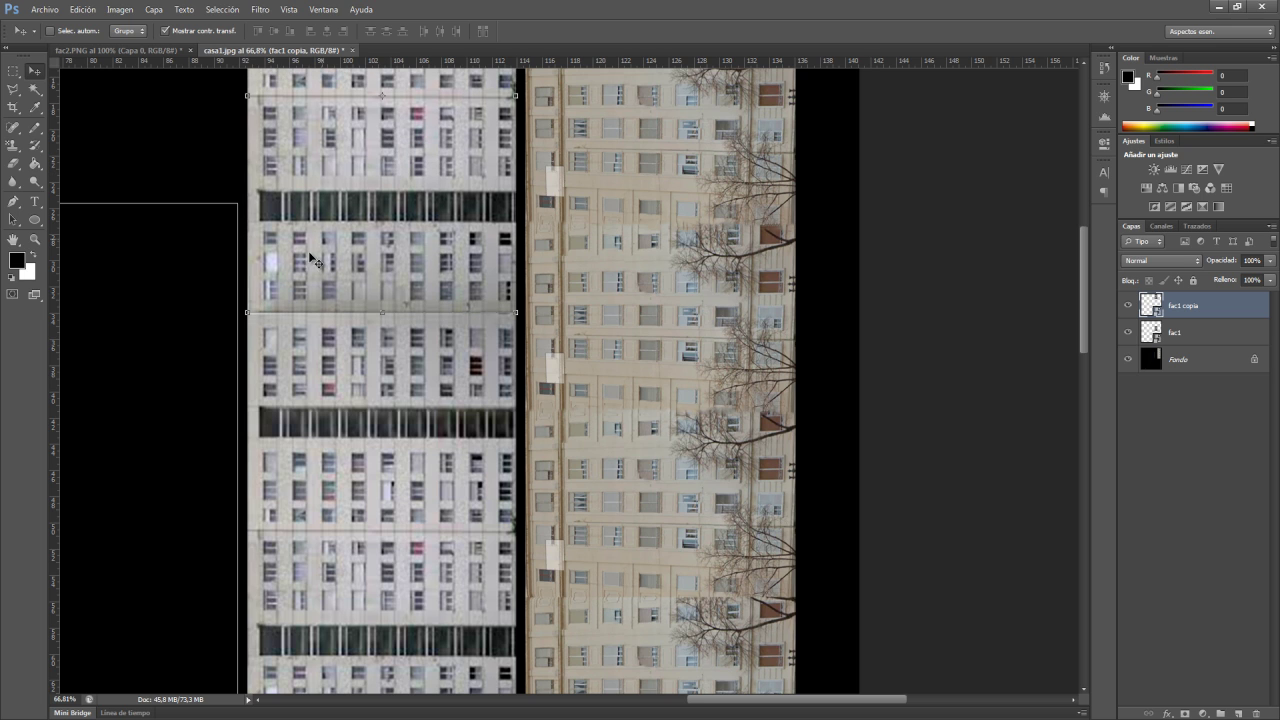
{"action": "scroll", "coordinate": [390, 310], "scroll_direction": "down", "scroll_amount": 1}
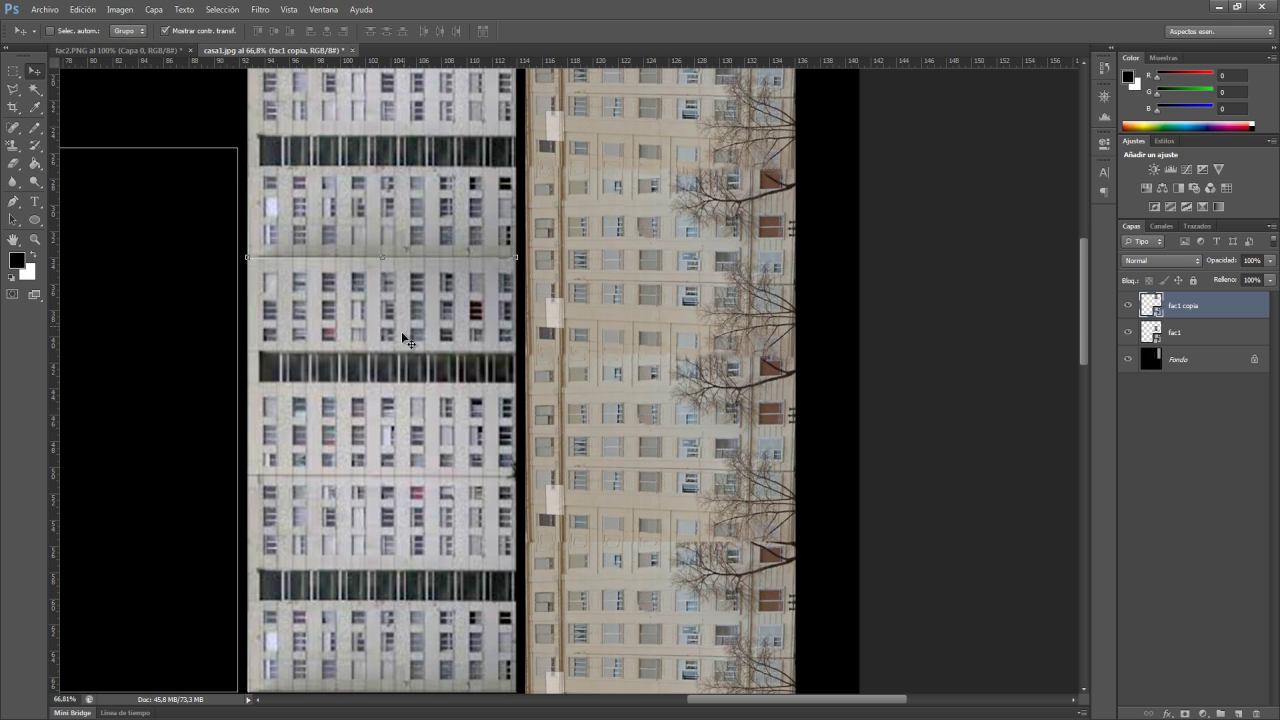
{"action": "scroll", "coordinate": [448, 361], "scroll_direction": "down", "scroll_amount": 1, "text": "alt"}
{"action": "scroll", "coordinate": [448, 361], "scroll_direction": "down", "scroll_amount": 1, "text": "alt"}
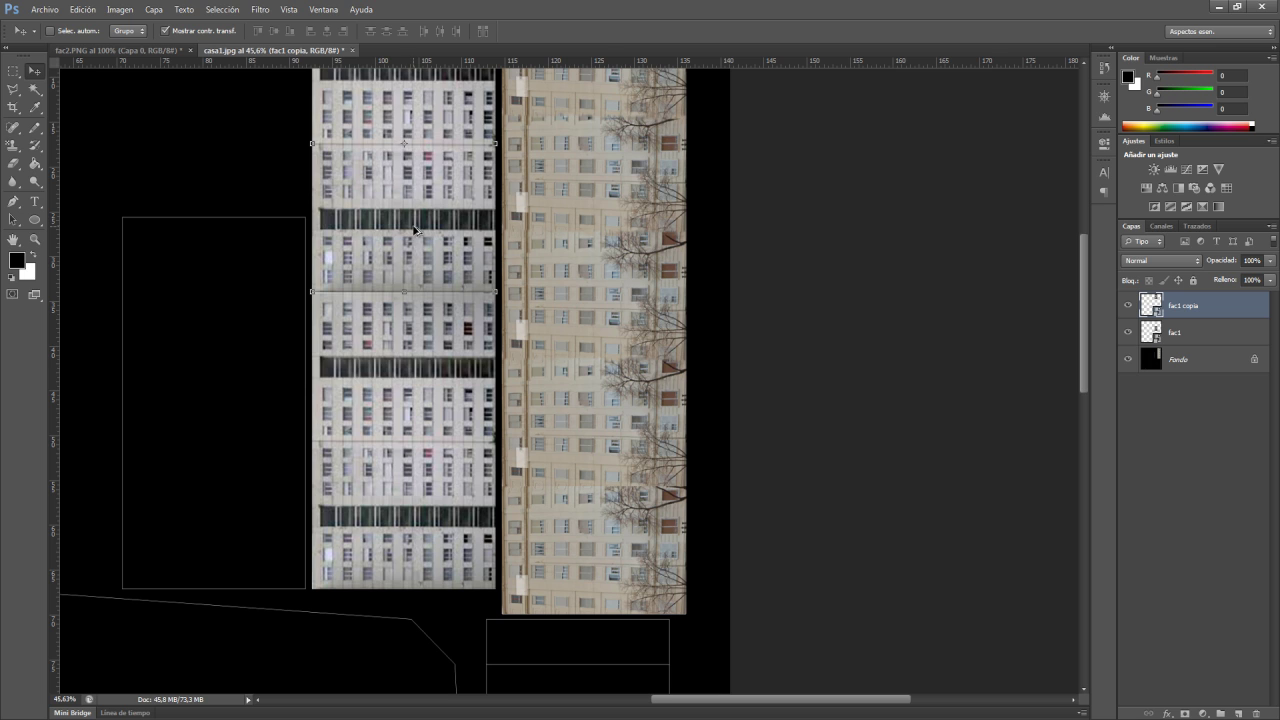
Place the copy in the left rectangle, duplicate it and stretch it upward to fill.
{"action": "left_click_drag", "start_coordinate": [415, 230], "coordinate": [224, 522]}
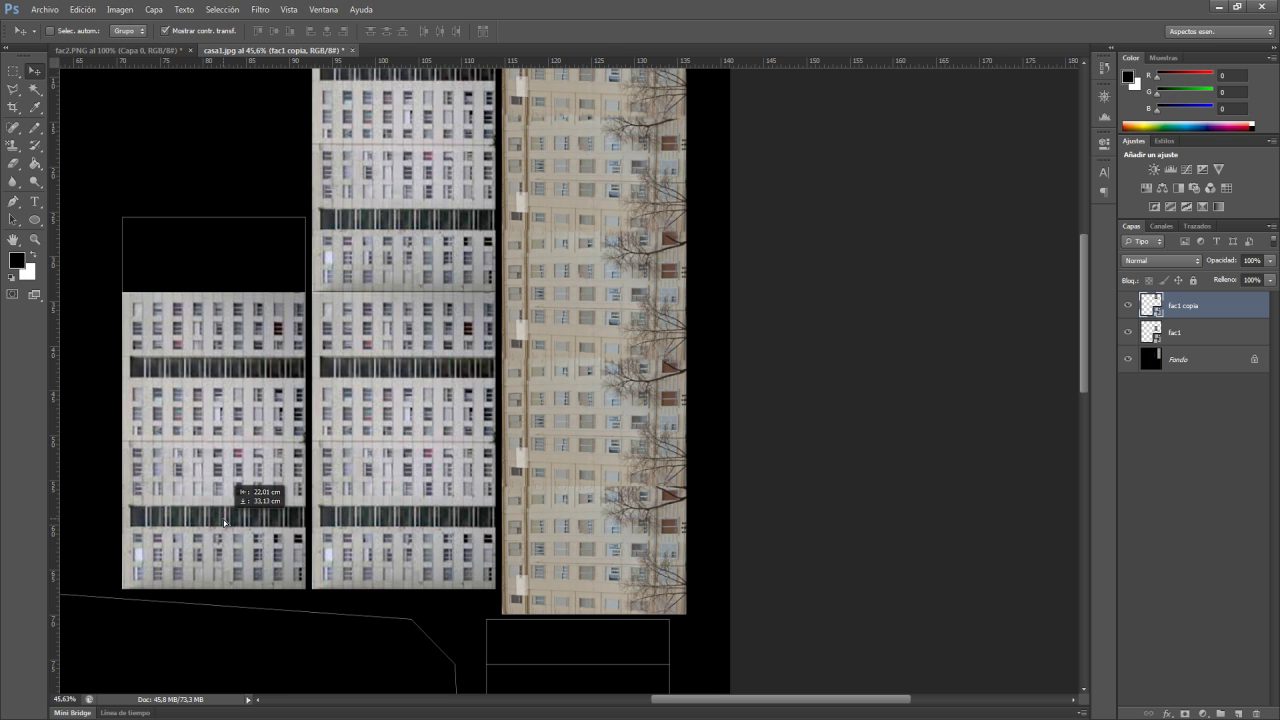
{"action": "key", "text": "ctrl+j"}
{"action": "key", "text": "ctrl+t"}
{"action": "left_click_drag", "start_coordinate": [213, 292], "coordinate": [222, 207]}
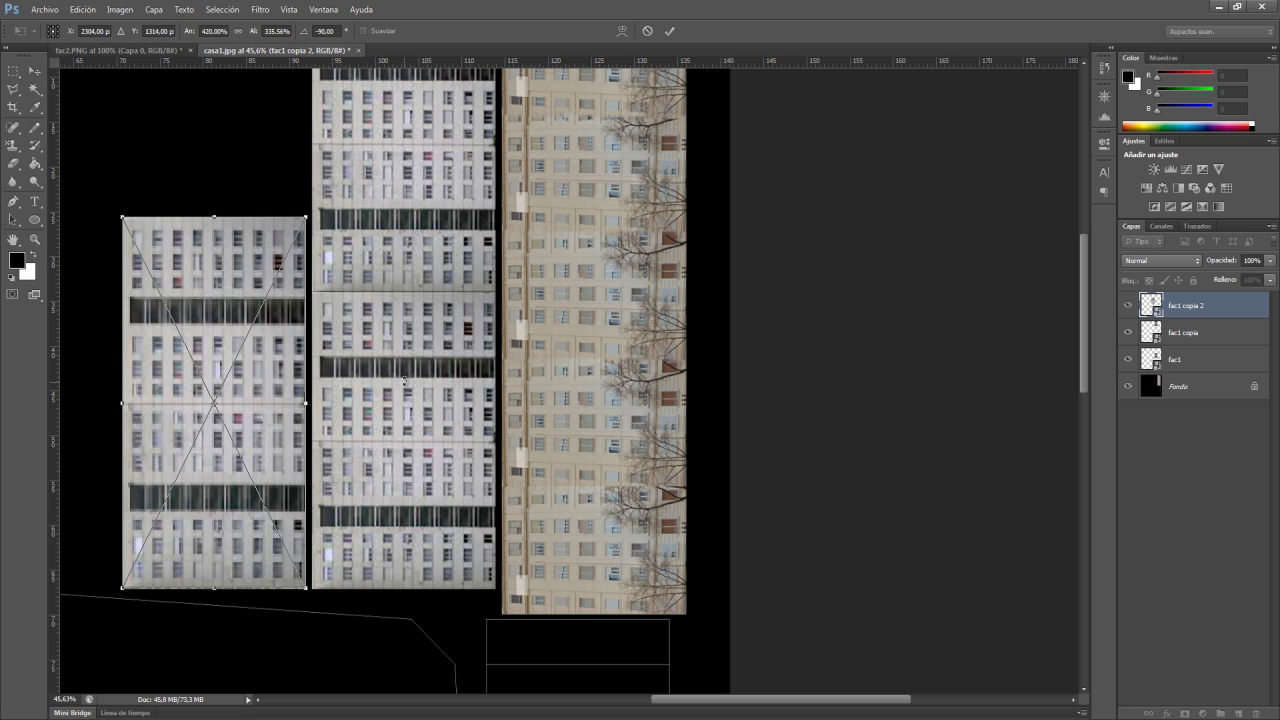
{"action": "scroll", "coordinate": [366, 422], "scroll_direction": "up", "scroll_amount": 1}
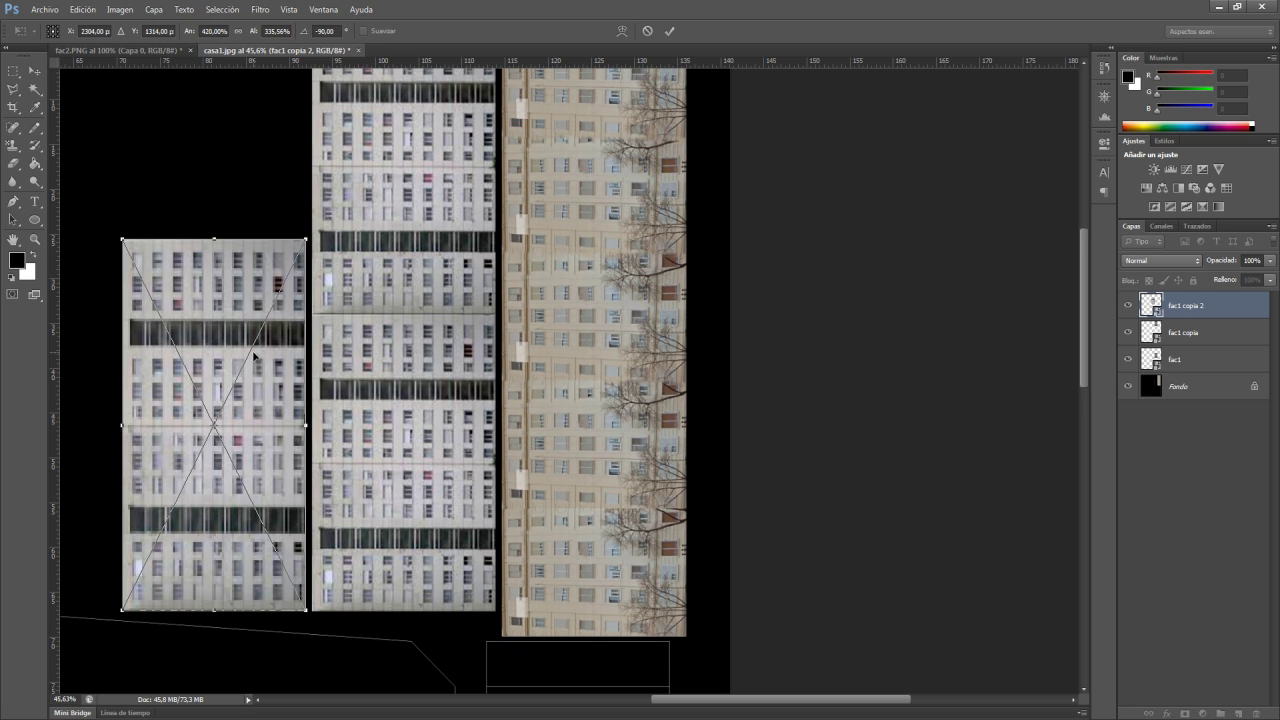
{"action": "key", "text": "Return"}
{"action": "scroll", "coordinate": [287, 393], "scroll_direction": "up", "scroll_amount": 1}
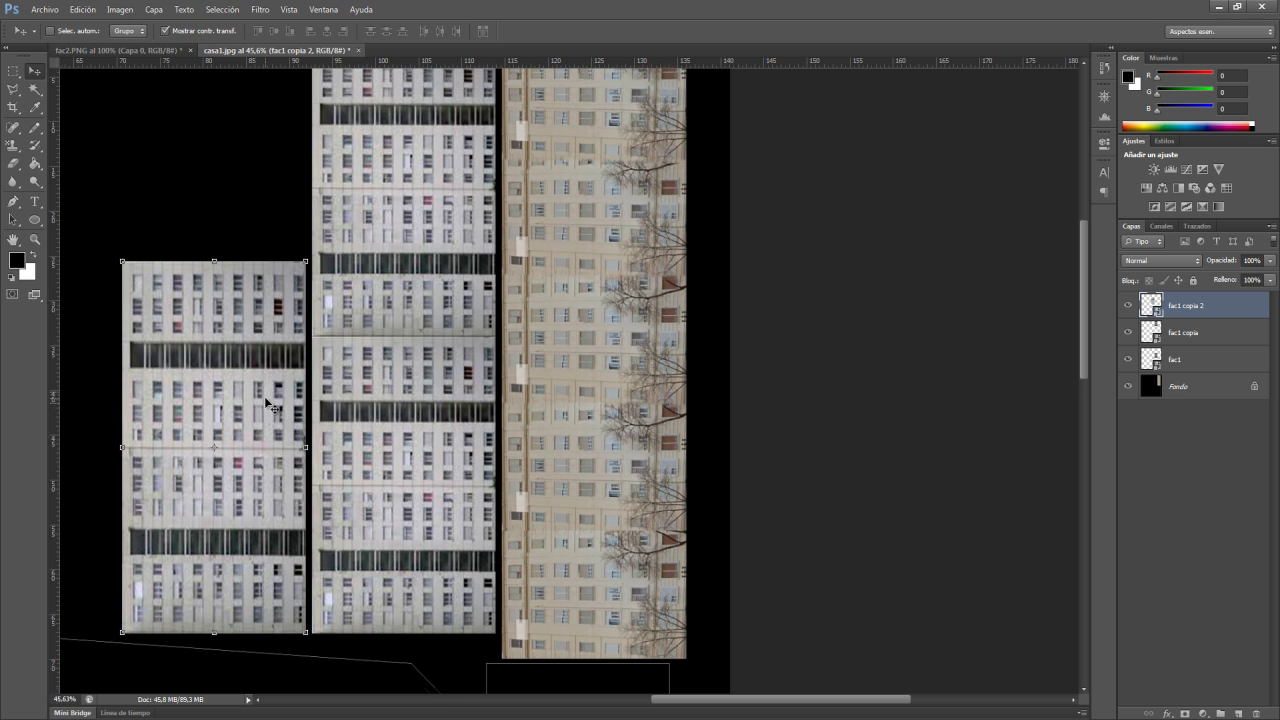
{"action": "scroll", "coordinate": [266, 409], "scroll_direction": "down", "scroll_amount": 2}
{"action": "scroll", "coordinate": [278, 412], "scroll_direction": "up", "scroll_amount": 1, "text": "alt"}
{"action": "scroll", "coordinate": [310, 420], "scroll_direction": "up", "scroll_amount": 1, "text": "alt"}
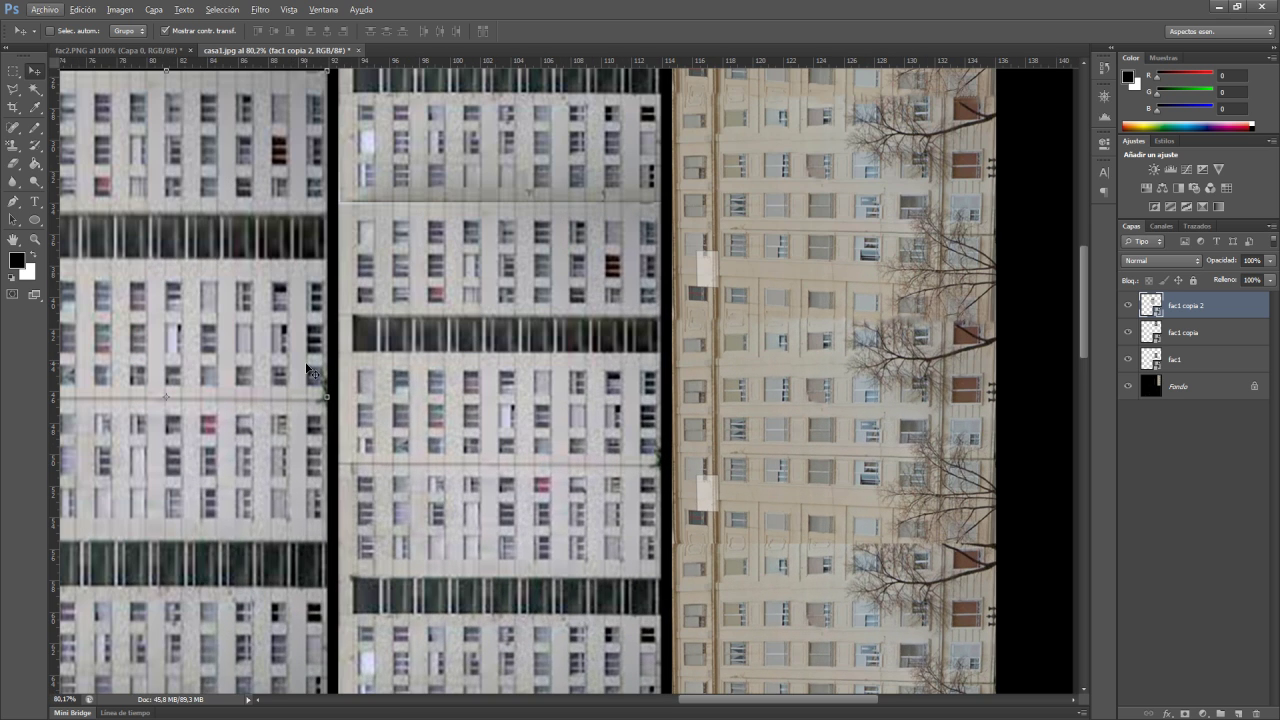
{"action": "scroll", "coordinate": [373, 440], "scroll_direction": "down", "scroll_amount": 1, "text": "alt"}
{"action": "scroll", "coordinate": [627, 488], "scroll_direction": "down", "scroll_amount": 3}
{"action": "scroll", "coordinate": [650, 490], "scroll_direction": "down", "scroll_amount": 3}
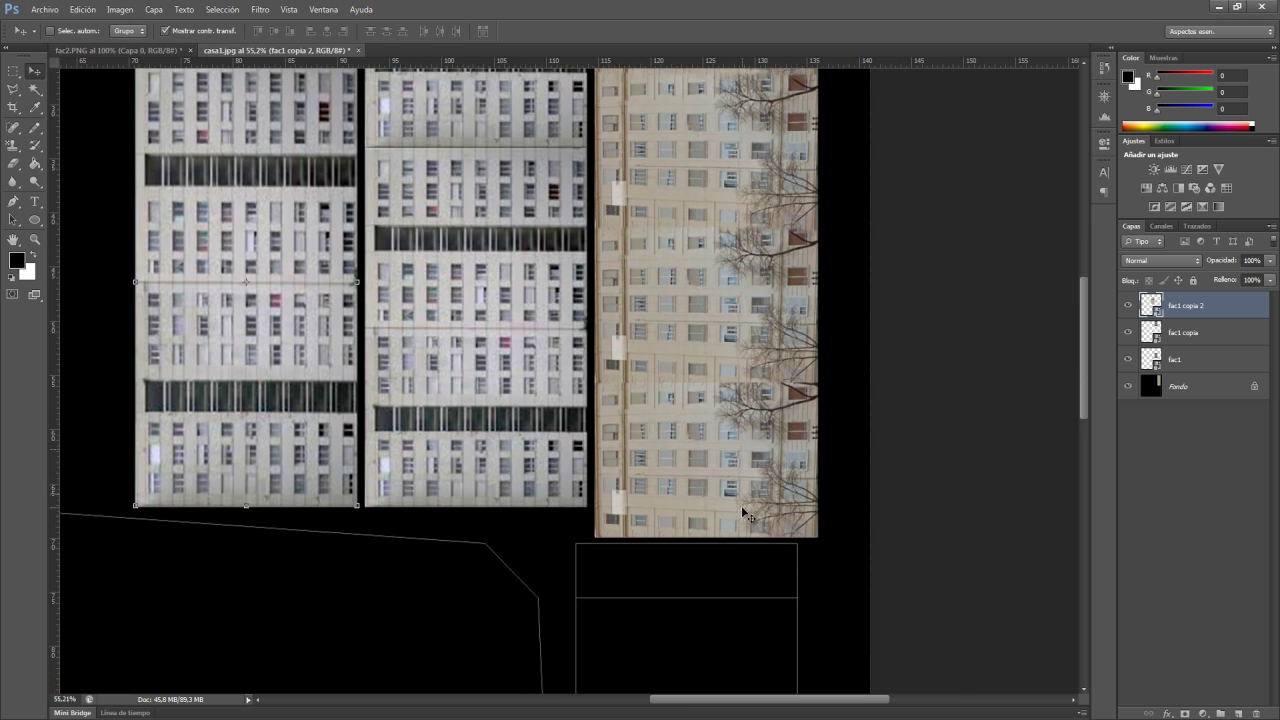
{"action": "scroll", "coordinate": [677, 494], "scroll_direction": "down", "scroll_amount": 4}
{"action": "scroll", "coordinate": [657, 490], "scroll_direction": "down", "scroll_amount": 1, "text": "alt"}
{"action": "scroll", "coordinate": [657, 489], "scroll_direction": "down", "scroll_amount": 2, "text": "alt"}
{"action": "scroll", "coordinate": [560, 400], "scroll_direction": "up", "scroll_amount": 1, "text": "alt"}
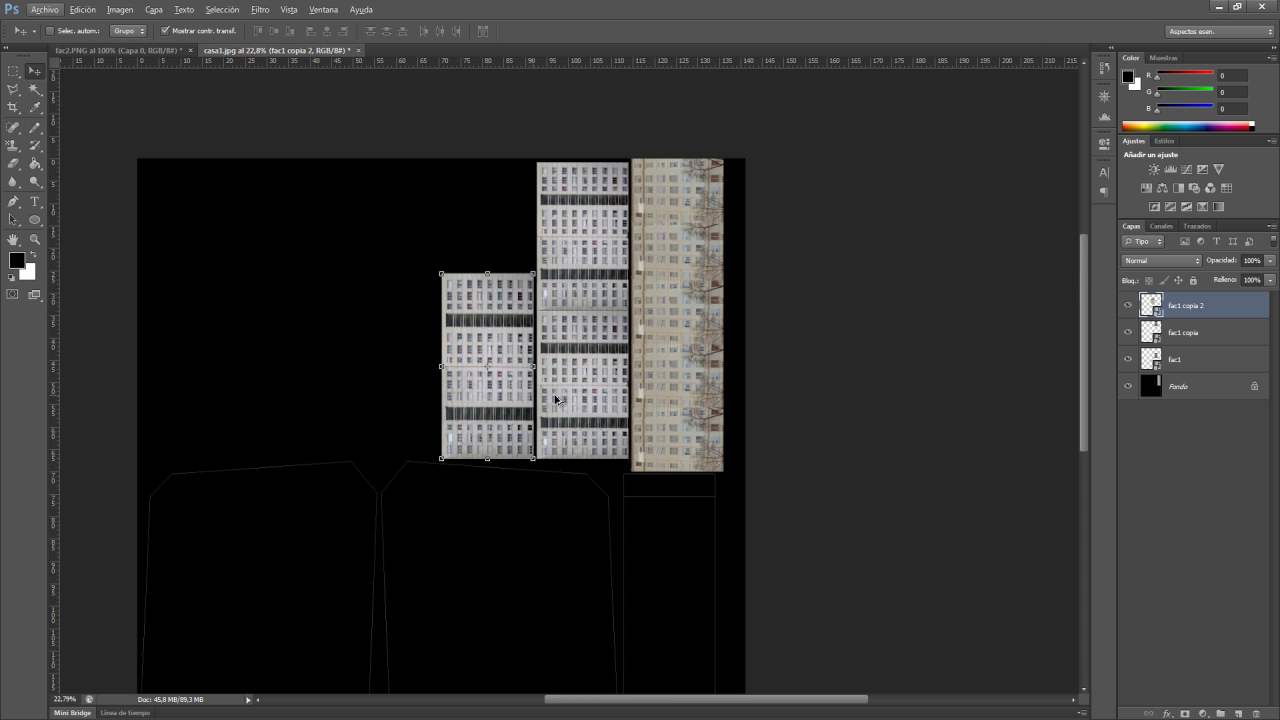
{"action": "scroll", "coordinate": [544, 381], "scroll_direction": "up", "scroll_amount": 1, "text": "alt"}
{"action": "key", "text": "alt"}
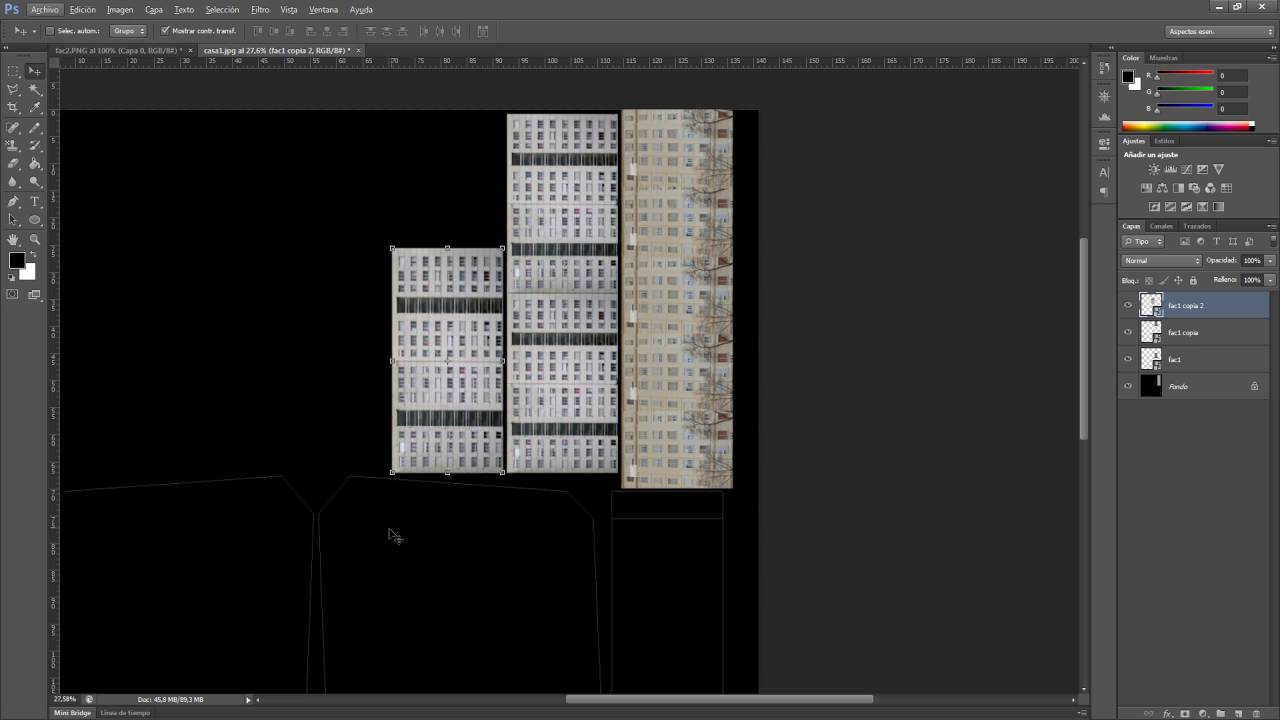
Alt-drag a copy of the left grey facade into the bottom-right UV box.
{"action": "mouse_move", "coordinate": [431, 414]}
{"action": "left_mouse_down", "text": "alt"}
{"action": "mouse_move", "coordinate": [657, 666]}
{"action": "mouse_move", "coordinate": [653, 652]}
{"action": "left_mouse_up", "text": "alt"}
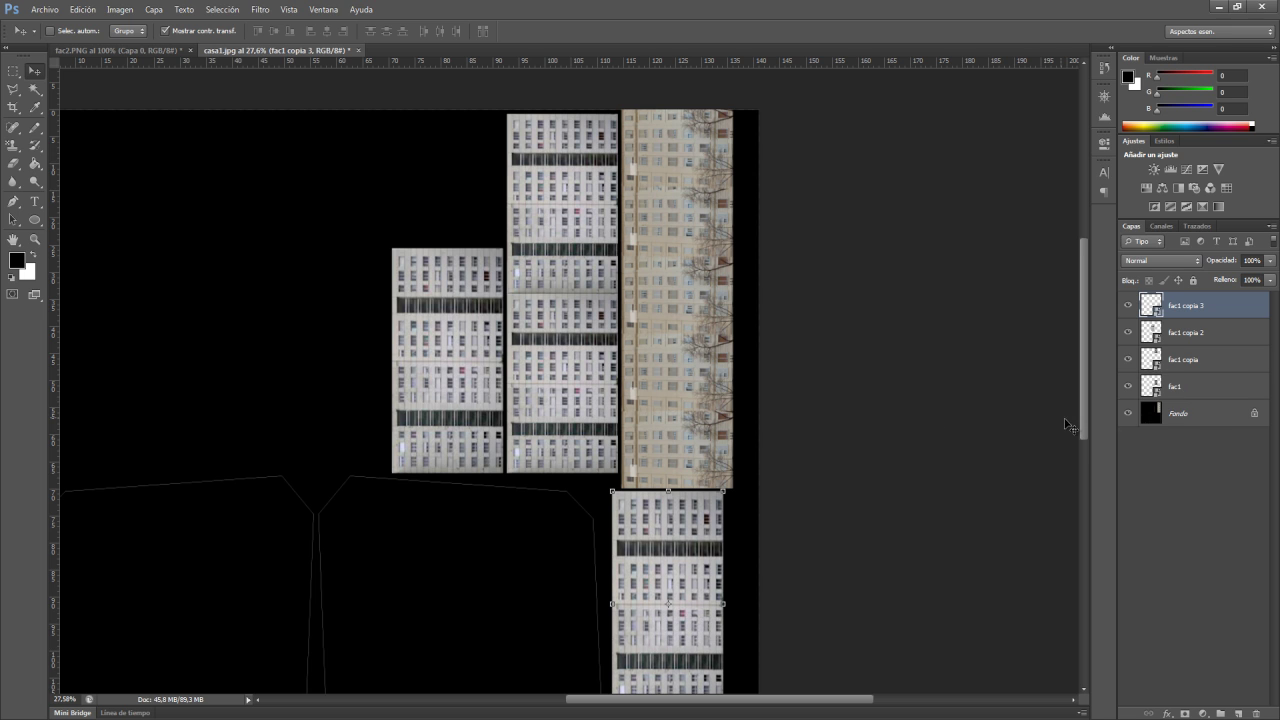
{"action": "left_click_drag", "start_coordinate": [1086, 424], "coordinate": [1096, 570]}
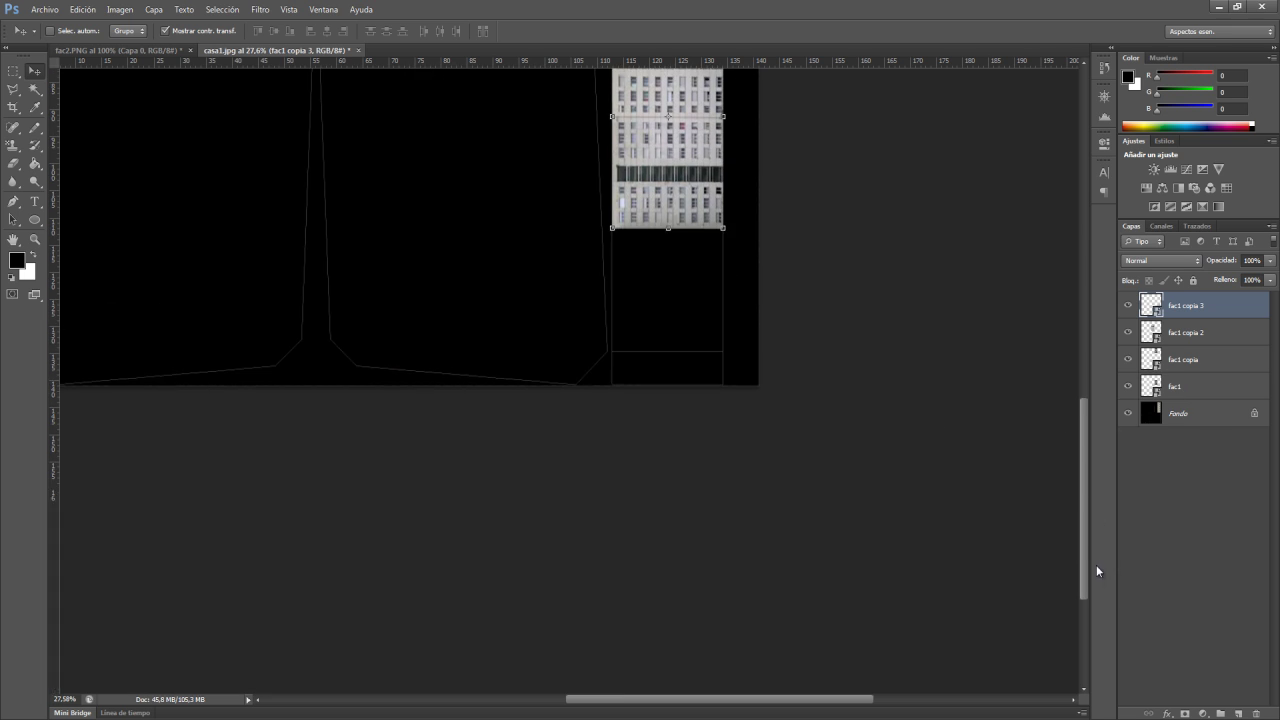
{"action": "scroll", "coordinate": [820, 418], "scroll_direction": "up", "scroll_amount": 2, "text": "alt"}
{"action": "scroll", "coordinate": [603, 367], "scroll_direction": "up", "scroll_amount": 1, "text": "alt"}
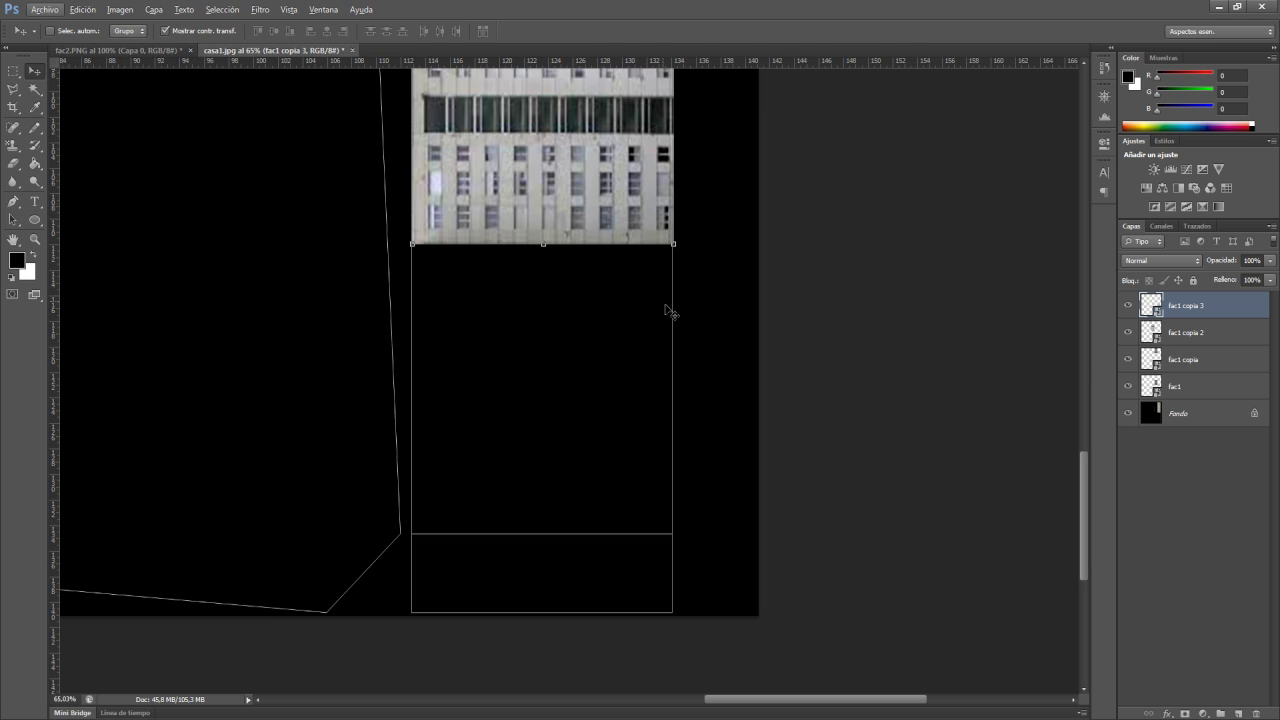
Scale the facade copy to the box width and move it down into the box.
{"action": "left_click_drag", "start_coordinate": [676, 246], "coordinate": [681, 252]}
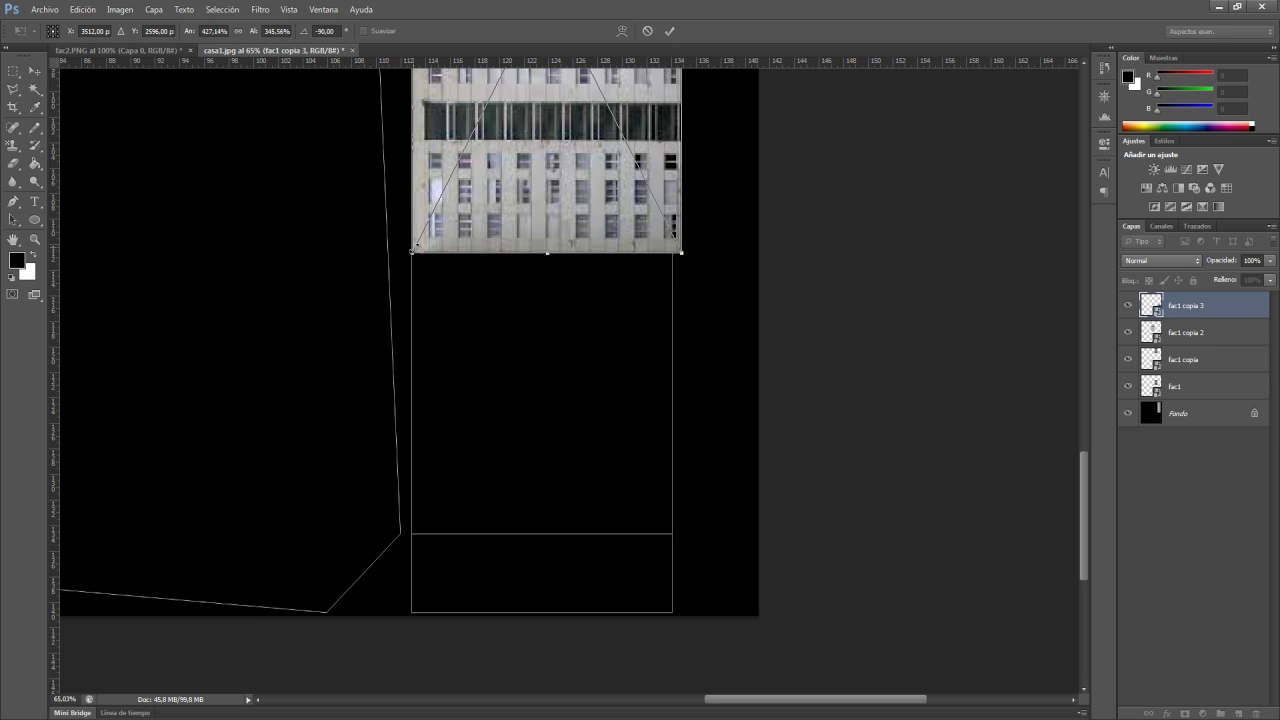
{"action": "left_click_drag", "start_coordinate": [412, 250], "coordinate": [407, 258]}
{"action": "key", "text": "Return"}
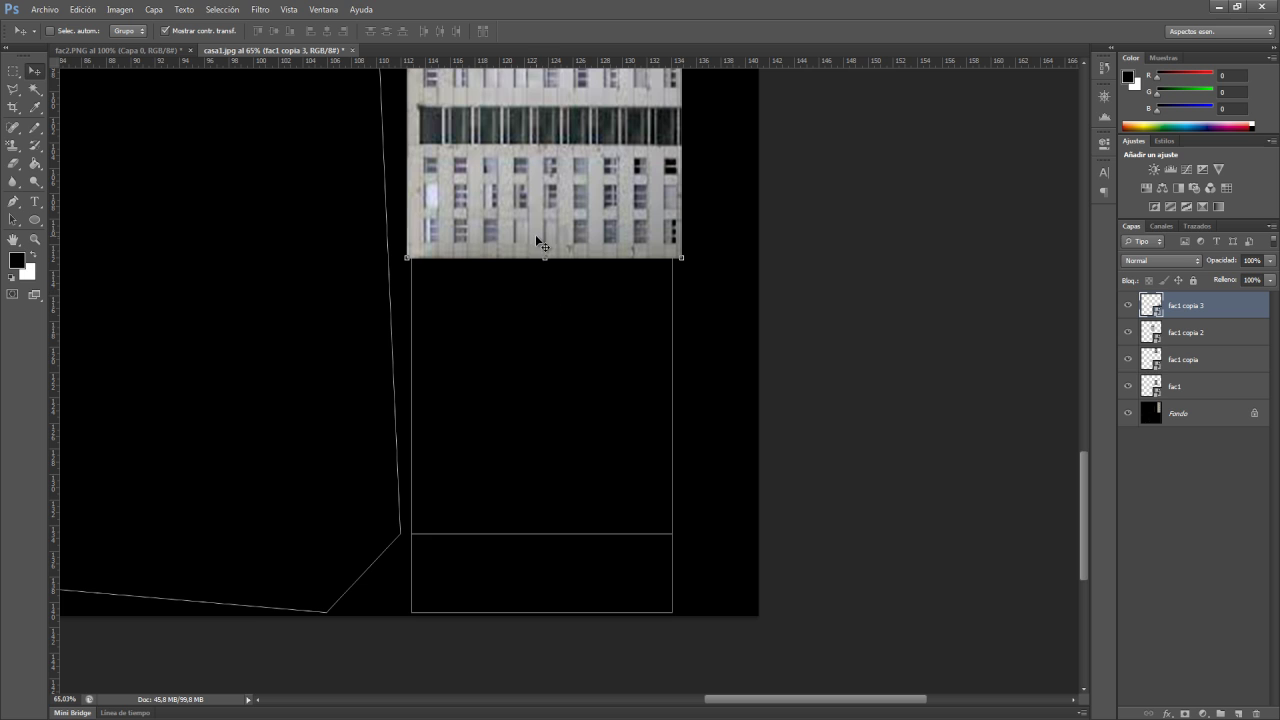
{"action": "mouse_move", "coordinate": [543, 222]}
{"action": "left_mouse_down"}
{"action": "mouse_move", "coordinate": [535, 468]}
{"action": "mouse_move", "coordinate": [537, 265]}
{"action": "left_mouse_up"}
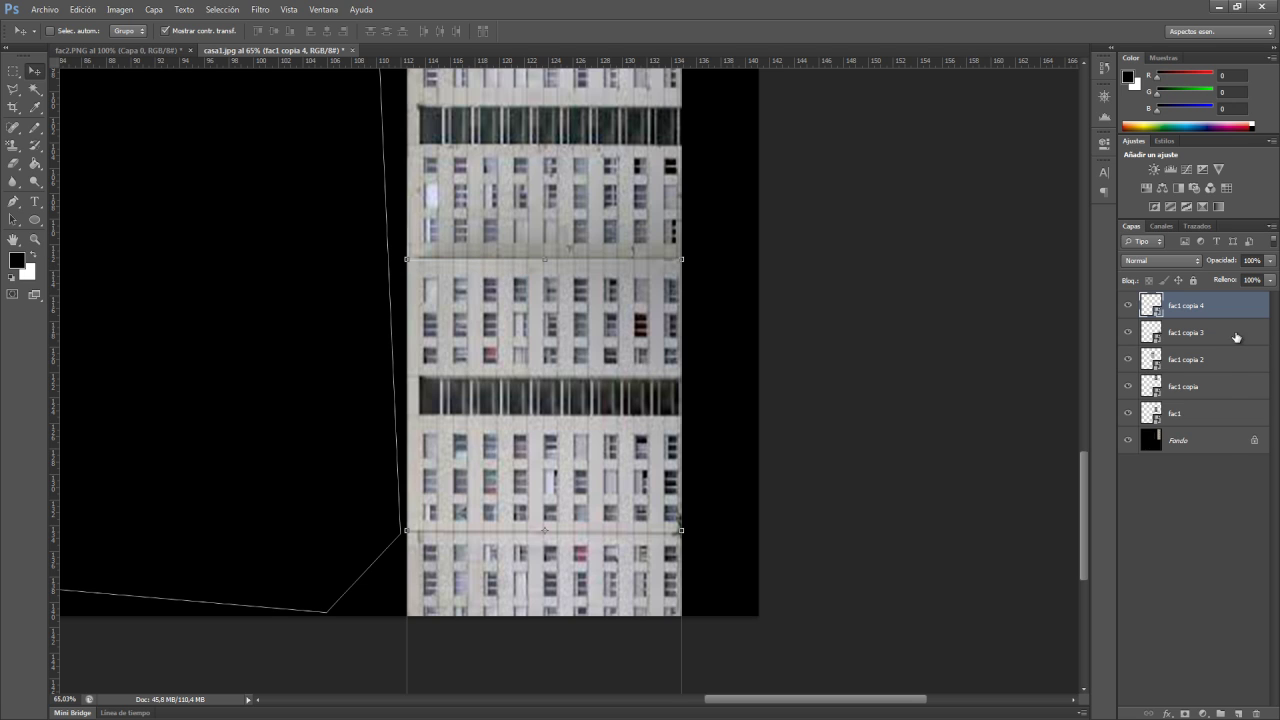
{"action": "right_click", "coordinate": [1236, 337]}
Merge visible layers, then spot-heal the seam between facade copies with a 36 px brush.
{"action": "left_click", "coordinate": [1112, 568]}
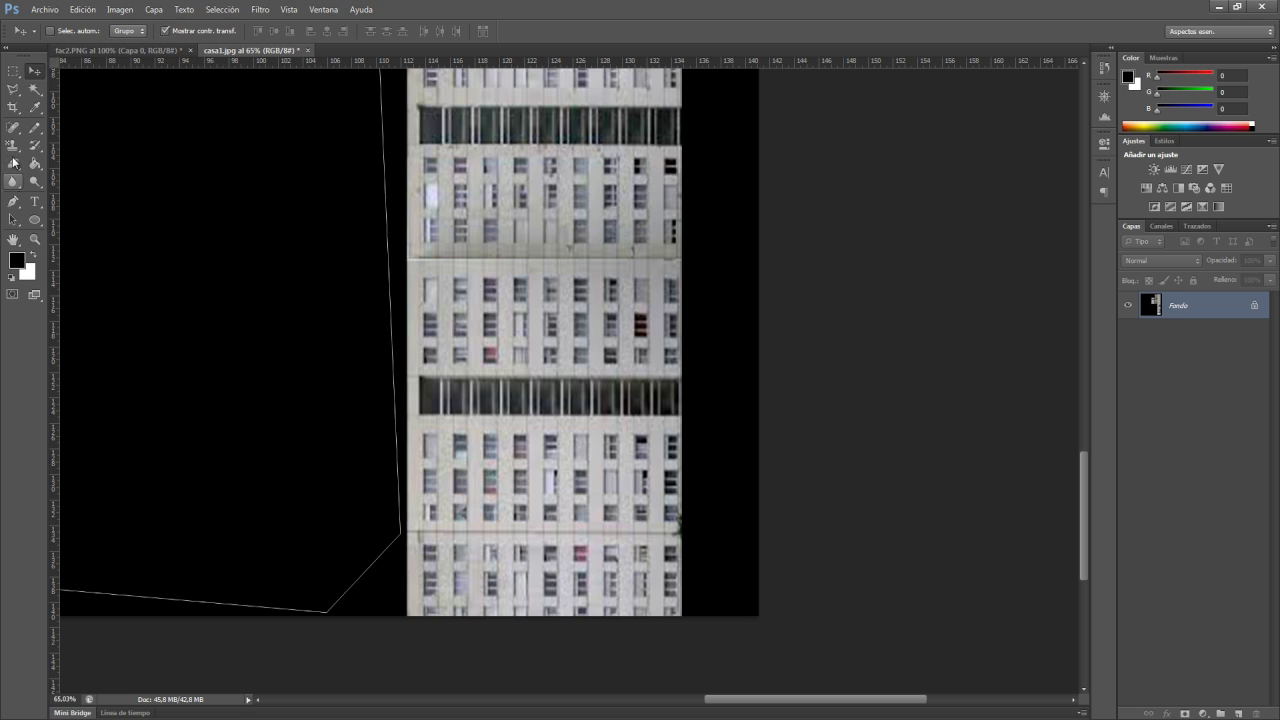
{"action": "left_click", "coordinate": [13, 127]}
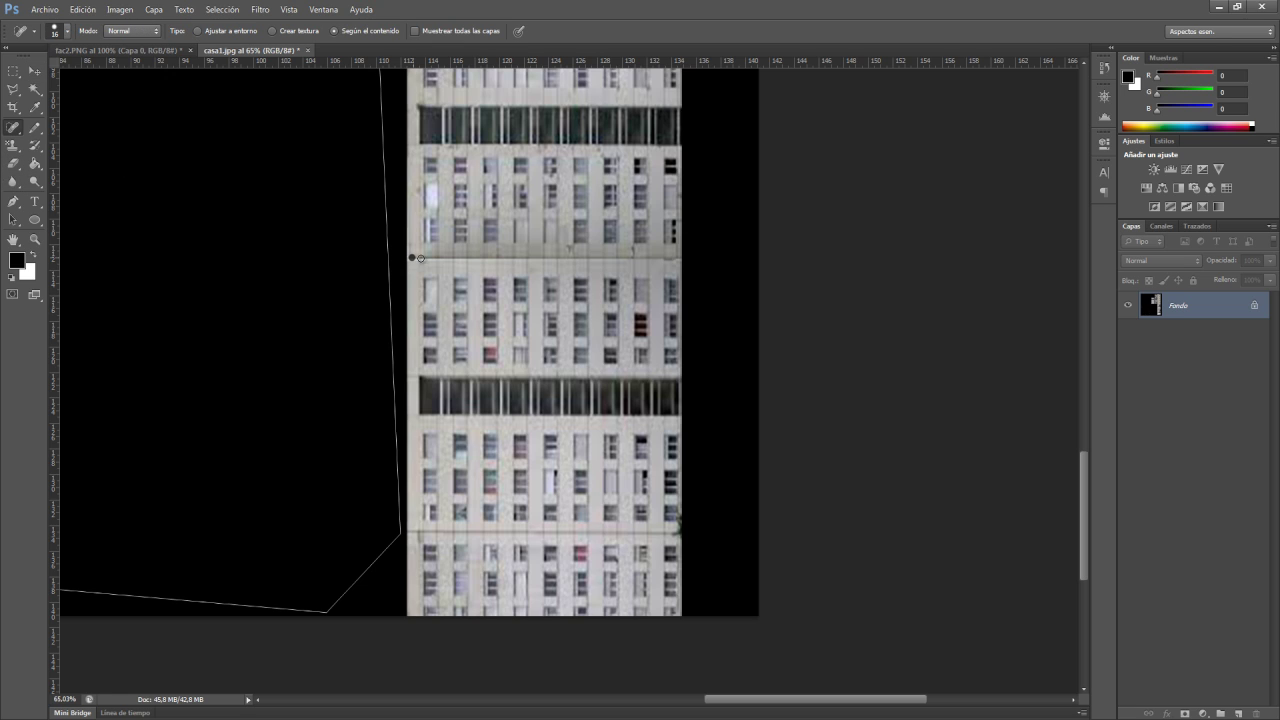
{"action": "mouse_move", "coordinate": [420, 258]}
{"action": "left_mouse_down"}
{"action": "mouse_move", "coordinate": [699, 259]}
{"action": "mouse_move", "coordinate": [703, 289]}
{"action": "mouse_move", "coordinate": [643, 259]}
{"action": "mouse_move", "coordinate": [404, 260]}
{"action": "left_mouse_up"}
{"action": "right_click", "coordinate": [683, 264]}
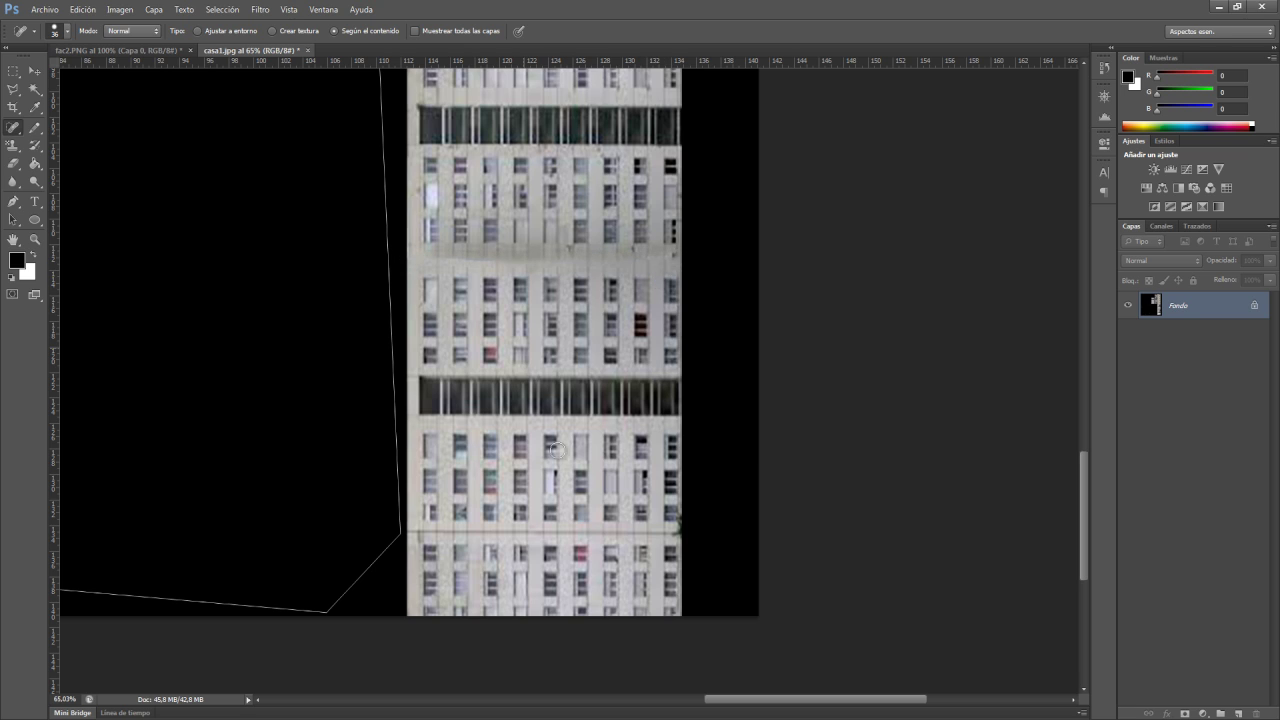
{"action": "scroll", "coordinate": [554, 437], "scroll_direction": "down", "scroll_amount": 2, "text": "alt"}
{"action": "scroll", "coordinate": [554, 437], "scroll_direction": "down", "scroll_amount": 2, "text": "alt"}
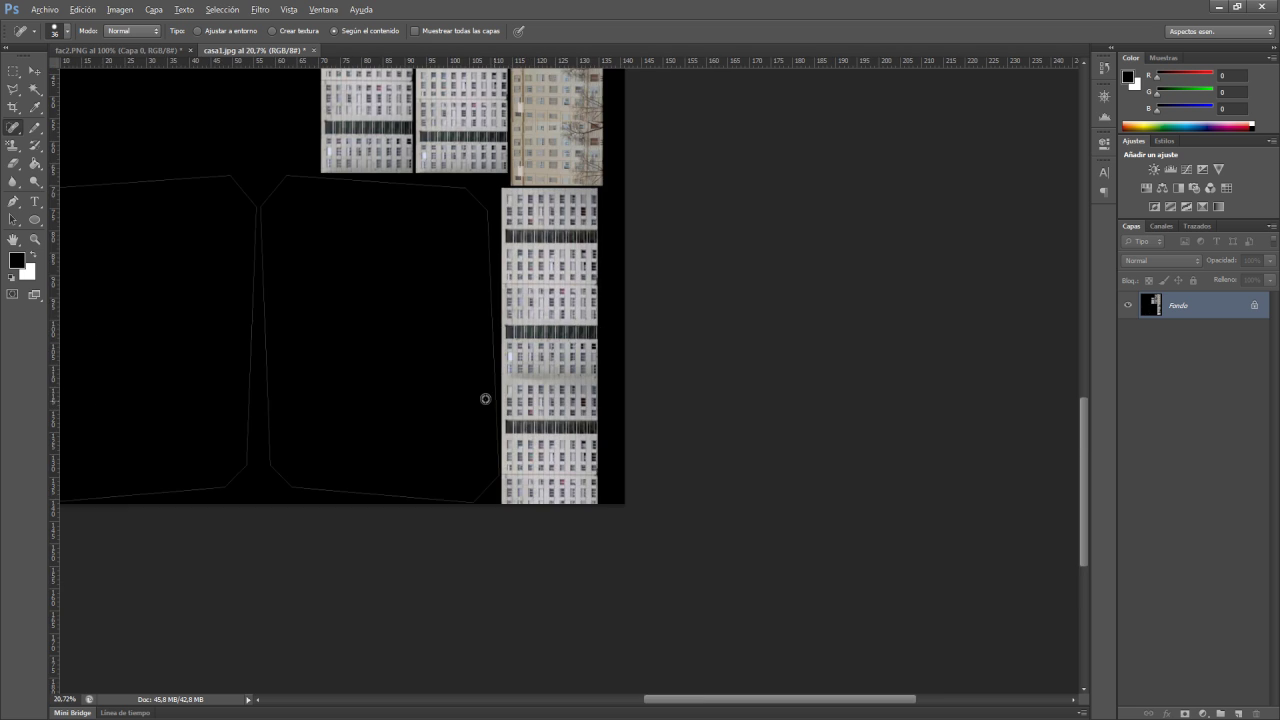
{"action": "scroll", "coordinate": [483, 397], "scroll_direction": "down", "scroll_amount": 2, "text": "alt"}
{"action": "scroll", "coordinate": [509, 303], "scroll_direction": "up", "scroll_amount": 1, "text": "alt"}
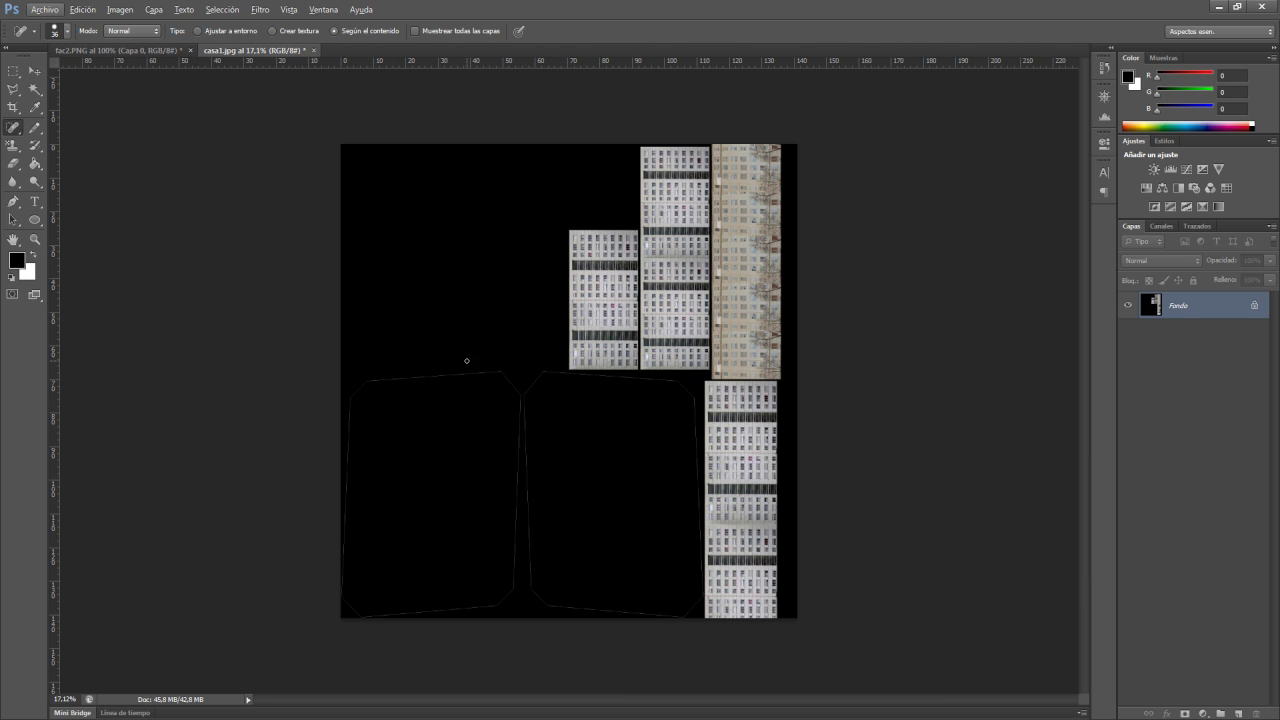
Save the texture sheet as fachada1 JPEG in proyect, accepting quality 11.
{"action": "left_click", "coordinate": [41, 10]}
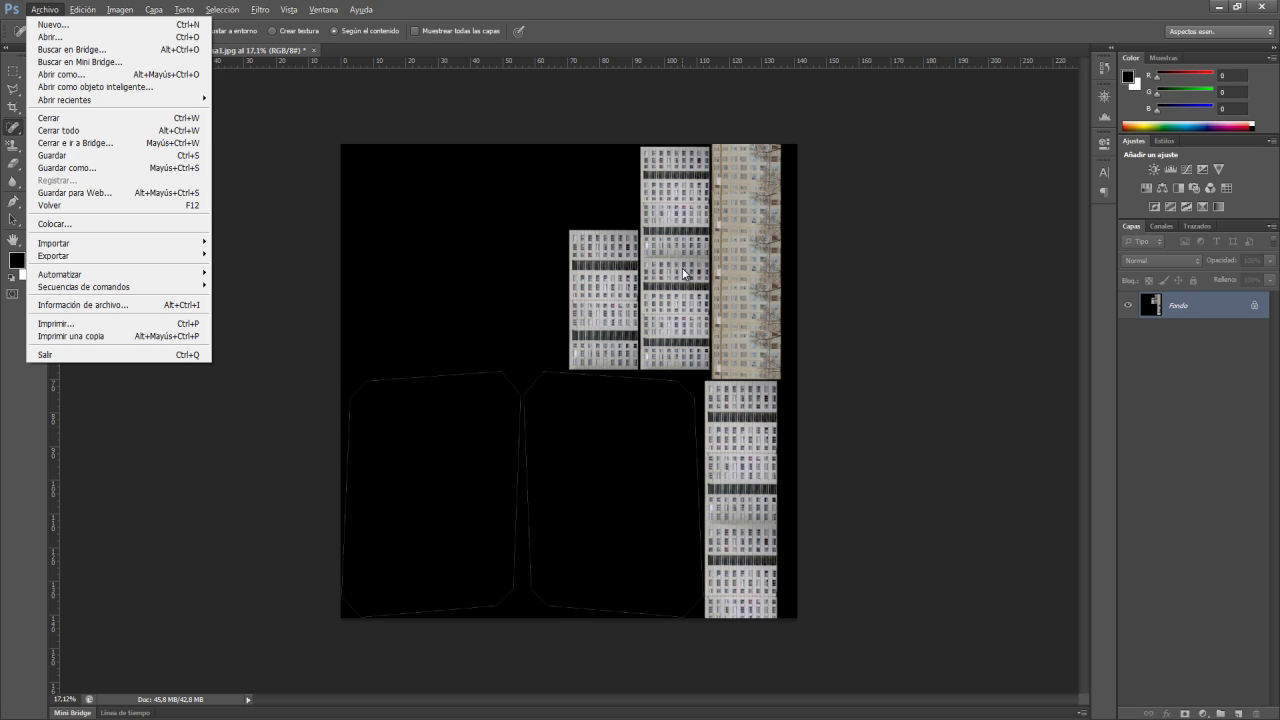
{"action": "left_click", "coordinate": [678, 268]}
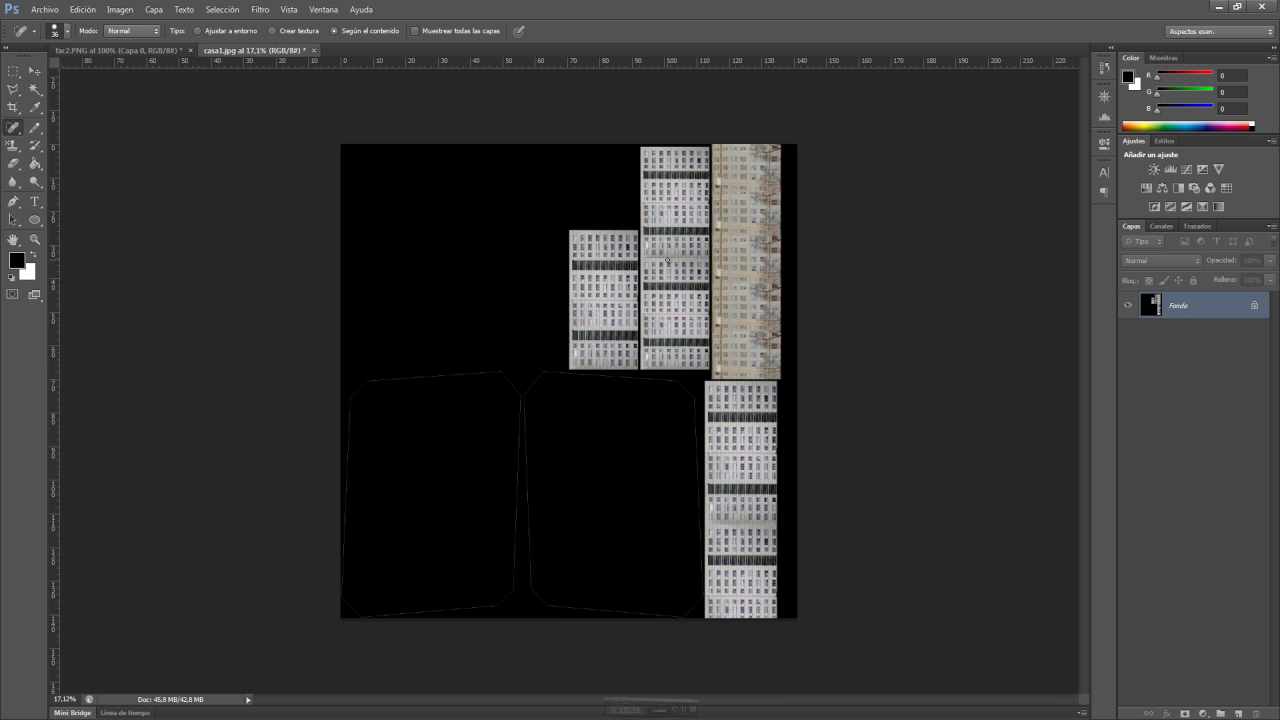
{"action": "left_click", "coordinate": [44, 9]}
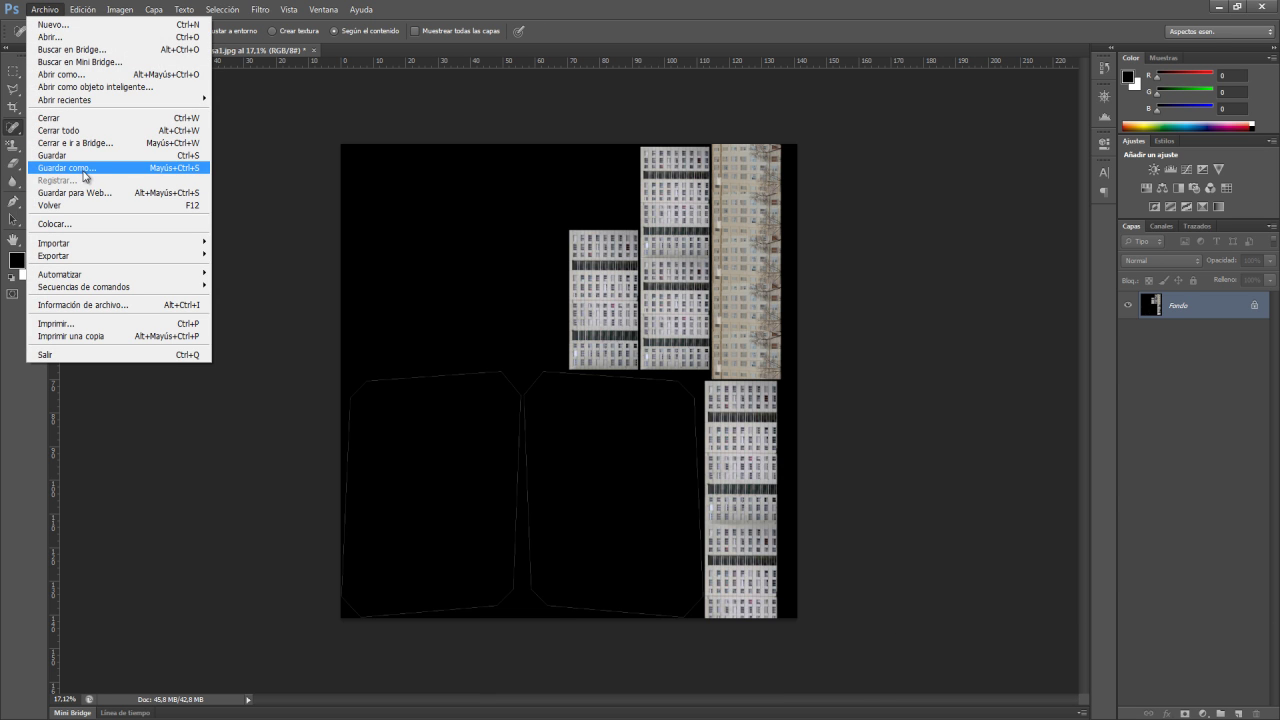
{"action": "left_click", "coordinate": [88, 168]}
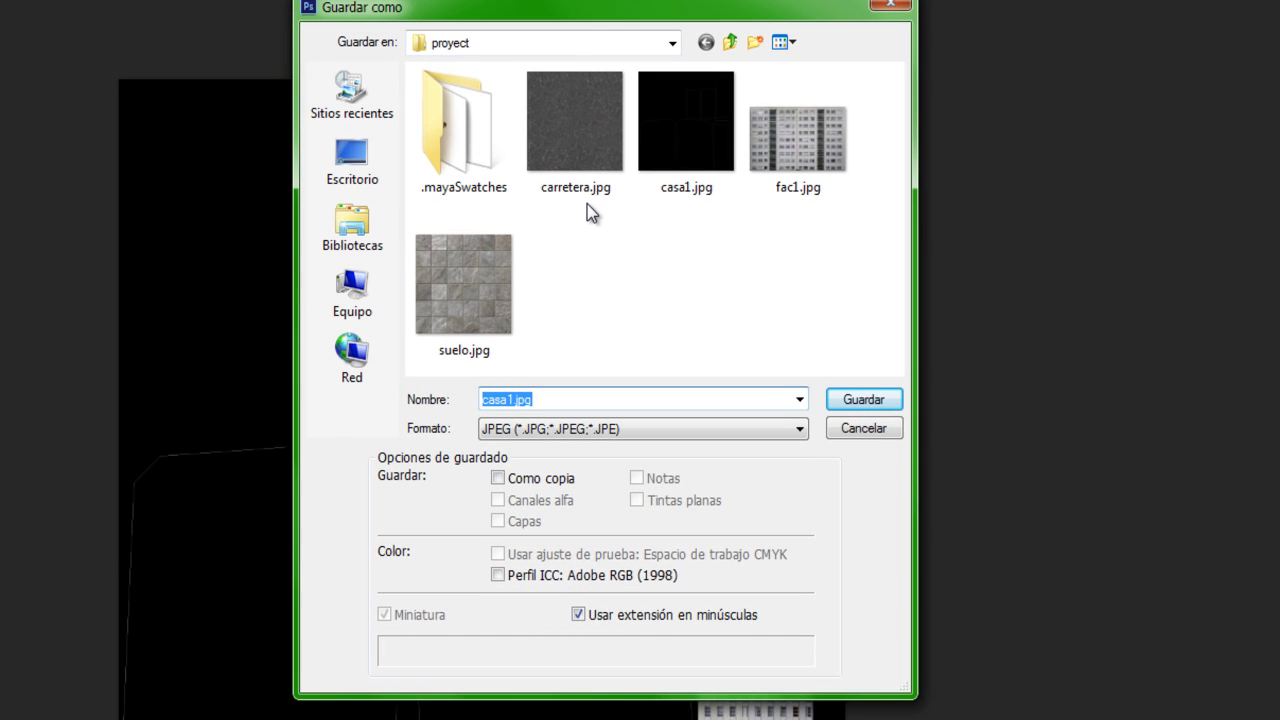
{"action": "type", "text": "fachada"}
{"action": "type", "text": "1"}
{"action": "left_click", "coordinate": [862, 402]}
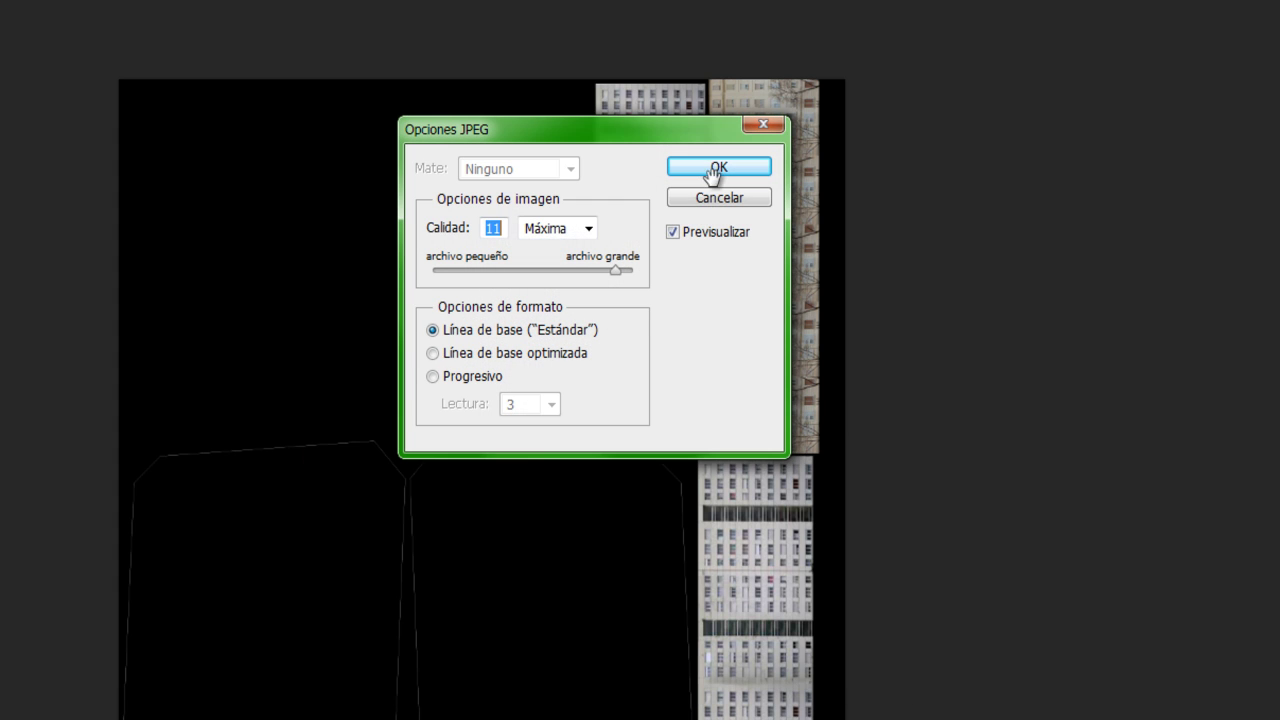
{"action": "left_click", "coordinate": [719, 167]}
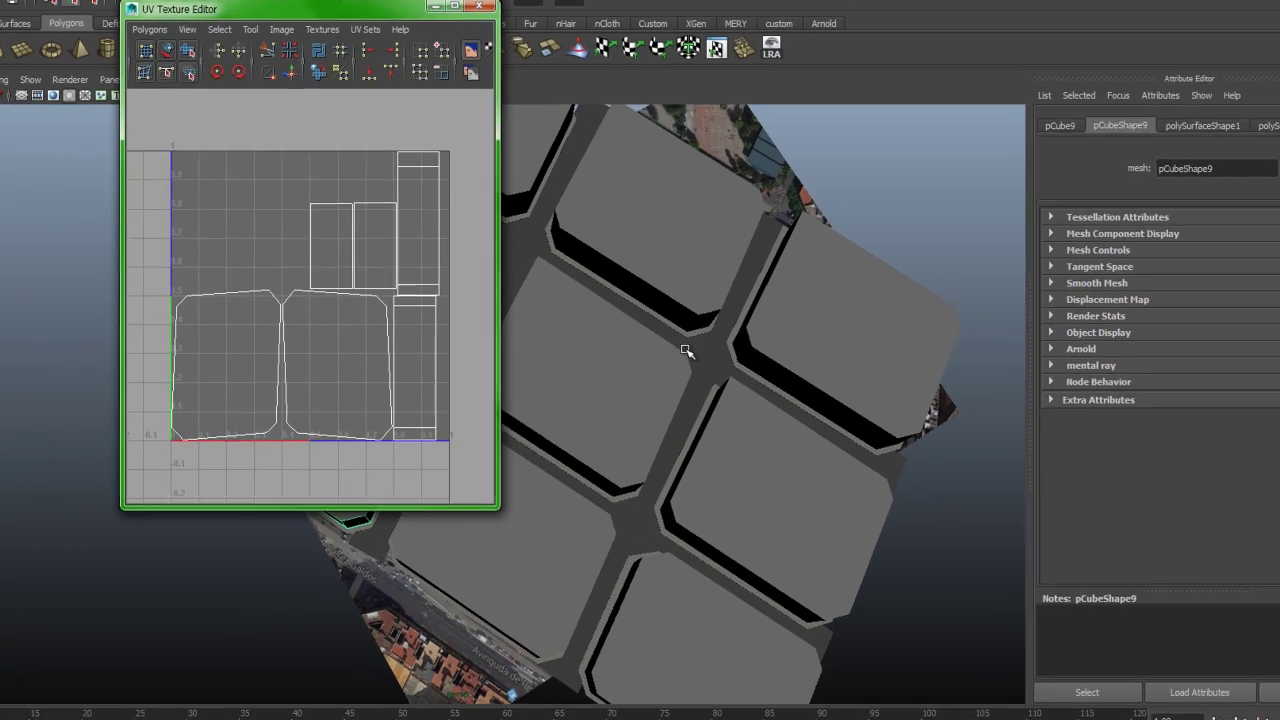
Move the UV editor aside, show lambert1's attributes, and choose Assign New Material for pCube9.
{"action": "left_click_drag", "start_coordinate": [441, 45], "coordinate": [887, 86]}
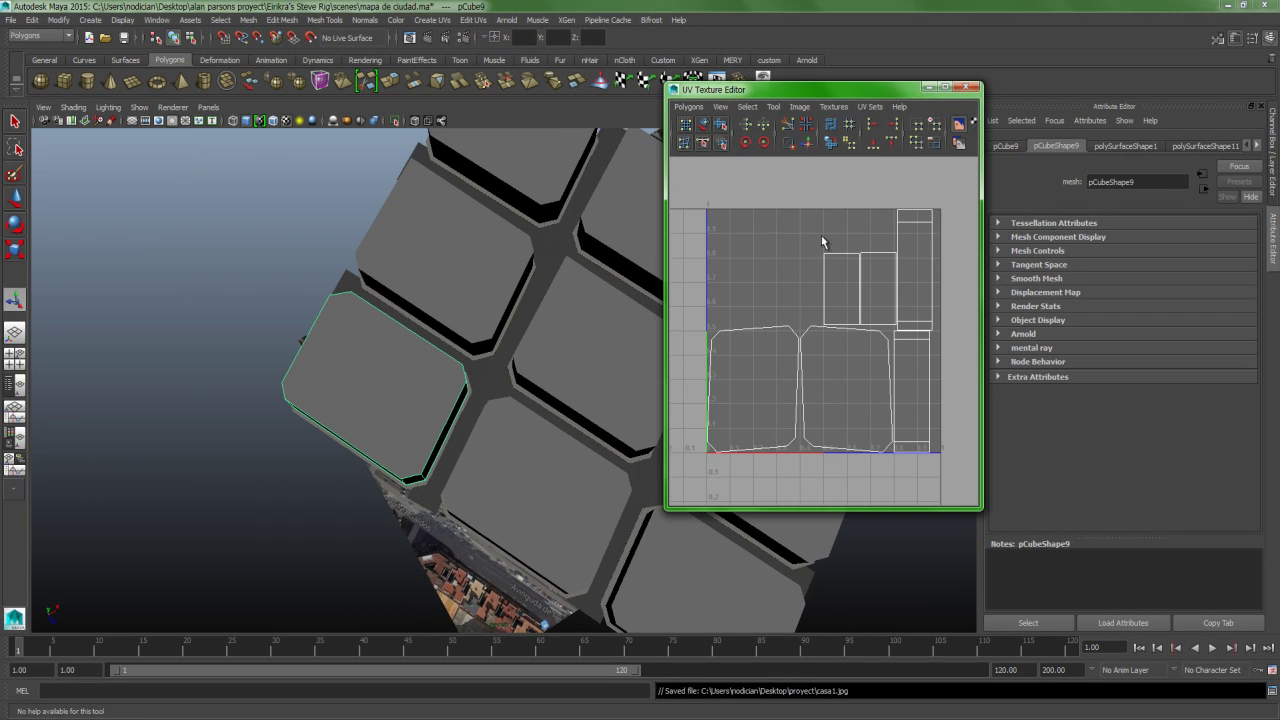
{"action": "left_click", "coordinate": [1259, 146]}
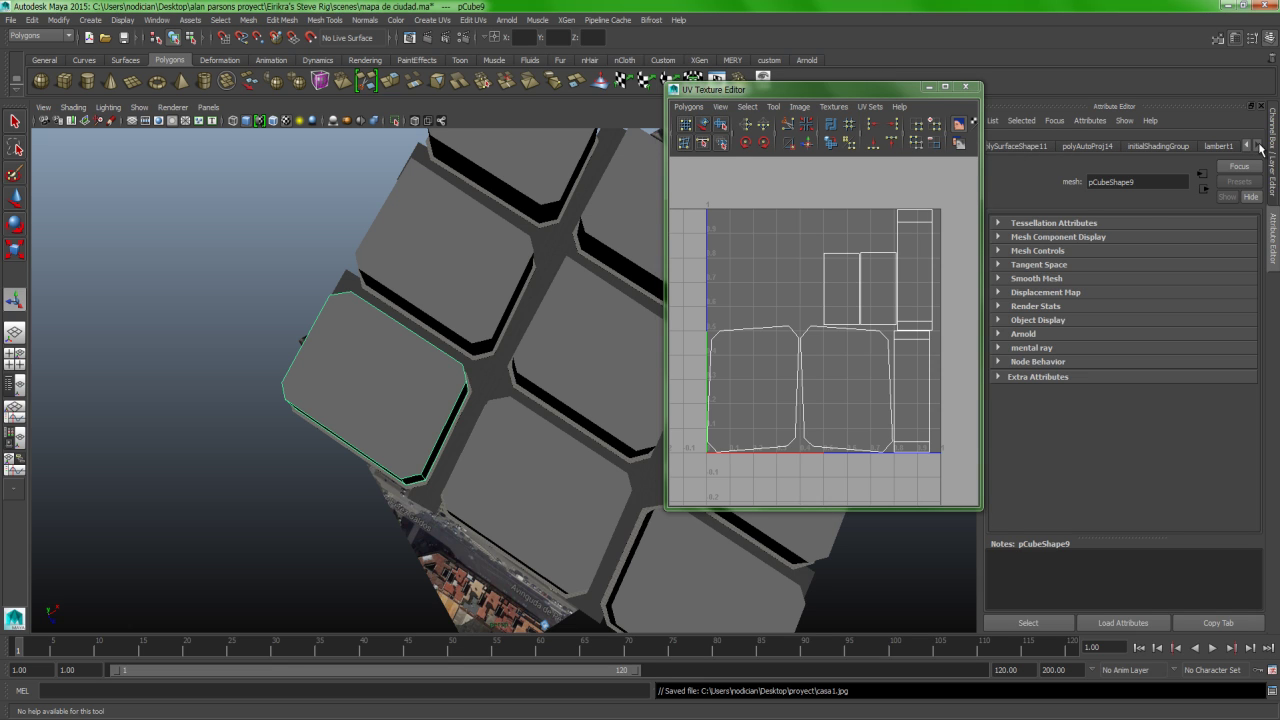
{"action": "left_click", "coordinate": [1217, 146]}
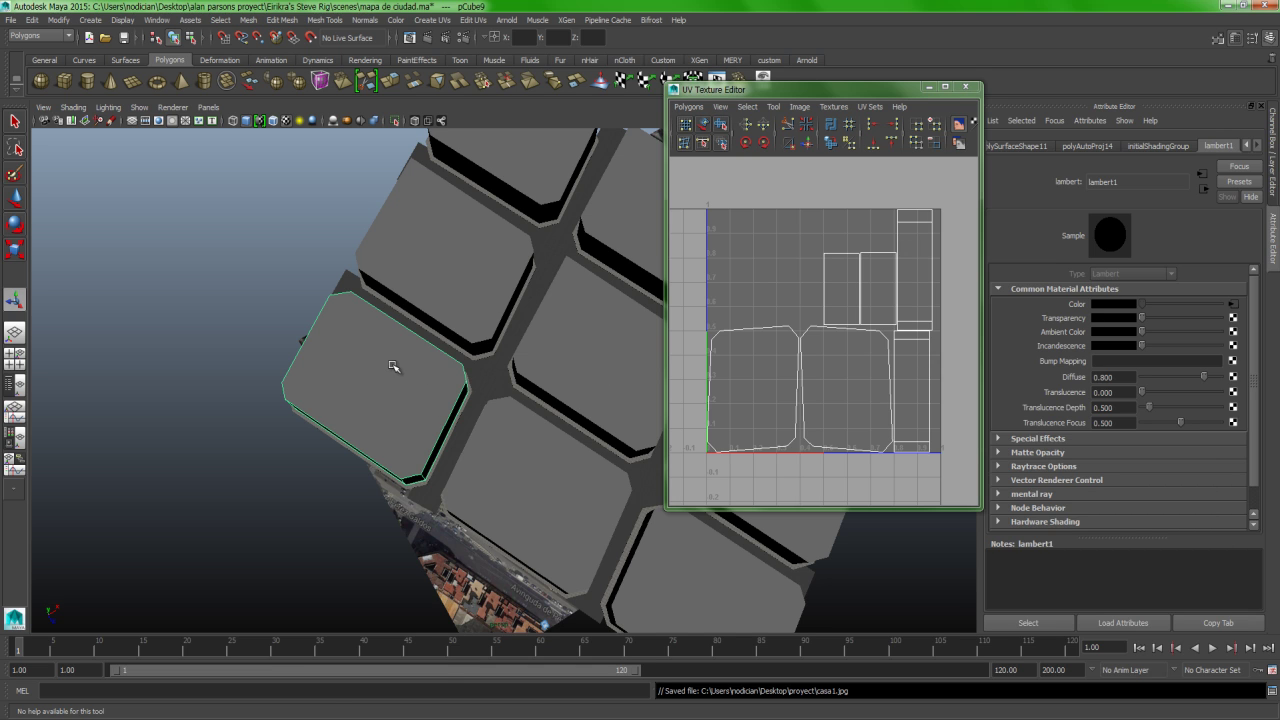
{"action": "right_click", "coordinate": [392, 366]}
{"action": "right_click_drag", "start_coordinate": [392, 396], "coordinate": [405, 634]}
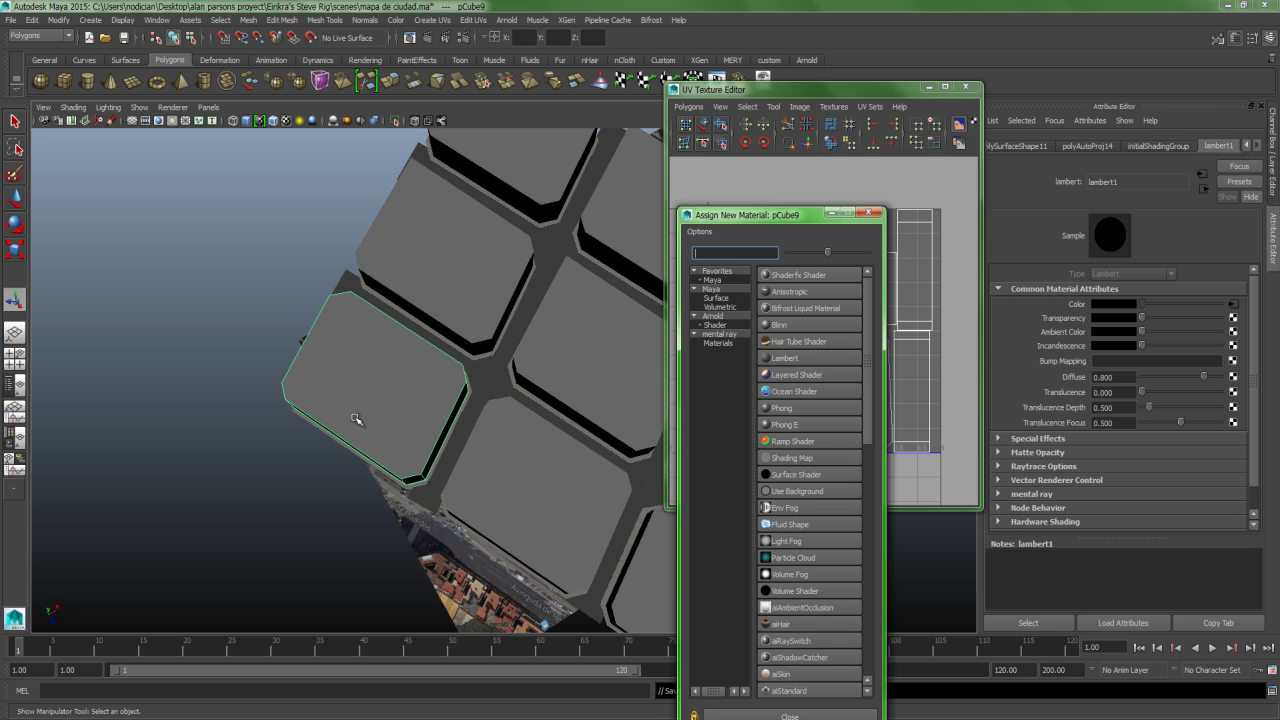
Create a new Lambert material on pCube9 and rename it casa1.
{"action": "left_click", "coordinate": [801, 357]}
{"action": "left_click", "coordinate": [1122, 181]}
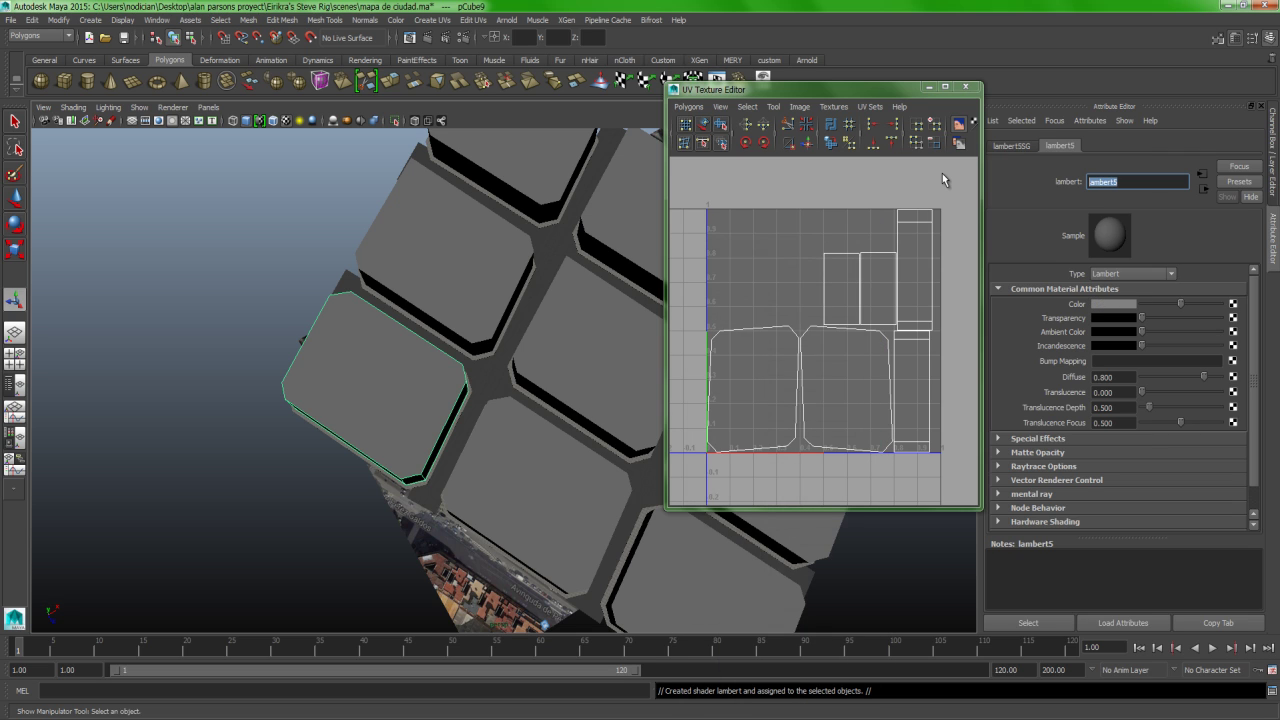
{"action": "type", "text": "cas"}
{"action": "type", "text": "a1"}
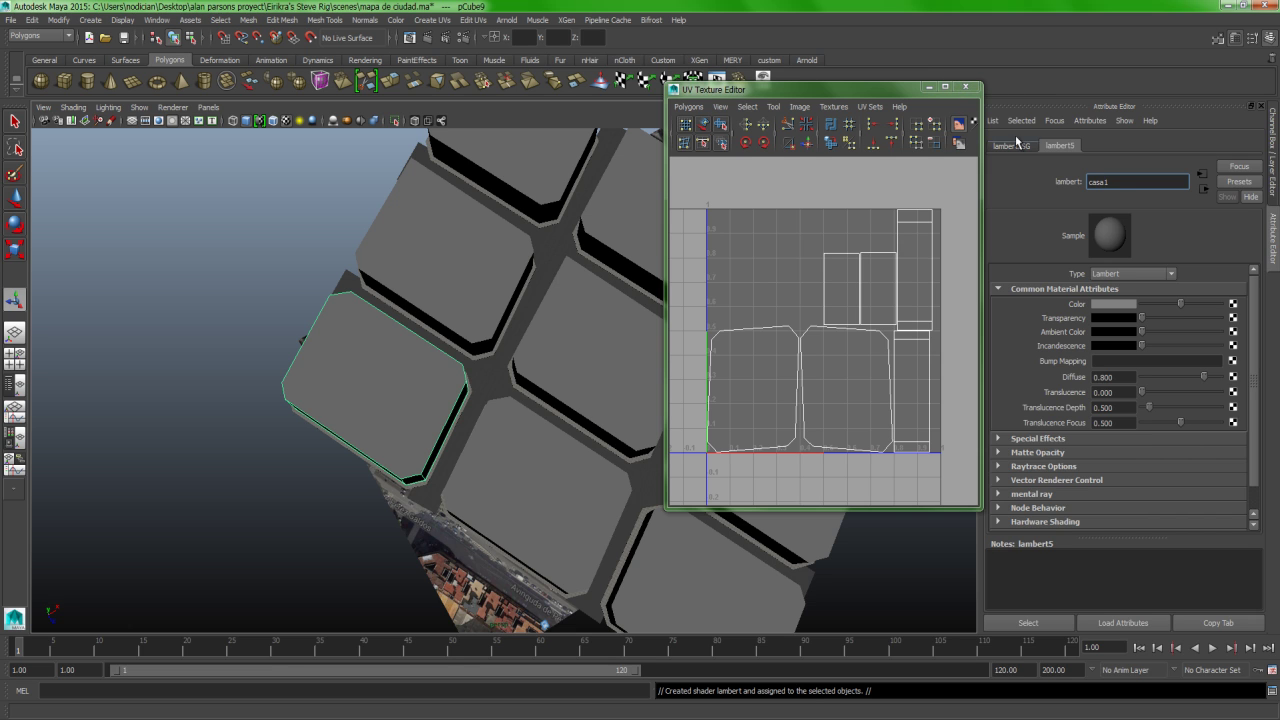
{"action": "left_click", "coordinate": [966, 88]}
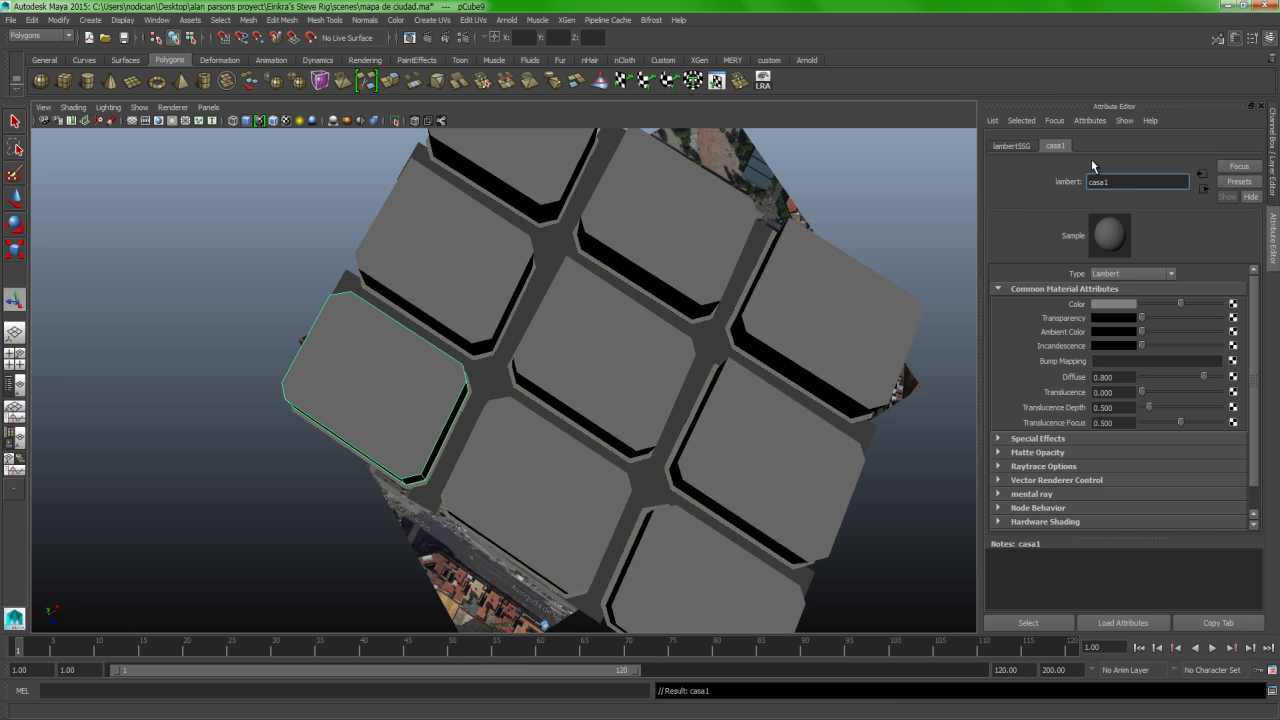
Connect a File texture loading proyect/fachada1.jpg to casa1's Color.
{"action": "left_click", "coordinate": [1231, 303]}
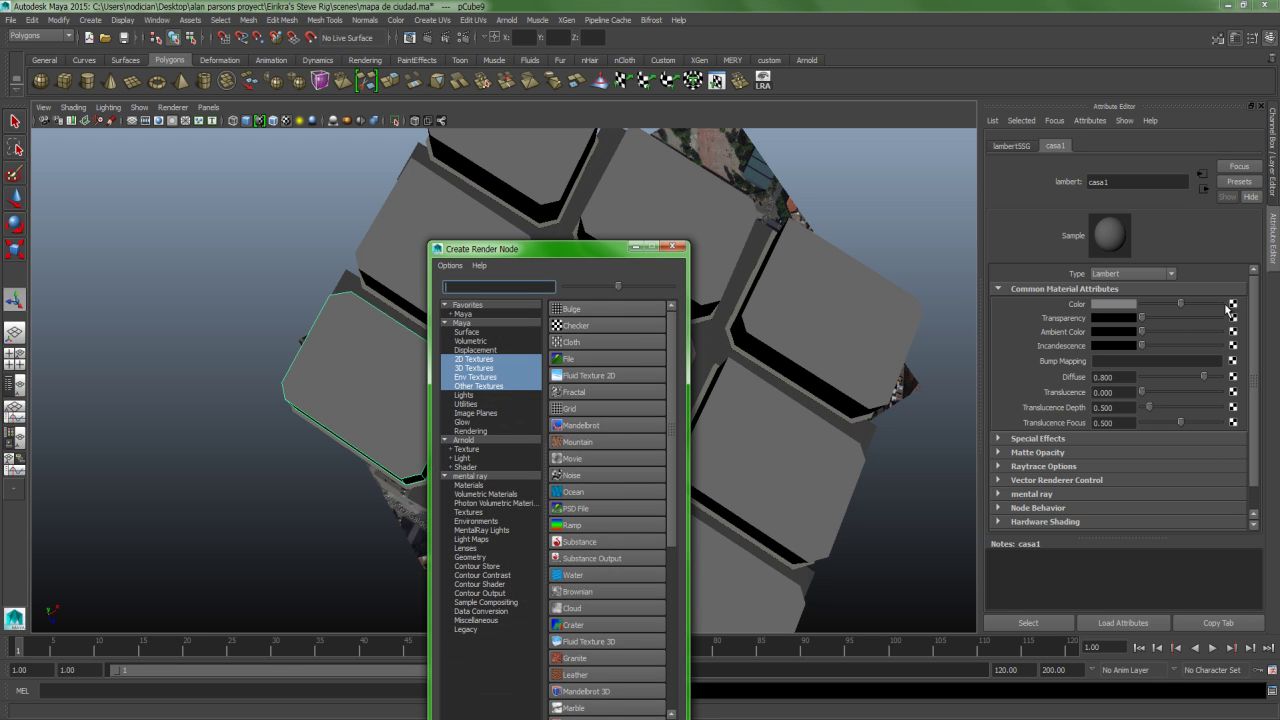
{"action": "left_click", "coordinate": [627, 360]}
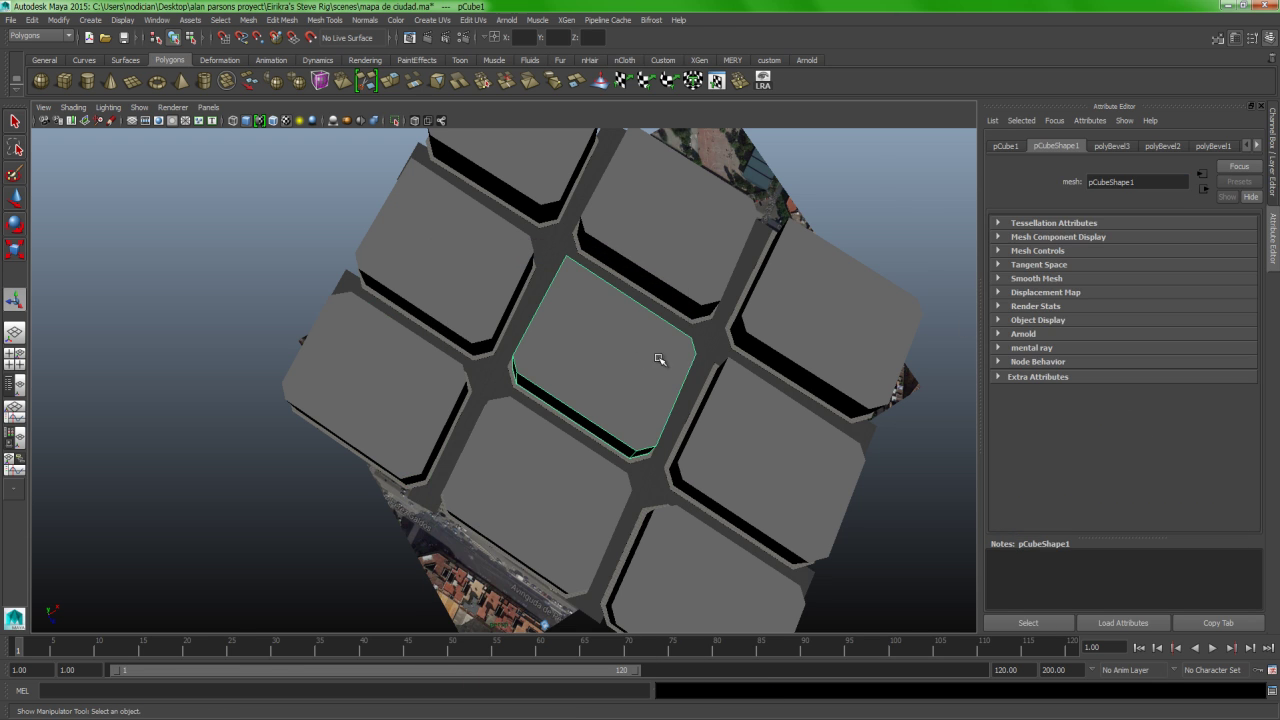
{"action": "left_click", "coordinate": [328, 381]}
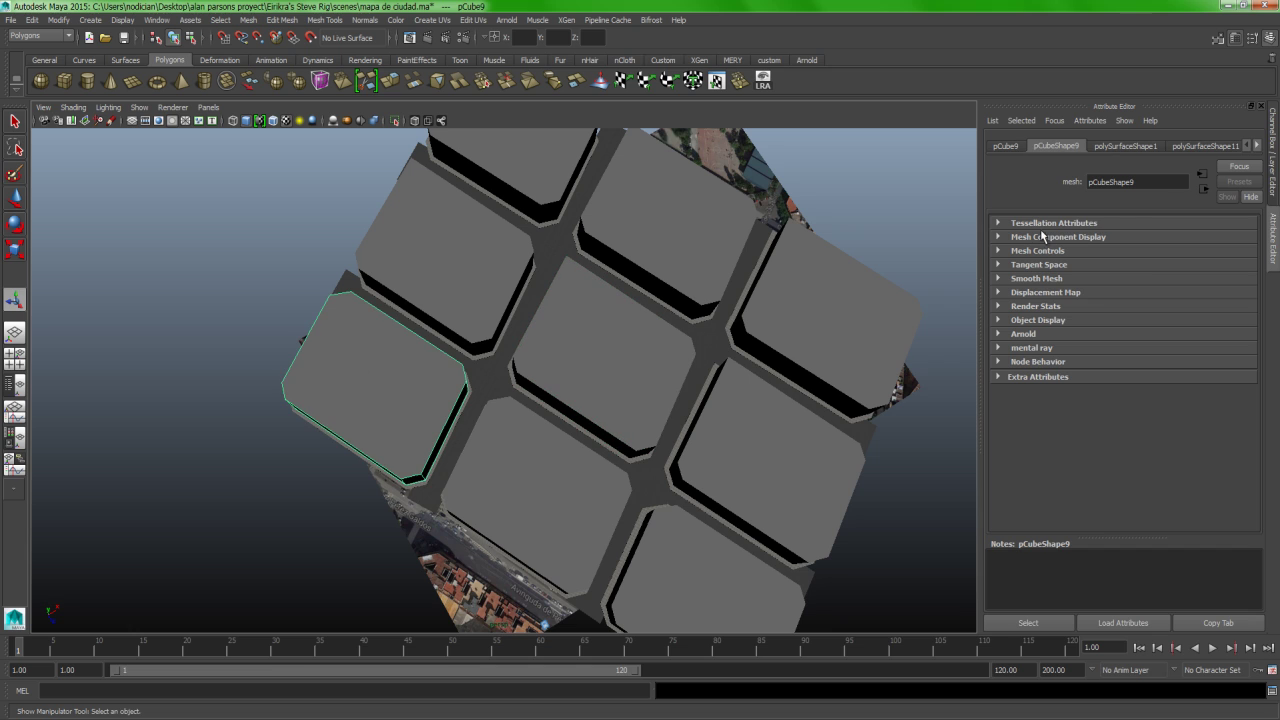
{"action": "left_click", "coordinate": [1258, 146]}
{"action": "left_click", "coordinate": [1258, 146]}
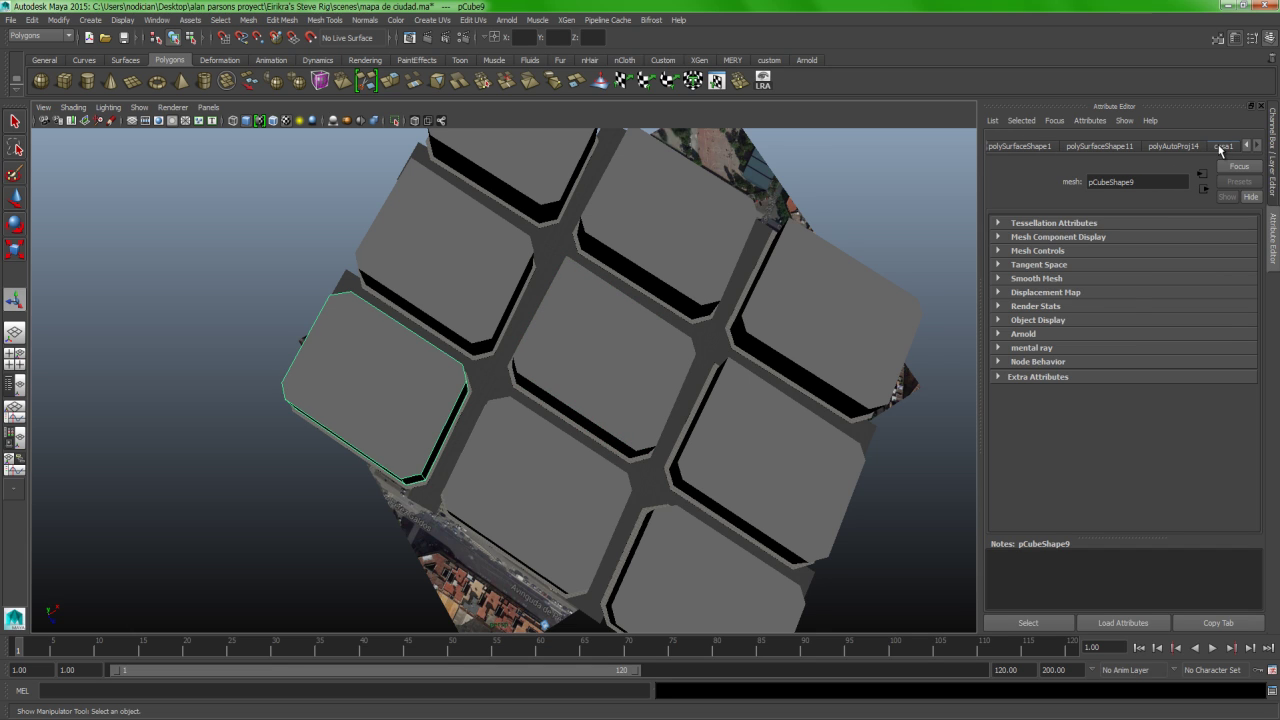
{"action": "left_click", "coordinate": [1220, 148]}
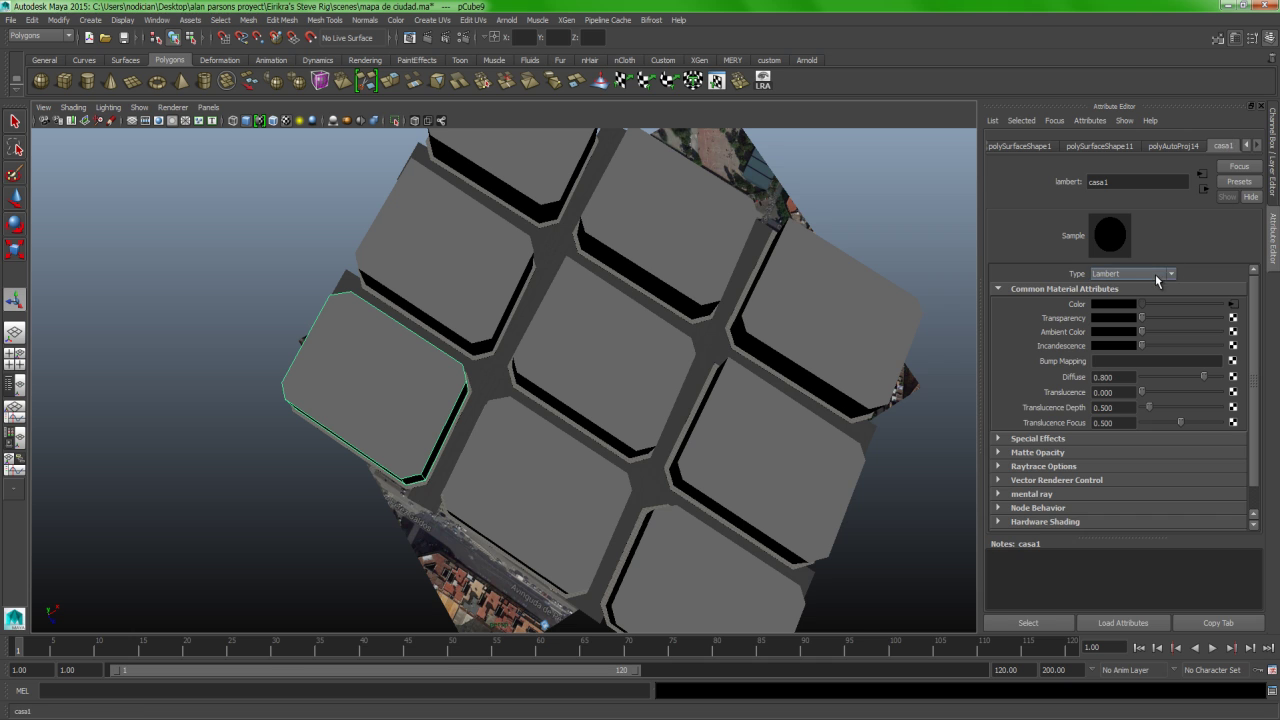
{"action": "left_click", "coordinate": [1236, 311]}
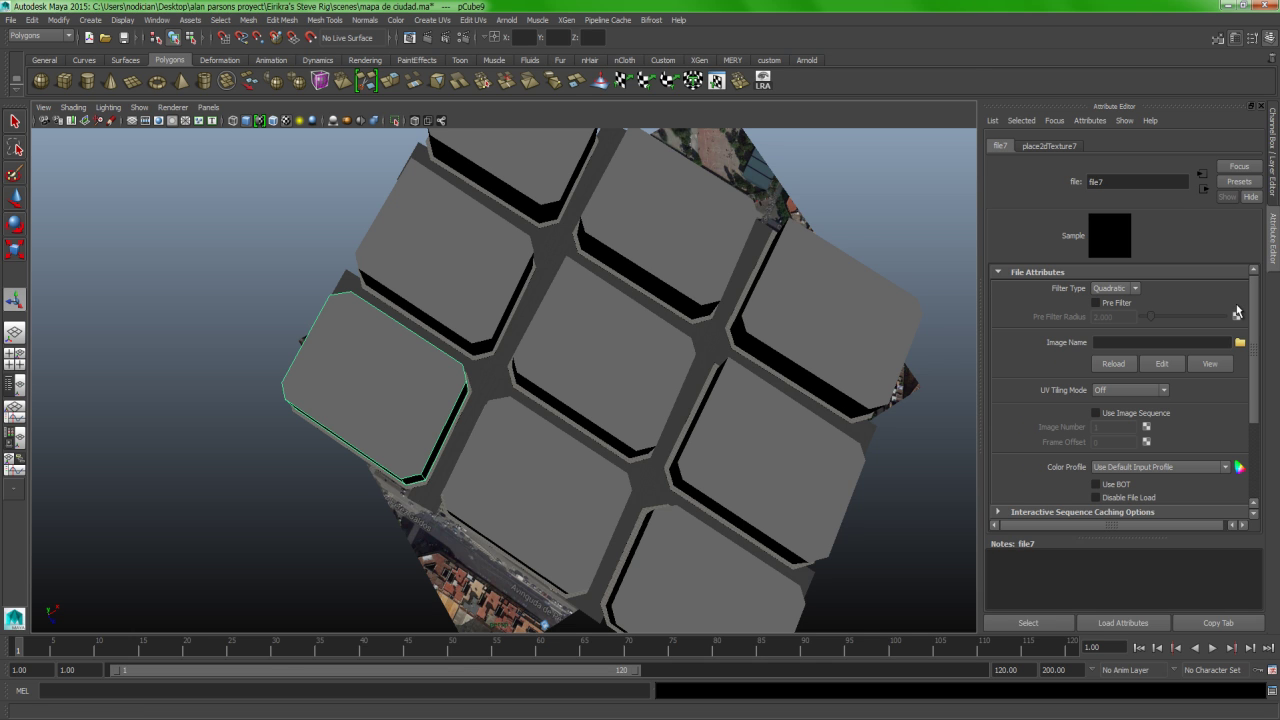
{"action": "left_click", "coordinate": [1240, 342]}
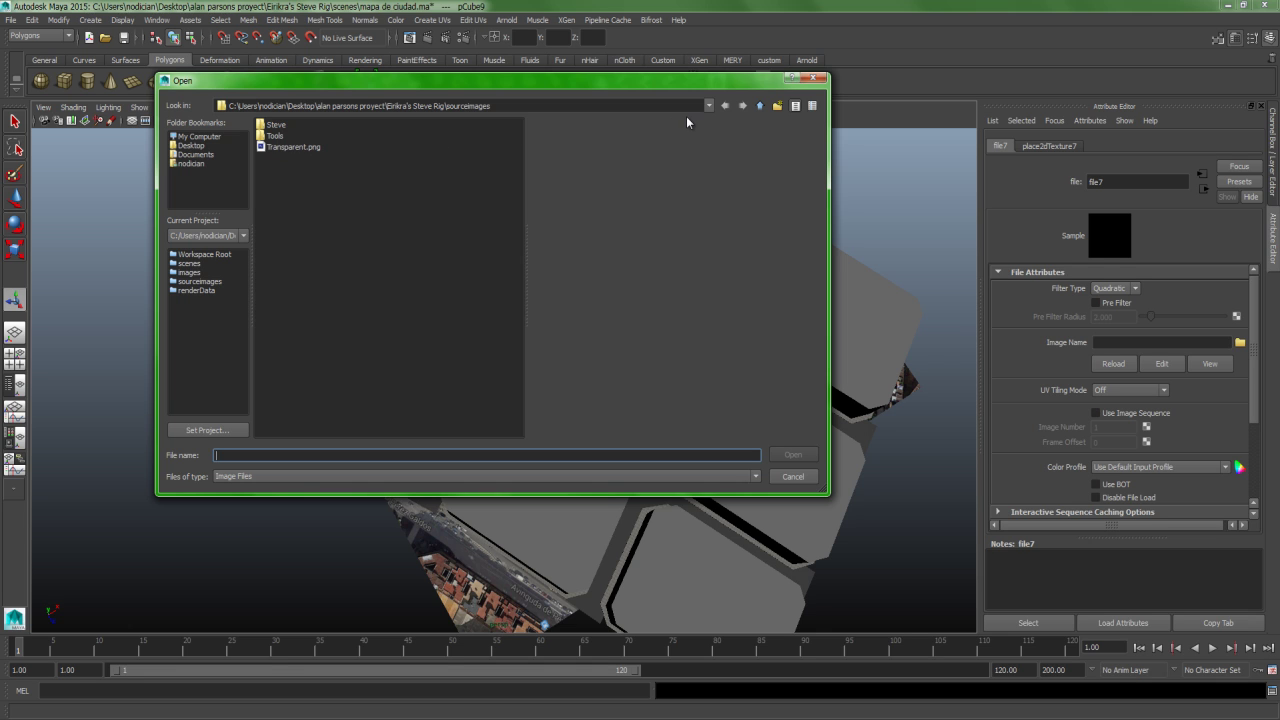
{"action": "left_click", "coordinate": [194, 147]}
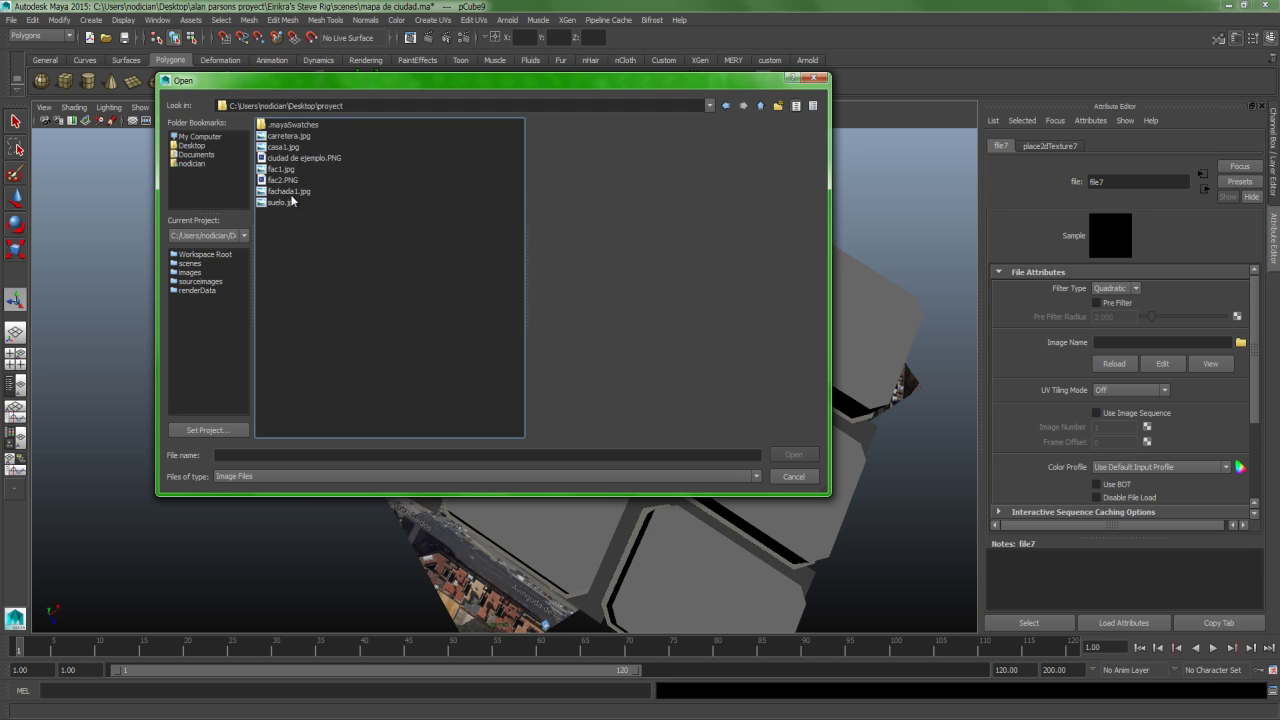
{"action": "double_click", "coordinate": [291, 193]}
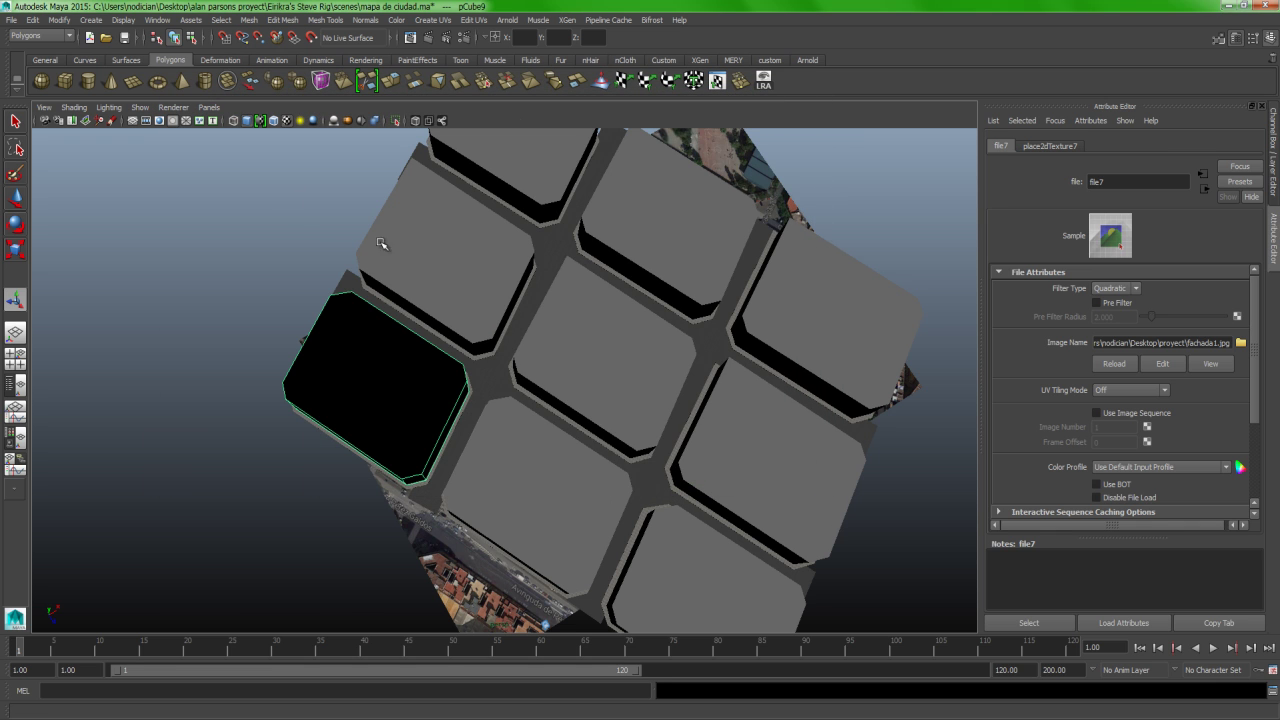
Orbit and zoom in close on pCube9's textured facade from several angles.
{"action": "mouse_move", "coordinate": [412, 350]}
{"action": "left_mouse_down", "text": "alt"}
{"action": "mouse_move", "coordinate": [471, 289]}
{"action": "mouse_move", "coordinate": [539, 278]}
{"action": "left_mouse_up", "text": "alt"}
{"action": "right_click_drag", "start_coordinate": [539, 278], "coordinate": [489, 509], "text": "alt"}
{"action": "left_click_drag", "start_coordinate": [489, 509], "coordinate": [523, 443], "text": "alt"}
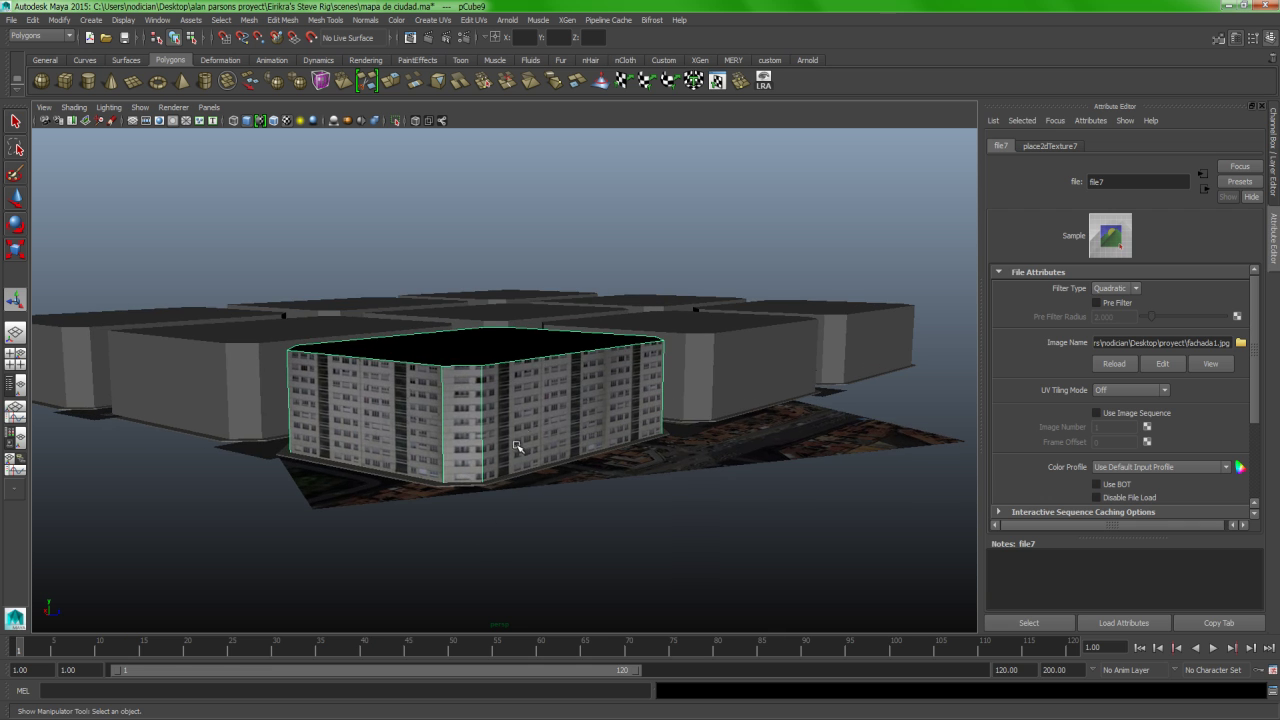
{"action": "right_click_drag", "start_coordinate": [531, 391], "coordinate": [562, 549], "text": "alt"}
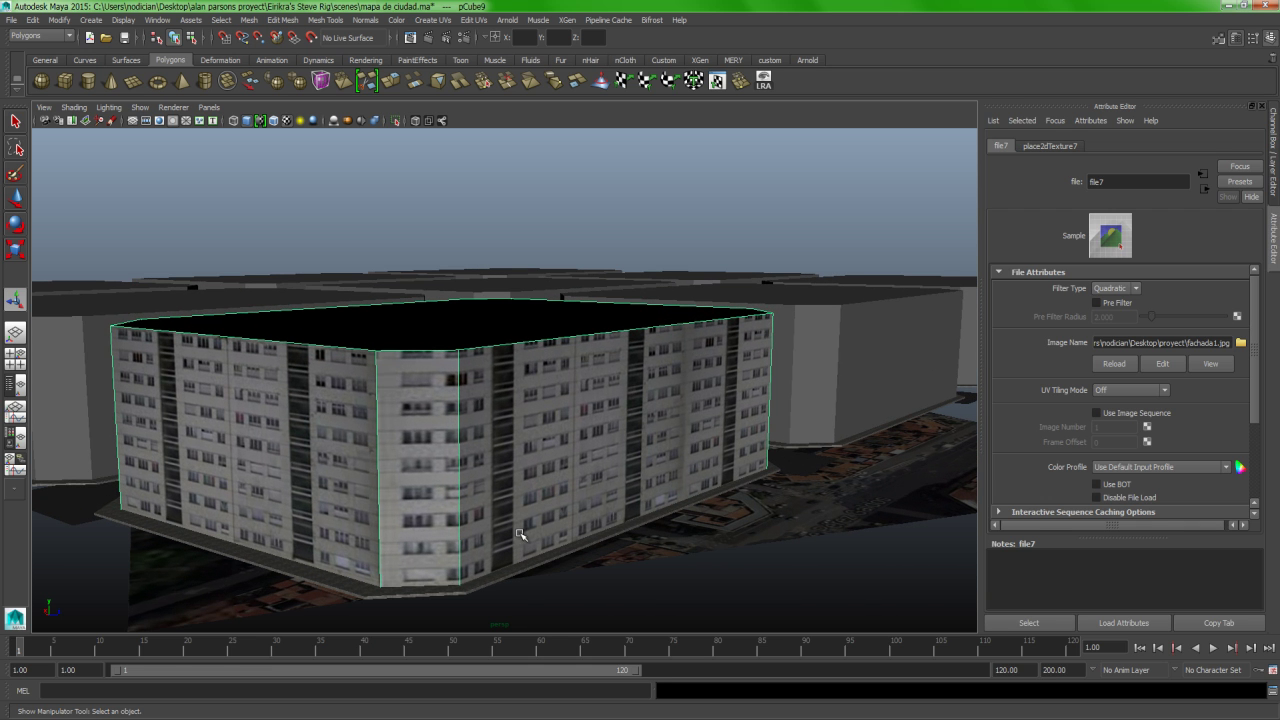
{"action": "left_click_drag", "start_coordinate": [516, 346], "coordinate": [506, 351], "text": "alt"}
{"action": "right_click_drag", "start_coordinate": [506, 351], "coordinate": [474, 449], "text": "alt"}
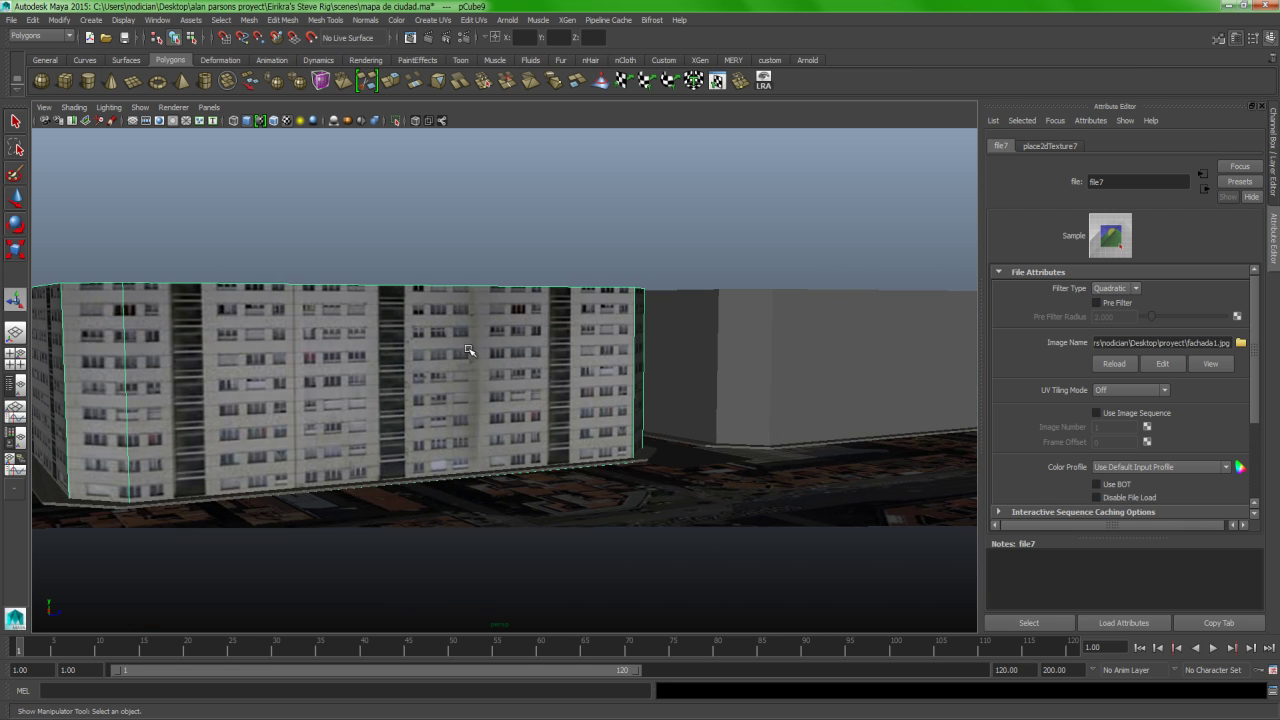
{"action": "middle_click_drag", "start_coordinate": [474, 449], "coordinate": [446, 440], "text": "alt"}
{"action": "left_click_drag", "start_coordinate": [446, 440], "coordinate": [537, 337], "text": "alt"}
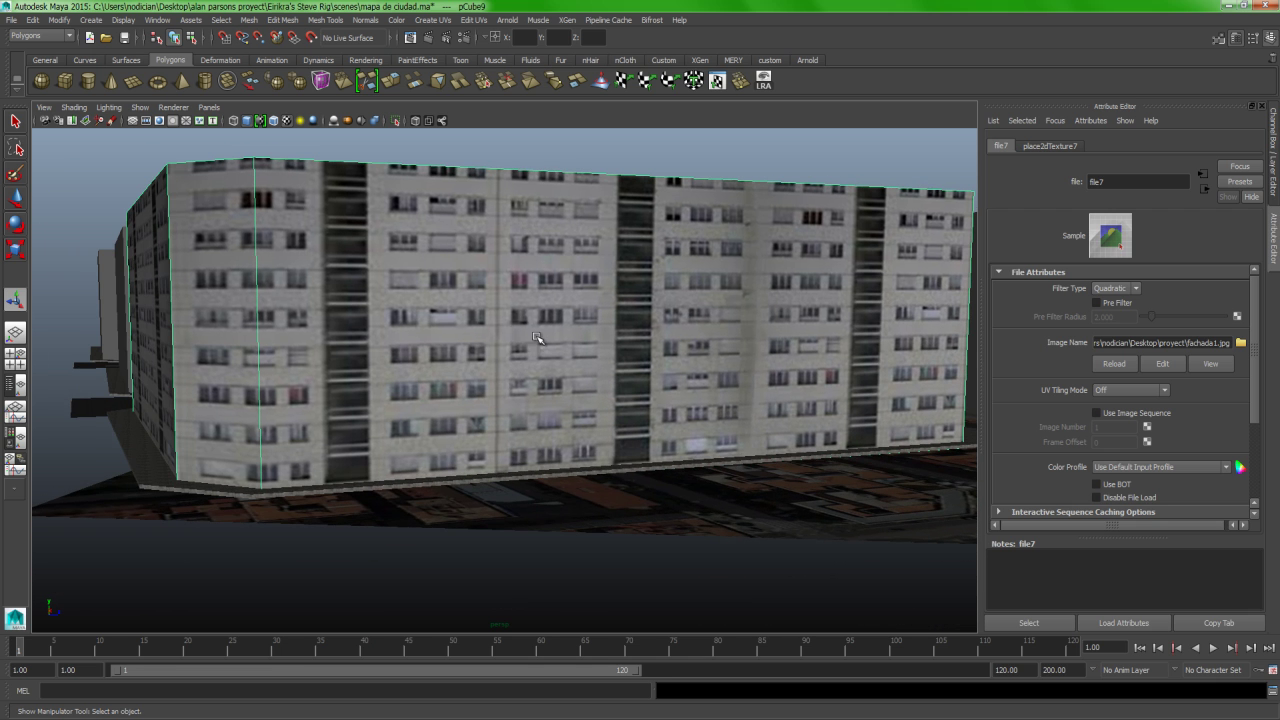
{"action": "right_click_drag", "start_coordinate": [550, 315], "coordinate": [534, 443], "text": "alt"}
{"action": "mouse_move", "coordinate": [534, 443]}
{"action": "left_mouse_down", "text": "alt"}
{"action": "mouse_move", "coordinate": [551, 429]}
{"action": "mouse_move", "coordinate": [486, 417]}
{"action": "mouse_move", "coordinate": [497, 414]}
{"action": "left_mouse_up", "text": "alt"}
{"action": "scroll", "coordinate": [512, 410], "scroll_direction": "down", "scroll_amount": 2}
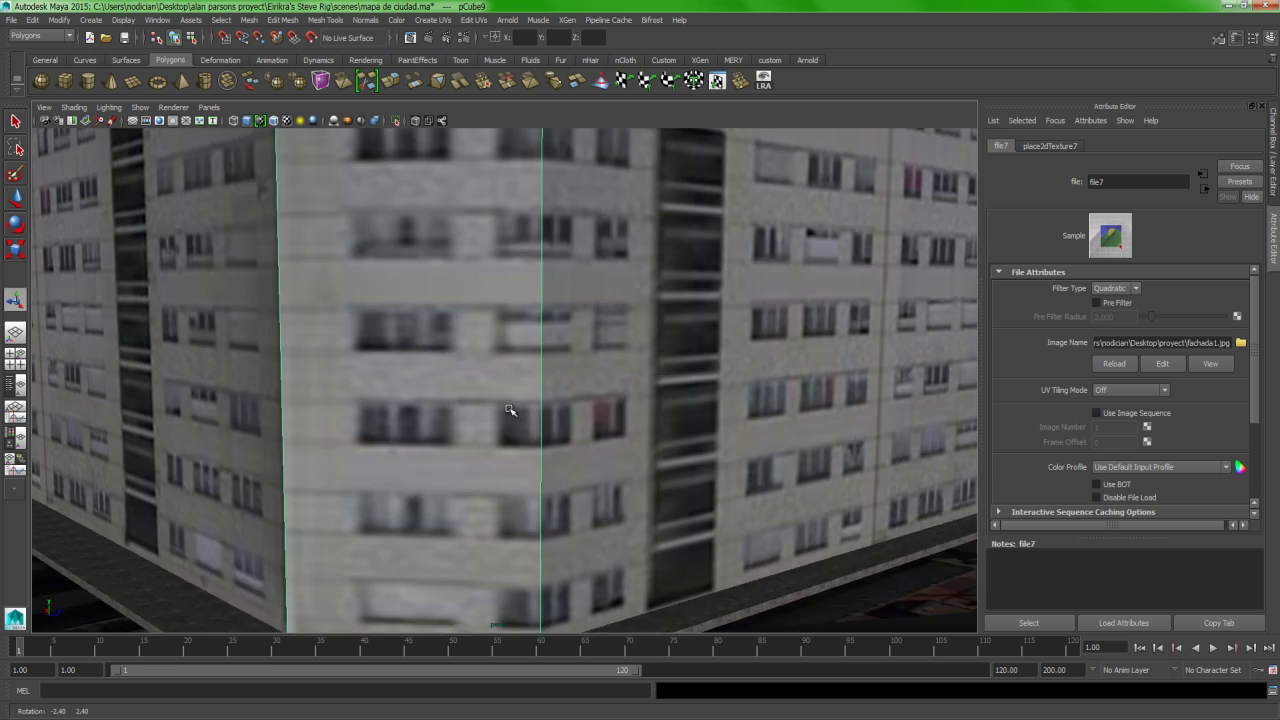
{"action": "scroll", "coordinate": [508, 420], "scroll_direction": "down", "scroll_amount": 1}
{"action": "scroll", "coordinate": [520, 400], "scroll_direction": "down", "scroll_amount": 2}
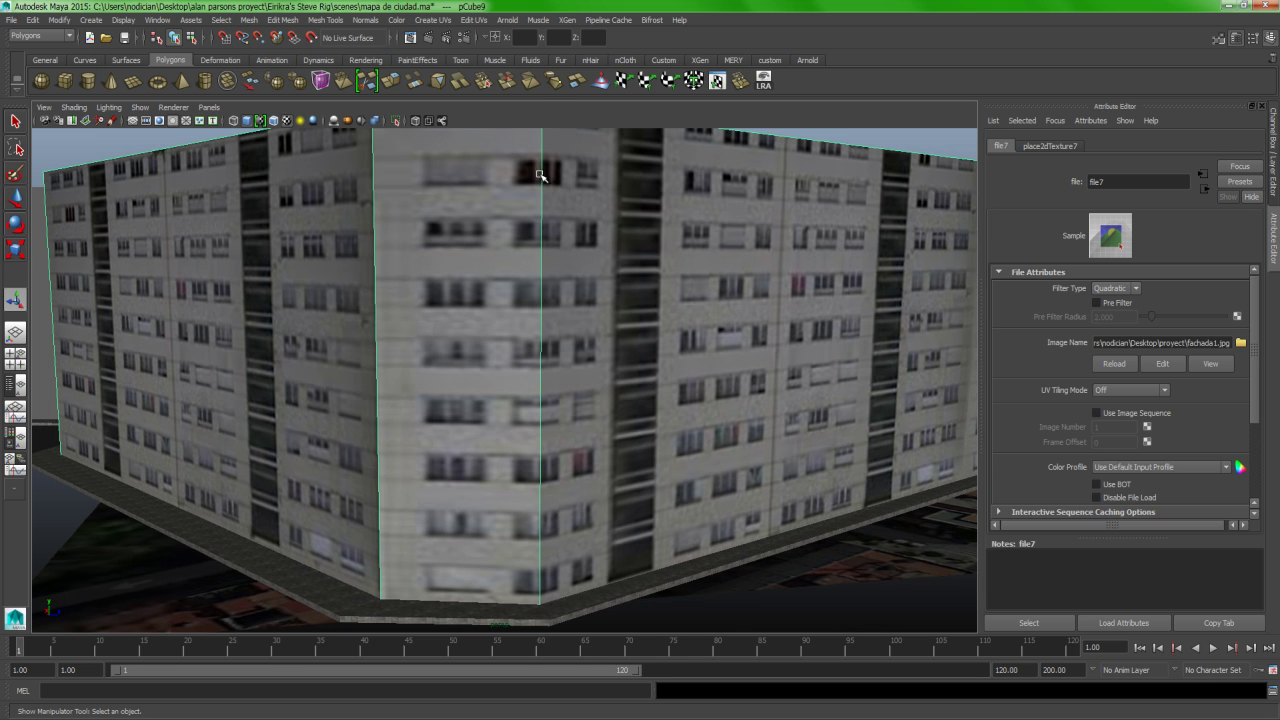
{"action": "left_click_drag", "start_coordinate": [453, 347], "coordinate": [548, 347], "text": "alt"}
{"action": "mouse_move", "coordinate": [690, 318]}
{"action": "left_mouse_down", "text": "alt"}
{"action": "mouse_move", "coordinate": [609, 334]}
{"action": "mouse_move", "coordinate": [476, 318]}
{"action": "mouse_move", "coordinate": [471, 366]}
{"action": "mouse_move", "coordinate": [457, 363]}
{"action": "left_mouse_up", "text": "alt"}
Select pCube7 and tumble around the long facade down to the corner tree.
{"action": "left_click", "coordinate": [211, 356]}
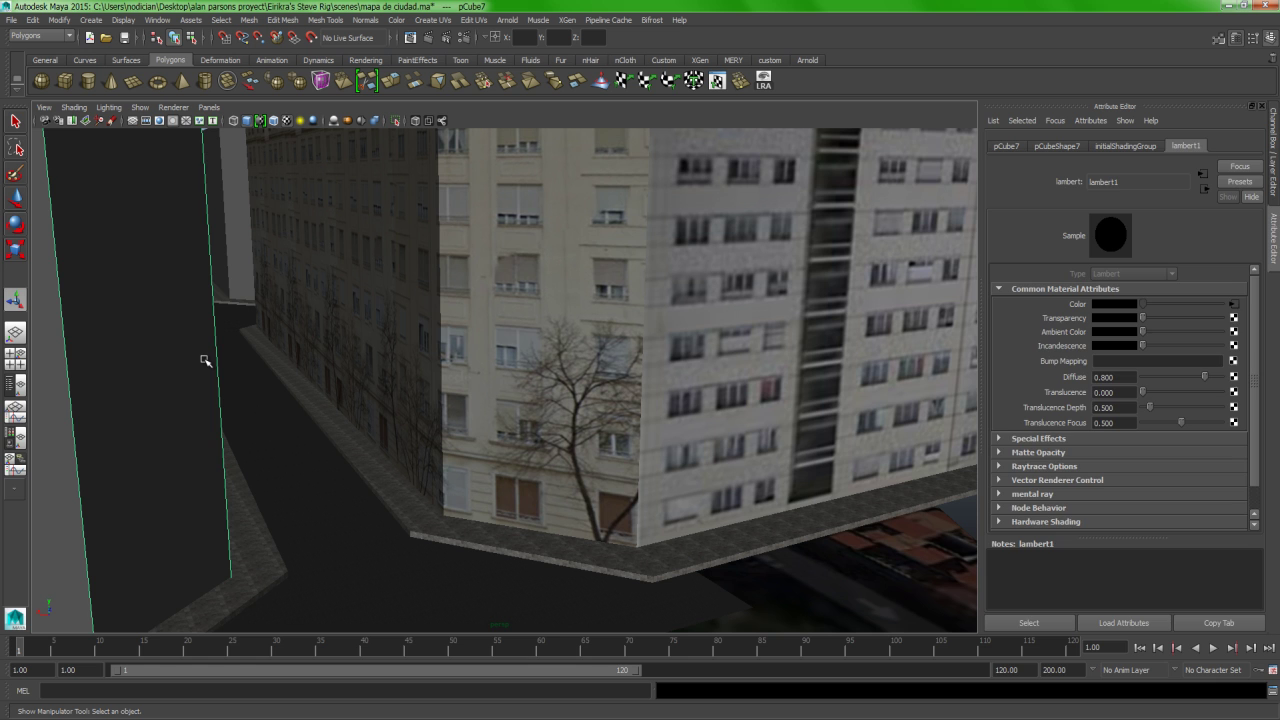
{"action": "mouse_move", "coordinate": [205, 360]}
{"action": "left_mouse_down", "text": "alt"}
{"action": "mouse_move", "coordinate": [183, 343]}
{"action": "mouse_move", "coordinate": [209, 329]}
{"action": "left_mouse_up", "text": "alt"}
{"action": "right_click_drag", "start_coordinate": [209, 329], "coordinate": [378, 284], "text": "alt"}
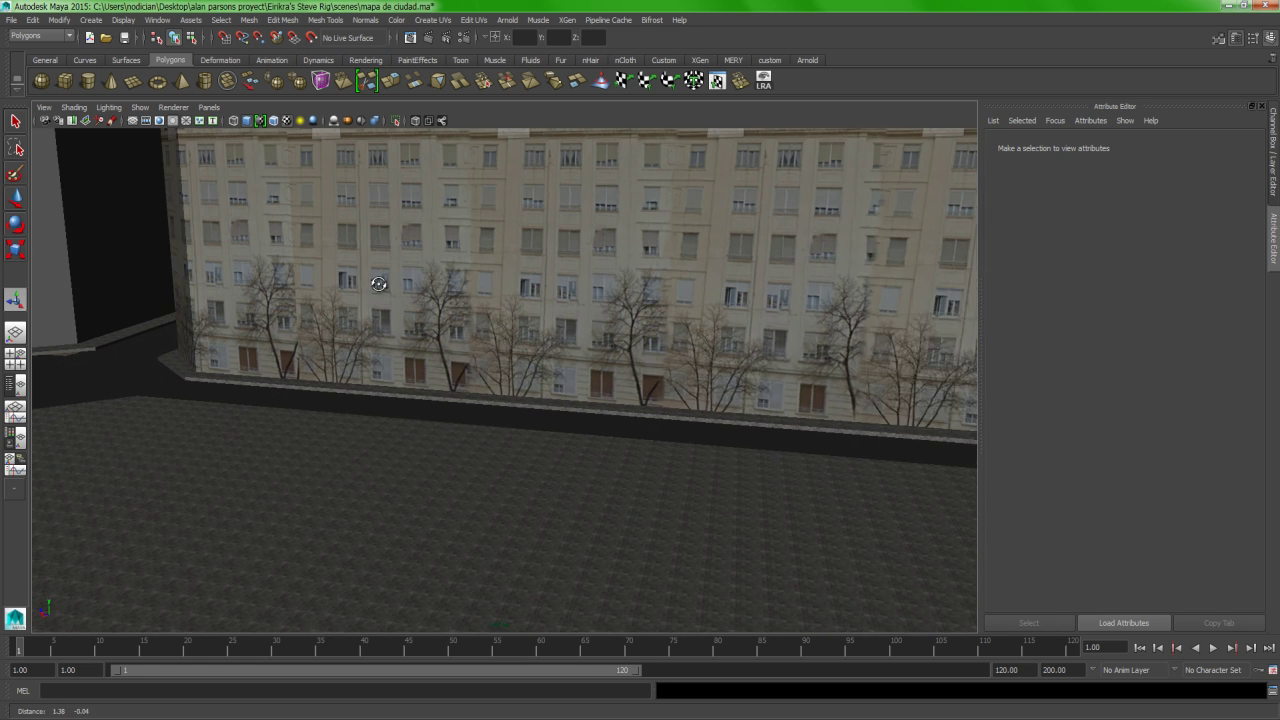
{"action": "left_click_drag", "start_coordinate": [378, 284], "coordinate": [513, 328], "text": "alt"}
{"action": "right_click_drag", "start_coordinate": [513, 328], "coordinate": [463, 263], "text": "alt"}
{"action": "mouse_move", "coordinate": [463, 263]}
{"action": "left_mouse_down", "text": "alt"}
{"action": "mouse_move", "coordinate": [414, 223]}
{"action": "mouse_move", "coordinate": [466, 323]}
{"action": "left_mouse_up", "text": "alt"}
{"action": "right_click_drag", "start_coordinate": [466, 323], "coordinate": [502, 362], "text": "alt"}
{"action": "right_click_drag", "start_coordinate": [465, 290], "coordinate": [551, 509], "text": "alt"}
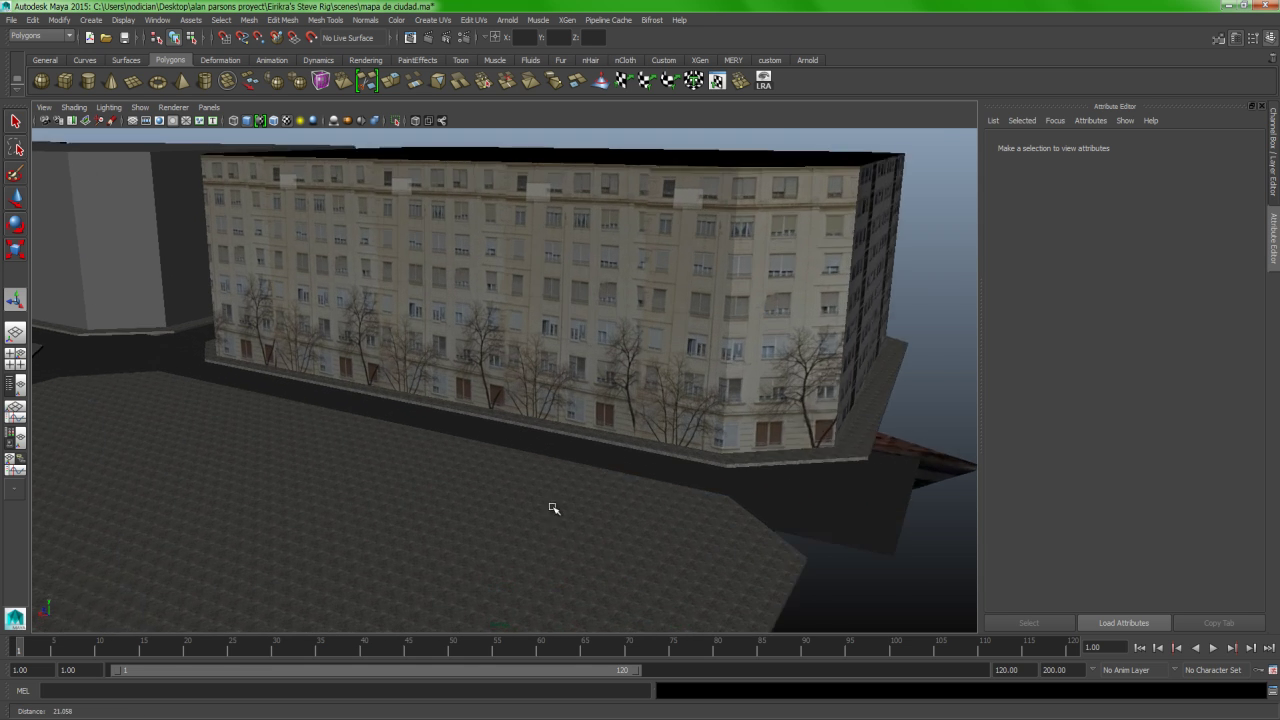
{"action": "left_click_drag", "start_coordinate": [551, 509], "coordinate": [560, 434], "text": "alt"}
{"action": "right_click_drag", "start_coordinate": [560, 434], "coordinate": [543, 437], "text": "alt"}
{"action": "mouse_move", "coordinate": [543, 437]}
{"action": "left_mouse_down", "text": "alt"}
{"action": "mouse_move", "coordinate": [502, 442]}
{"action": "mouse_move", "coordinate": [351, 363]}
{"action": "left_mouse_up", "text": "alt"}
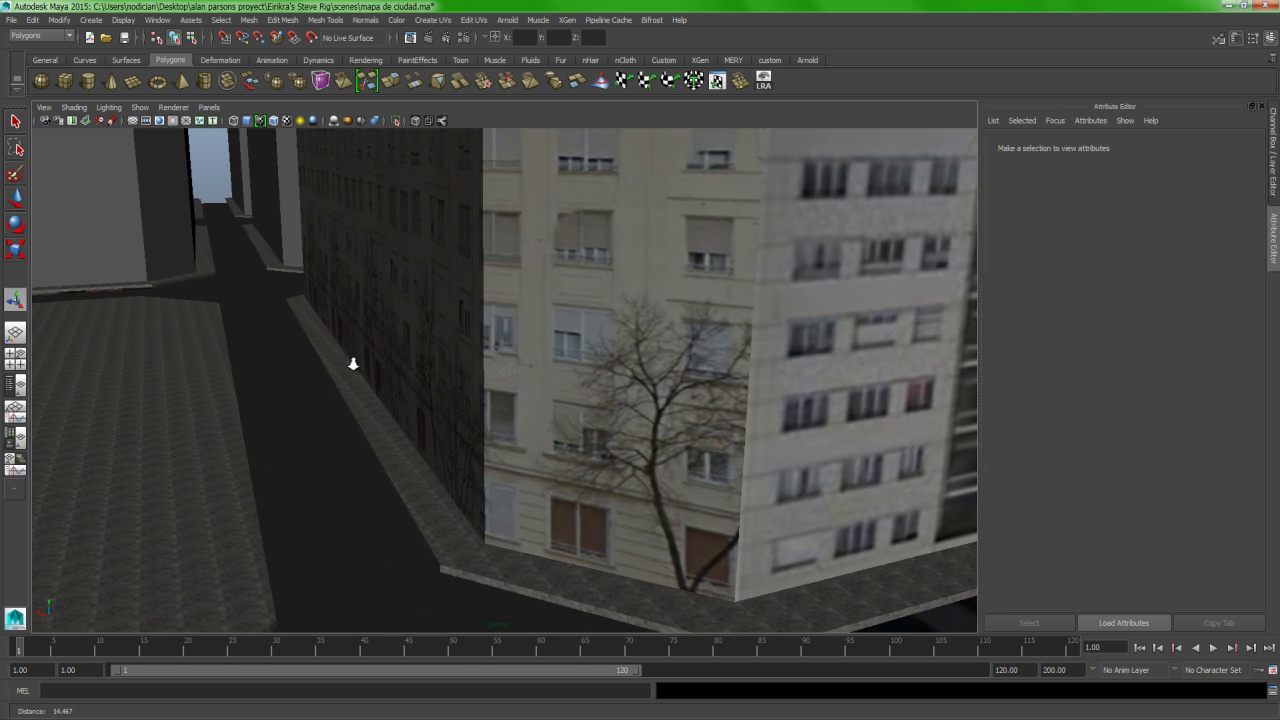
Tumble along the tree-lined street, then undo to restore the deleted pCube7 block.
{"action": "right_click_drag", "start_coordinate": [351, 363], "coordinate": [371, 440], "text": "alt"}
{"action": "mouse_move", "coordinate": [371, 440]}
{"action": "left_mouse_down", "text": "alt"}
{"action": "mouse_move", "coordinate": [352, 410]}
{"action": "mouse_move", "coordinate": [386, 391]}
{"action": "left_mouse_up", "text": "alt"}
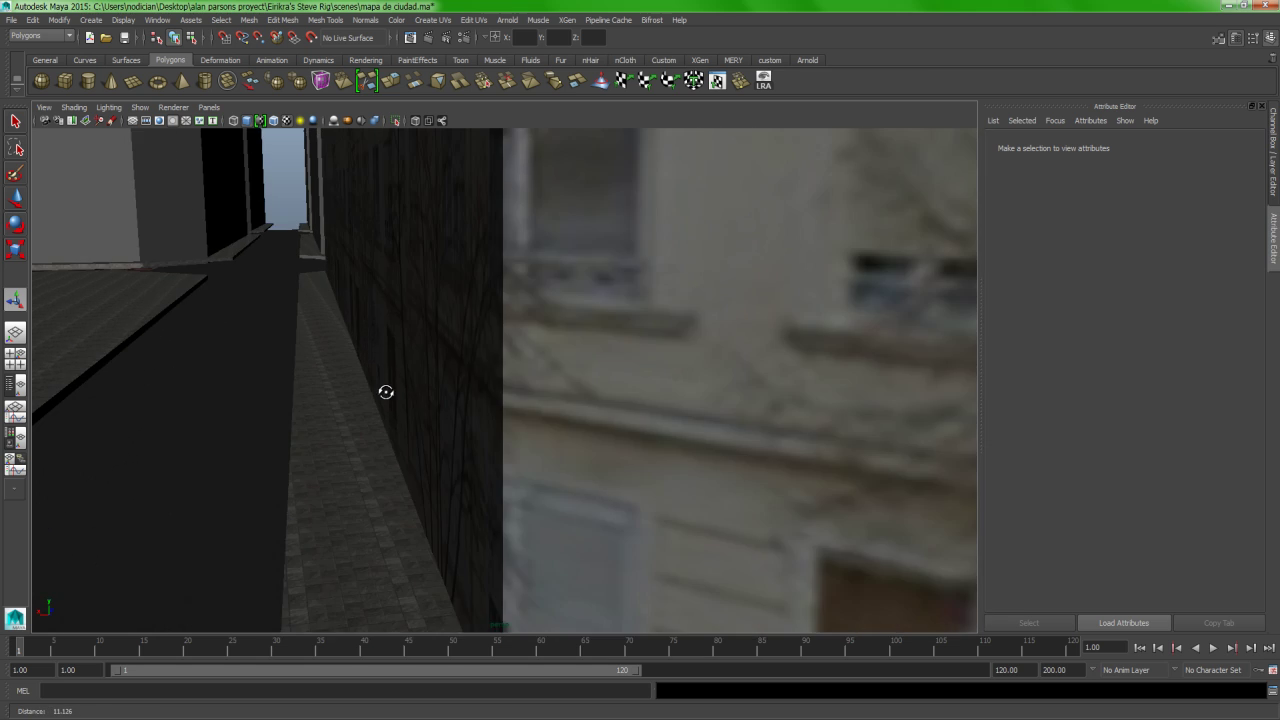
{"action": "right_click_drag", "start_coordinate": [386, 391], "coordinate": [403, 389], "text": "alt"}
{"action": "left_click_drag", "start_coordinate": [403, 389], "coordinate": [443, 394], "text": "alt"}
{"action": "right_click_drag", "start_coordinate": [443, 394], "coordinate": [395, 281], "text": "alt"}
{"action": "mouse_move", "coordinate": [395, 281]}
{"action": "left_mouse_down", "text": "alt"}
{"action": "mouse_move", "coordinate": [457, 371]}
{"action": "mouse_move", "coordinate": [451, 386]}
{"action": "mouse_move", "coordinate": [503, 407]}
{"action": "mouse_move", "coordinate": [497, 443]}
{"action": "mouse_move", "coordinate": [477, 400]}
{"action": "mouse_move", "coordinate": [509, 420]}
{"action": "mouse_move", "coordinate": [521, 400]}
{"action": "mouse_move", "coordinate": [437, 343]}
{"action": "left_mouse_up", "text": "alt"}
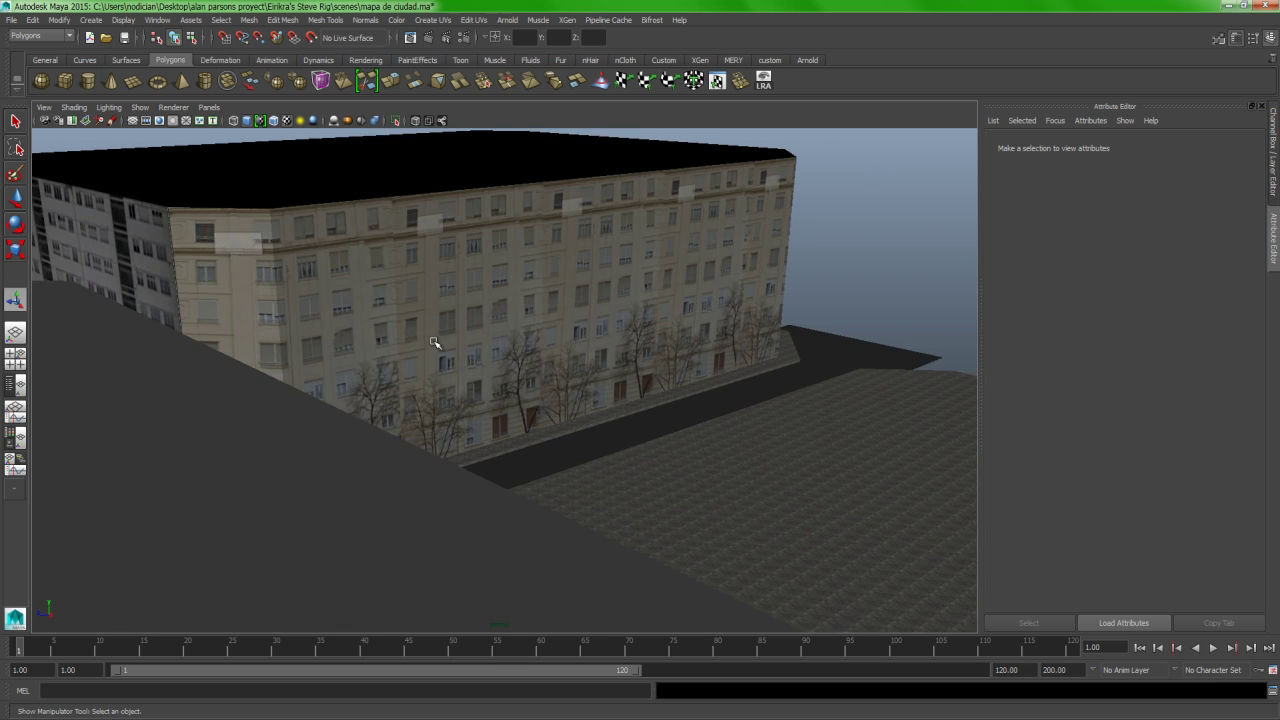
{"action": "right_click_drag", "start_coordinate": [437, 343], "coordinate": [456, 408], "text": "alt"}
{"action": "mouse_move", "coordinate": [481, 371]}
{"action": "left_mouse_down", "text": "alt"}
{"action": "mouse_move", "coordinate": [486, 491]}
{"action": "mouse_move", "coordinate": [461, 298]}
{"action": "left_mouse_up", "text": "alt"}
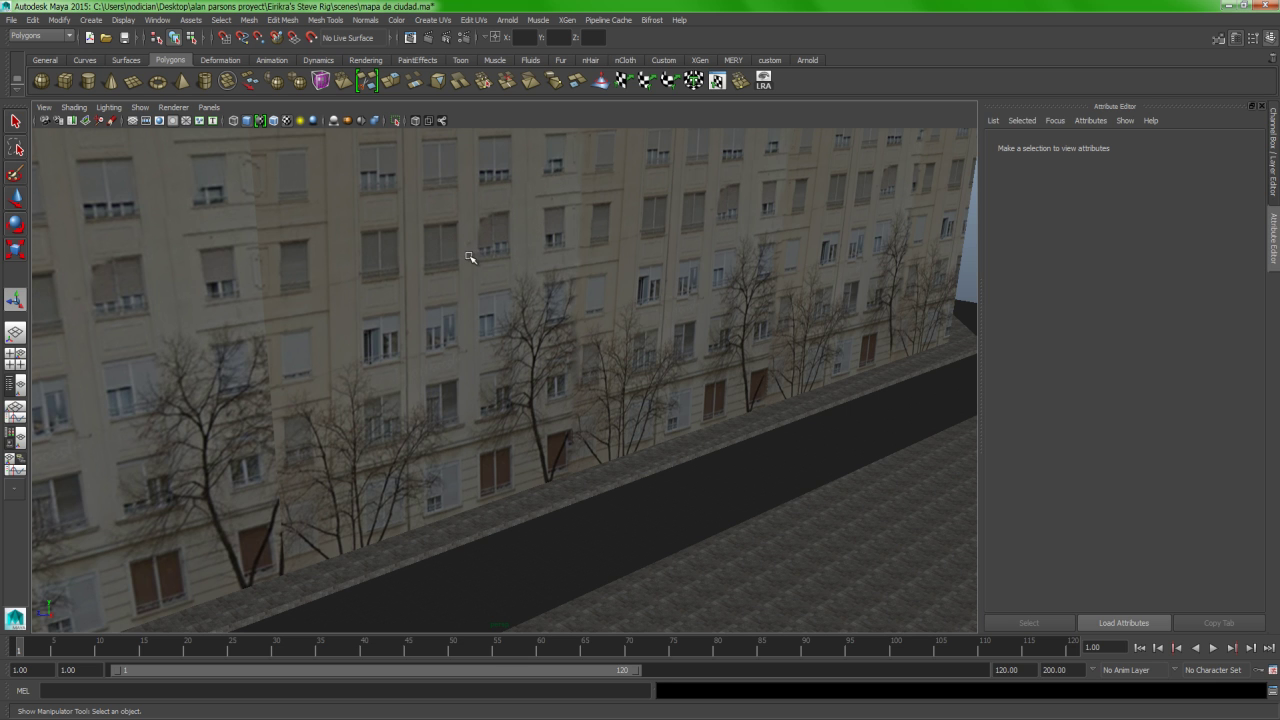
{"action": "mouse_move", "coordinate": [469, 257]}
{"action": "left_mouse_down", "text": "alt"}
{"action": "mouse_move", "coordinate": [474, 334]}
{"action": "mouse_move", "coordinate": [534, 380]}
{"action": "mouse_move", "coordinate": [500, 371]}
{"action": "mouse_move", "coordinate": [503, 386]}
{"action": "mouse_move", "coordinate": [395, 393]}
{"action": "mouse_move", "coordinate": [389, 420]}
{"action": "mouse_move", "coordinate": [406, 309]}
{"action": "mouse_move", "coordinate": [445, 455]}
{"action": "left_mouse_up", "text": "alt"}
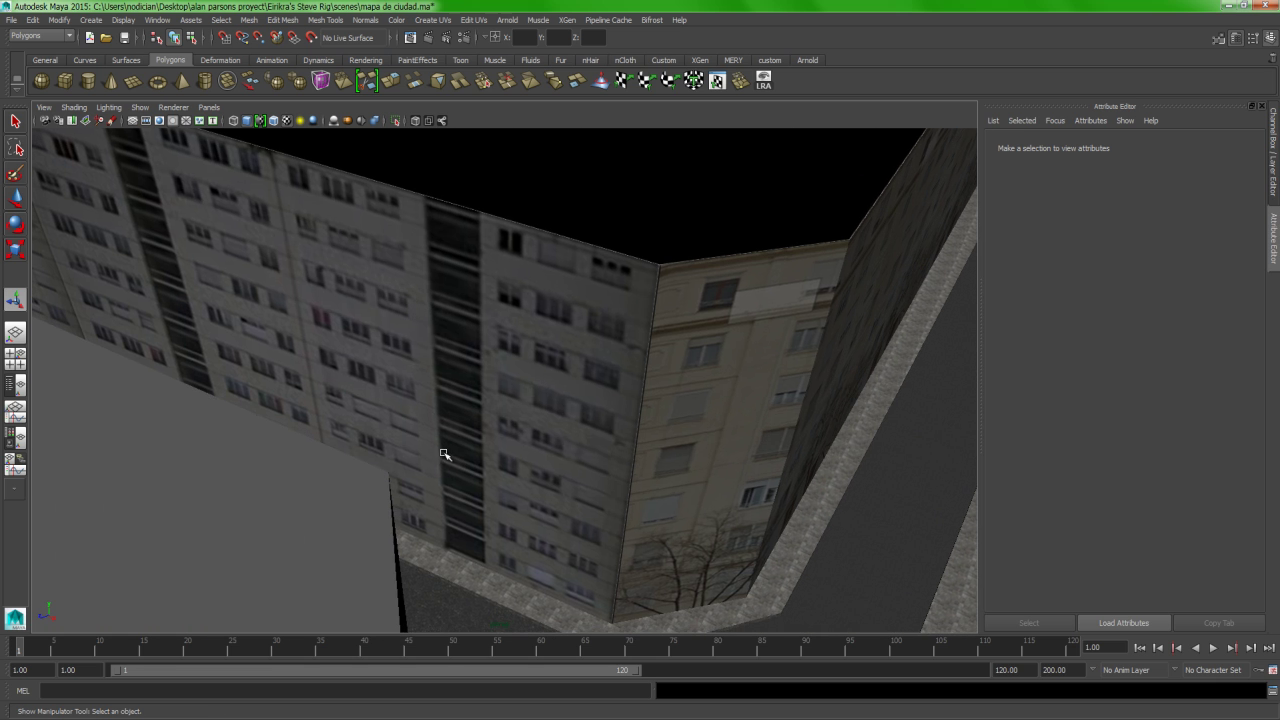
{"action": "mouse_move", "coordinate": [537, 485]}
{"action": "left_mouse_down", "text": "alt"}
{"action": "mouse_move", "coordinate": [568, 423]}
{"action": "mouse_move", "coordinate": [531, 415]}
{"action": "left_mouse_up", "text": "alt"}
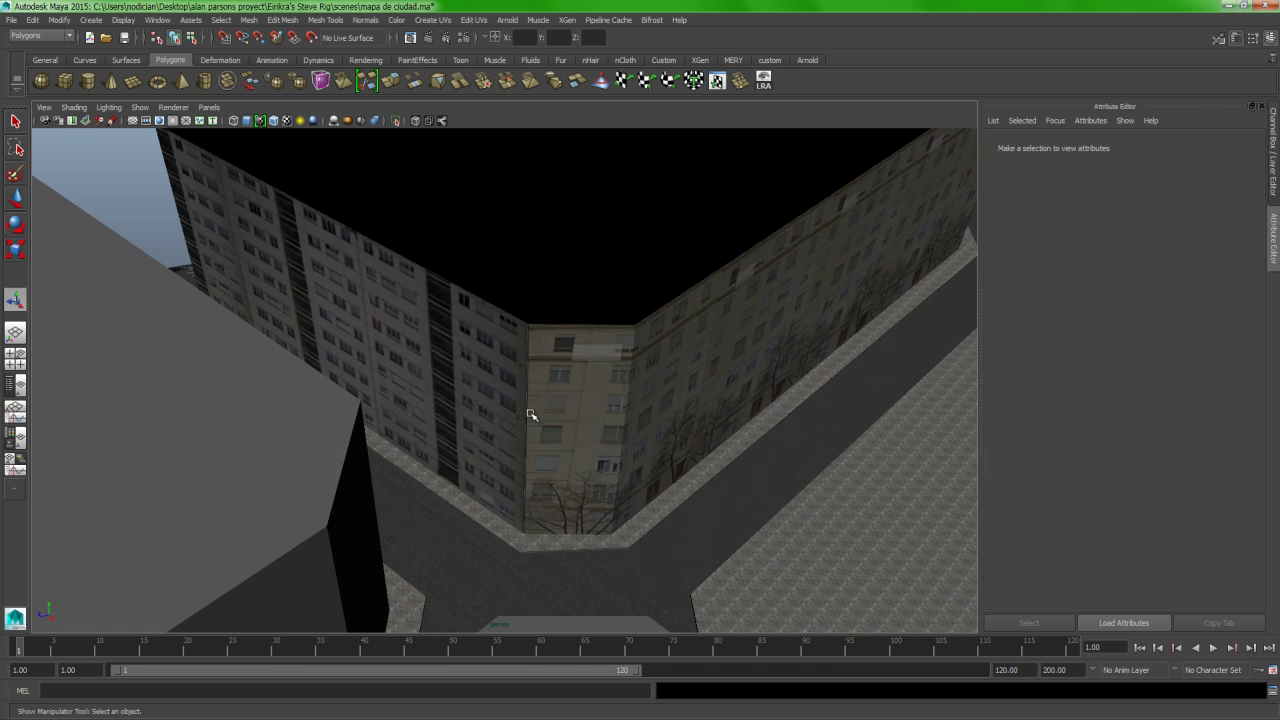
{"action": "key", "text": "ctrl+z"}
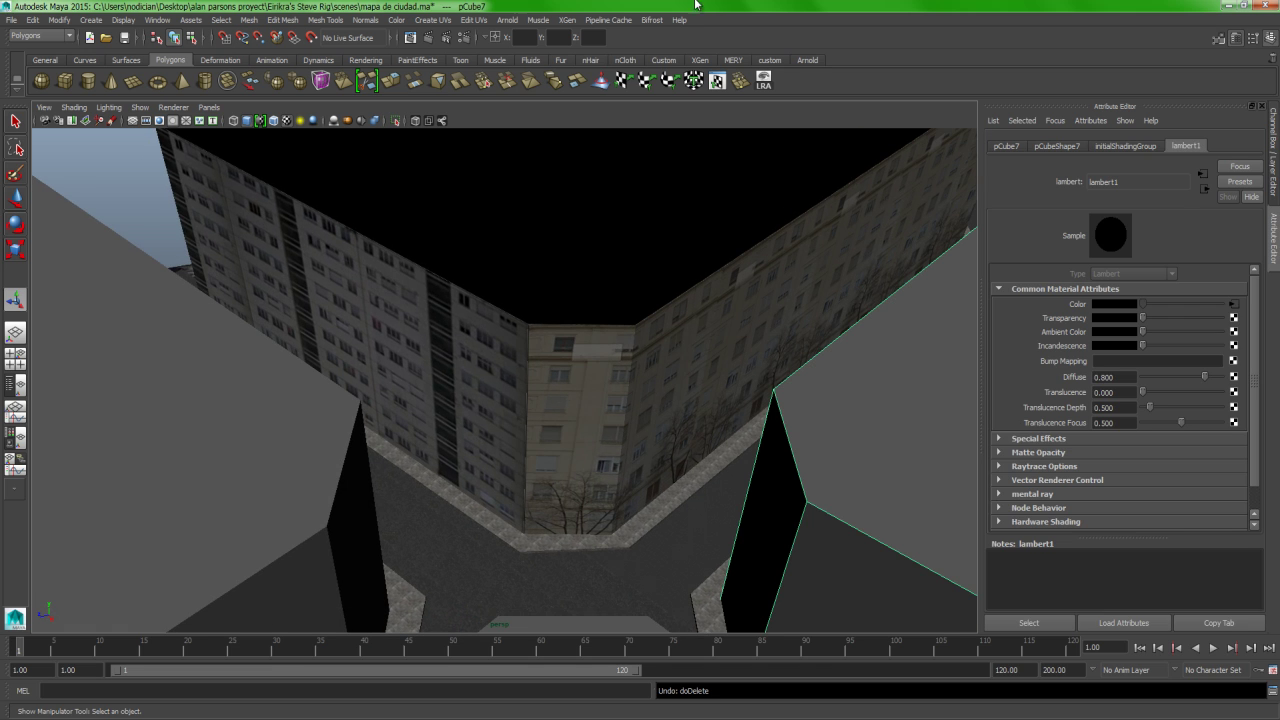
{"action": "mouse_move", "coordinate": [674, 271]}
{"action": "left_mouse_down", "text": "alt"}
{"action": "mouse_move", "coordinate": [646, 266]}
{"action": "mouse_move", "coordinate": [694, 394]}
{"action": "mouse_move", "coordinate": [514, 435]}
{"action": "mouse_move", "coordinate": [400, 397]}
{"action": "mouse_move", "coordinate": [547, 248]}
{"action": "mouse_move", "coordinate": [497, 439]}
{"action": "left_mouse_up", "text": "alt"}
{"action": "mouse_move", "coordinate": [471, 324]}
{"action": "left_mouse_down", "text": "alt"}
{"action": "mouse_move", "coordinate": [463, 393]}
{"action": "mouse_move", "coordinate": [414, 417]}
{"action": "mouse_move", "coordinate": [387, 362]}
{"action": "left_mouse_up", "text": "alt"}
{"action": "right_click_drag", "start_coordinate": [617, 592], "coordinate": [408, 400], "text": "alt"}
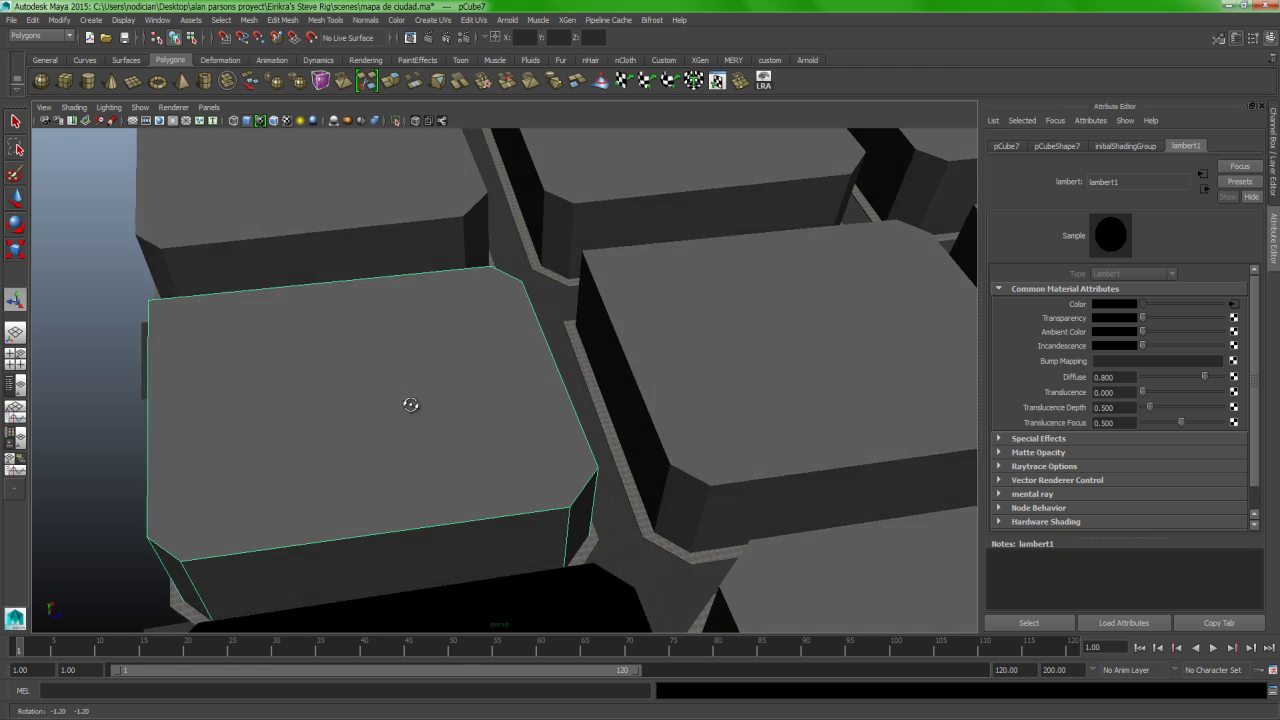
{"action": "mouse_move", "coordinate": [408, 400]}
{"action": "left_mouse_down", "text": "alt"}
{"action": "mouse_move", "coordinate": [560, 329]}
{"action": "mouse_move", "coordinate": [491, 357]}
{"action": "mouse_move", "coordinate": [540, 342]}
{"action": "mouse_move", "coordinate": [537, 394]}
{"action": "mouse_move", "coordinate": [591, 371]}
{"action": "left_mouse_up", "text": "alt"}
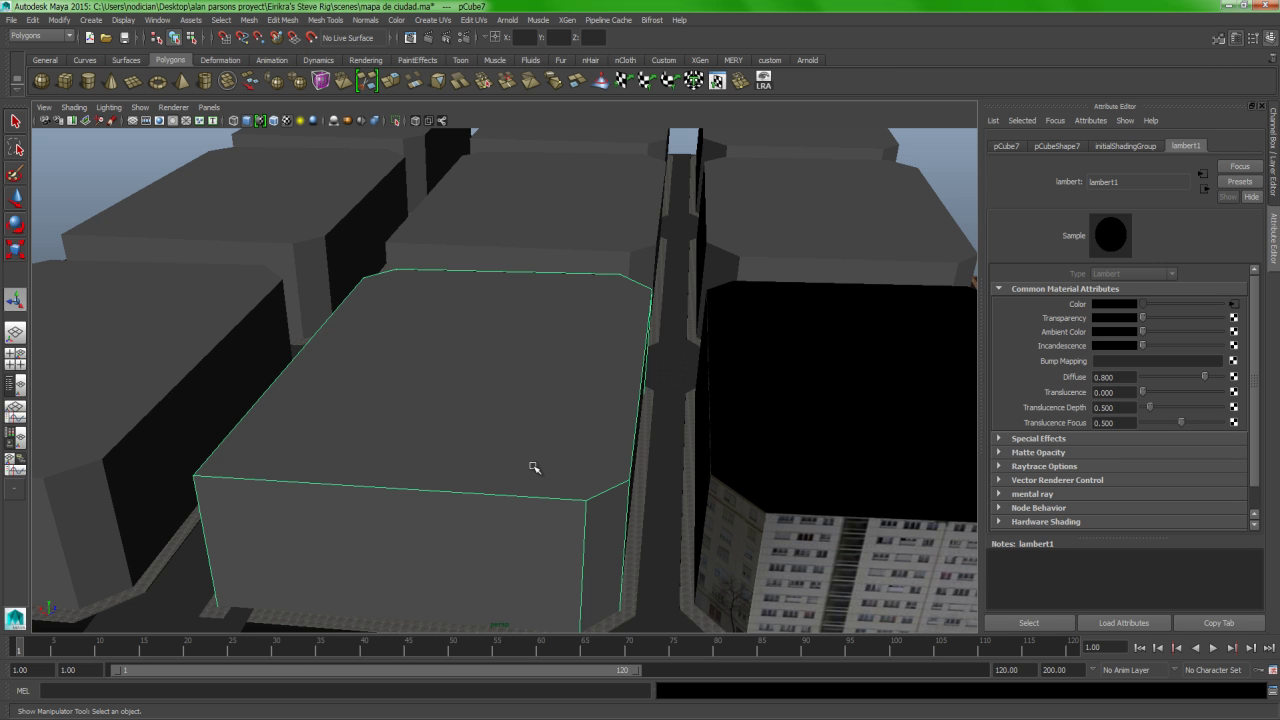
{"action": "scroll", "coordinate": [538, 437], "scroll_direction": "down", "scroll_amount": 1}
{"action": "scroll", "coordinate": [538, 437], "scroll_direction": "down", "scroll_amount": 2}
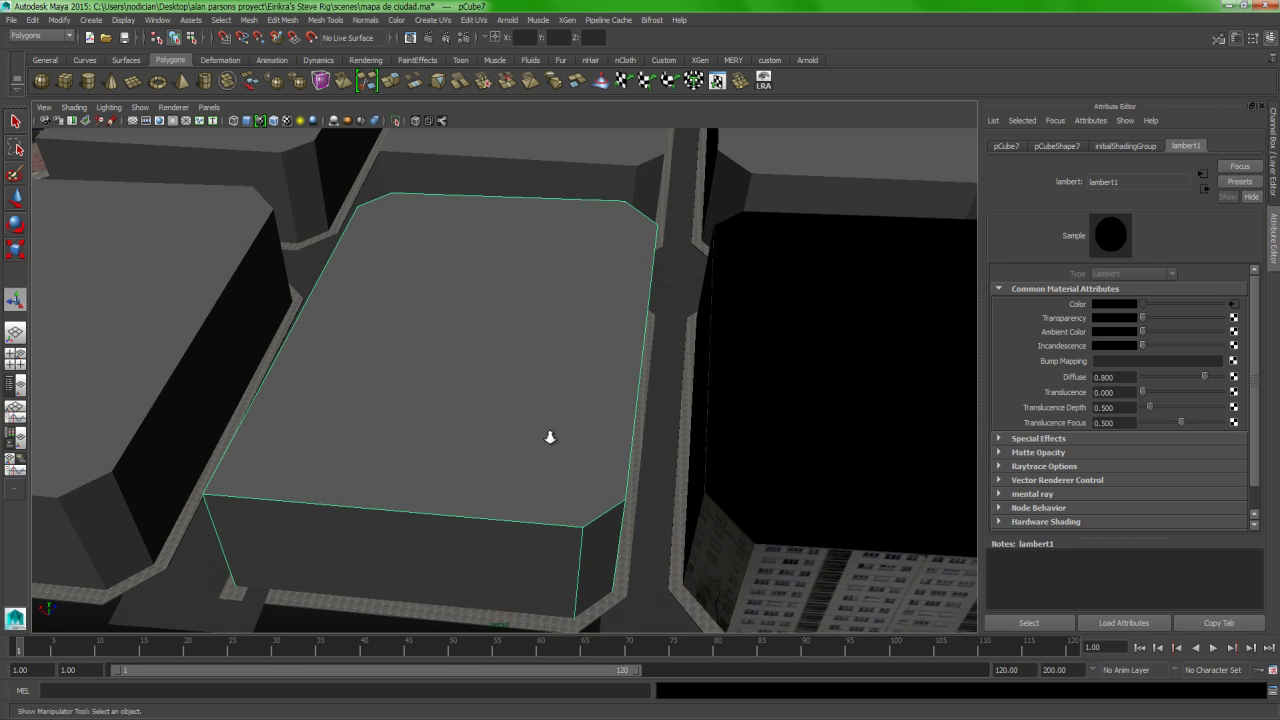
{"action": "scroll", "coordinate": [538, 437], "scroll_direction": "down", "scroll_amount": 2}
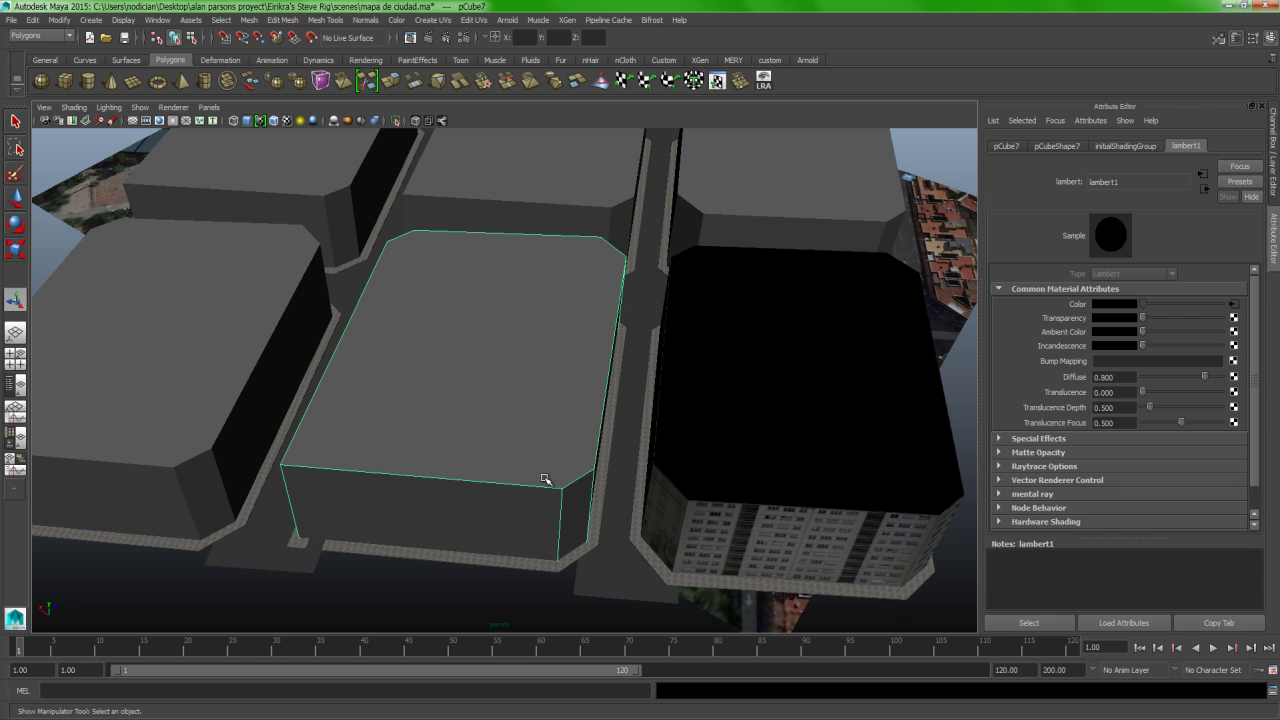
Assign the existing casa1 material to the grey pCube7 building.
{"action": "right_click", "coordinate": [511, 379]}
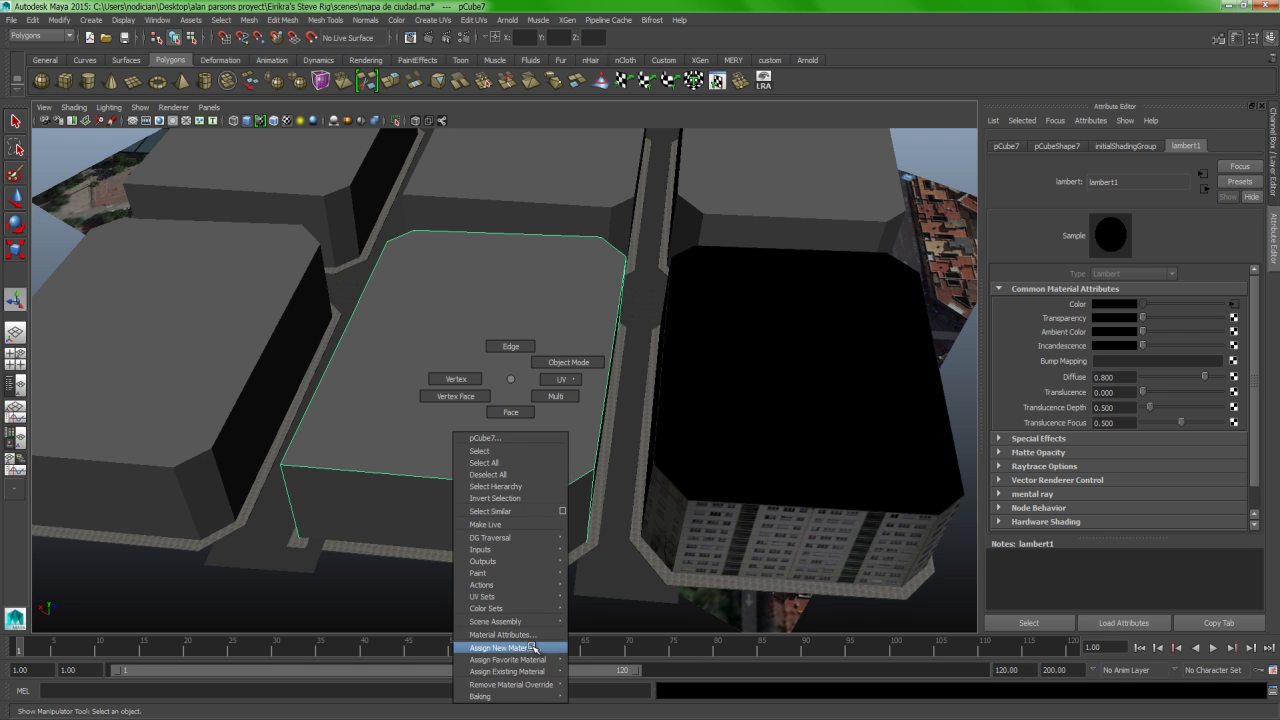
{"action": "mouse_move", "coordinate": [556, 633]}
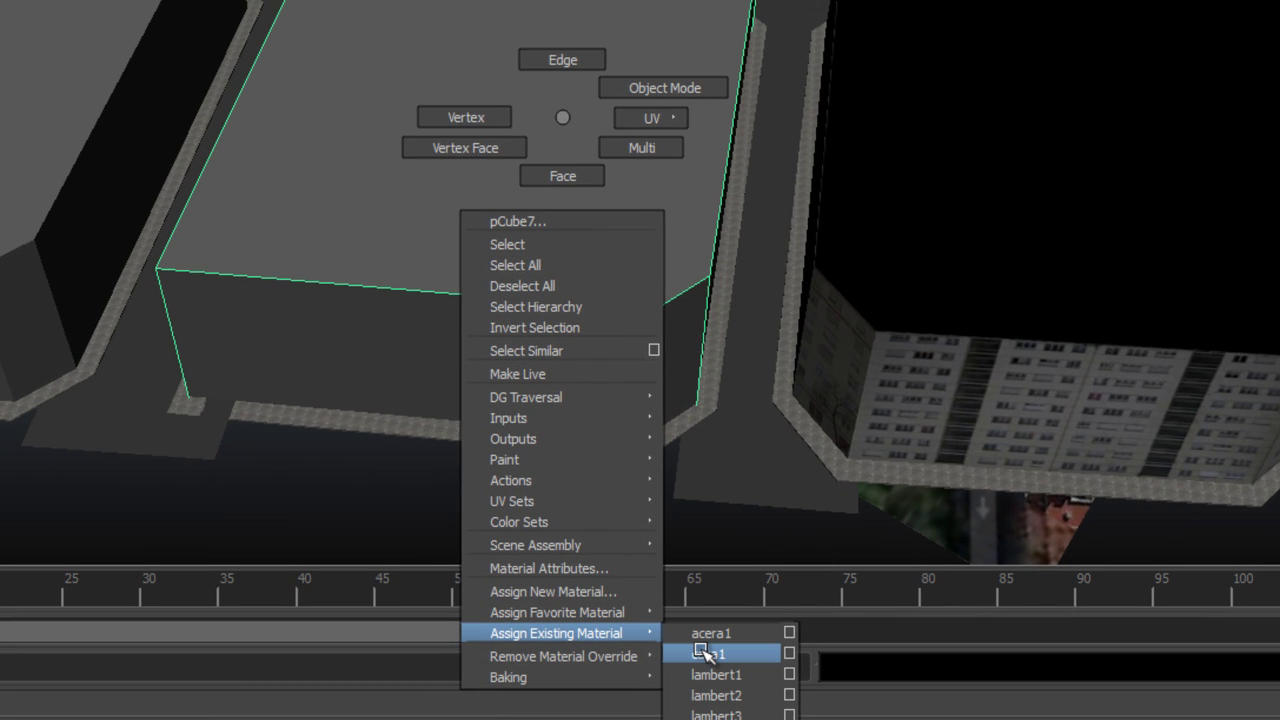
{"action": "left_click", "coordinate": [703, 653]}
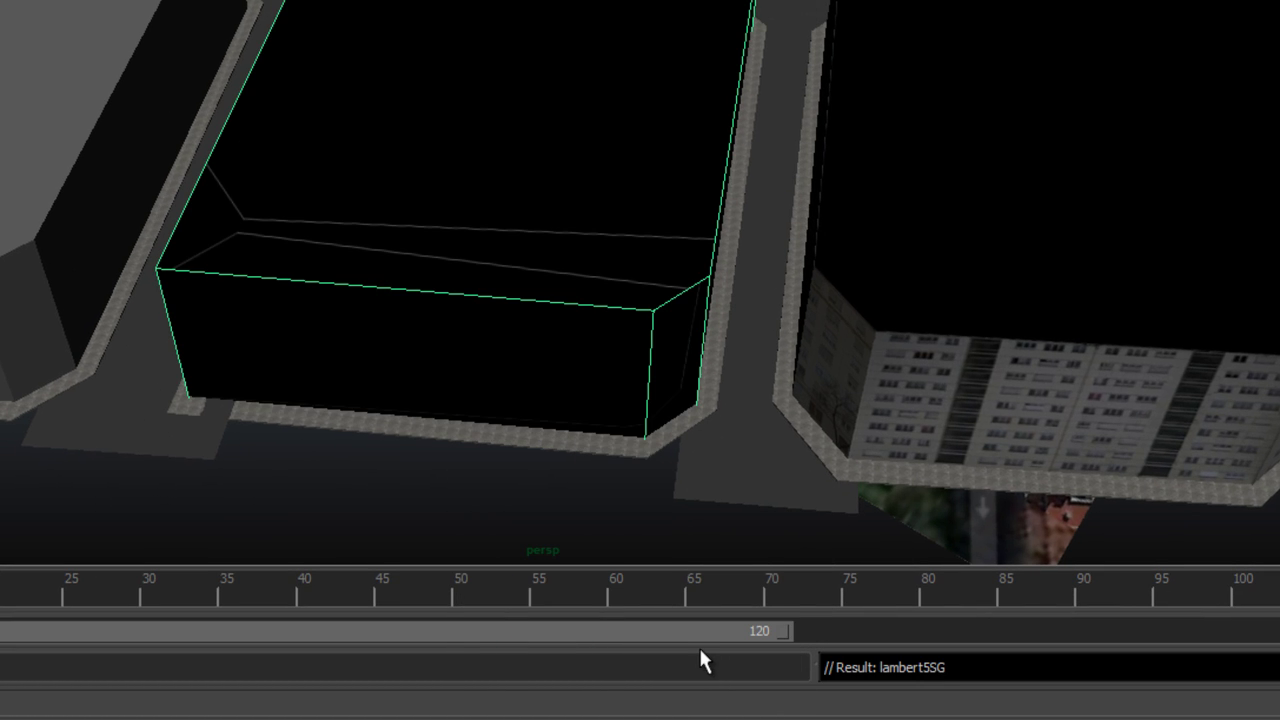
{"action": "left_click_drag", "start_coordinate": [745, 253], "coordinate": [600, 229], "text": "alt"}
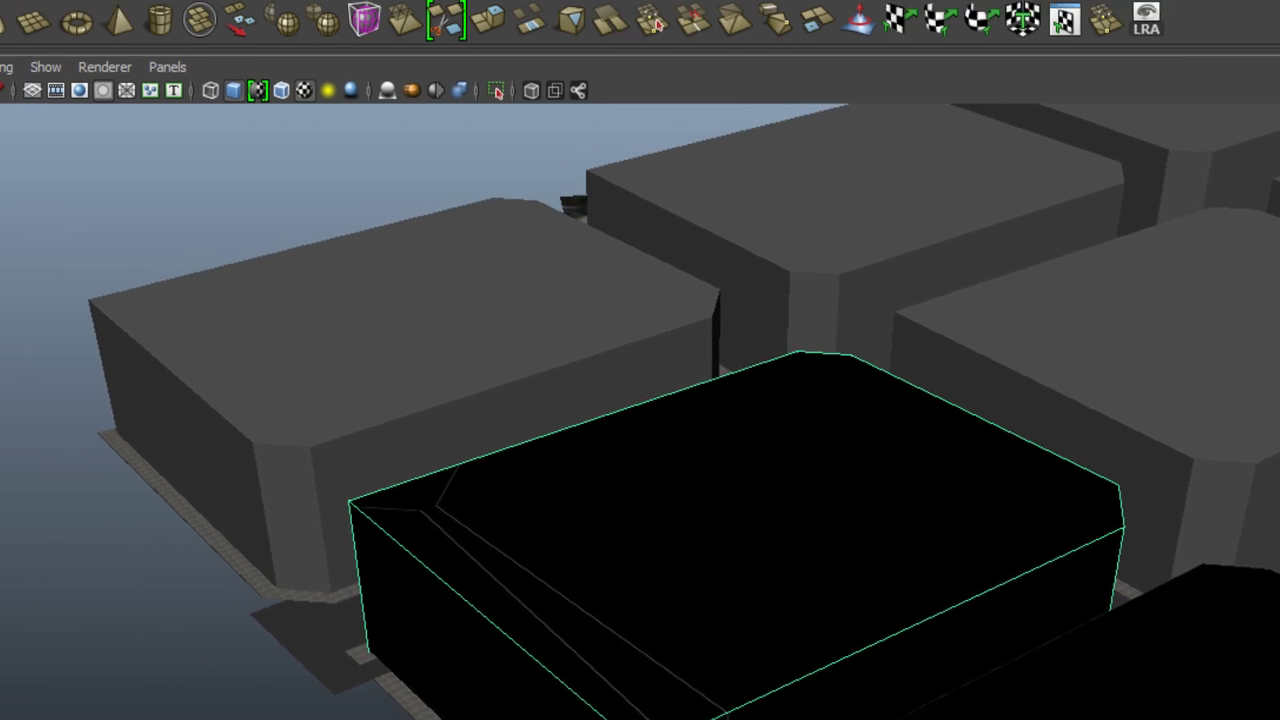
Apply Automatic Mapping UVs to the black pCube7 building.
{"action": "left_click", "coordinate": [602, 35]}
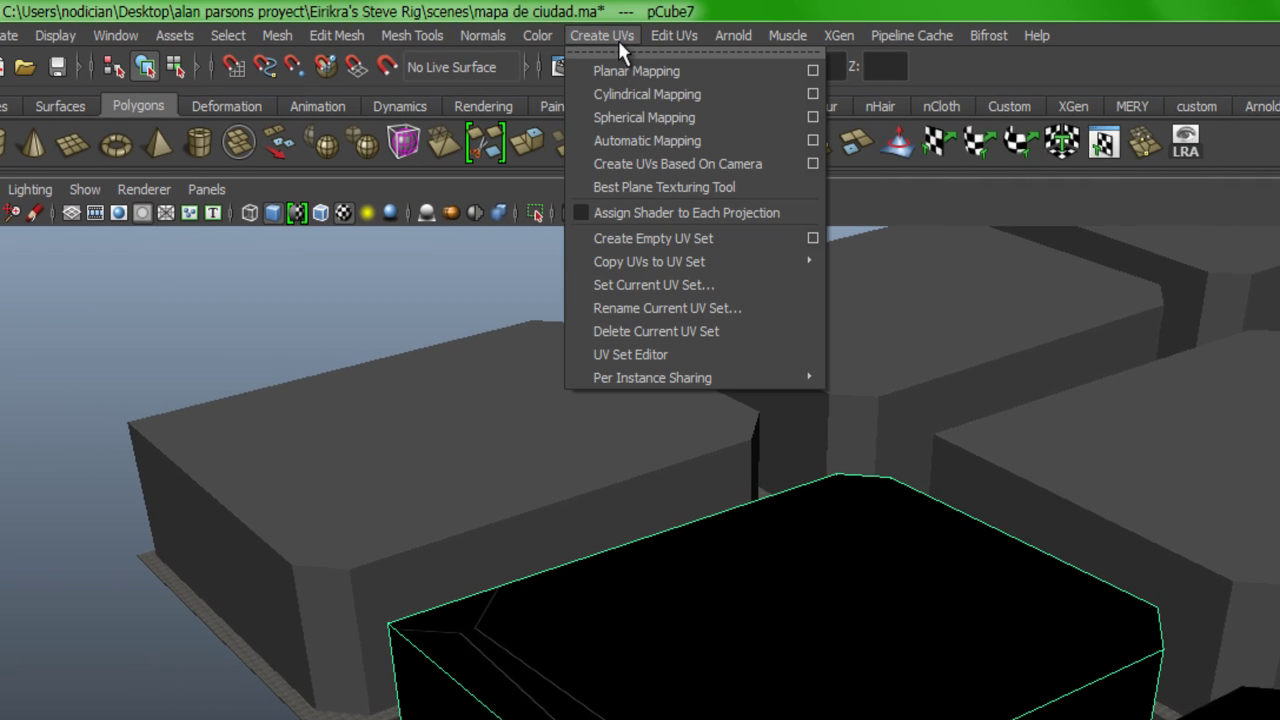
{"action": "left_click", "coordinate": [700, 141]}
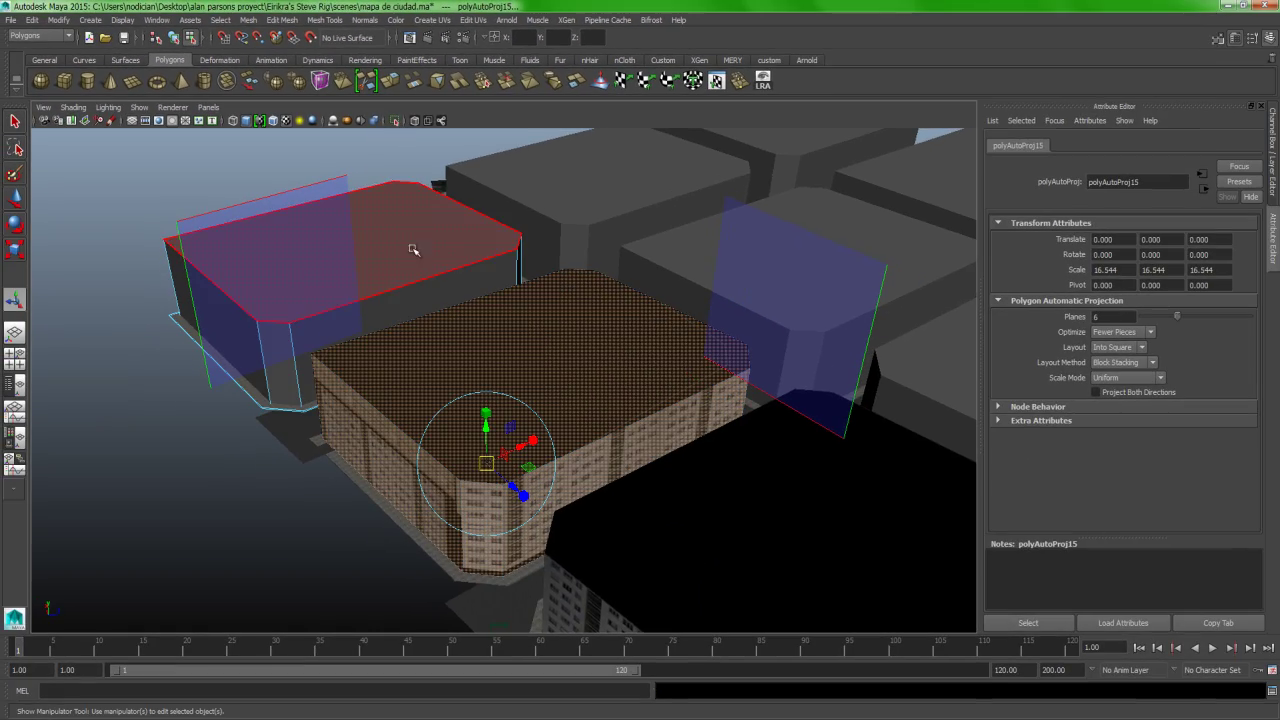
{"action": "scroll", "coordinate": [494, 344], "scroll_direction": "down", "scroll_amount": 3}
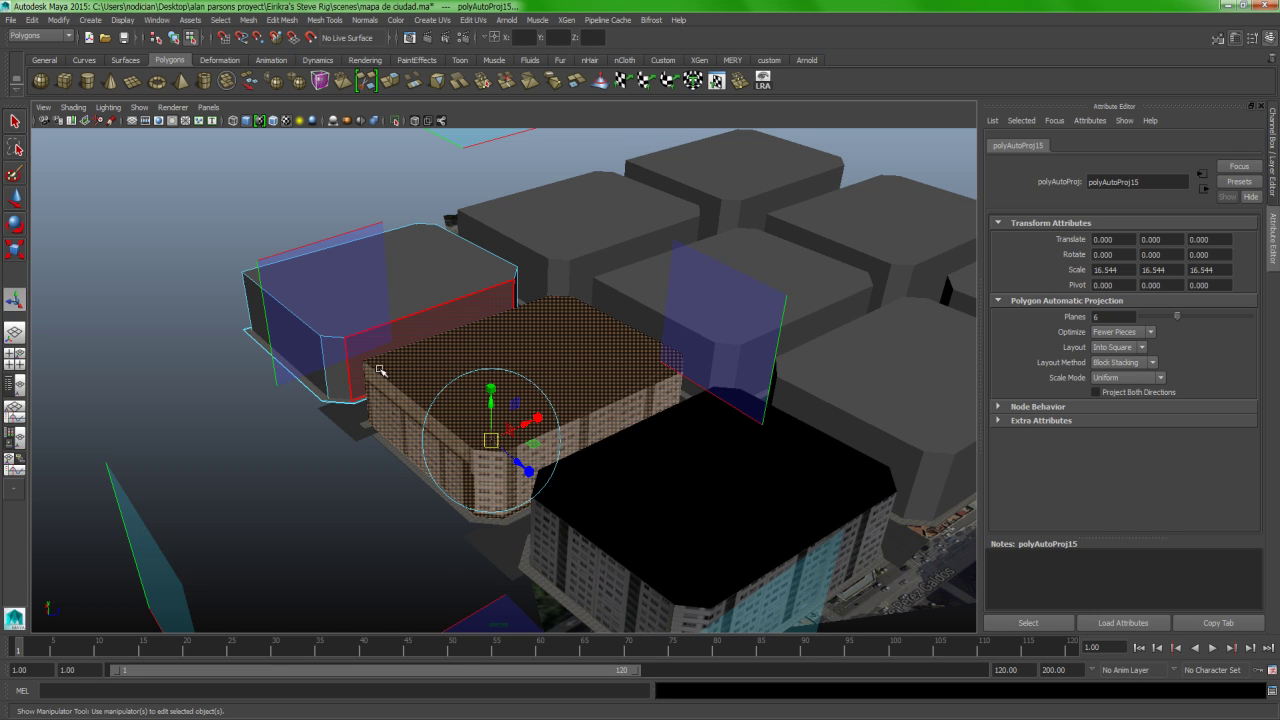
{"action": "left_click", "coordinate": [481, 19]}
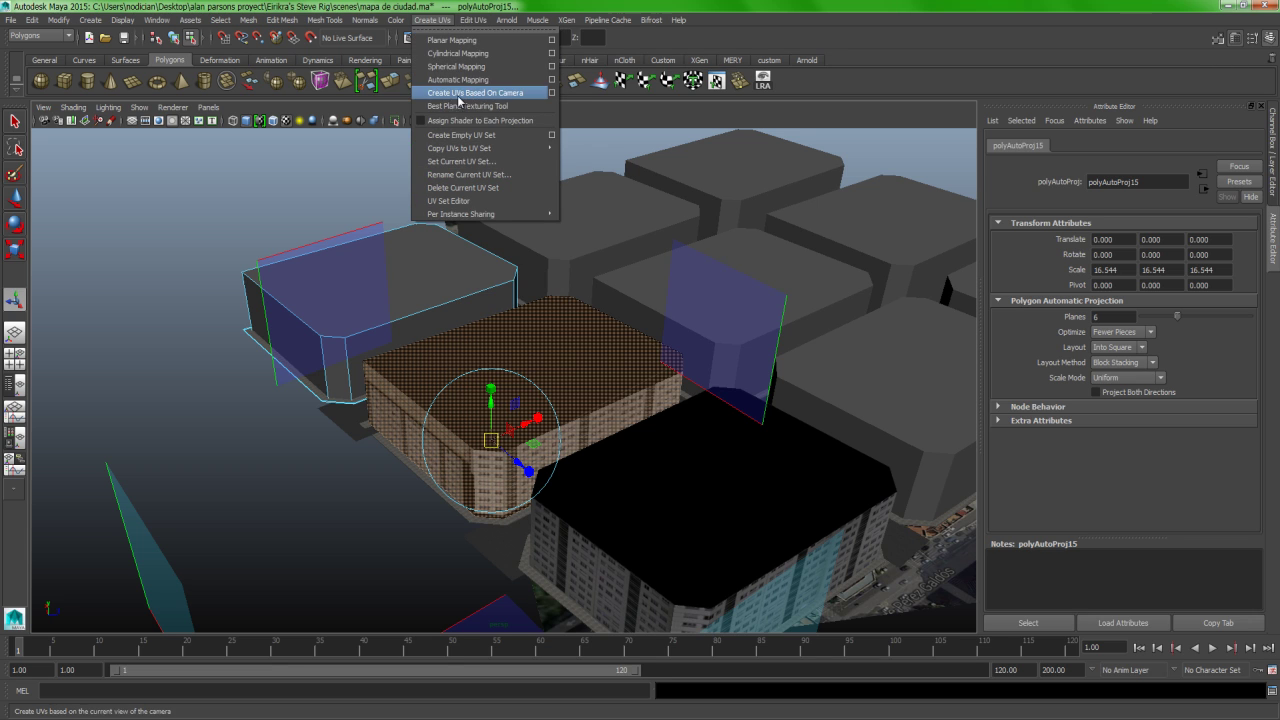
{"action": "left_click", "coordinate": [469, 93]}
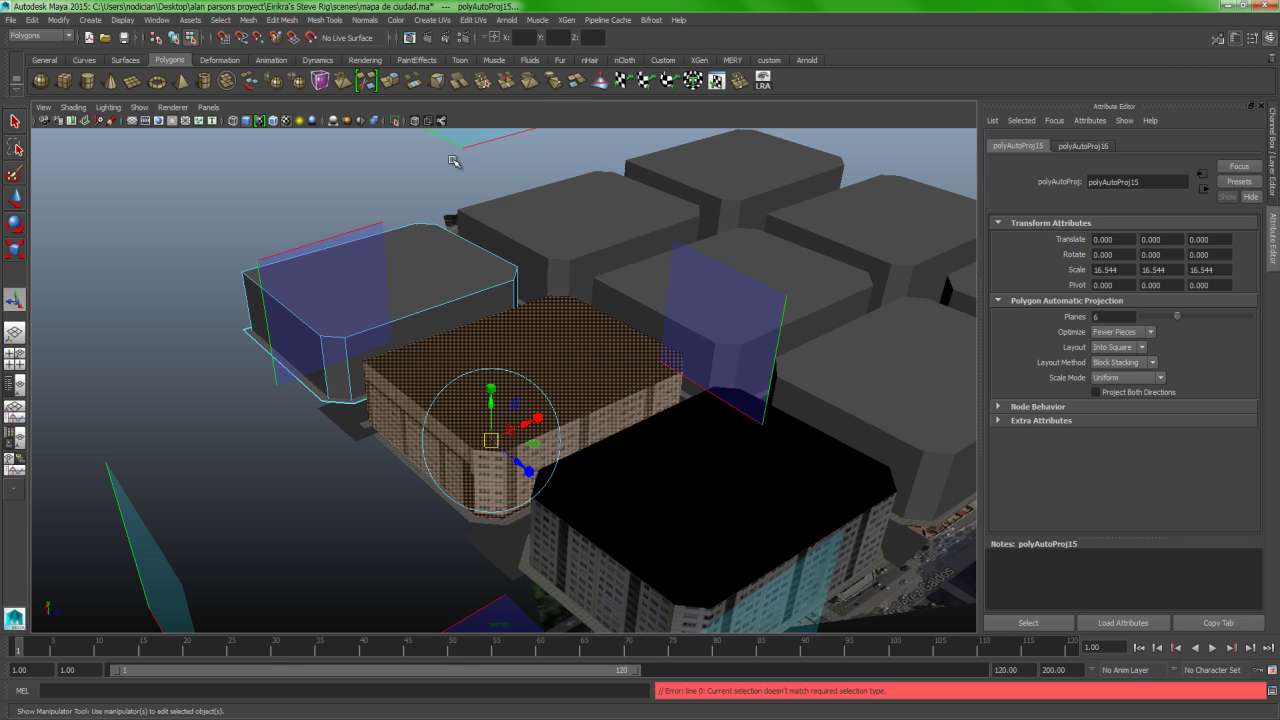
Check the UV layout, save the scene, and select the left-end grey building.
{"action": "left_click", "coordinate": [716, 82]}
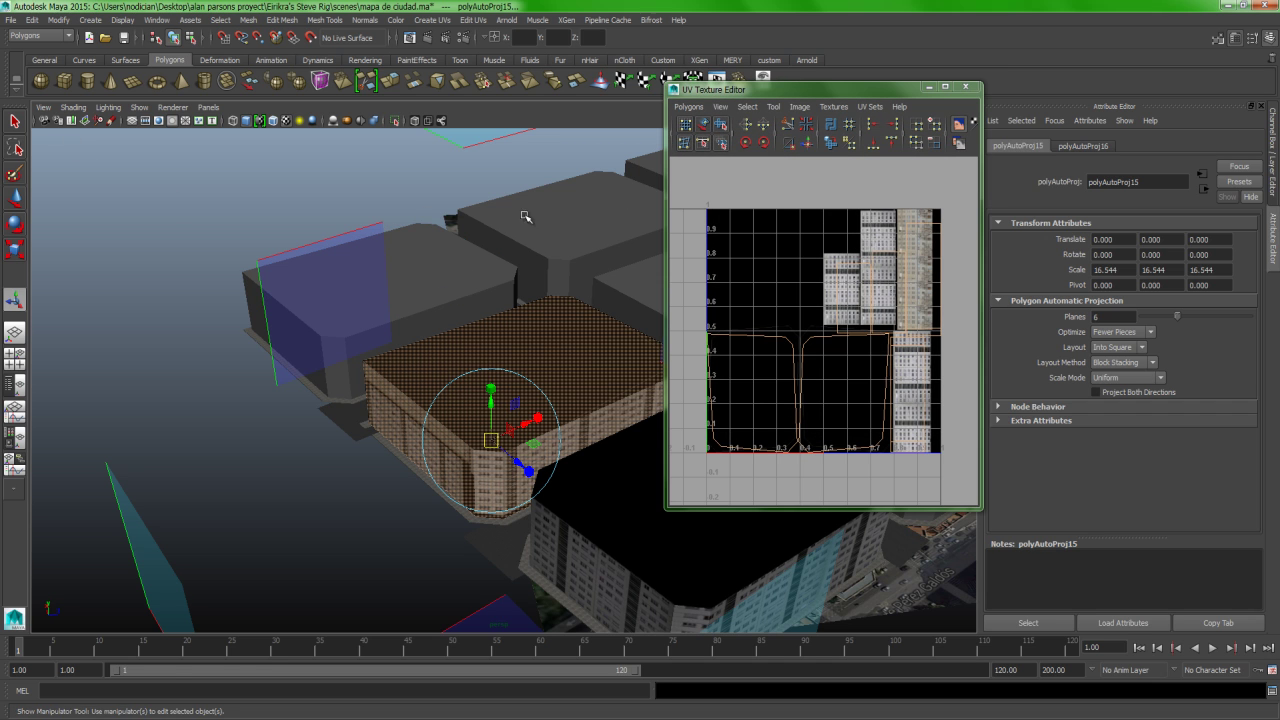
{"action": "left_click", "coordinate": [965, 86]}
{"action": "key", "text": "ctrl+s"}
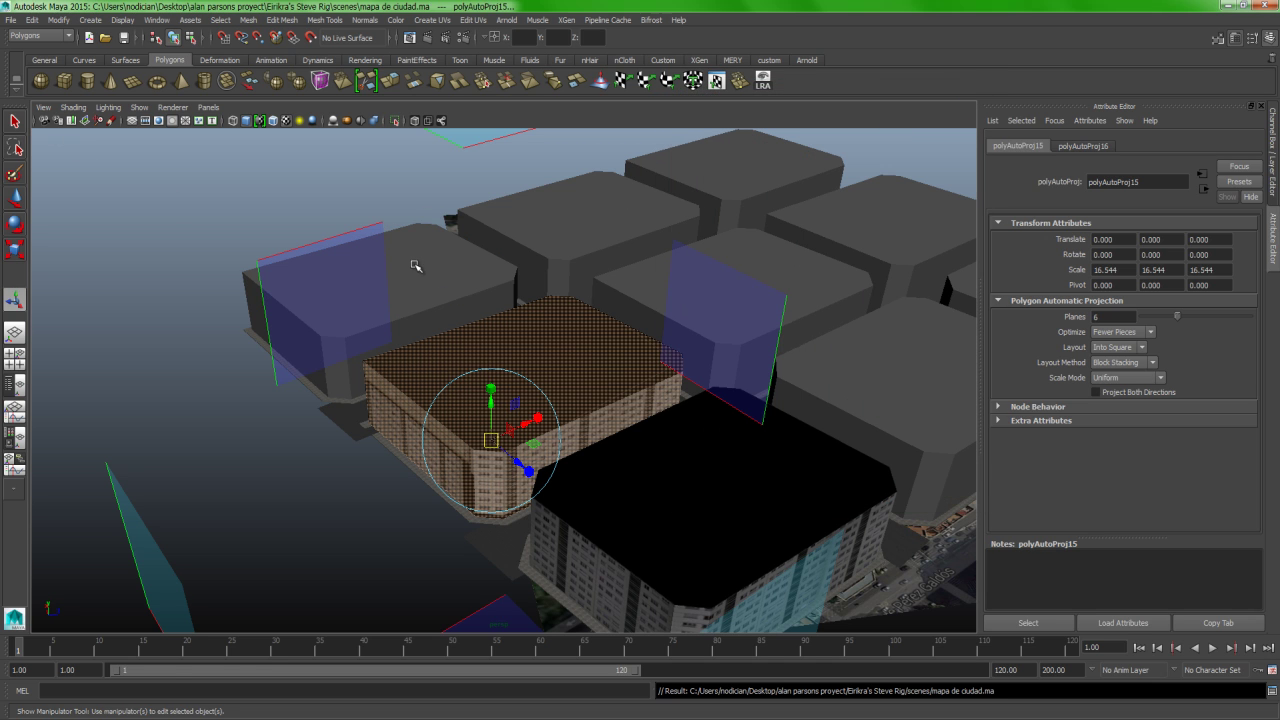
{"action": "left_click", "coordinate": [415, 266]}
{"action": "mouse_move", "coordinate": [424, 270]}
{"action": "right_mouse_down"}
{"action": "mouse_move", "coordinate": [460, 272]}
{"action": "mouse_move", "coordinate": [423, 280]}
{"action": "mouse_move", "coordinate": [440, 275]}
{"action": "right_mouse_up"}
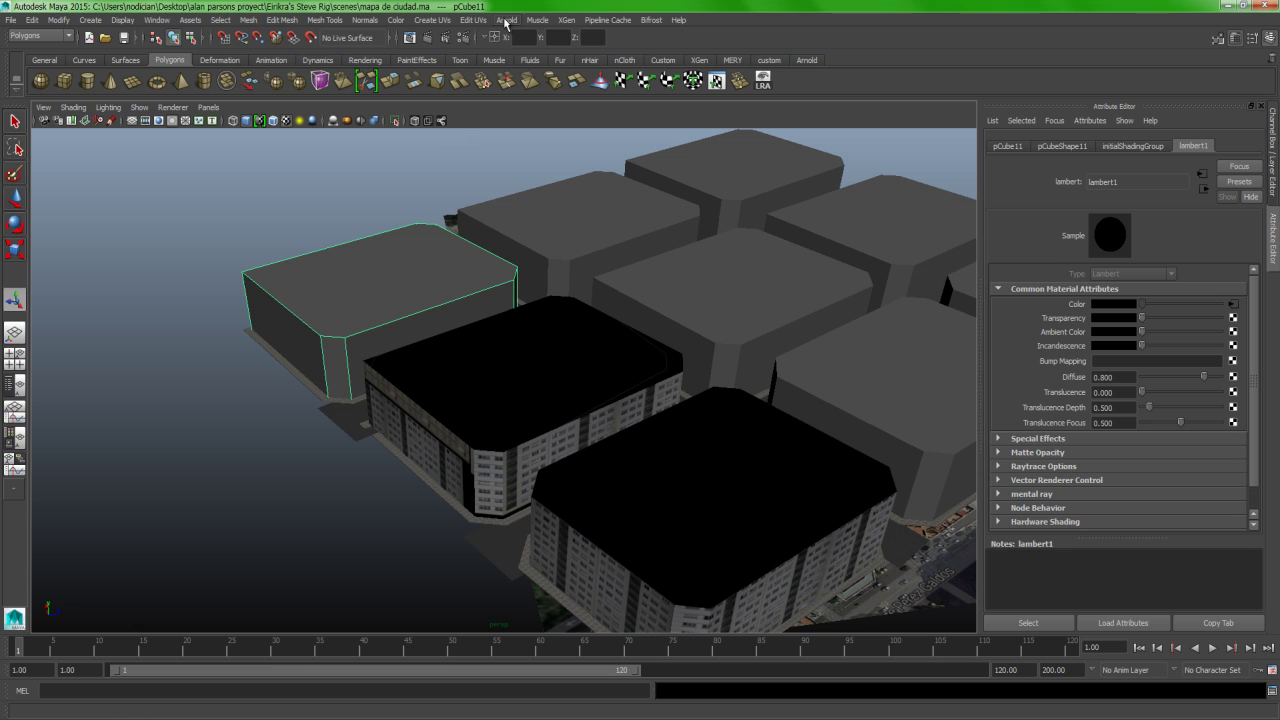
Apply Automatic Mapping to the left-end block and inspect its UVs in the UV Texture Editor.
{"action": "left_click", "coordinate": [506, 20]}
{"action": "mouse_move", "coordinate": [432, 20]}
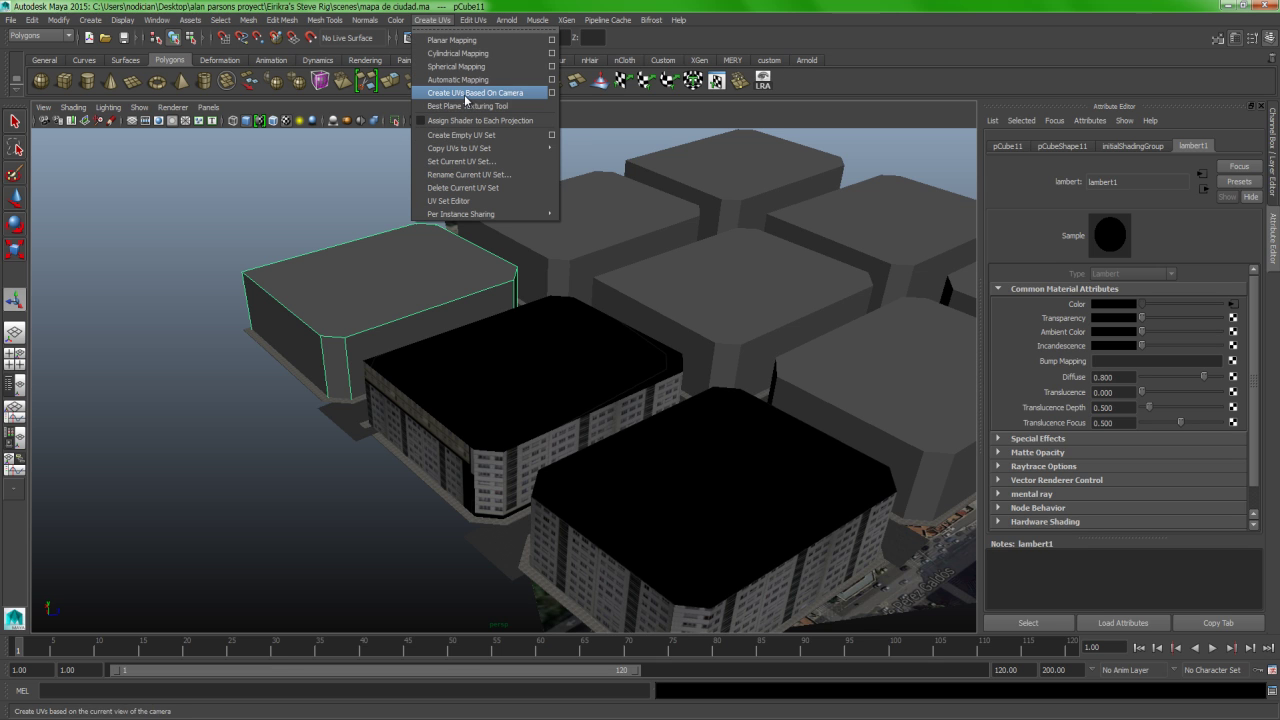
{"action": "left_click", "coordinate": [458, 79]}
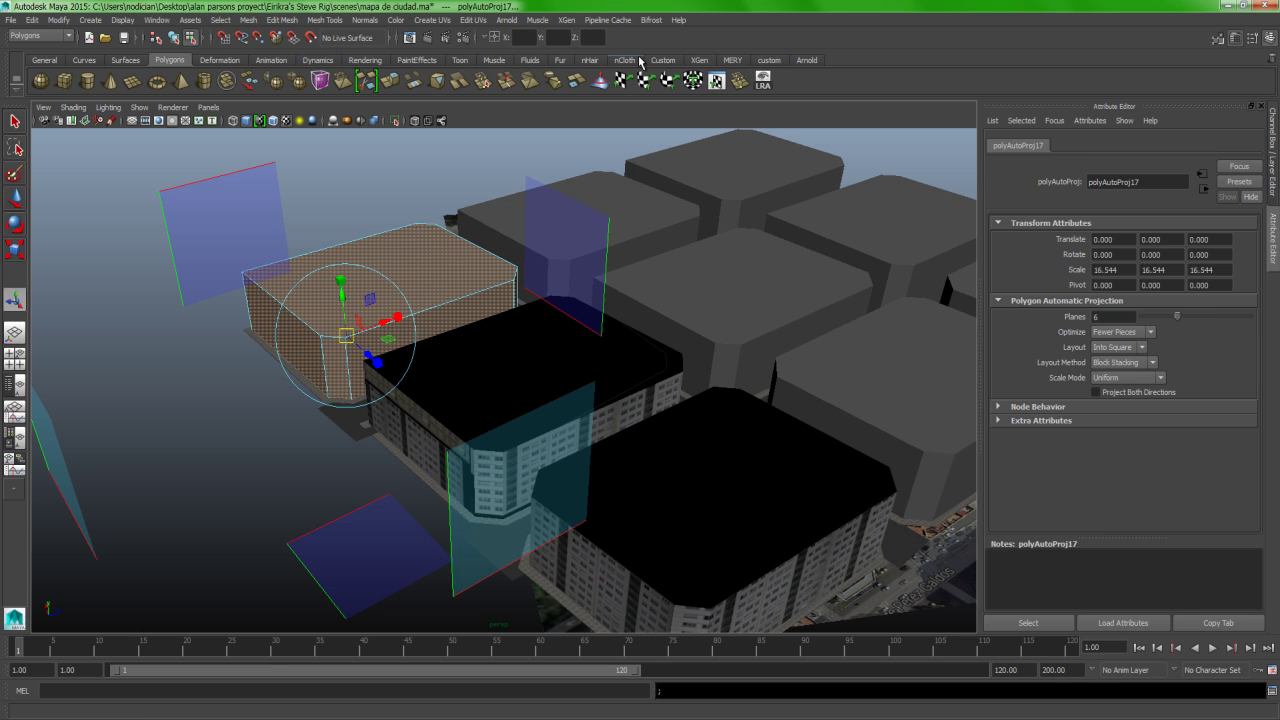
{"action": "left_click", "coordinate": [716, 80]}
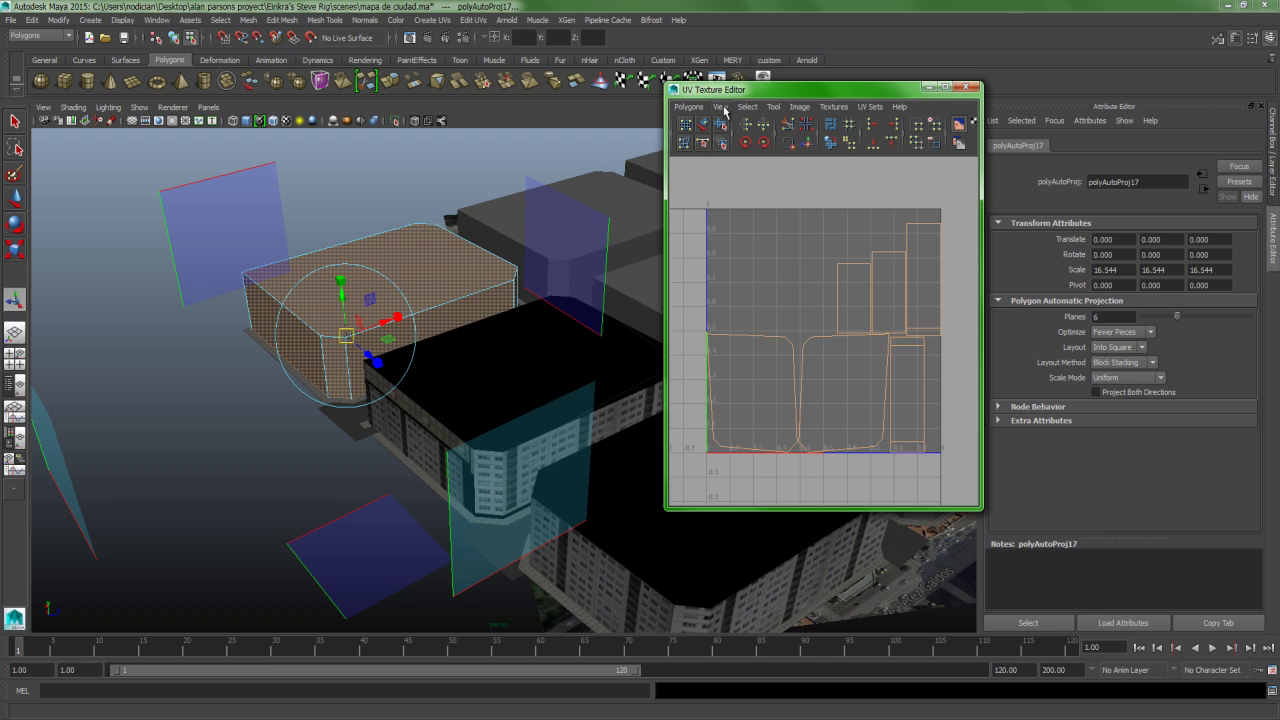
{"action": "left_click", "coordinate": [688, 106]}
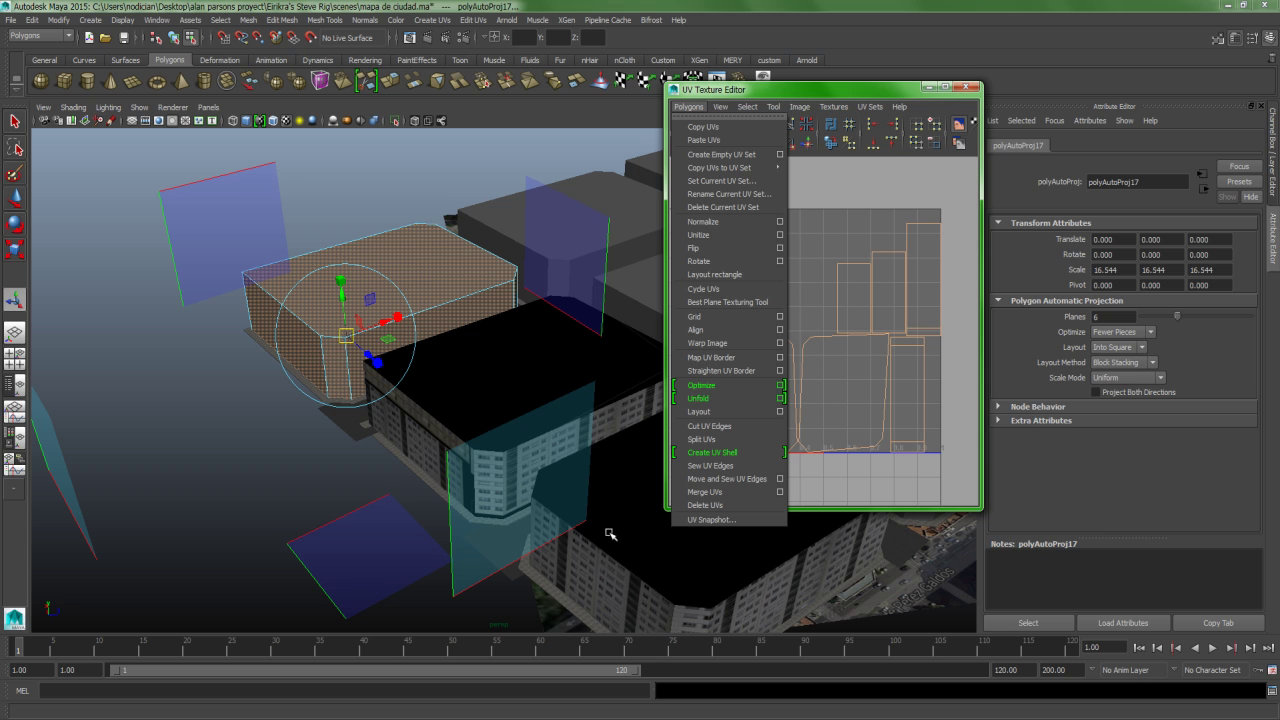
{"action": "left_click", "coordinate": [603, 380]}
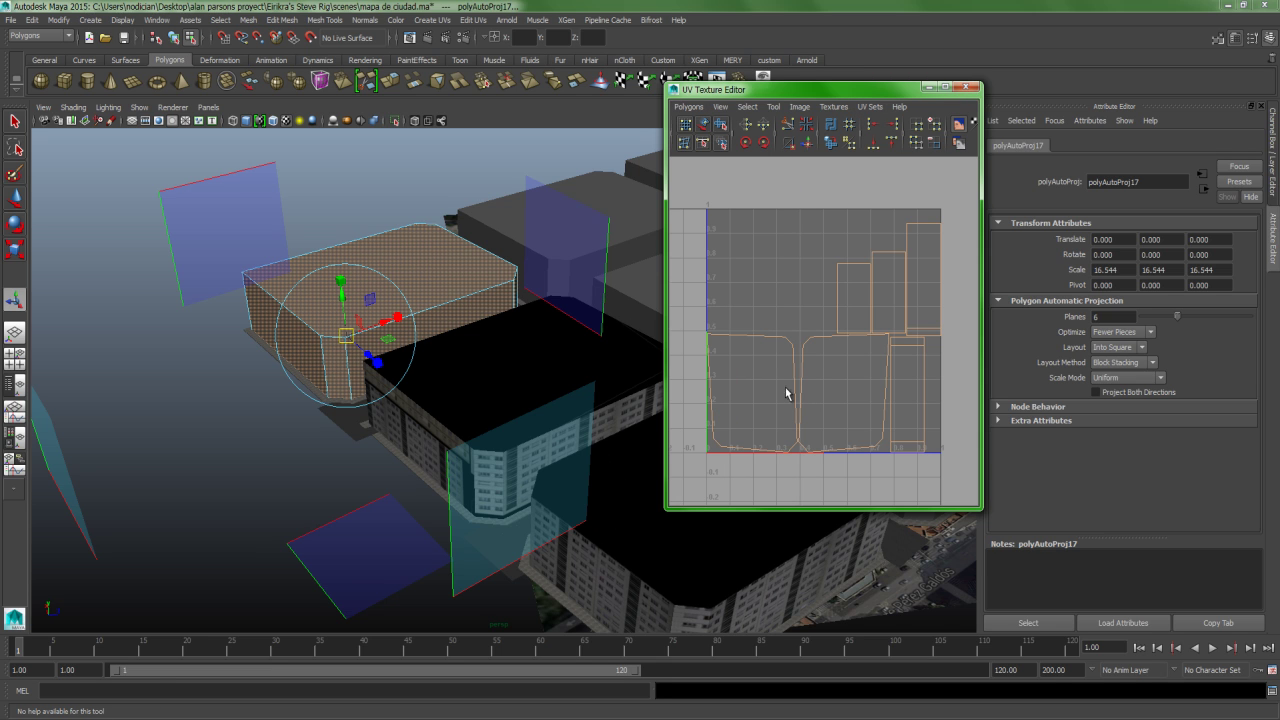
{"action": "left_click", "coordinate": [967, 87]}
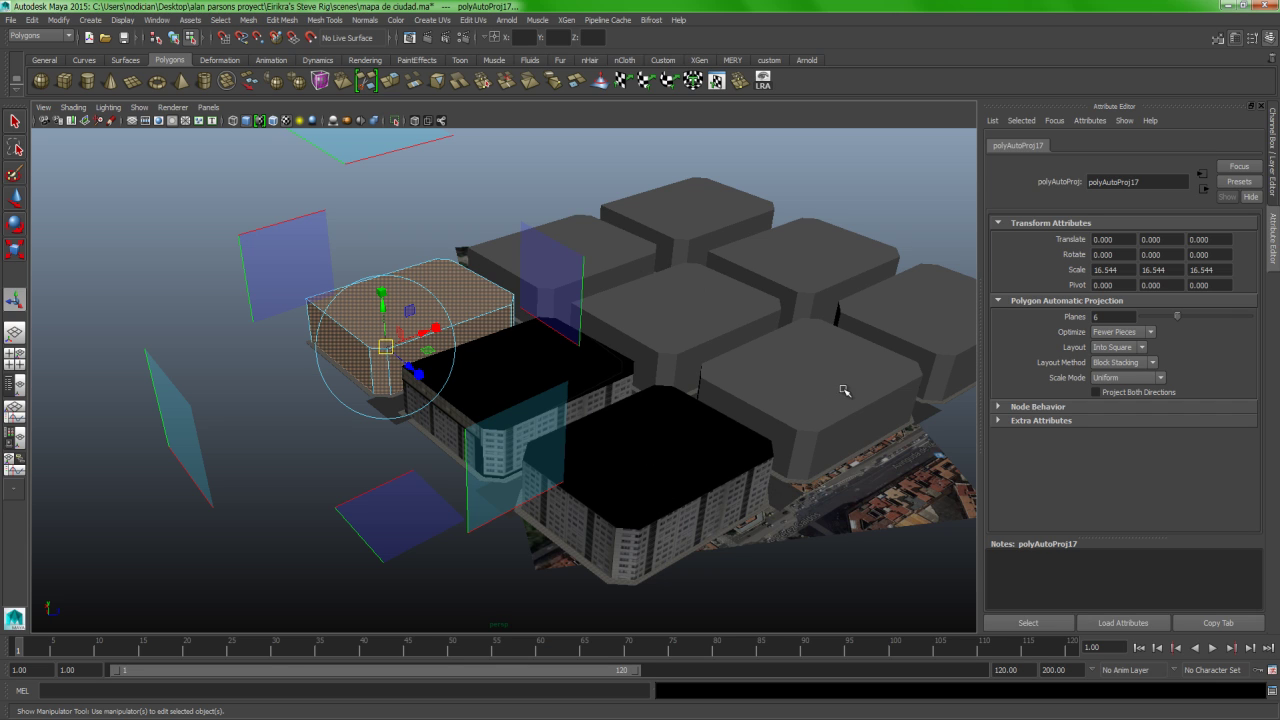
Assign the existing casa1 material to the left-end block, then select the grey block behind.
{"action": "right_click", "coordinate": [684, 306]}
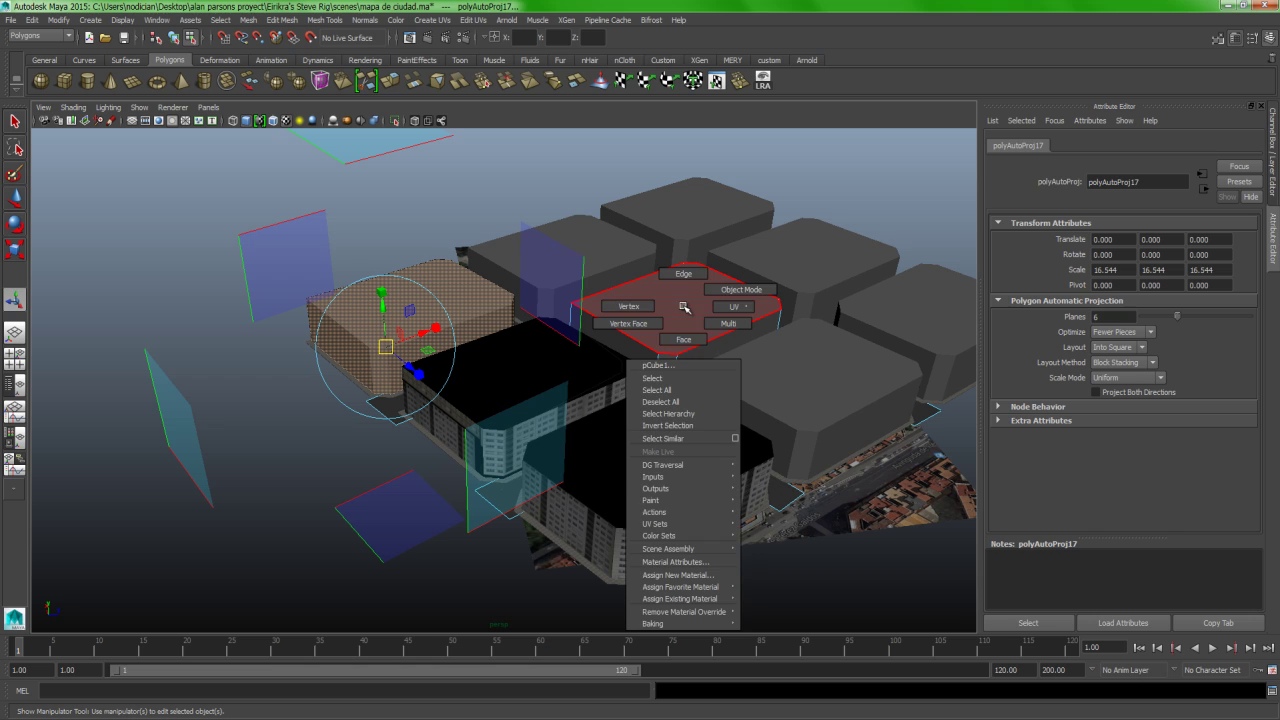
{"action": "mouse_move", "coordinate": [680, 598]}
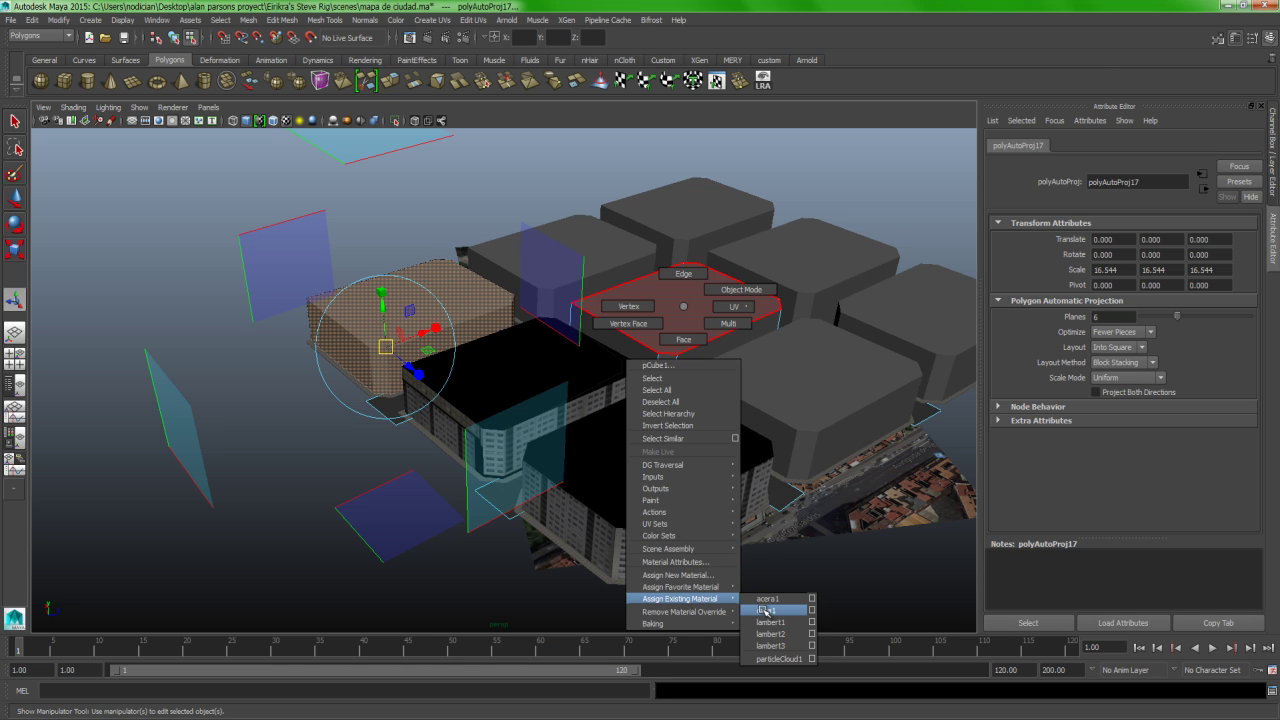
{"action": "left_click", "coordinate": [765, 610]}
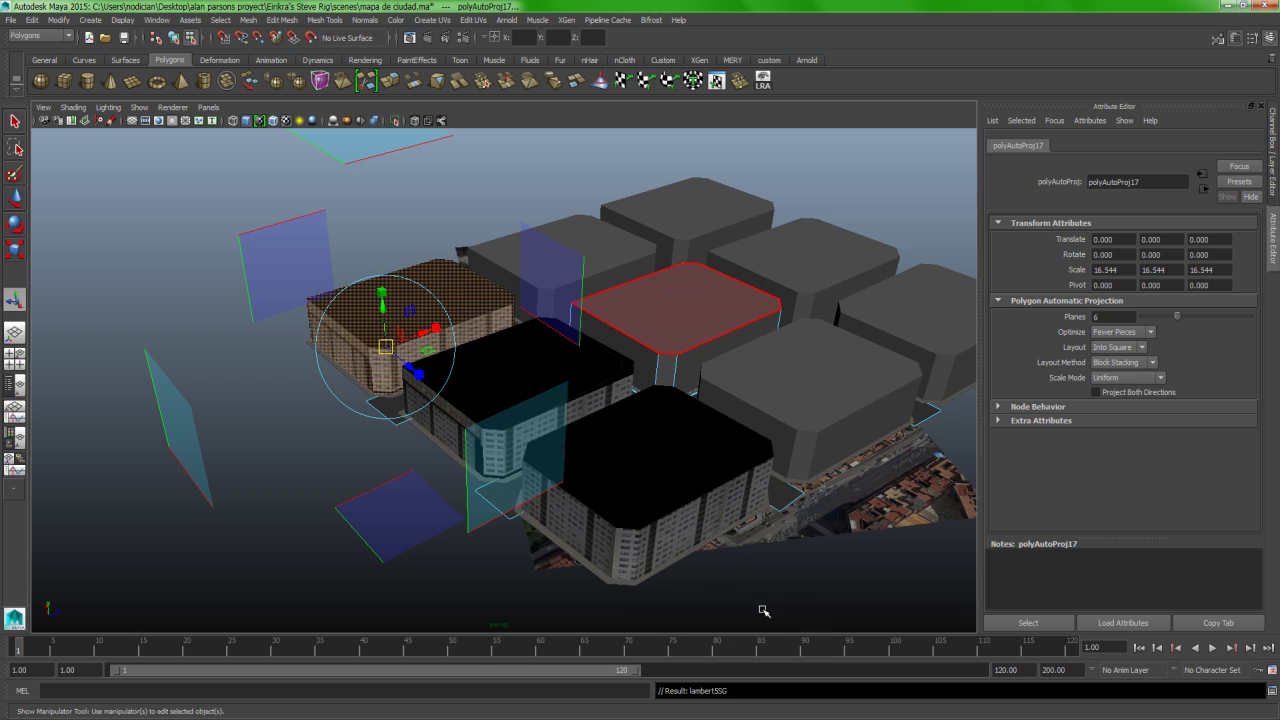
{"action": "left_click", "coordinate": [680, 313]}
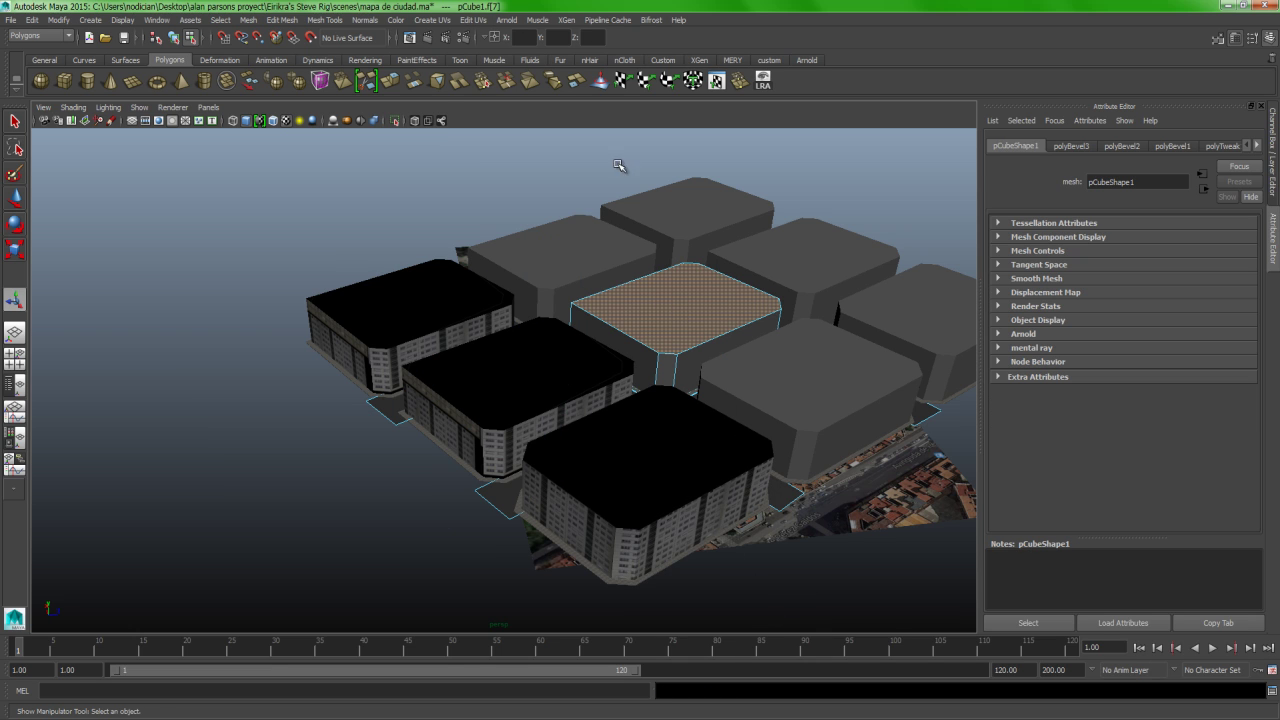